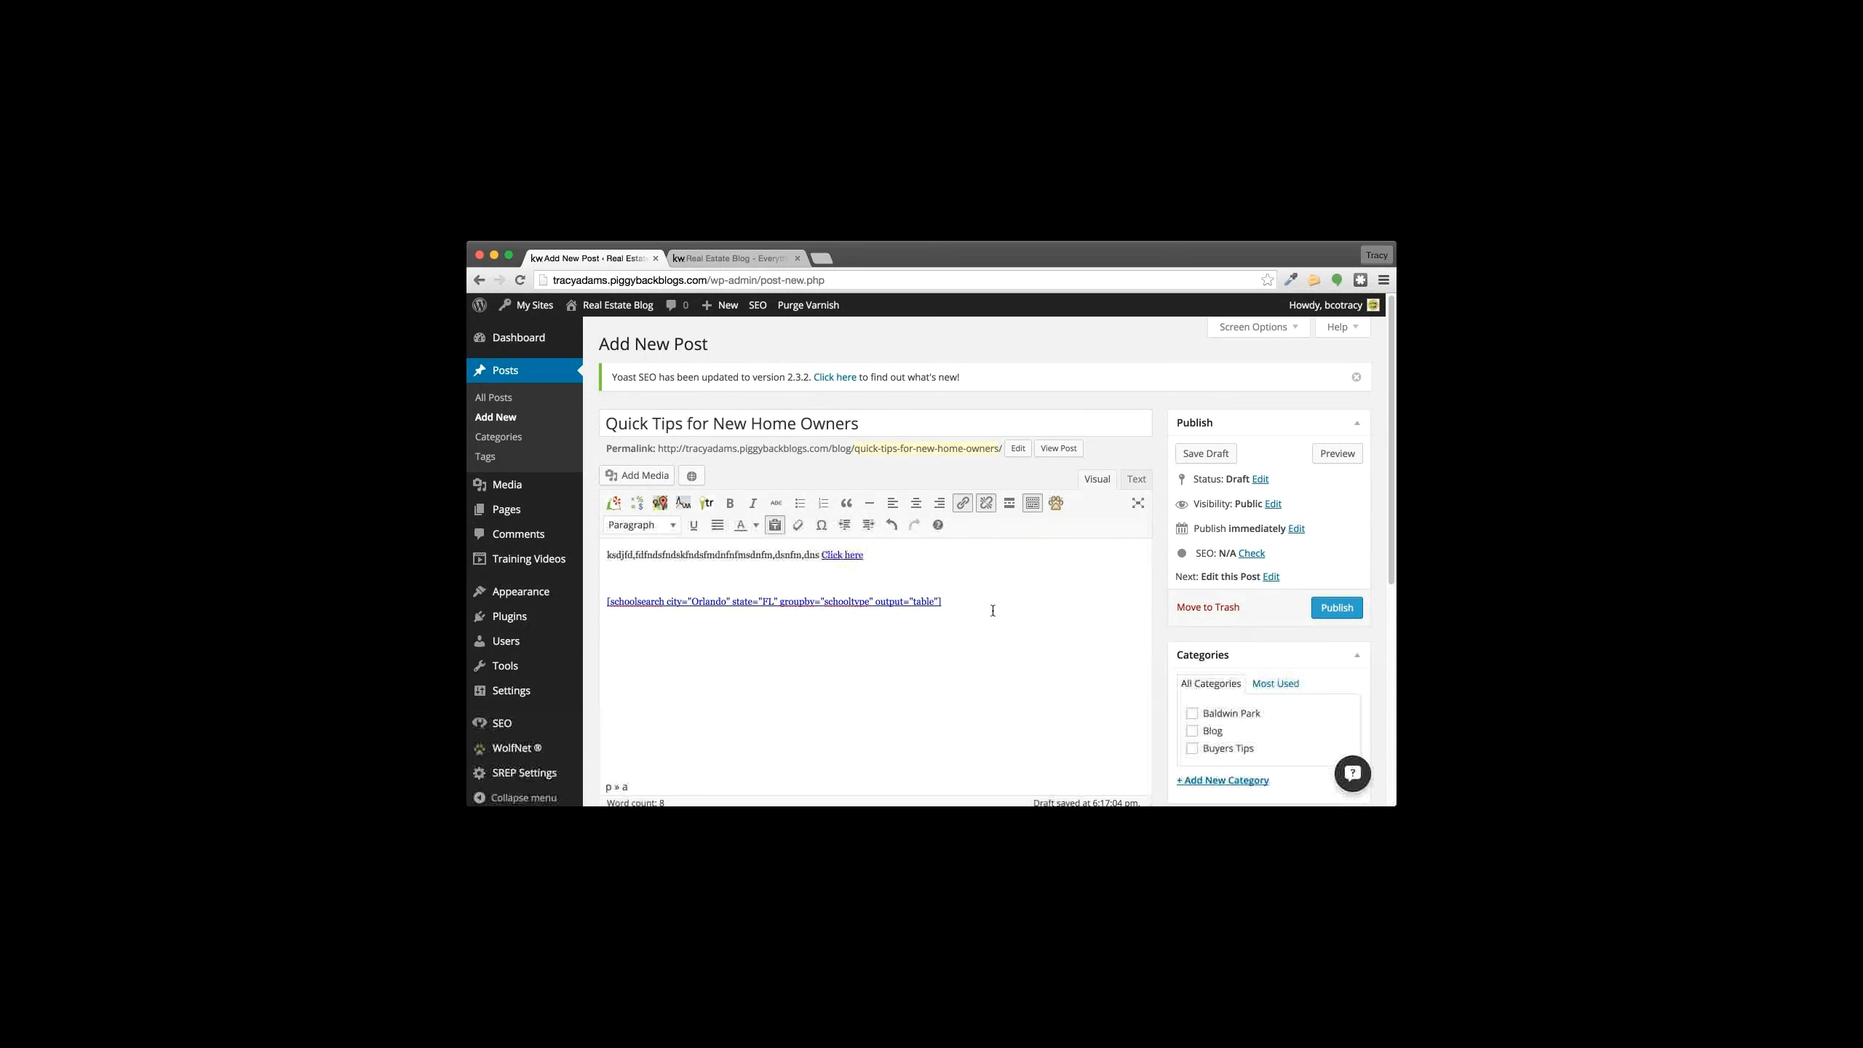
pyautogui.click(614, 503)
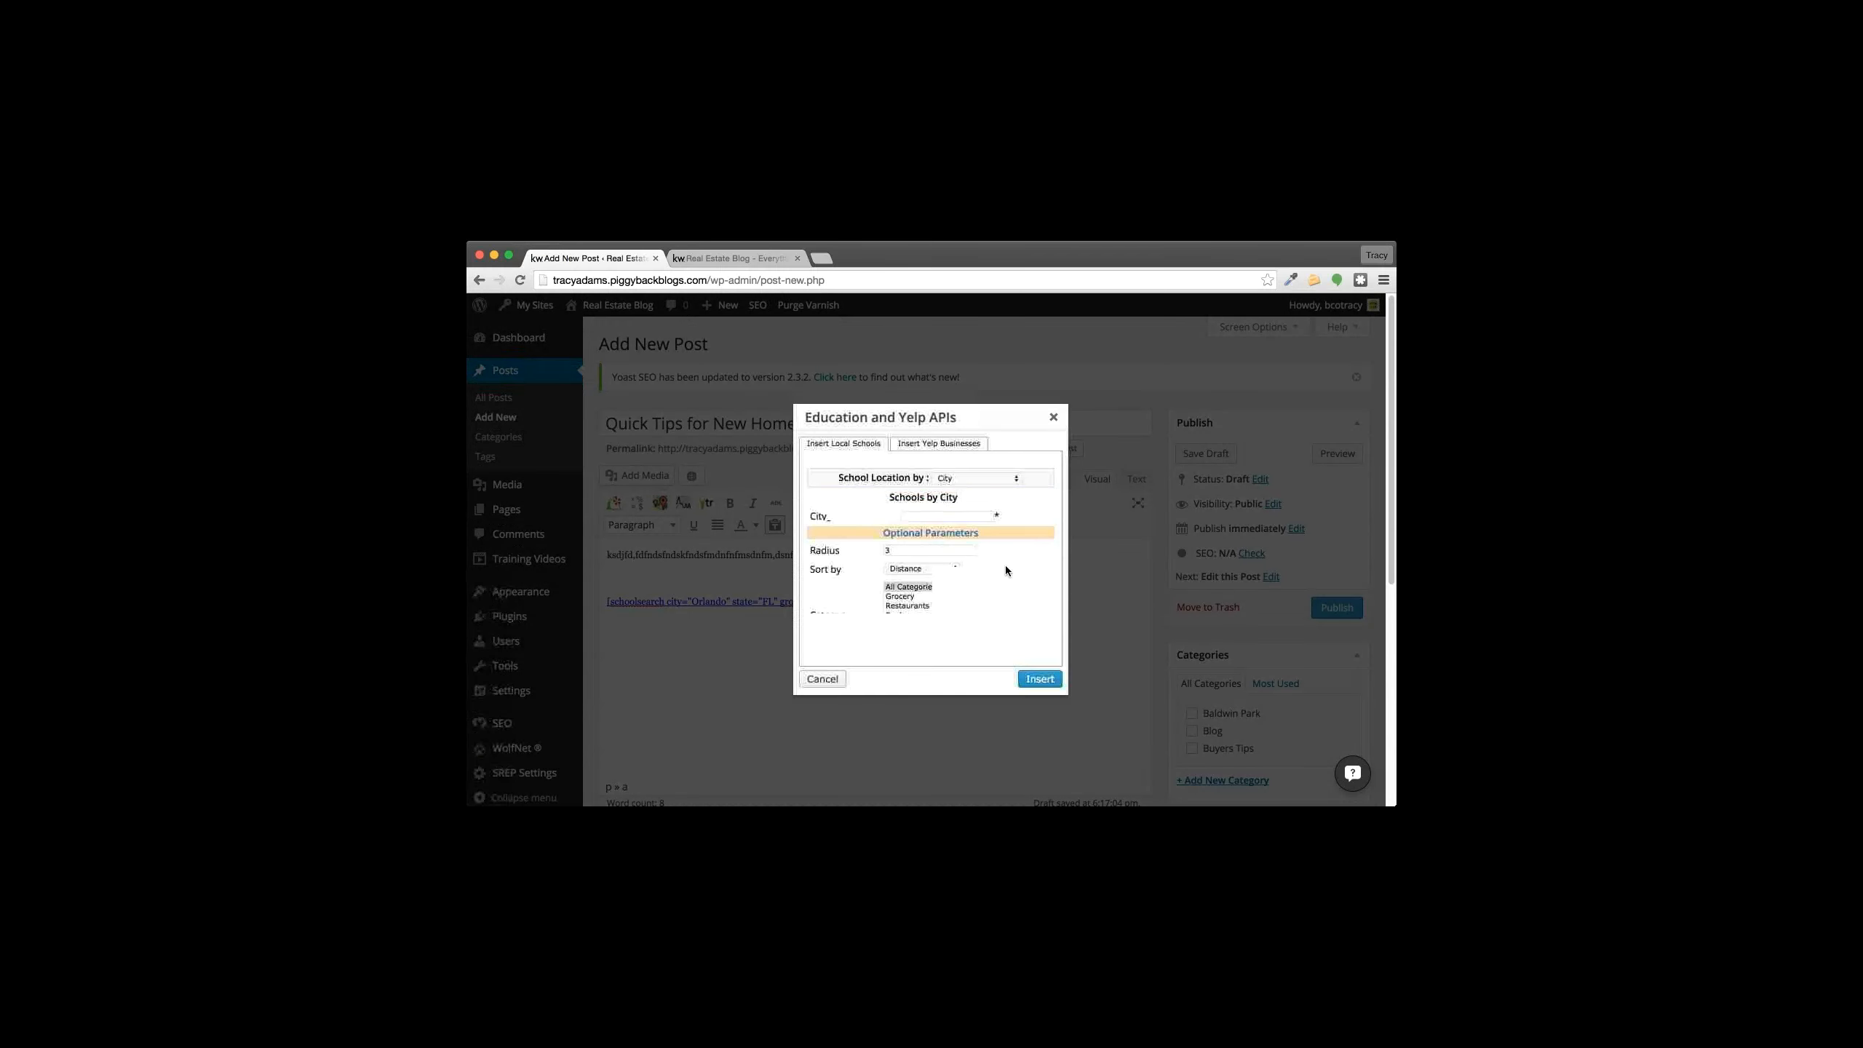
pyautogui.click(907, 597)
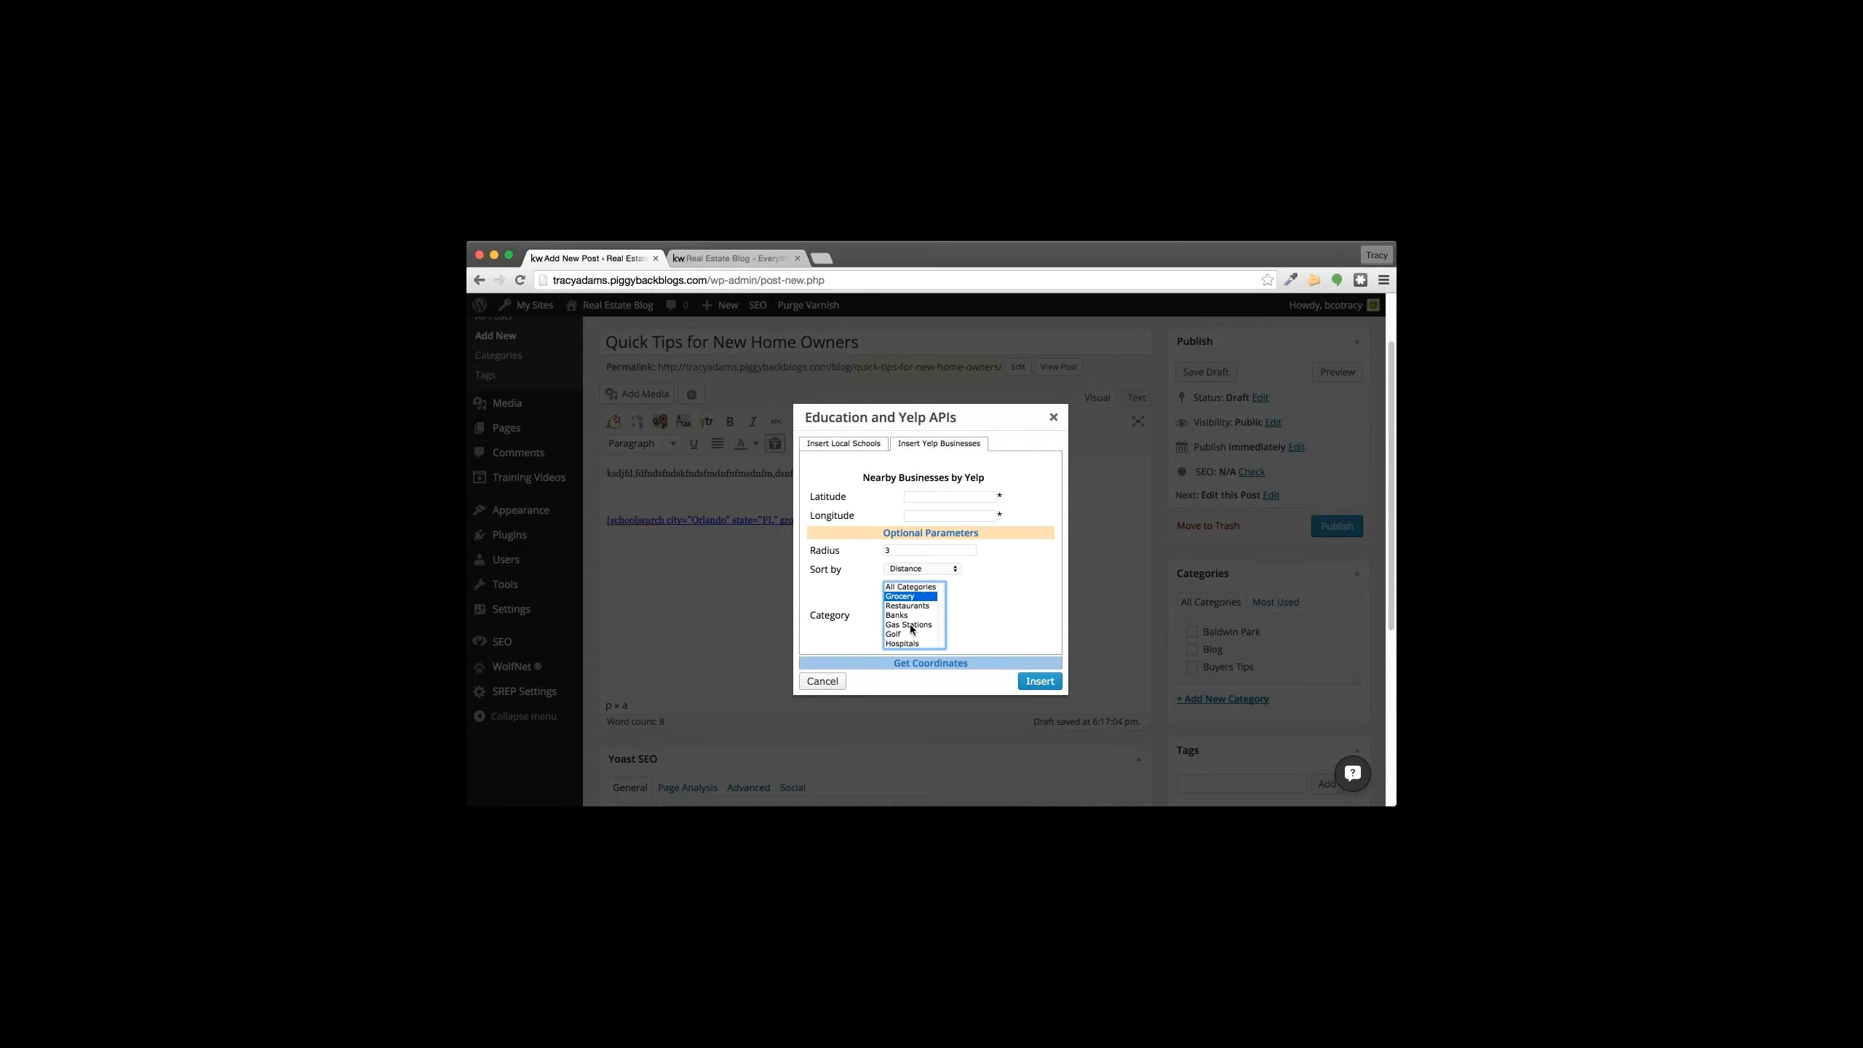
pyautogui.click(913, 624)
pyautogui.click(815, 683)
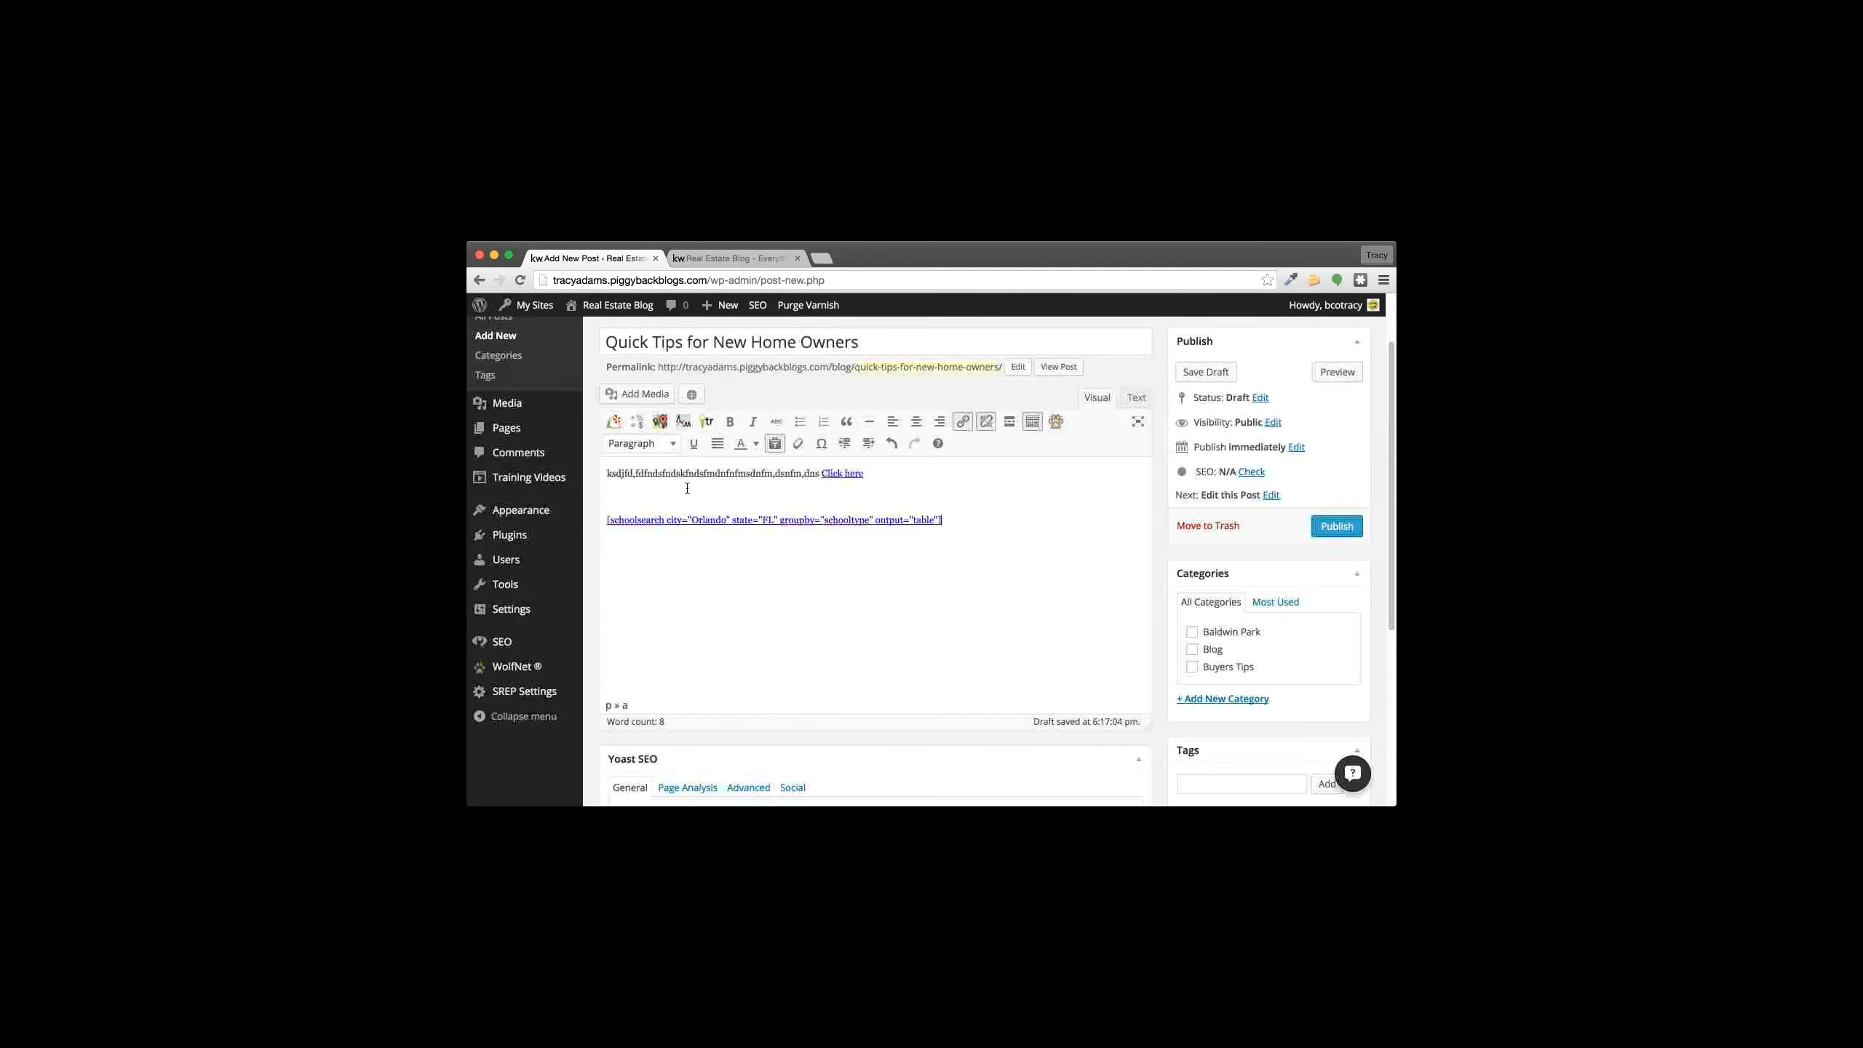
pyautogui.click(637, 422)
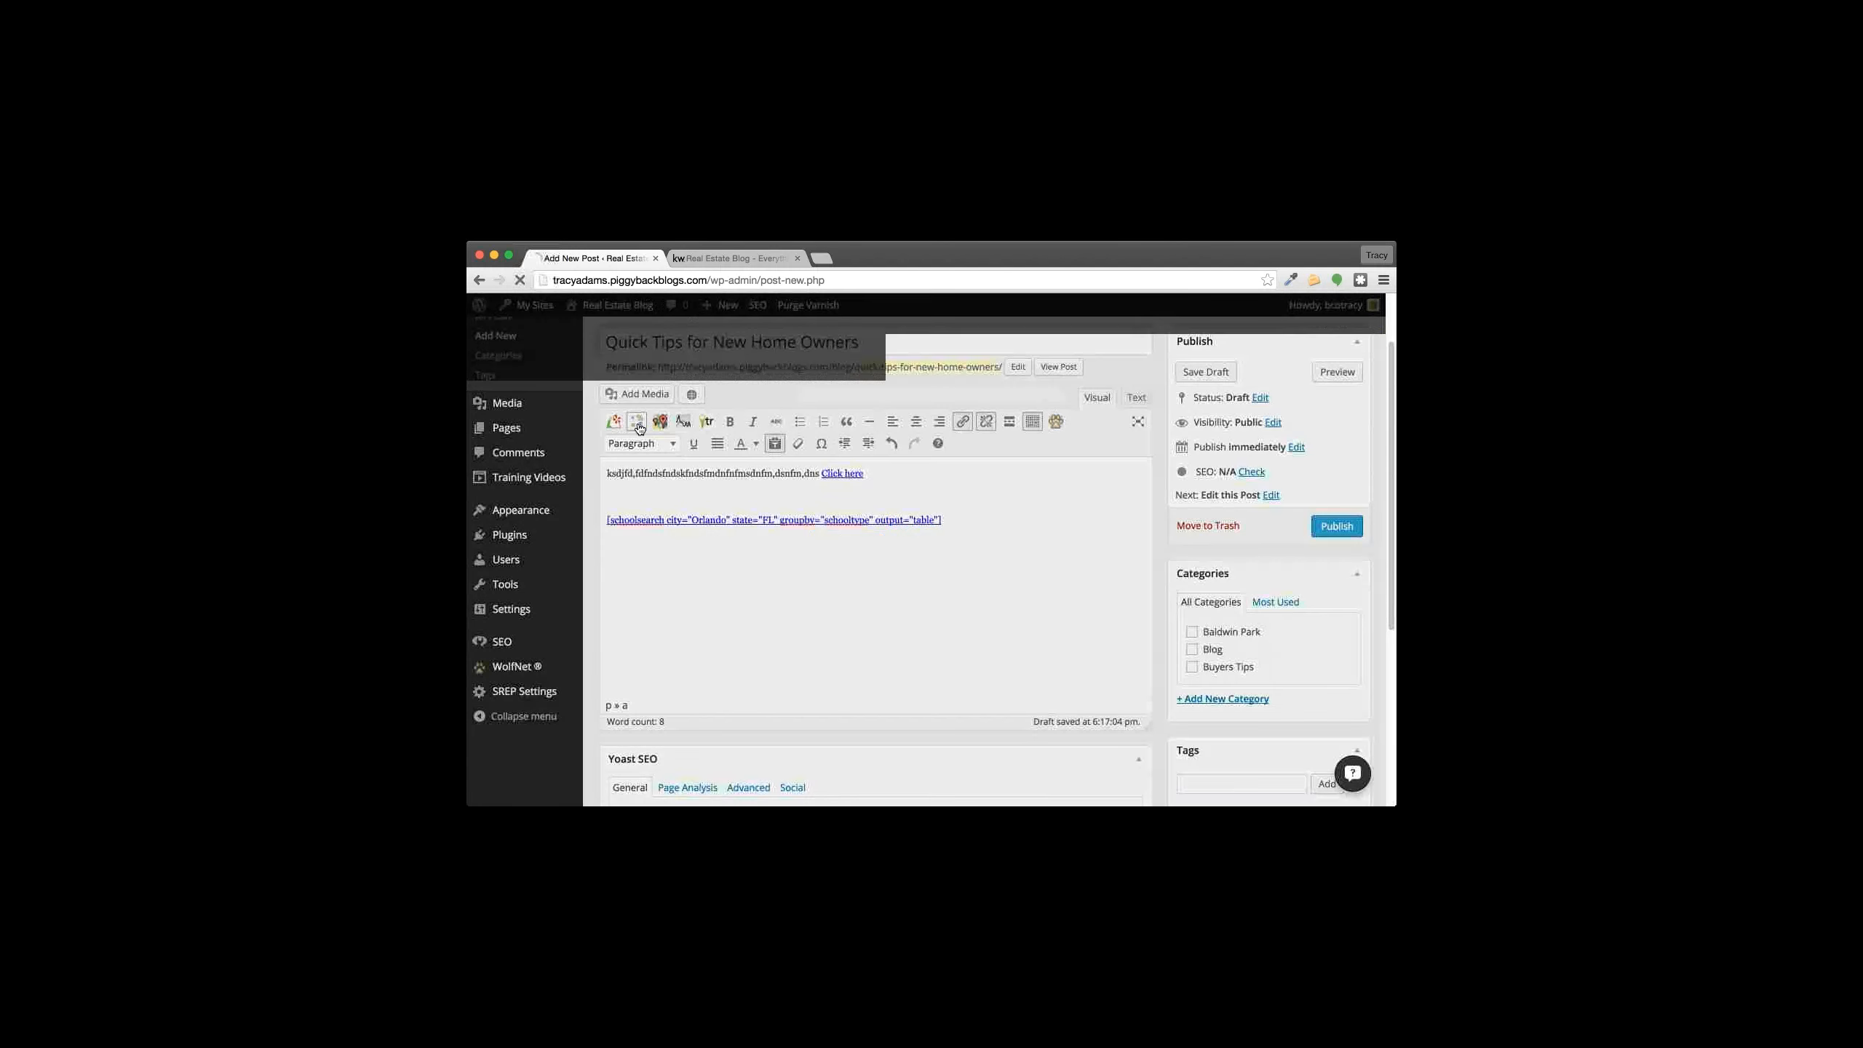
pyautogui.scroll(-3, 1019, 553)
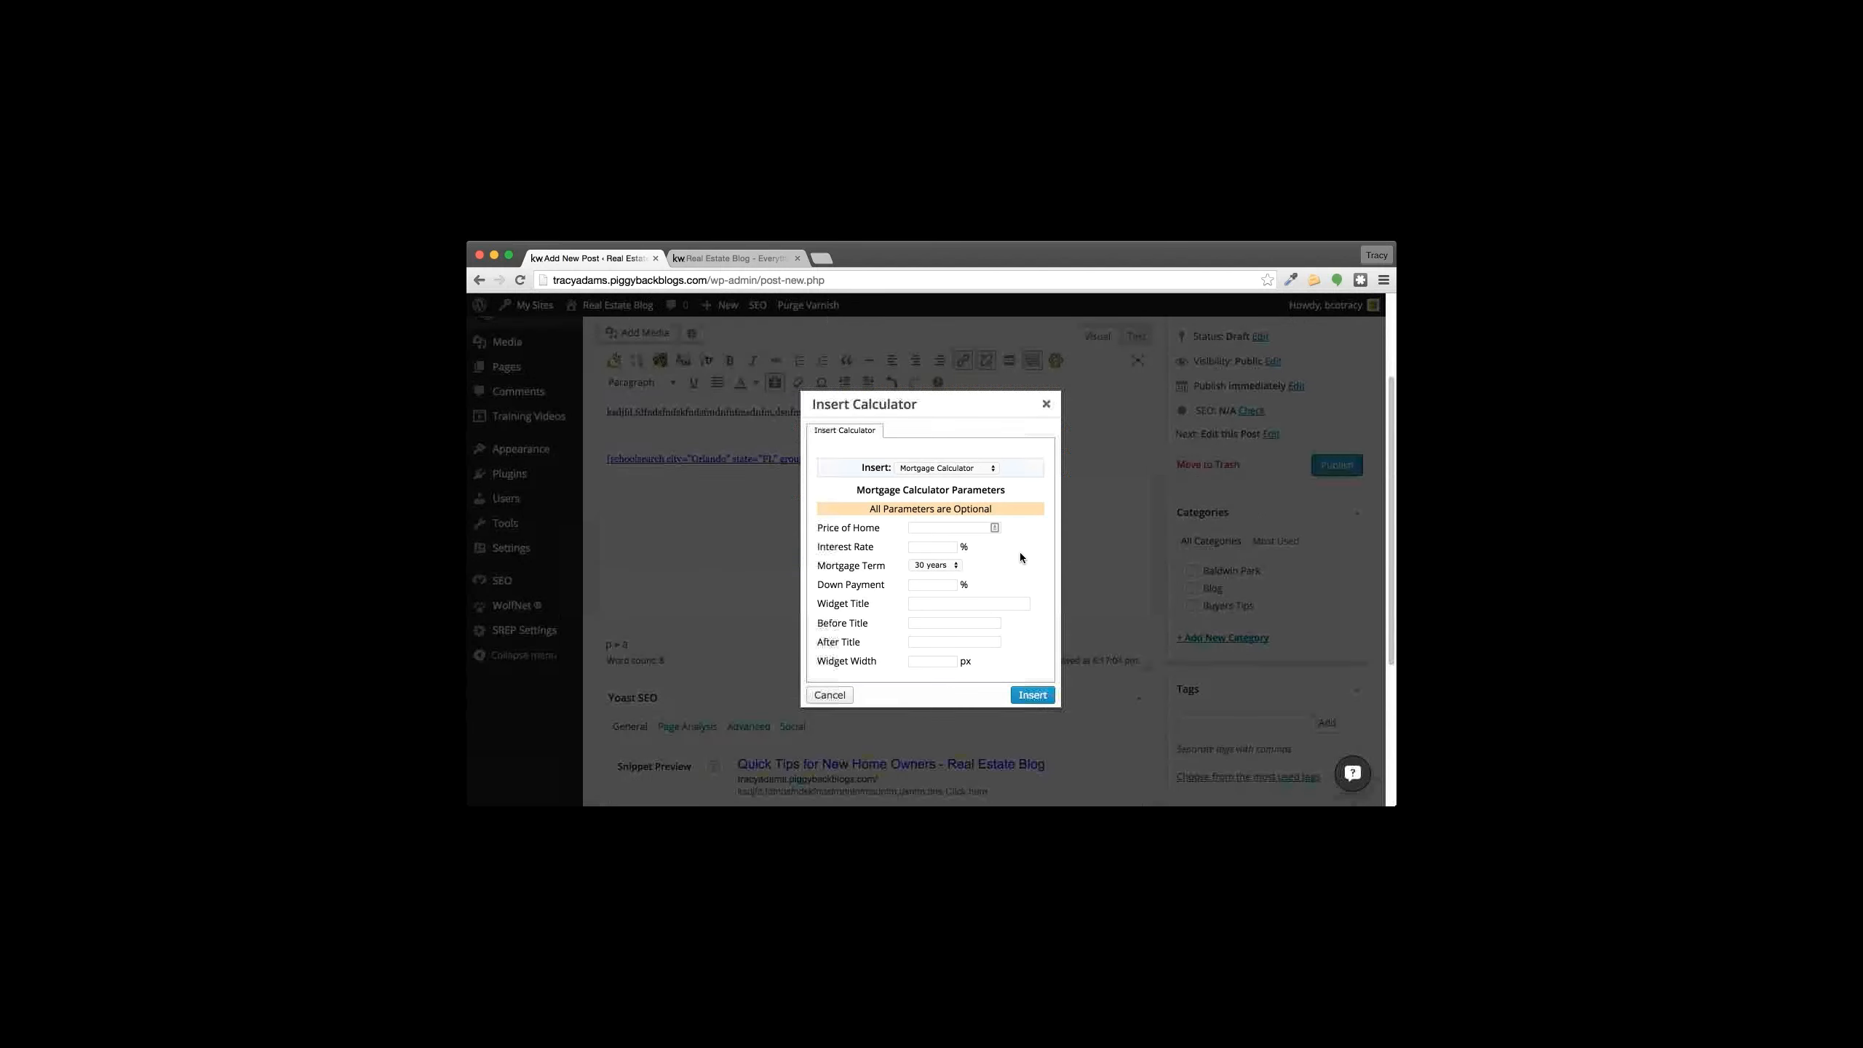
pyautogui.scroll(4, 1019, 550)
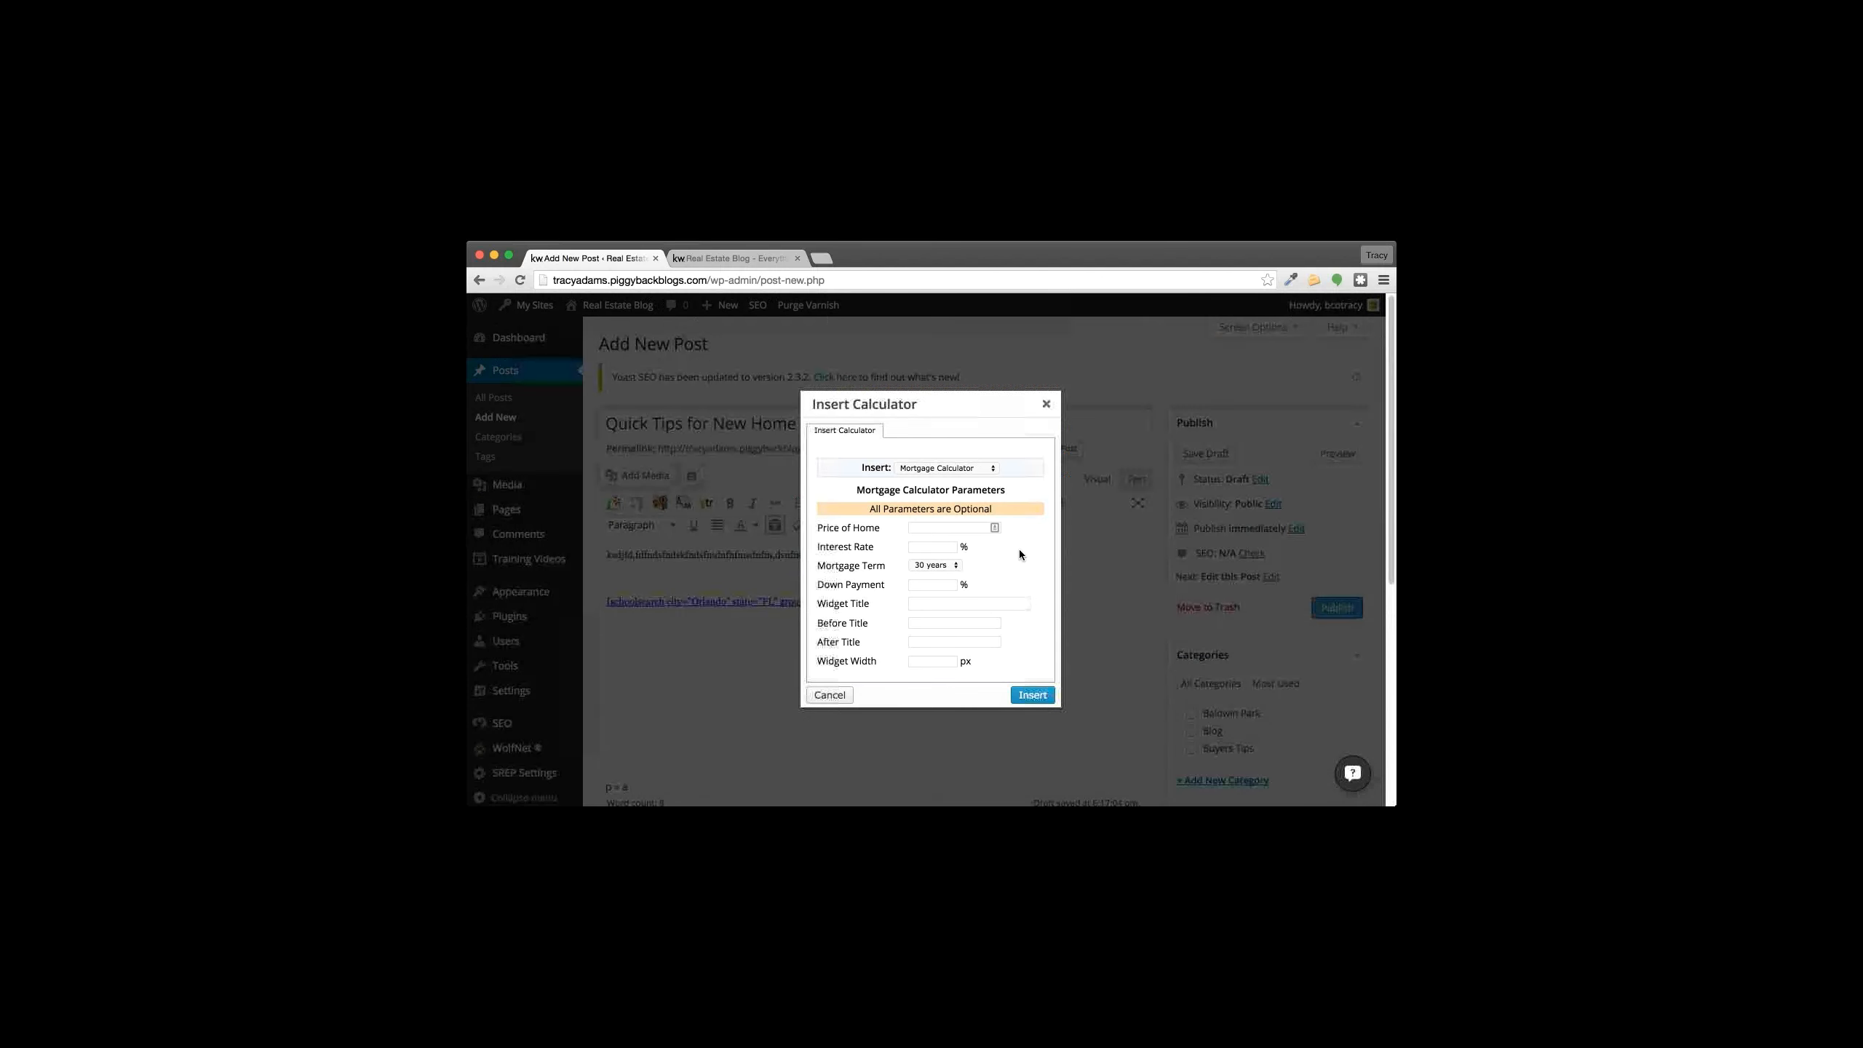
pyautogui.click(949, 470)
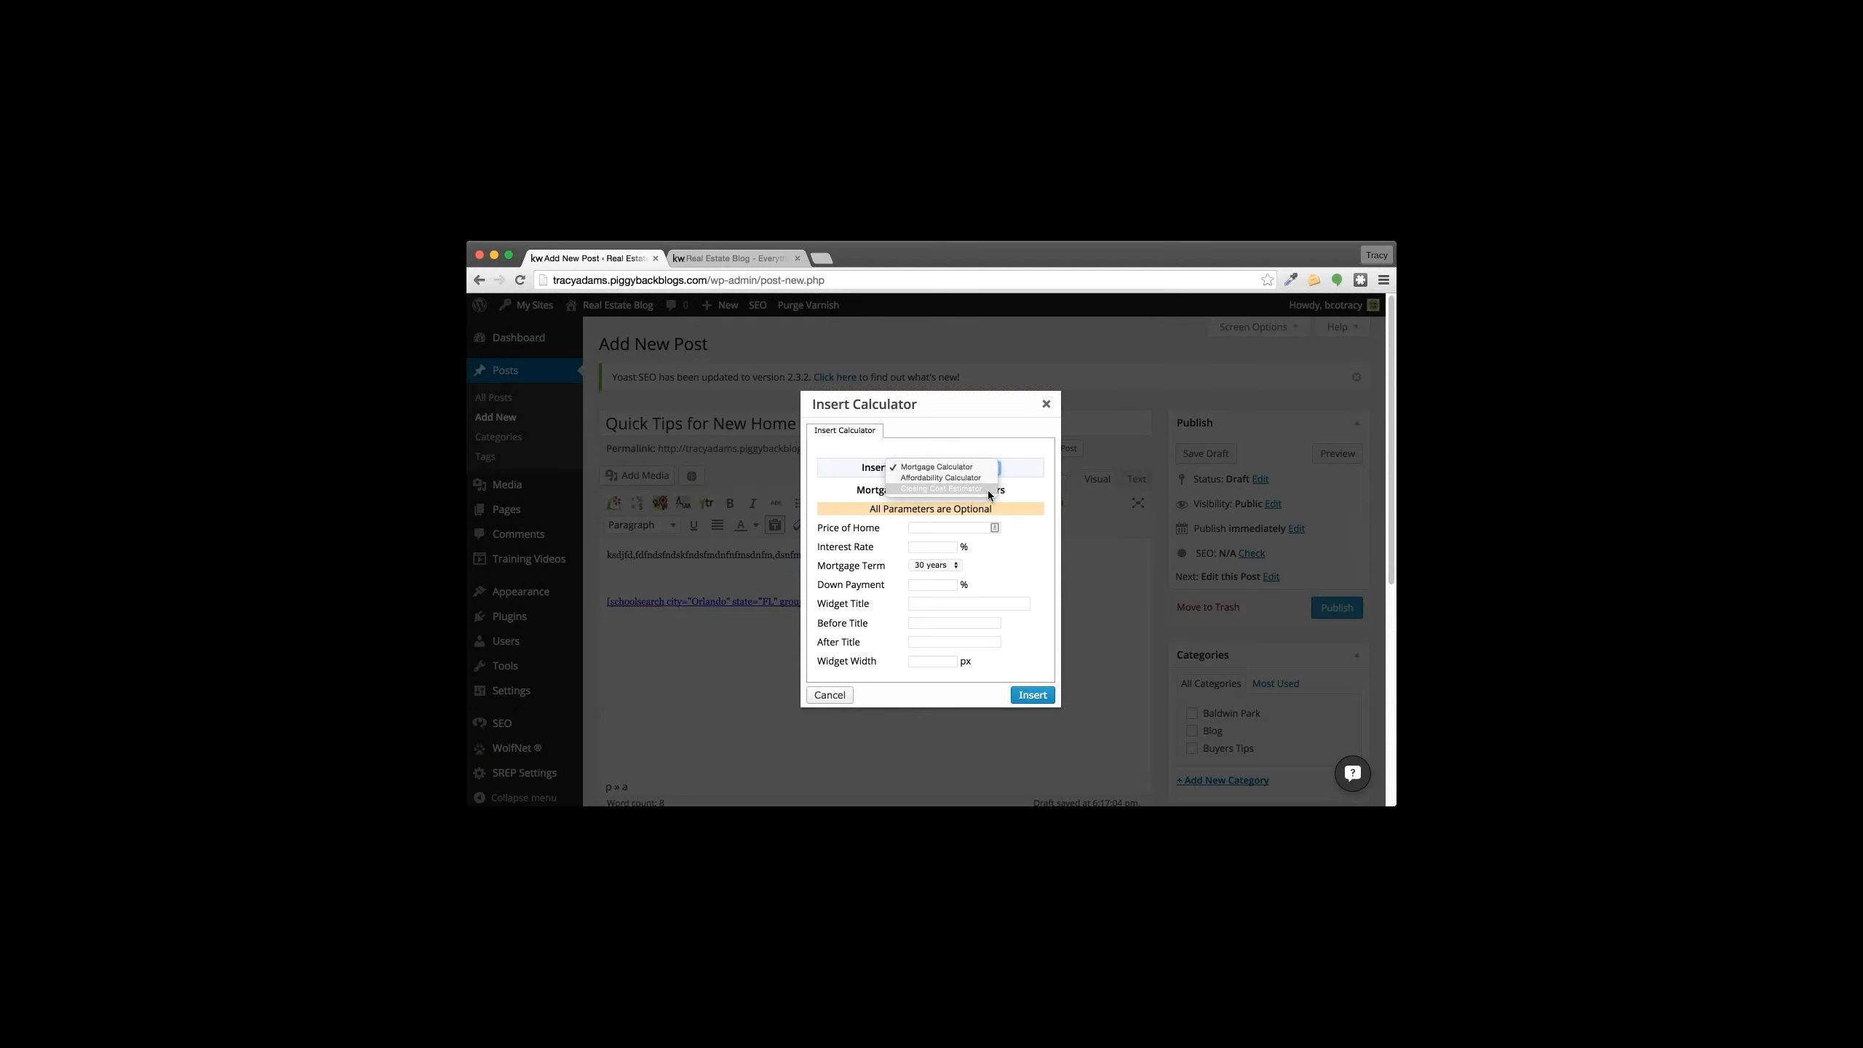
pyautogui.click(987, 490)
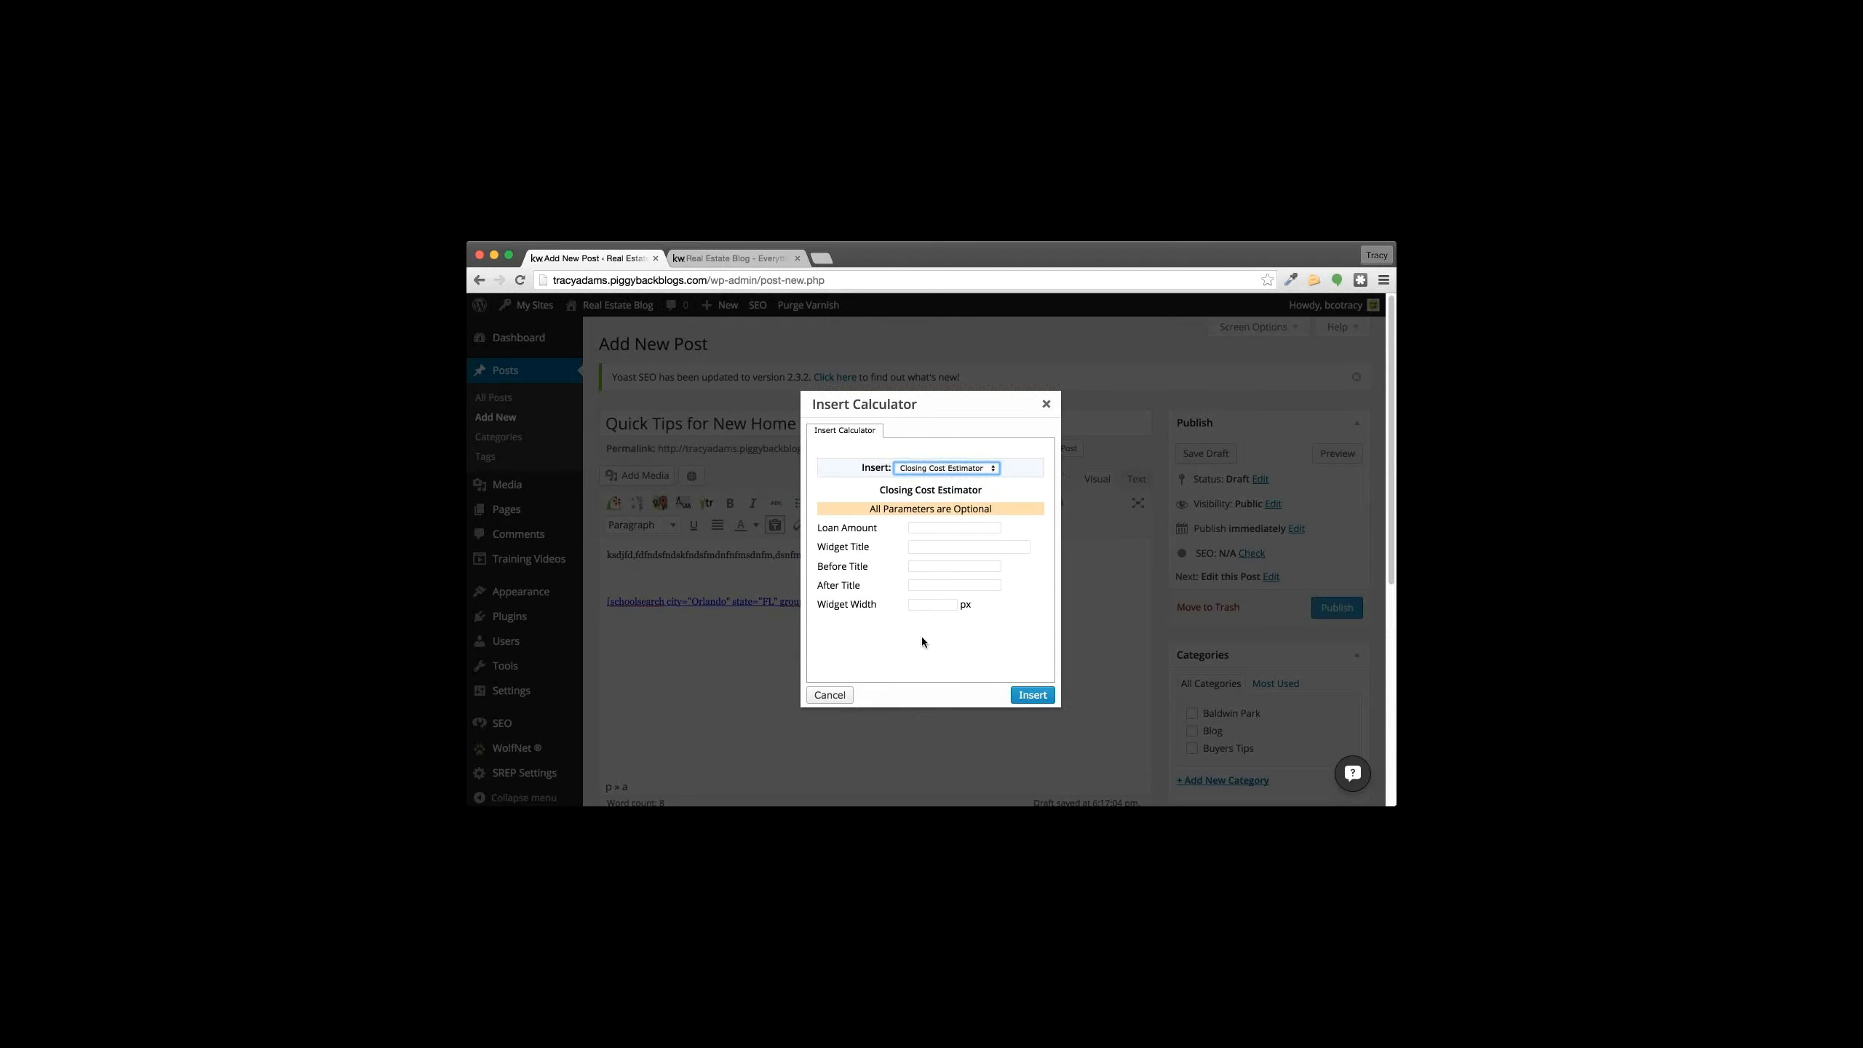
pyautogui.click(828, 695)
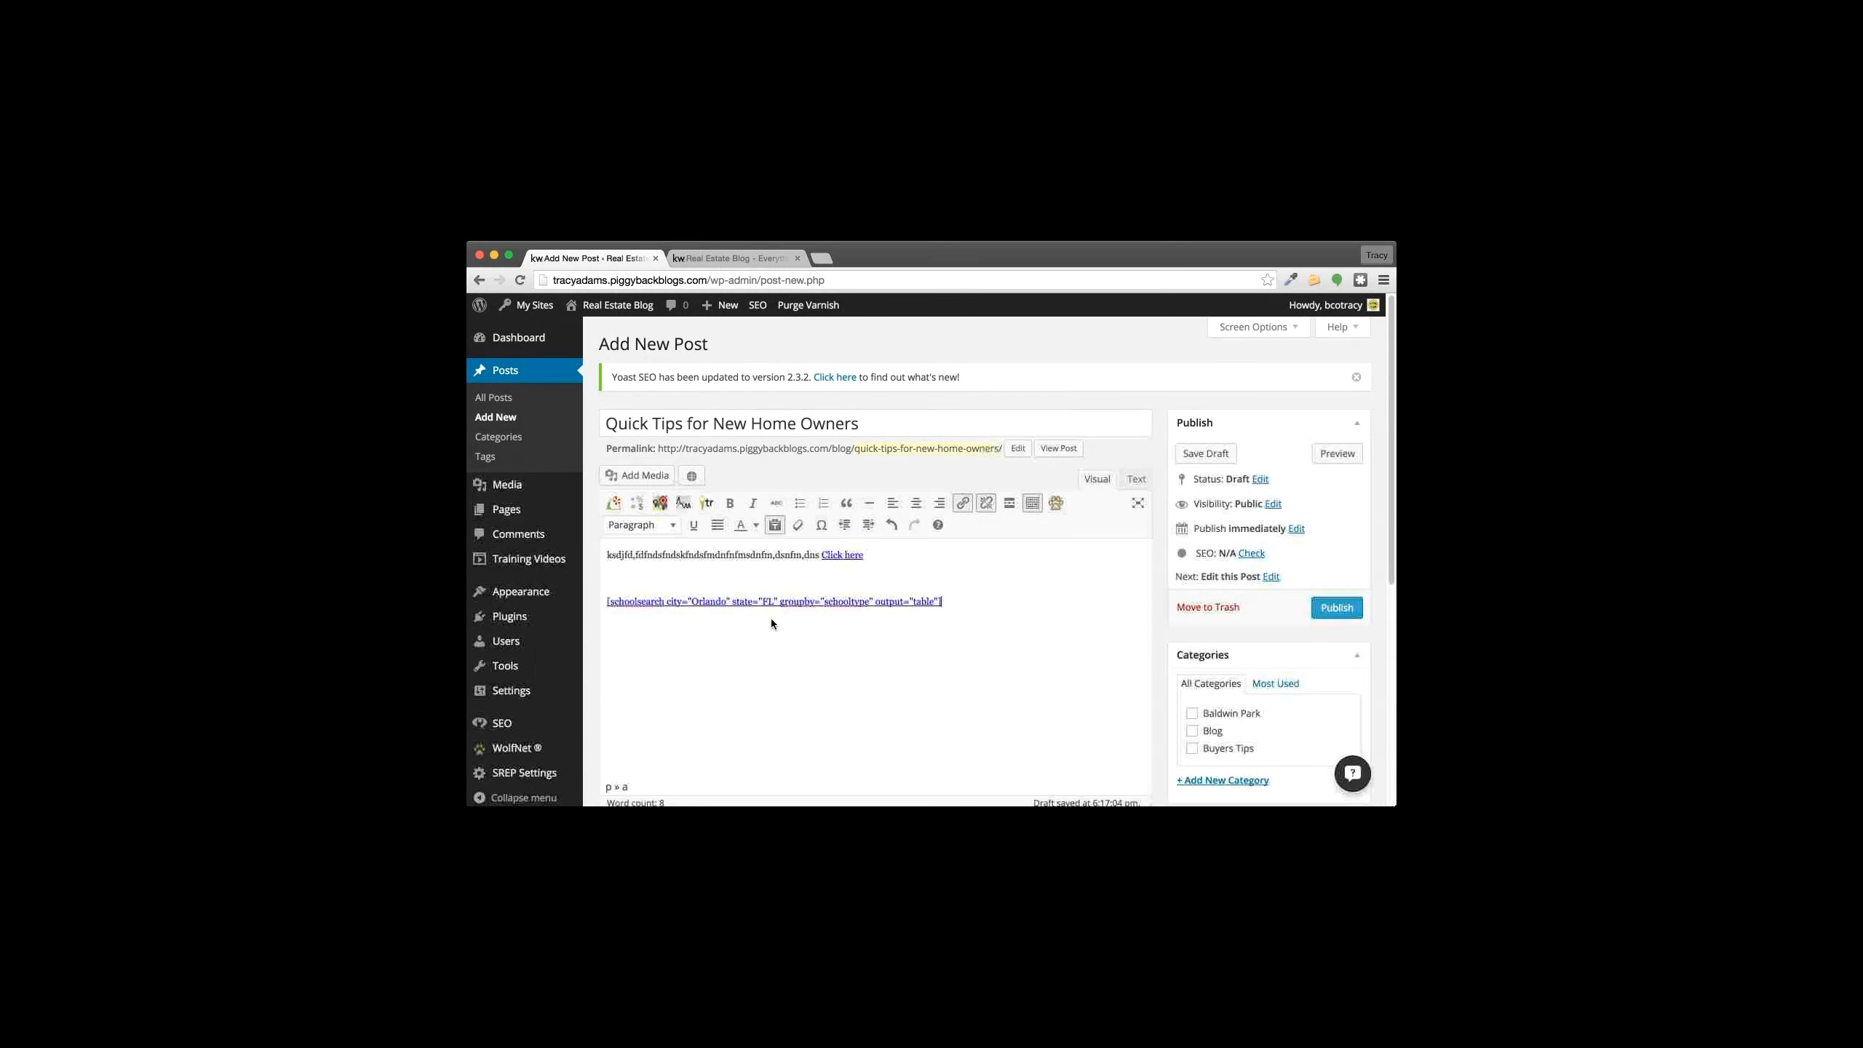
# Step: Start an Altos statistical chart with Price and Avg Days on Market on its two axes, Upper-Middle price quartile and 90-Day rolling average
pyautogui.click(683, 504)
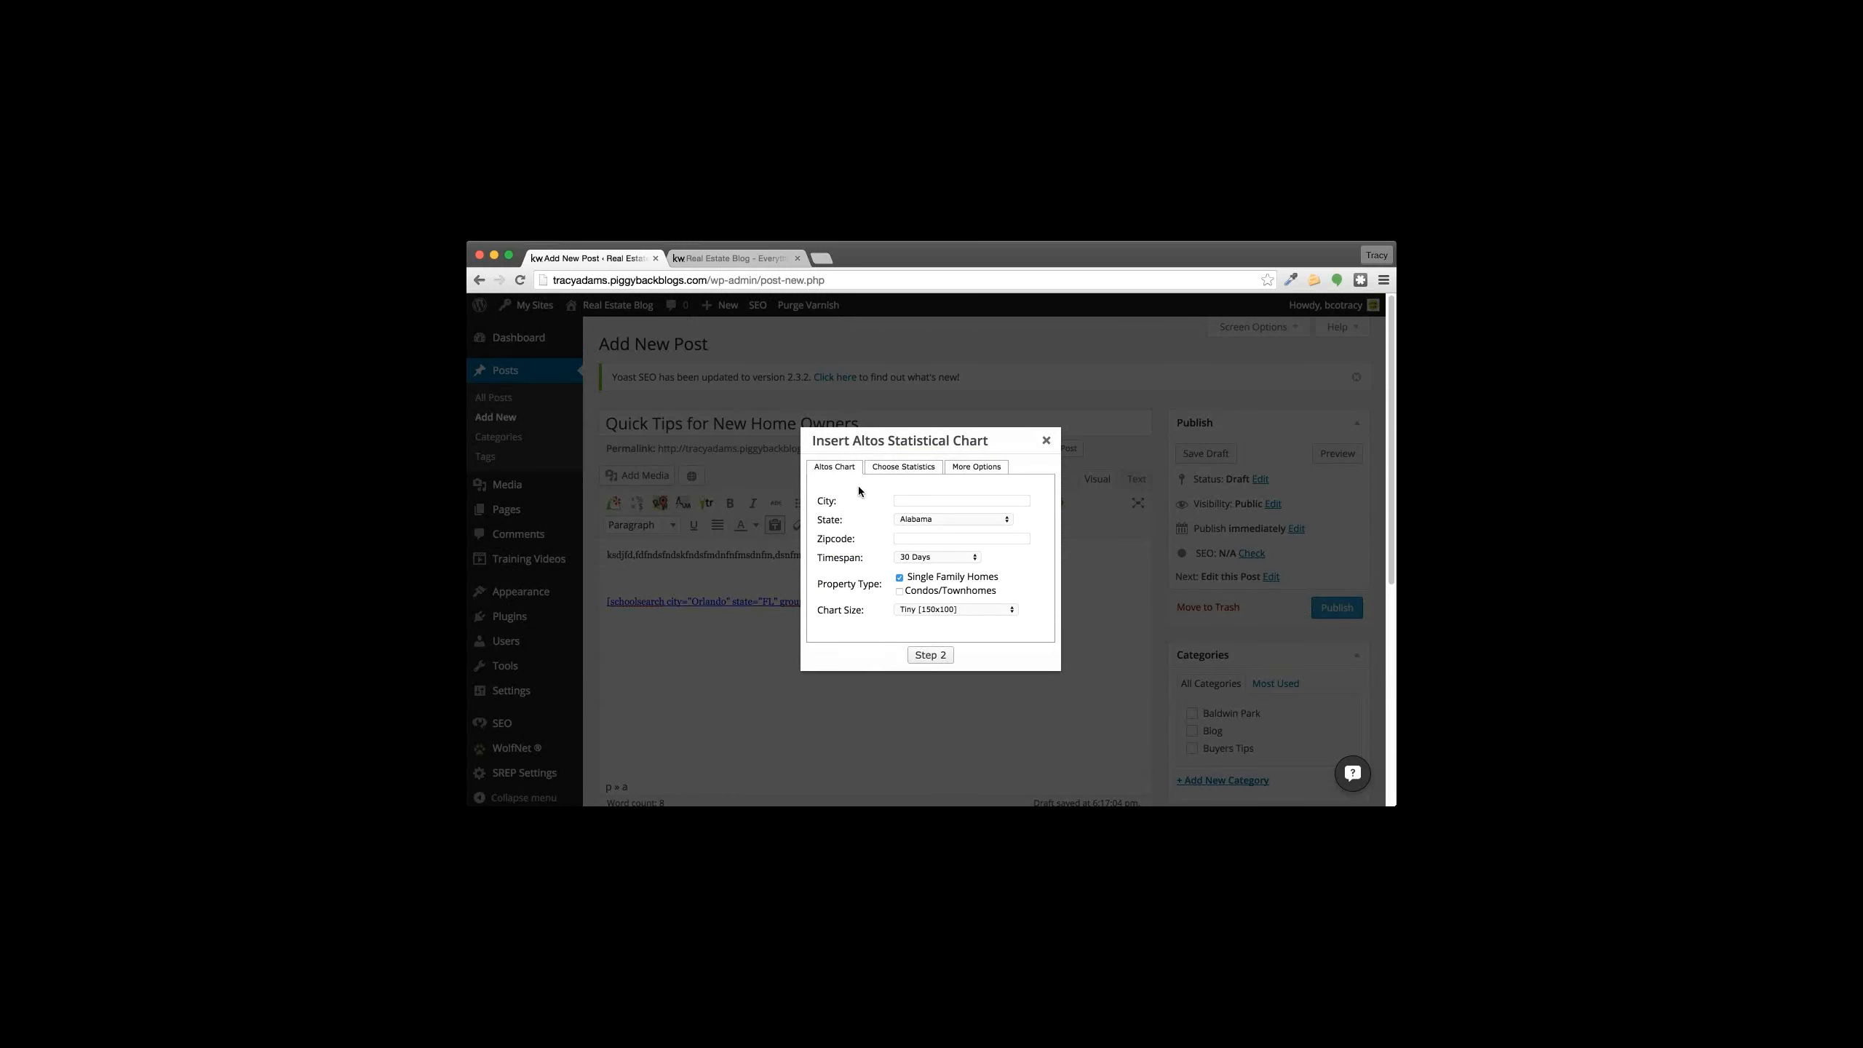
pyautogui.click(893, 471)
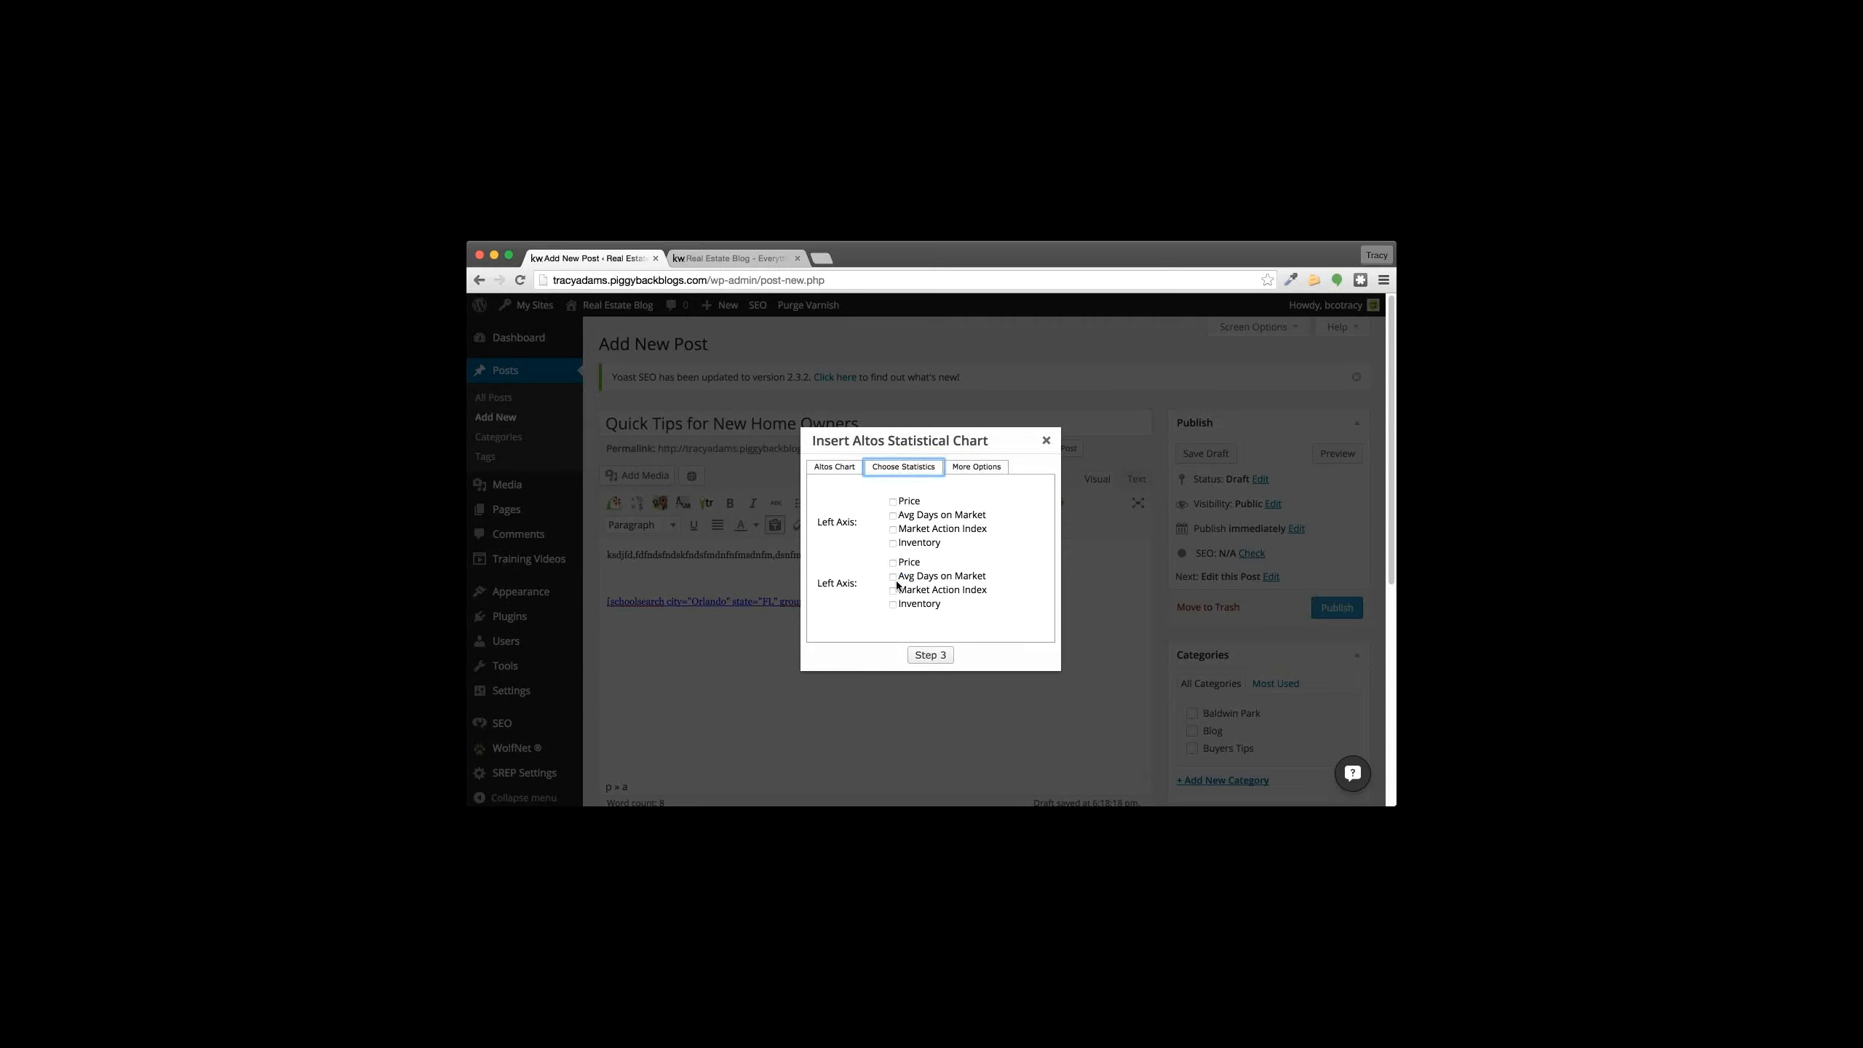
pyautogui.click(893, 502)
pyautogui.click(893, 577)
pyautogui.click(933, 653)
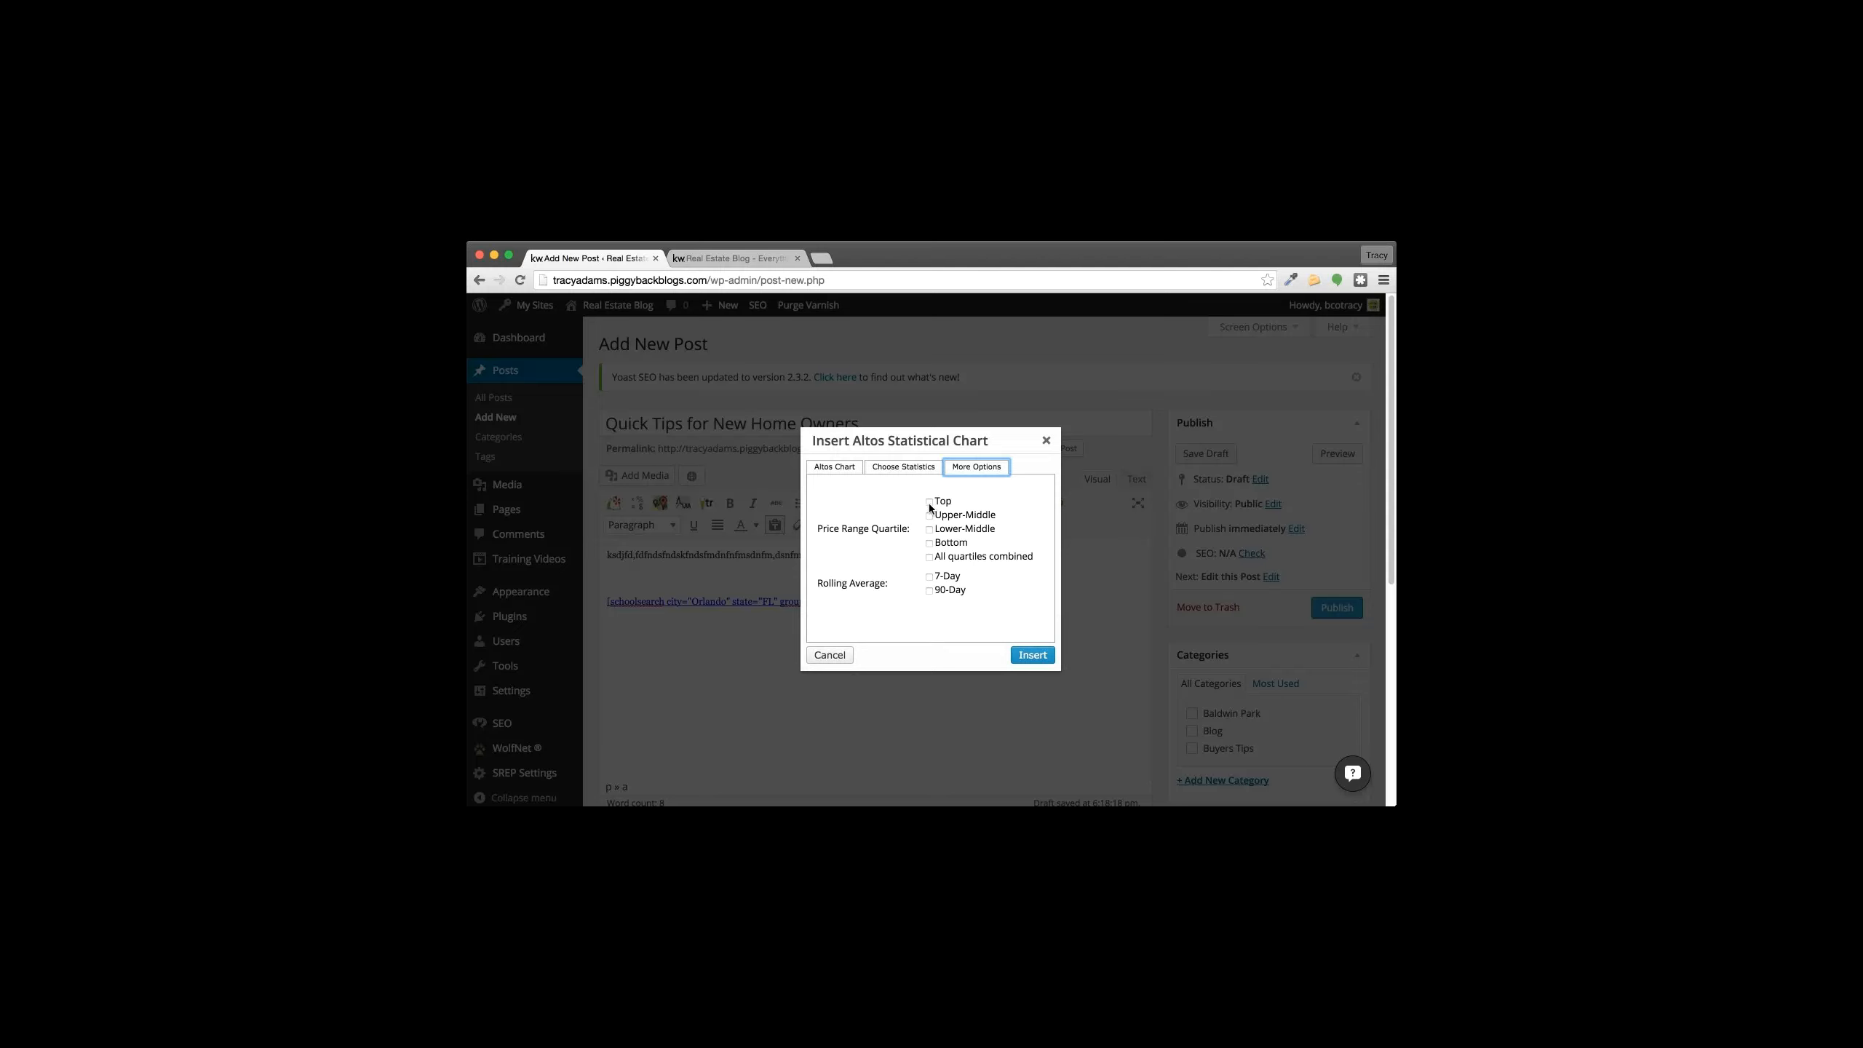
pyautogui.click(929, 591)
pyautogui.click(929, 516)
# Step: Set the Altos chart's location to Orlando, Florida, zipcode 32817, and insert the chart into the post
pyautogui.click(818, 469)
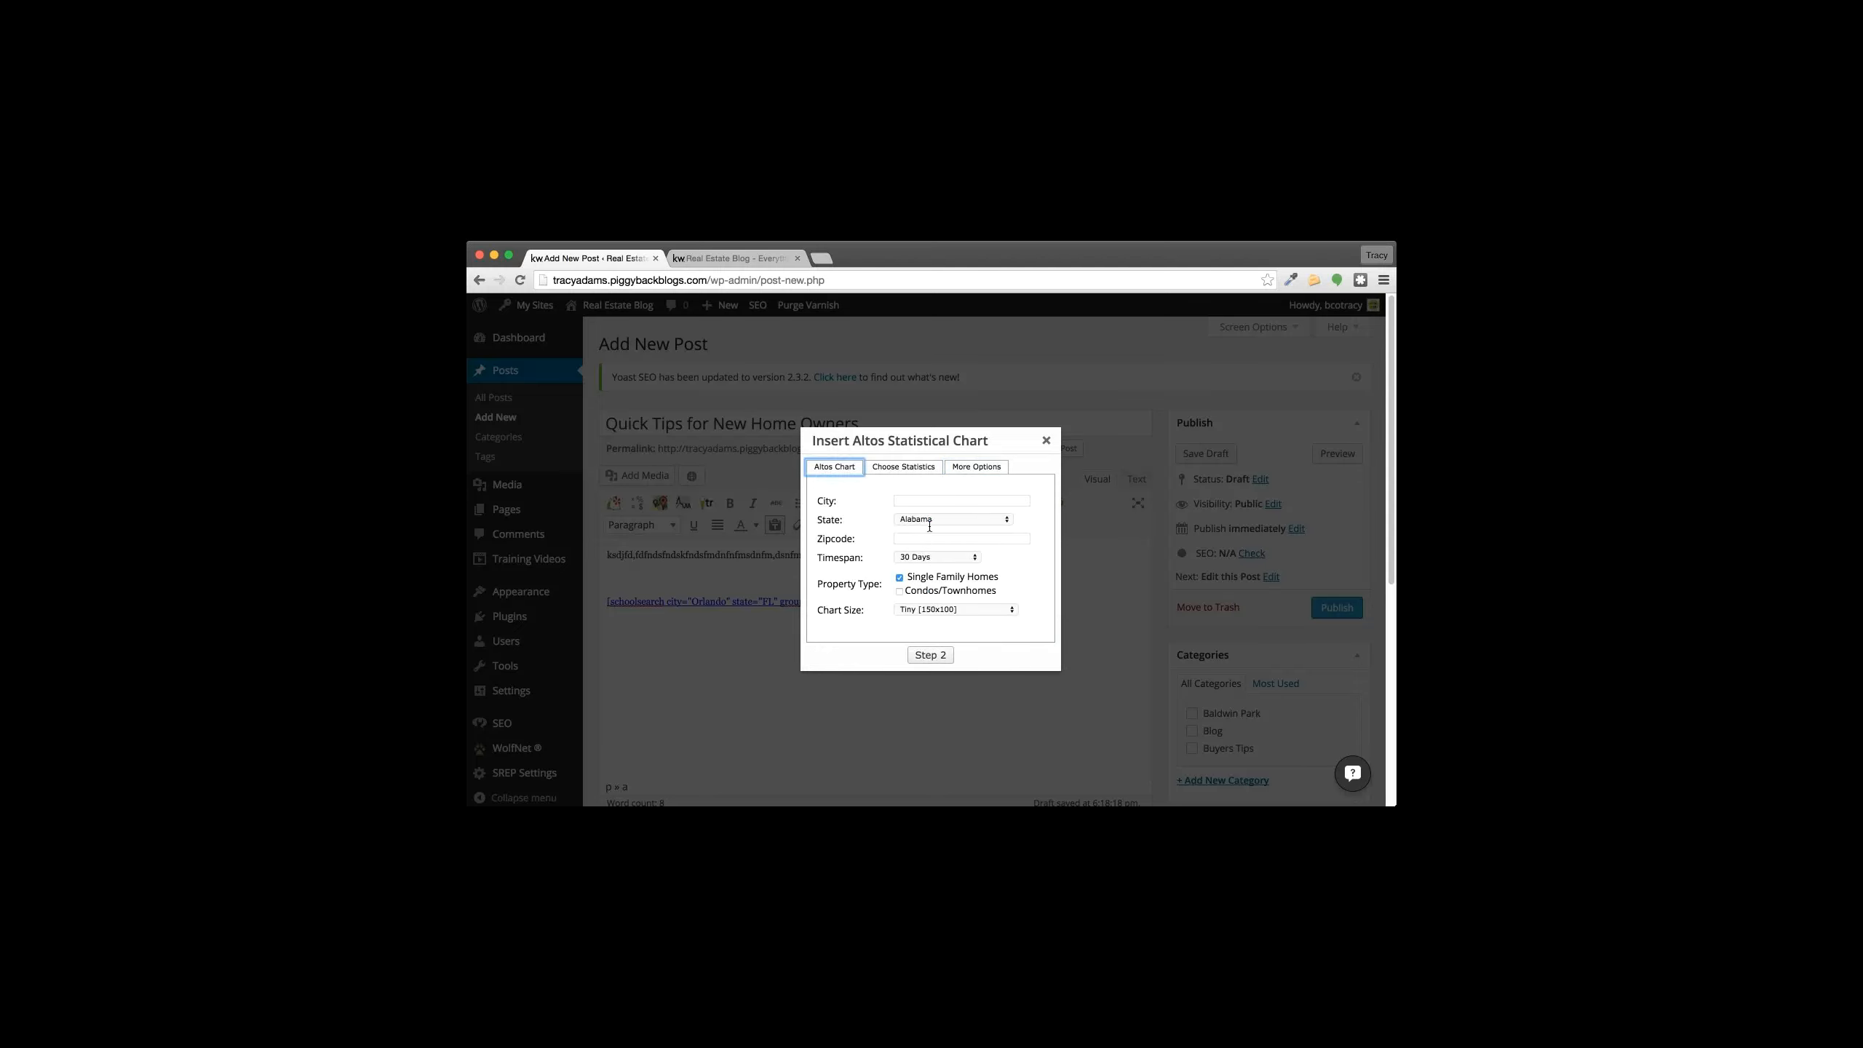
pyautogui.click(920, 501)
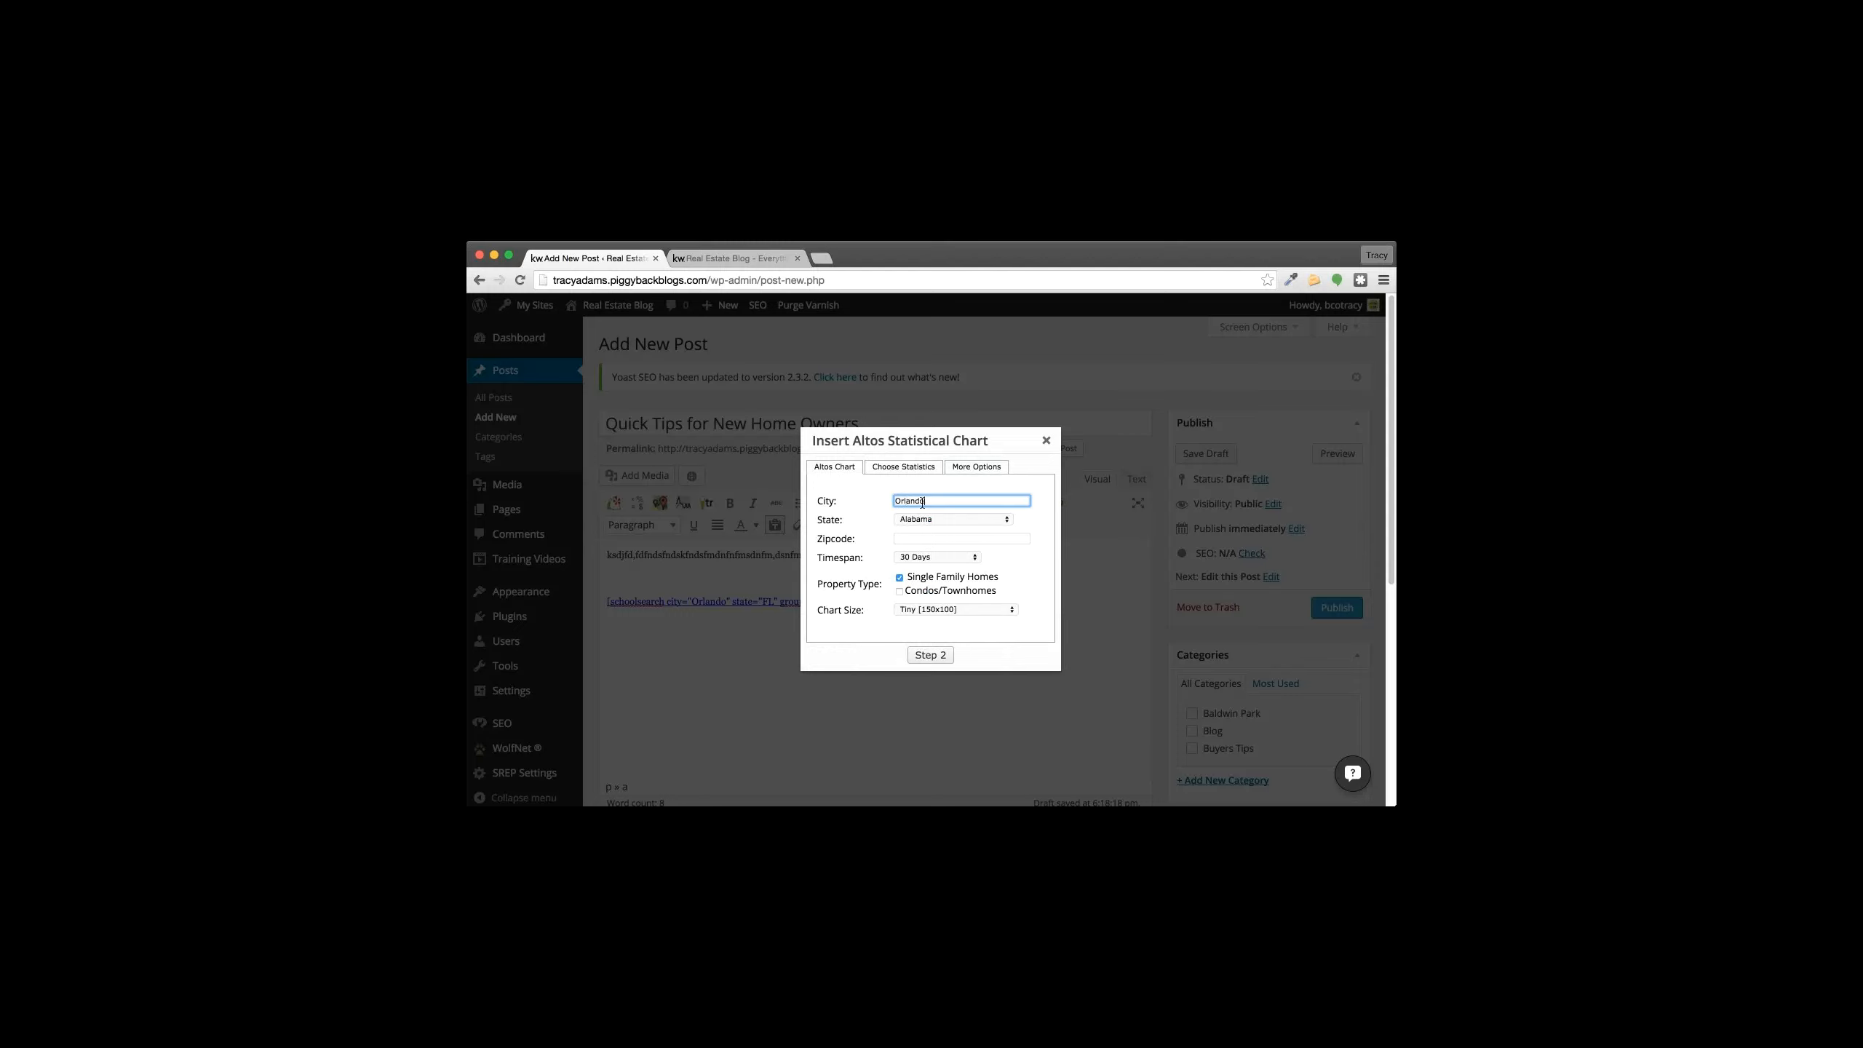
pyautogui.press('Tab')
pyautogui.press('f')
pyautogui.press('Tab')
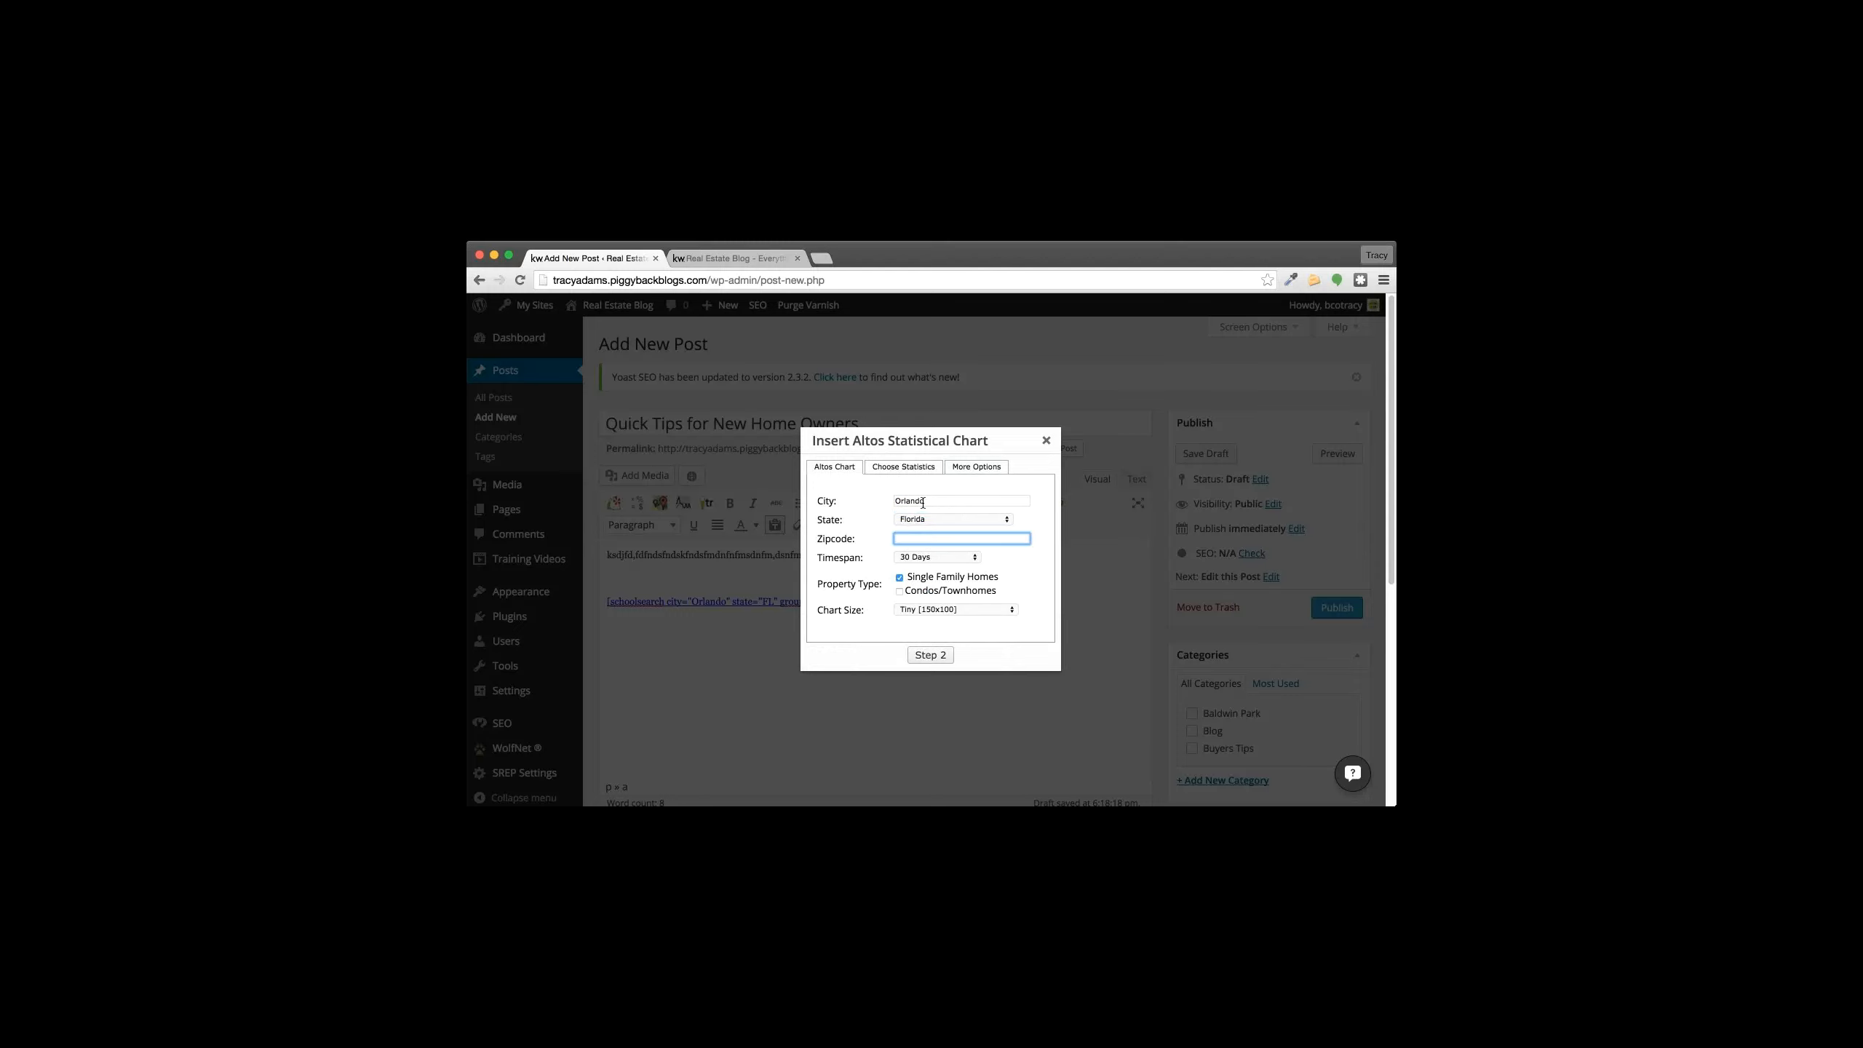
pyautogui.click(913, 614)
pyautogui.click(930, 654)
pyautogui.click(930, 654)
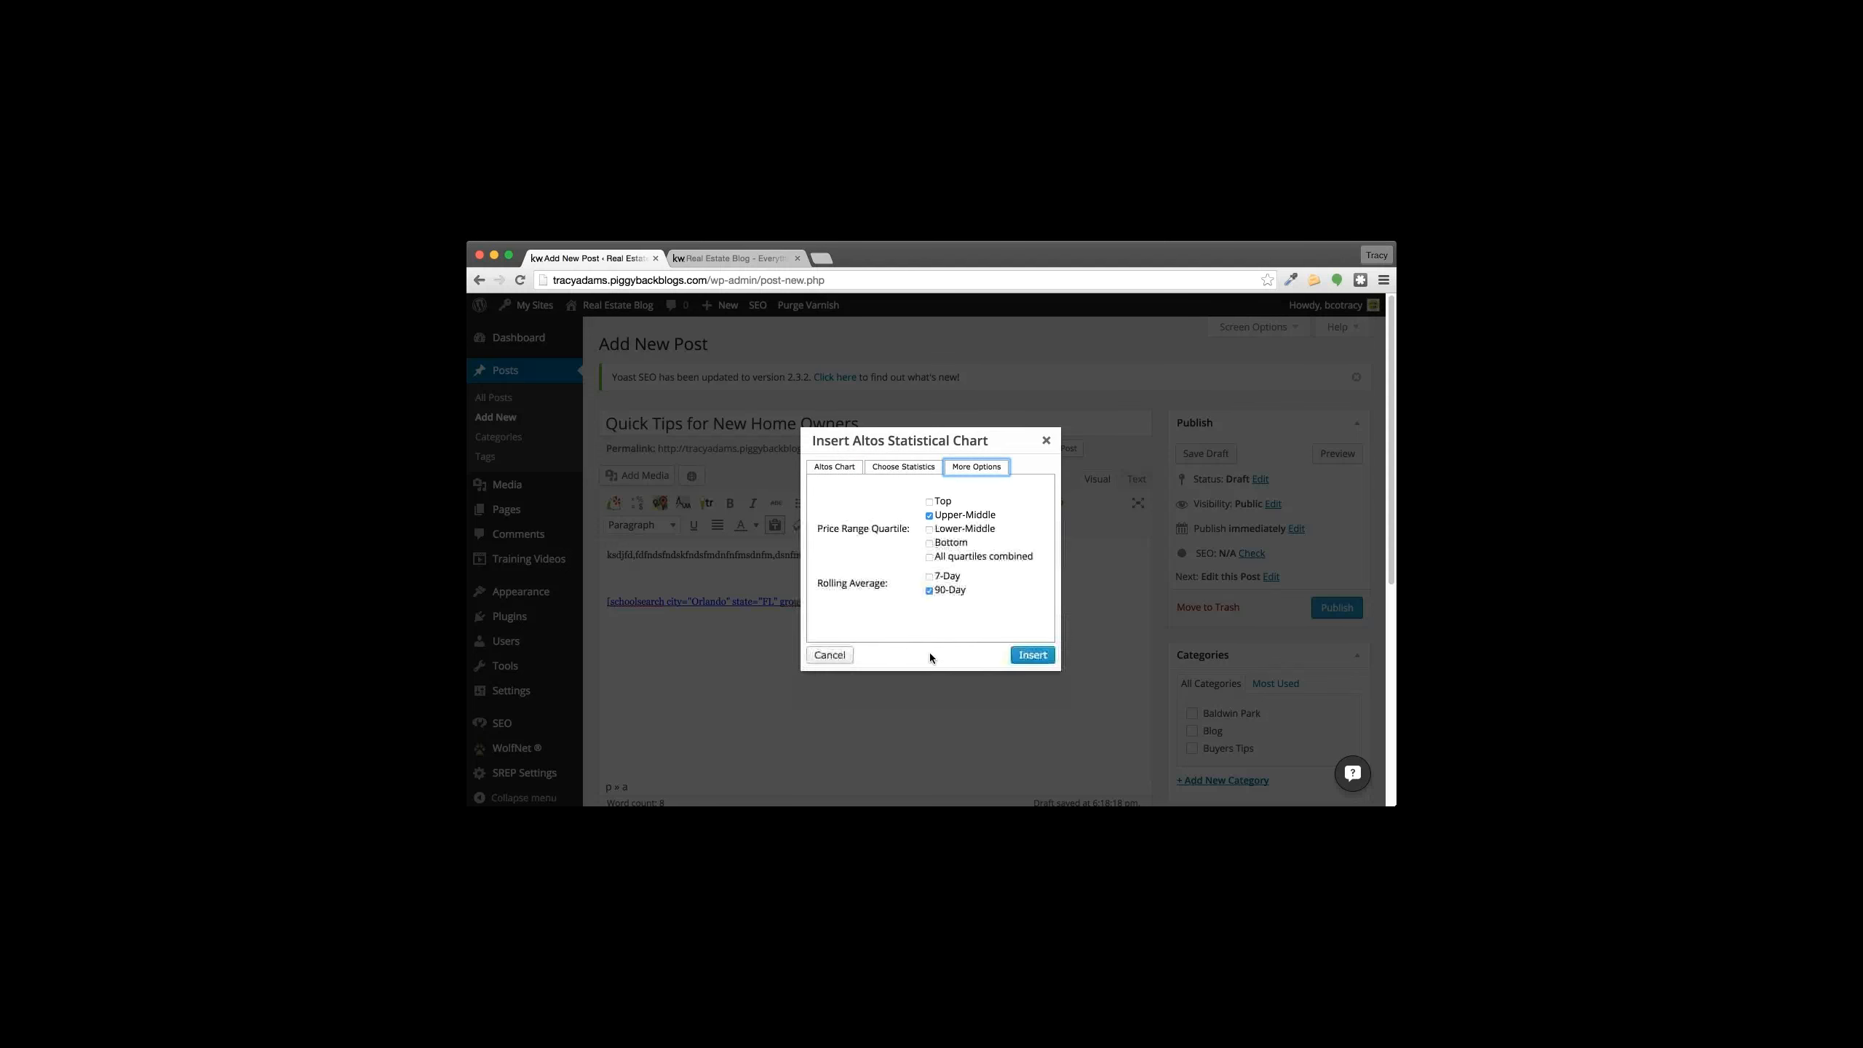
pyautogui.click(1040, 662)
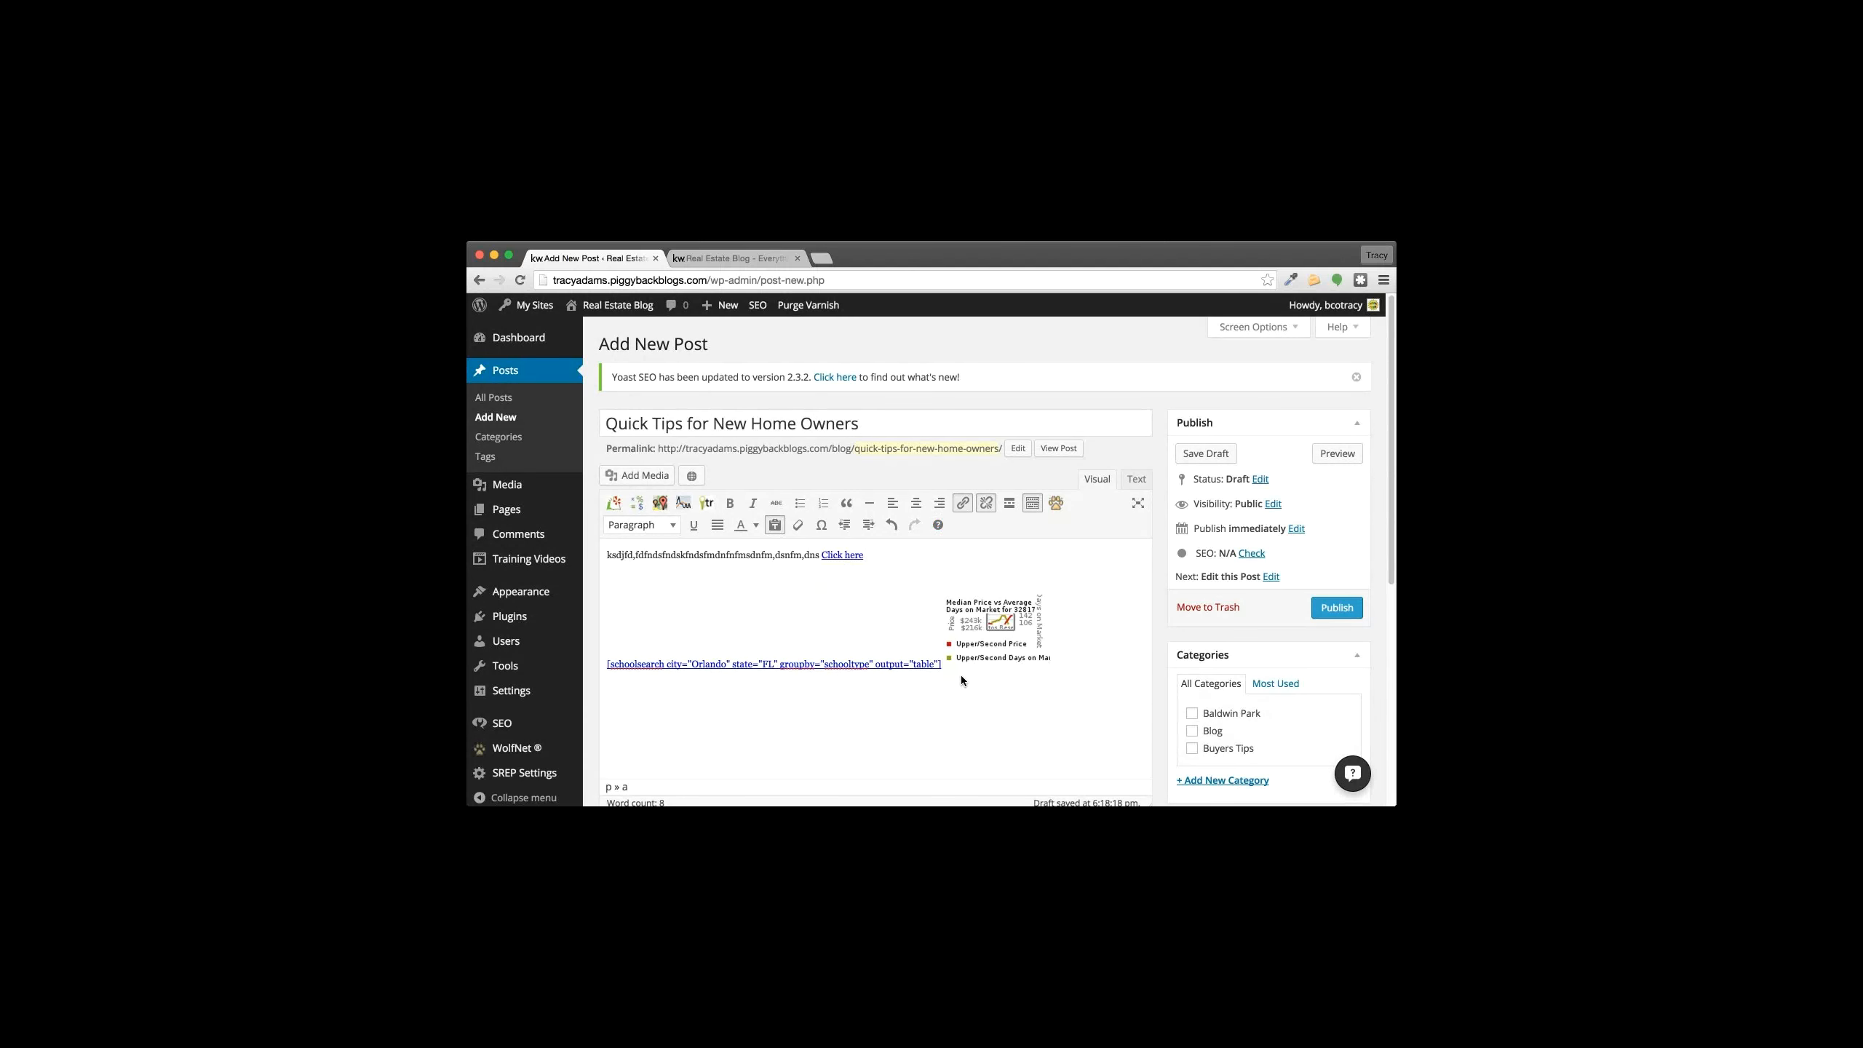
# Step: Move the Altos chart onto its own line below the school search shortcode and place the text cursor after it
pyautogui.click(964, 655)
pyautogui.press('Left')
pyautogui.press('Return')
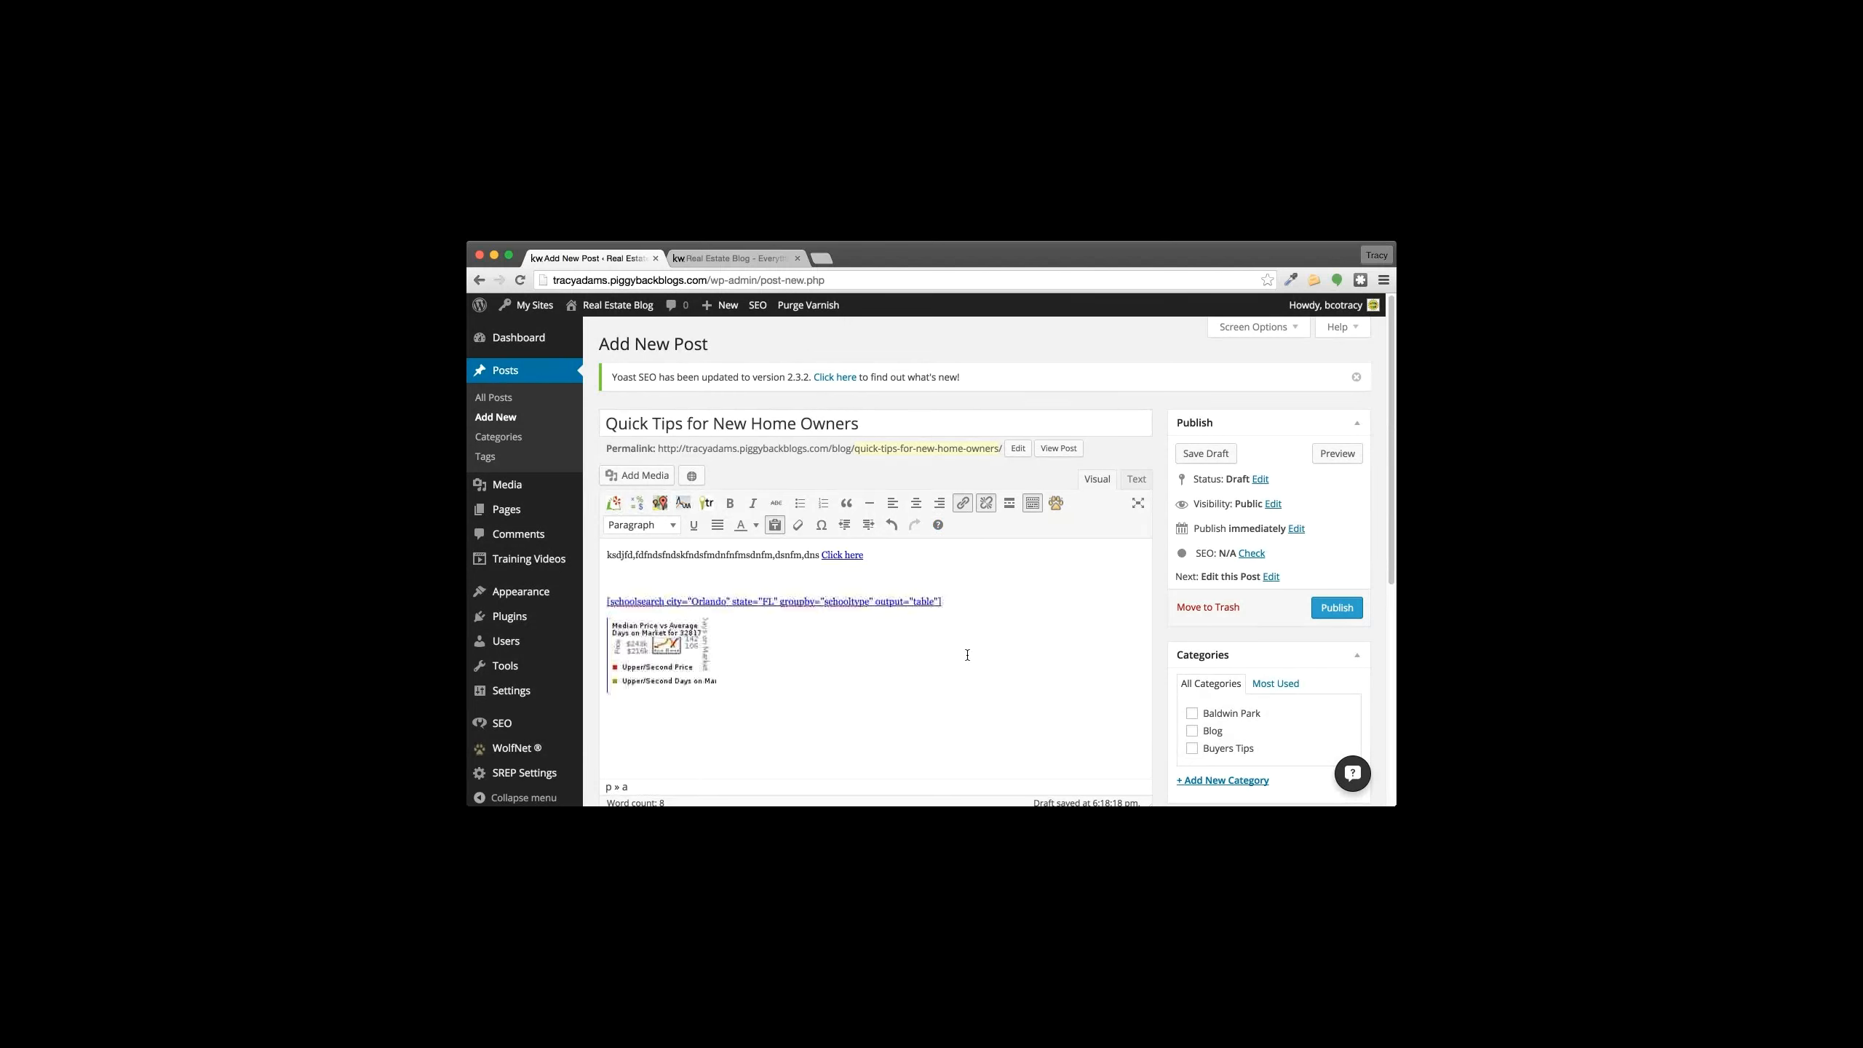
pyautogui.click(819, 658)
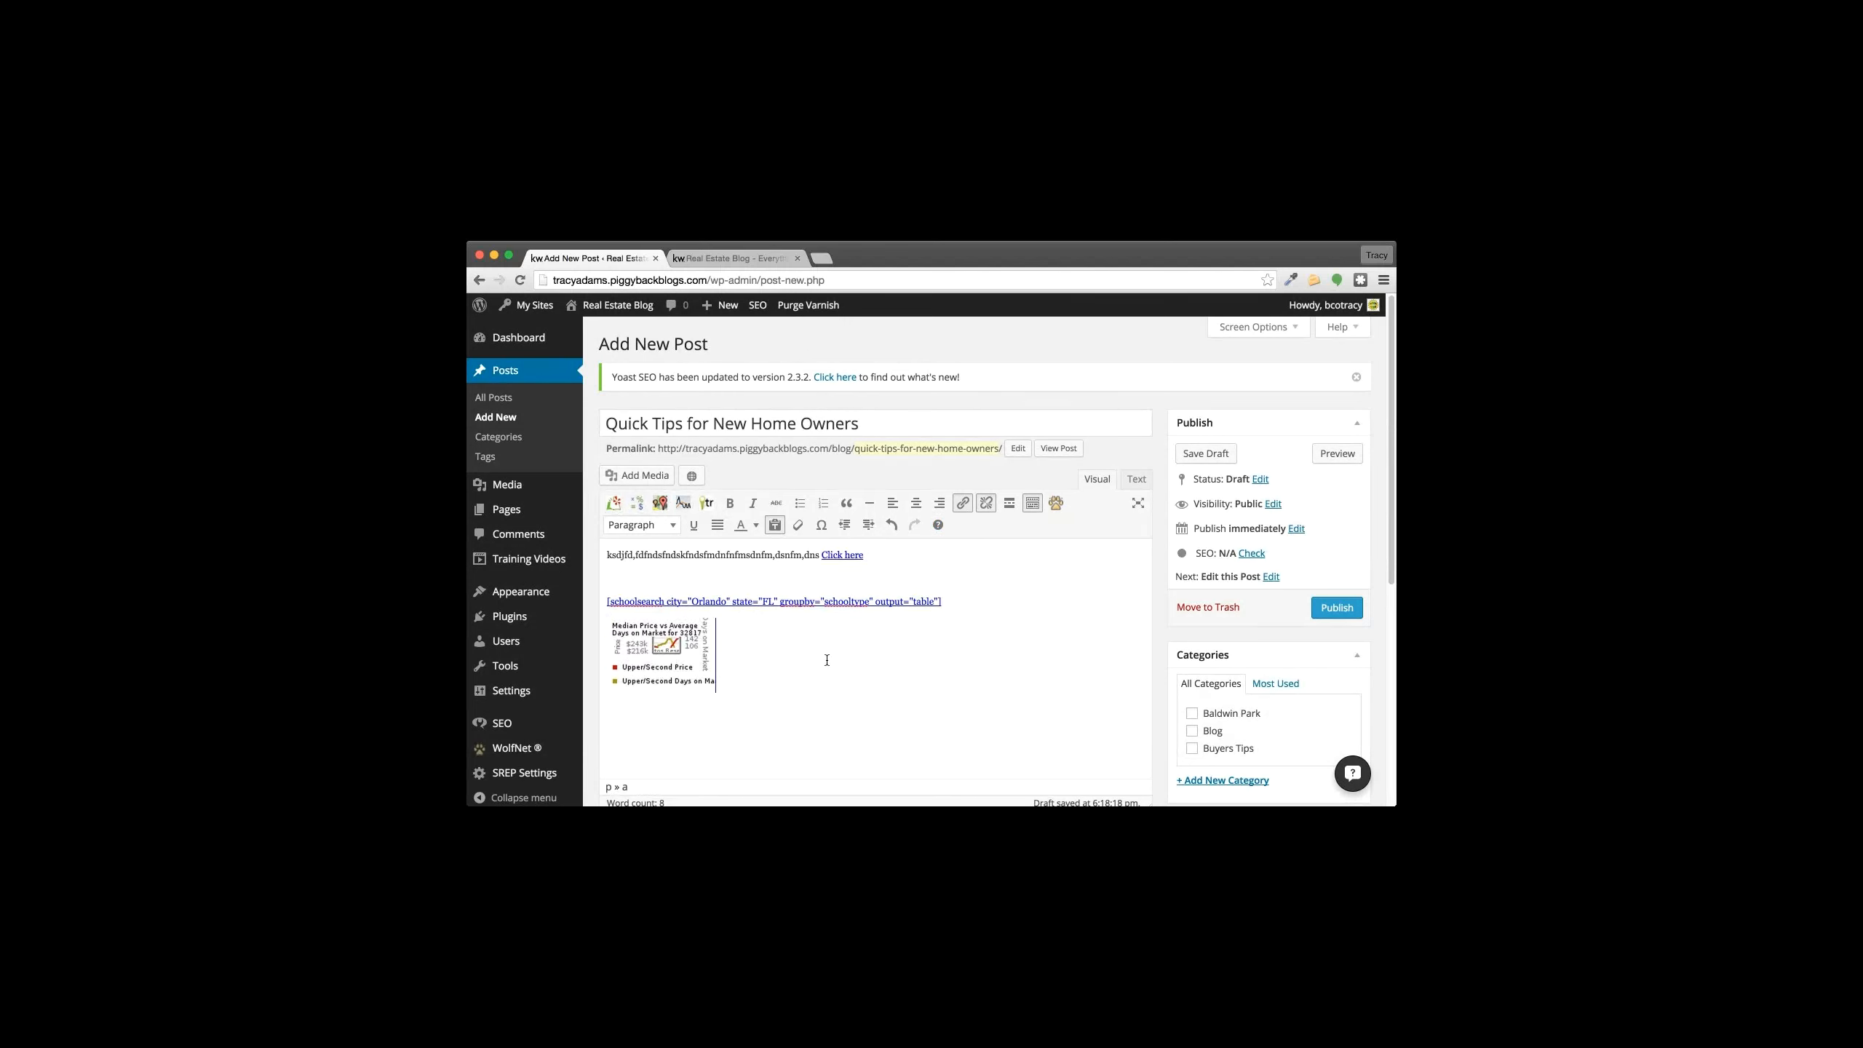
# Step: Start a Trulia stats graph and set its graph type to Number of Properties
pyautogui.click(708, 504)
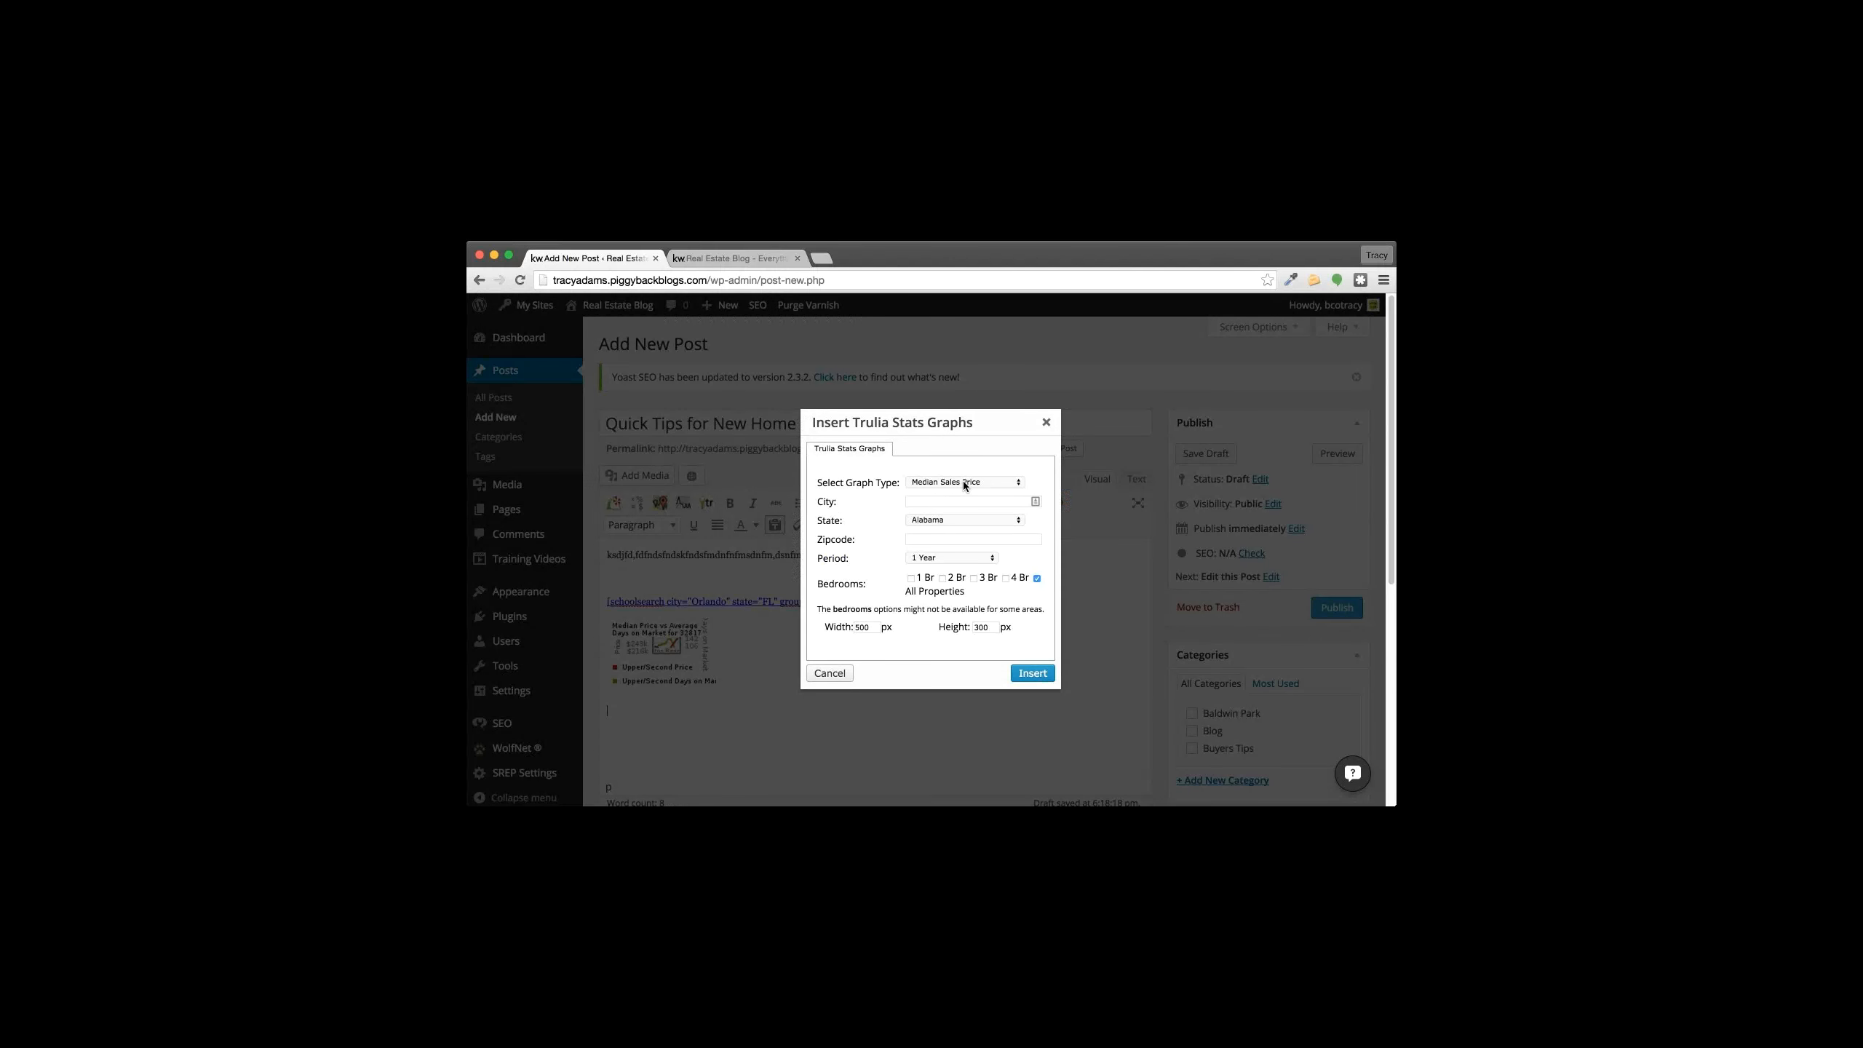
pyautogui.click(939, 484)
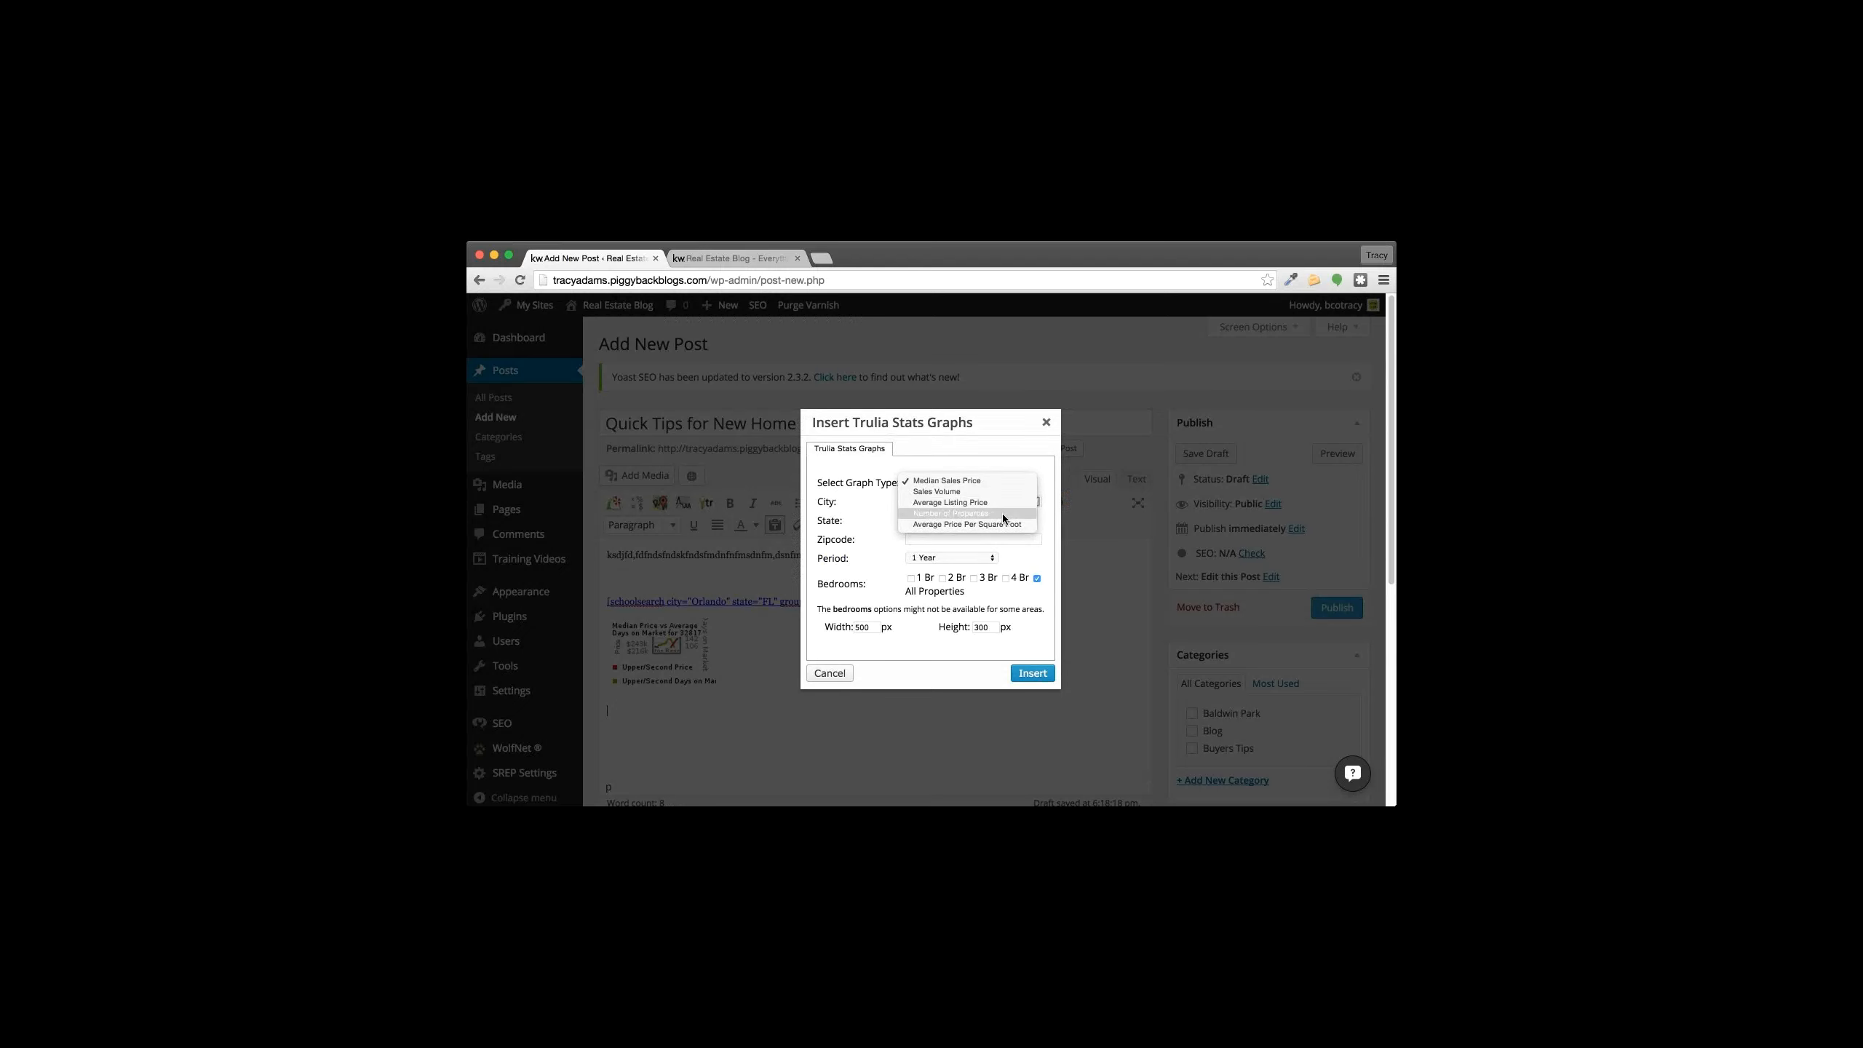
pyautogui.click(1002, 515)
# Step: Set the Trulia graph to Orlando, Florida, zipcode 32817, with the 2 Br option, and insert it into the post
pyautogui.click(935, 500)
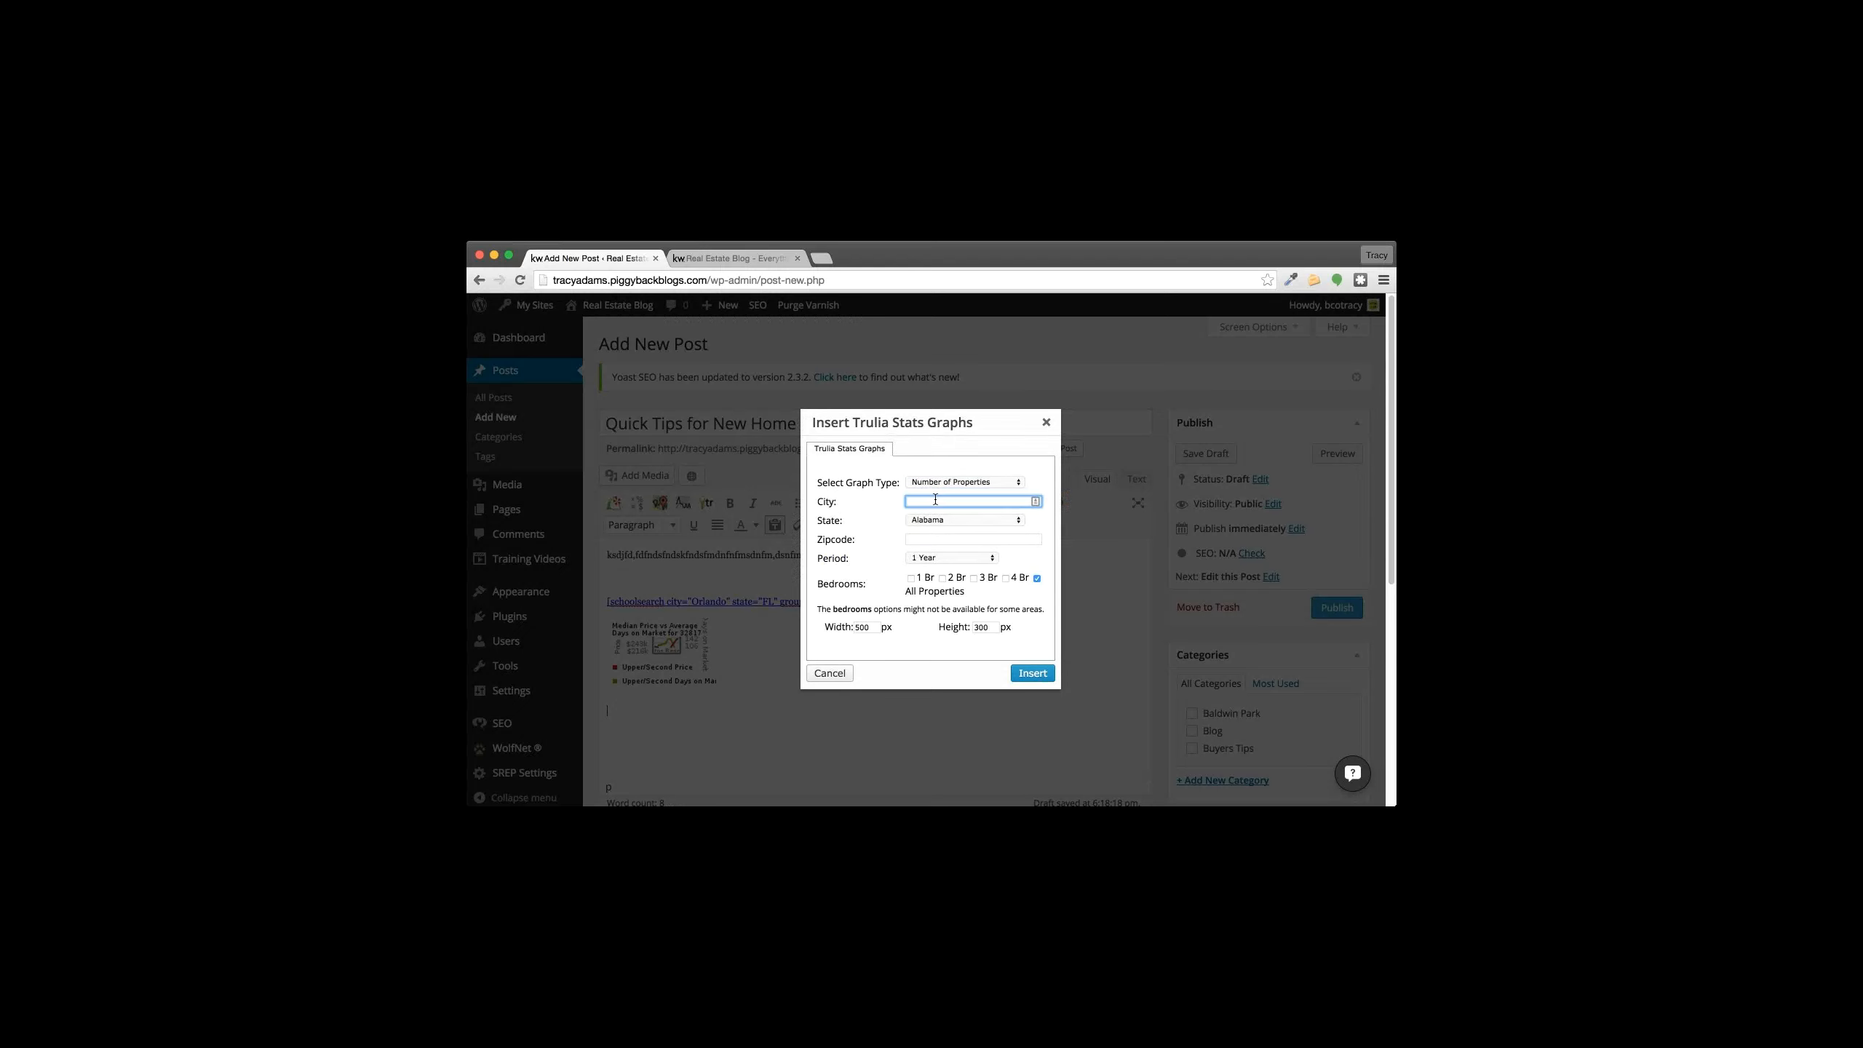
pyautogui.write('Orlando')
pyautogui.press('Tab')
pyautogui.press('f')
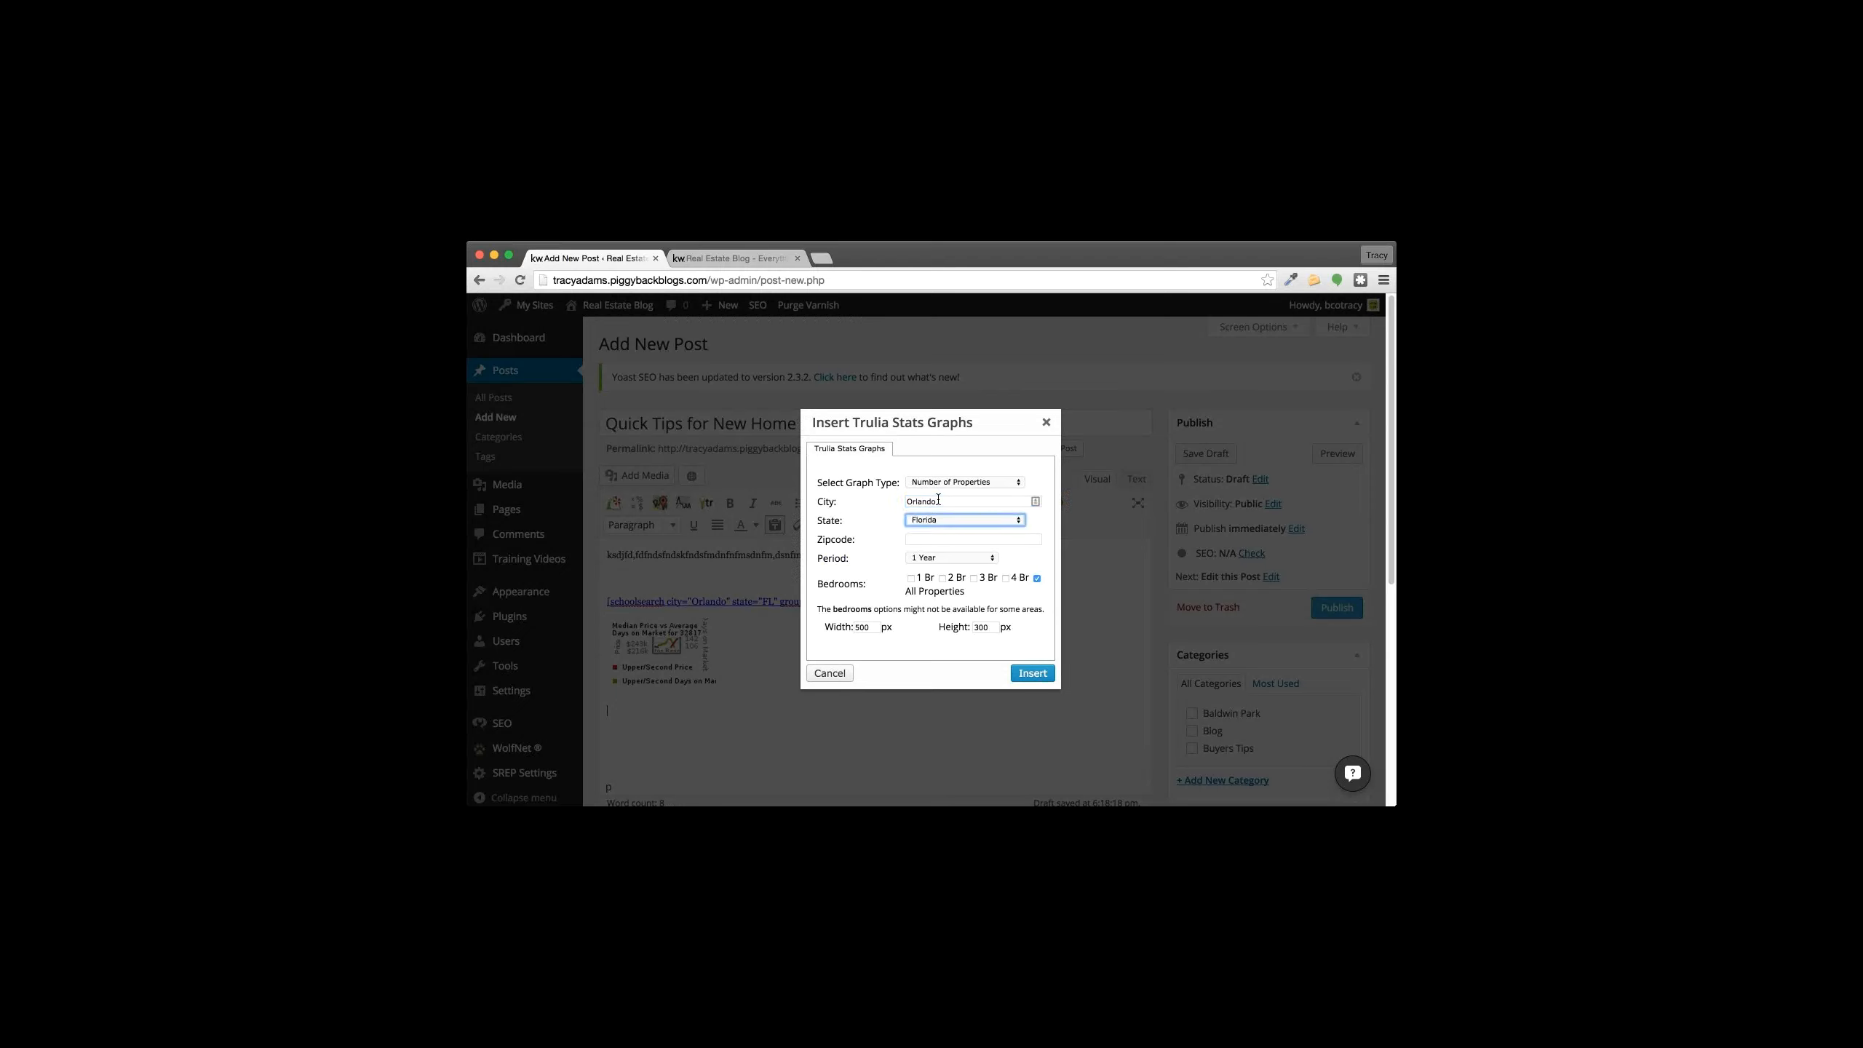
pyautogui.press('Tab')
pyautogui.write('32817')
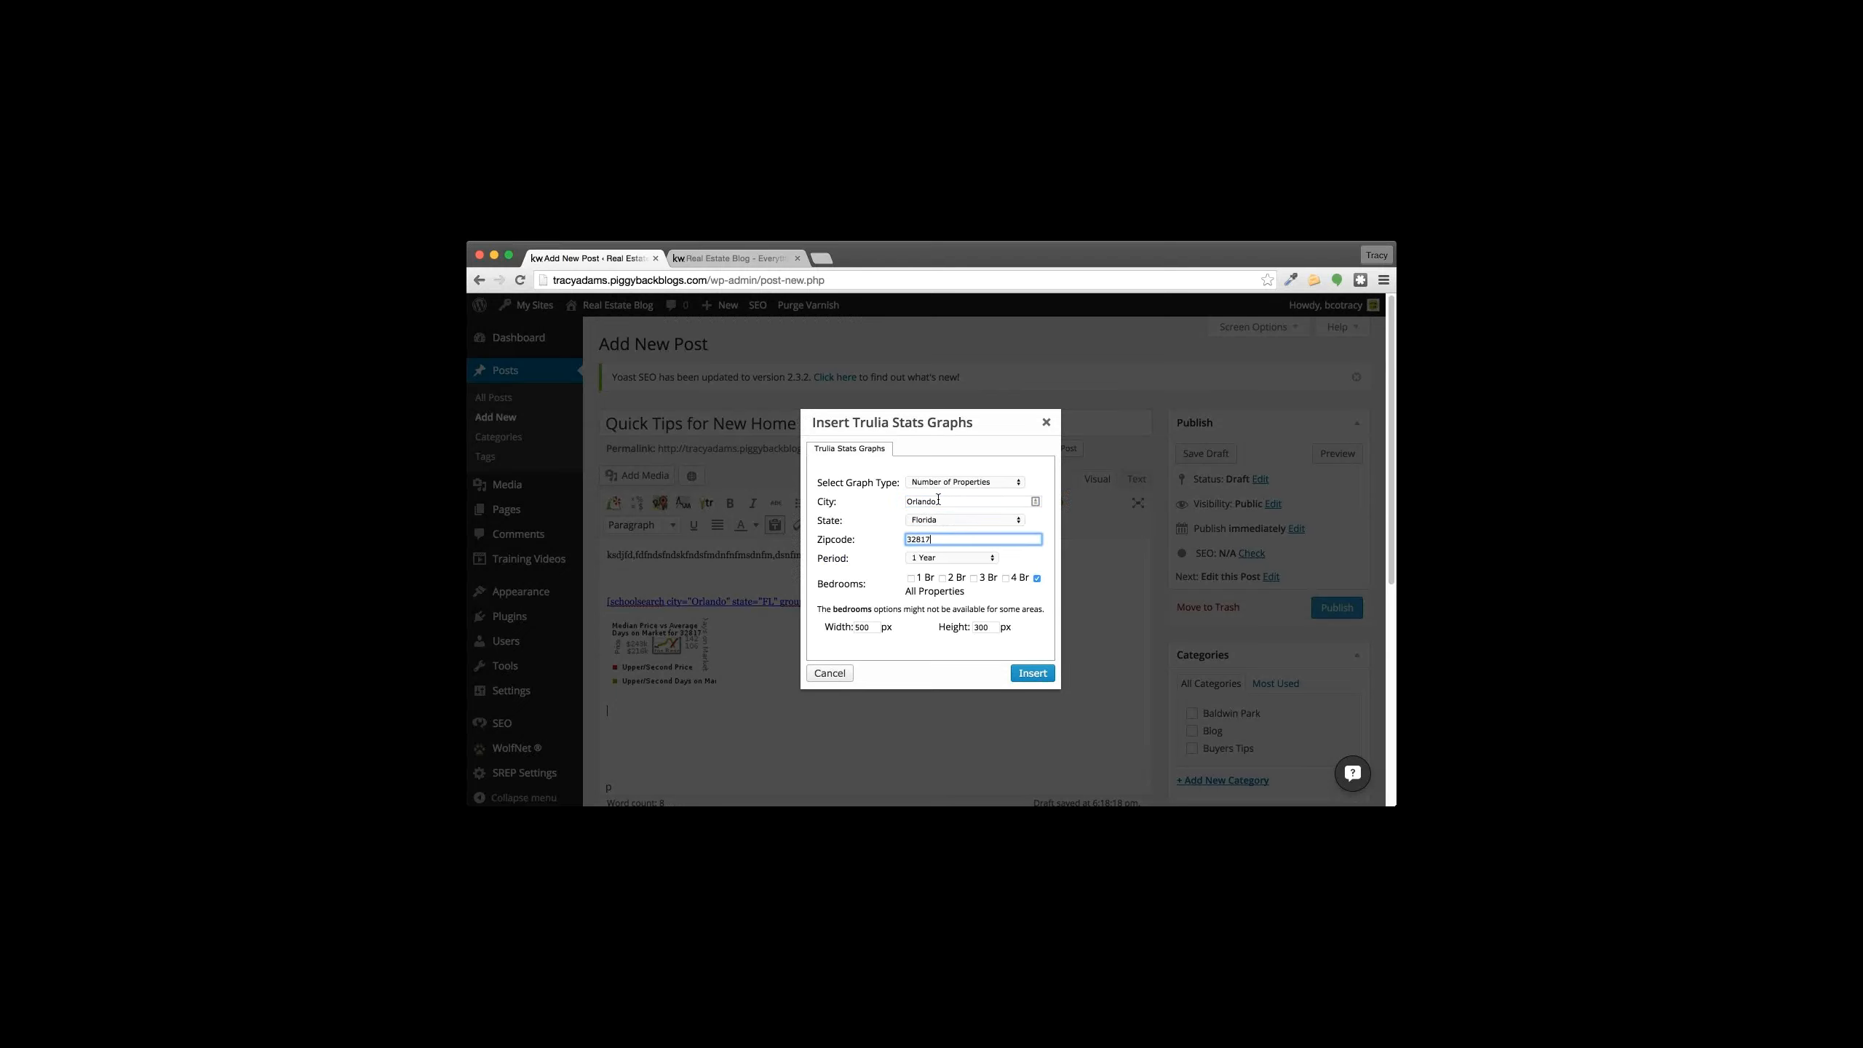
pyautogui.click(884, 523)
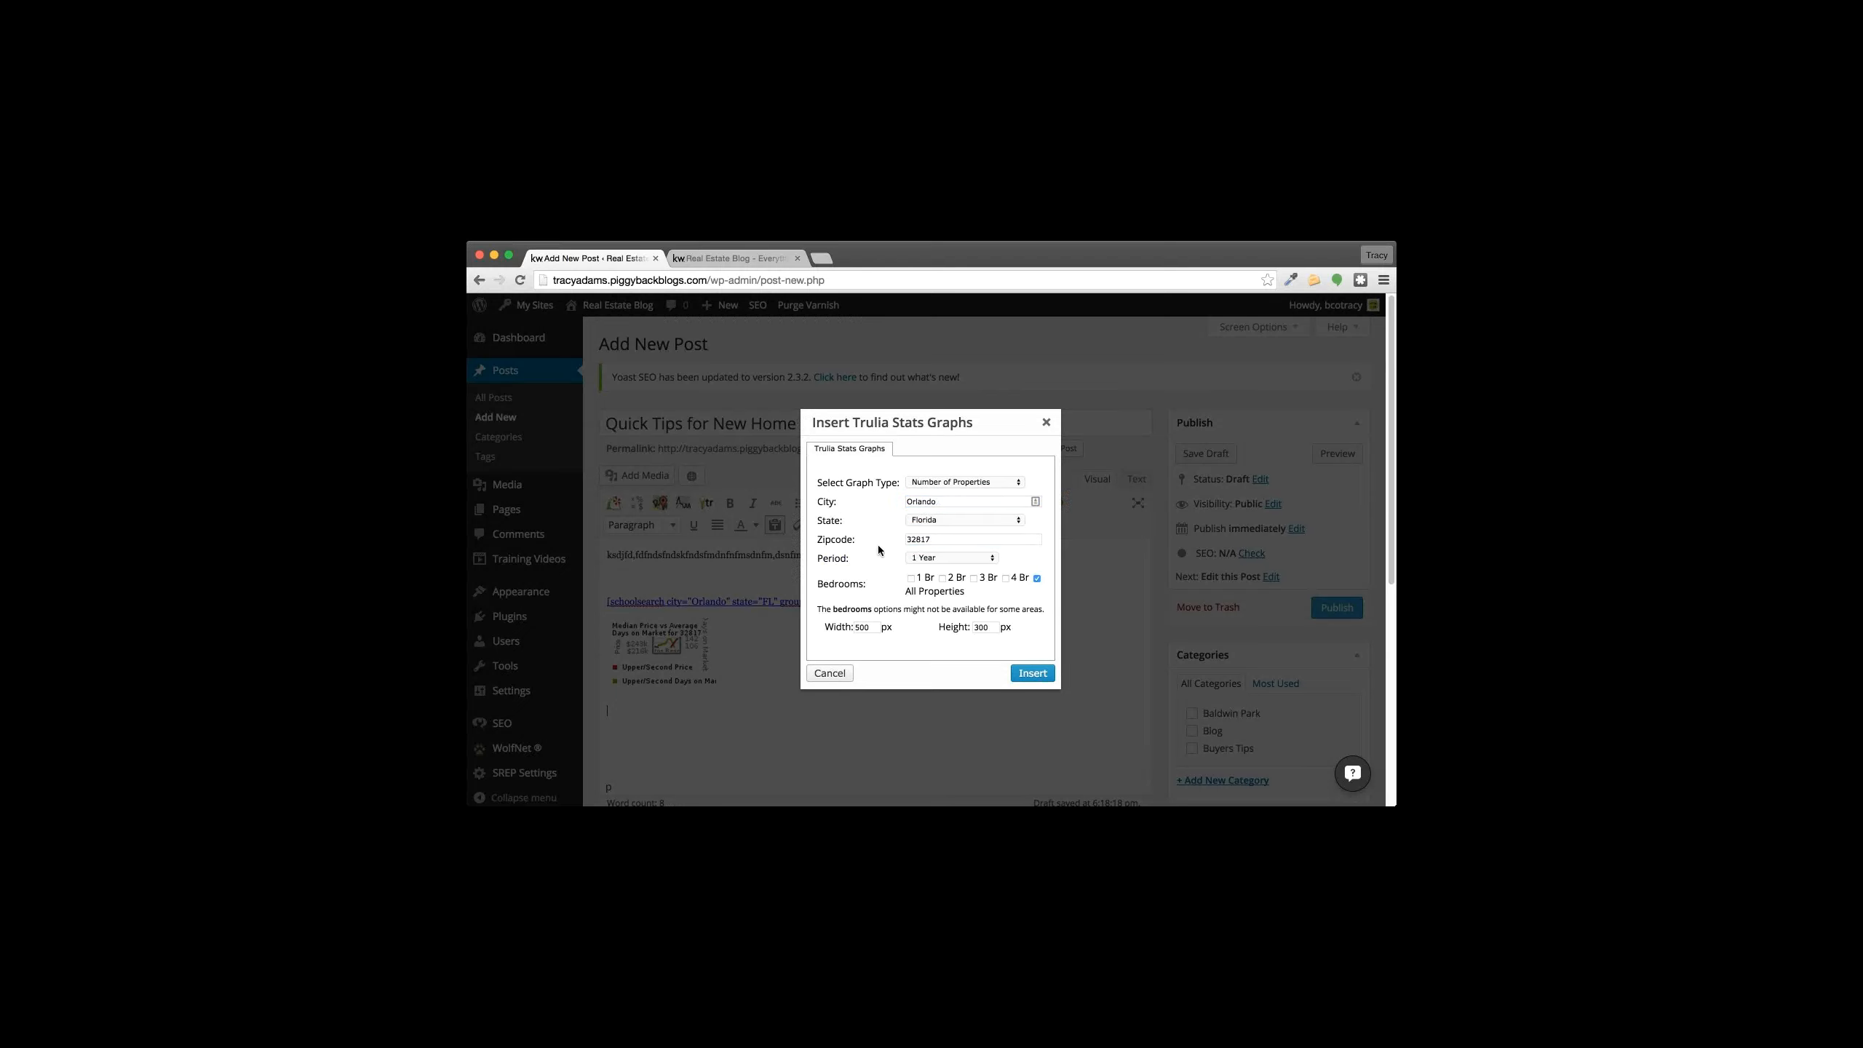
pyautogui.click(941, 578)
pyautogui.click(1029, 674)
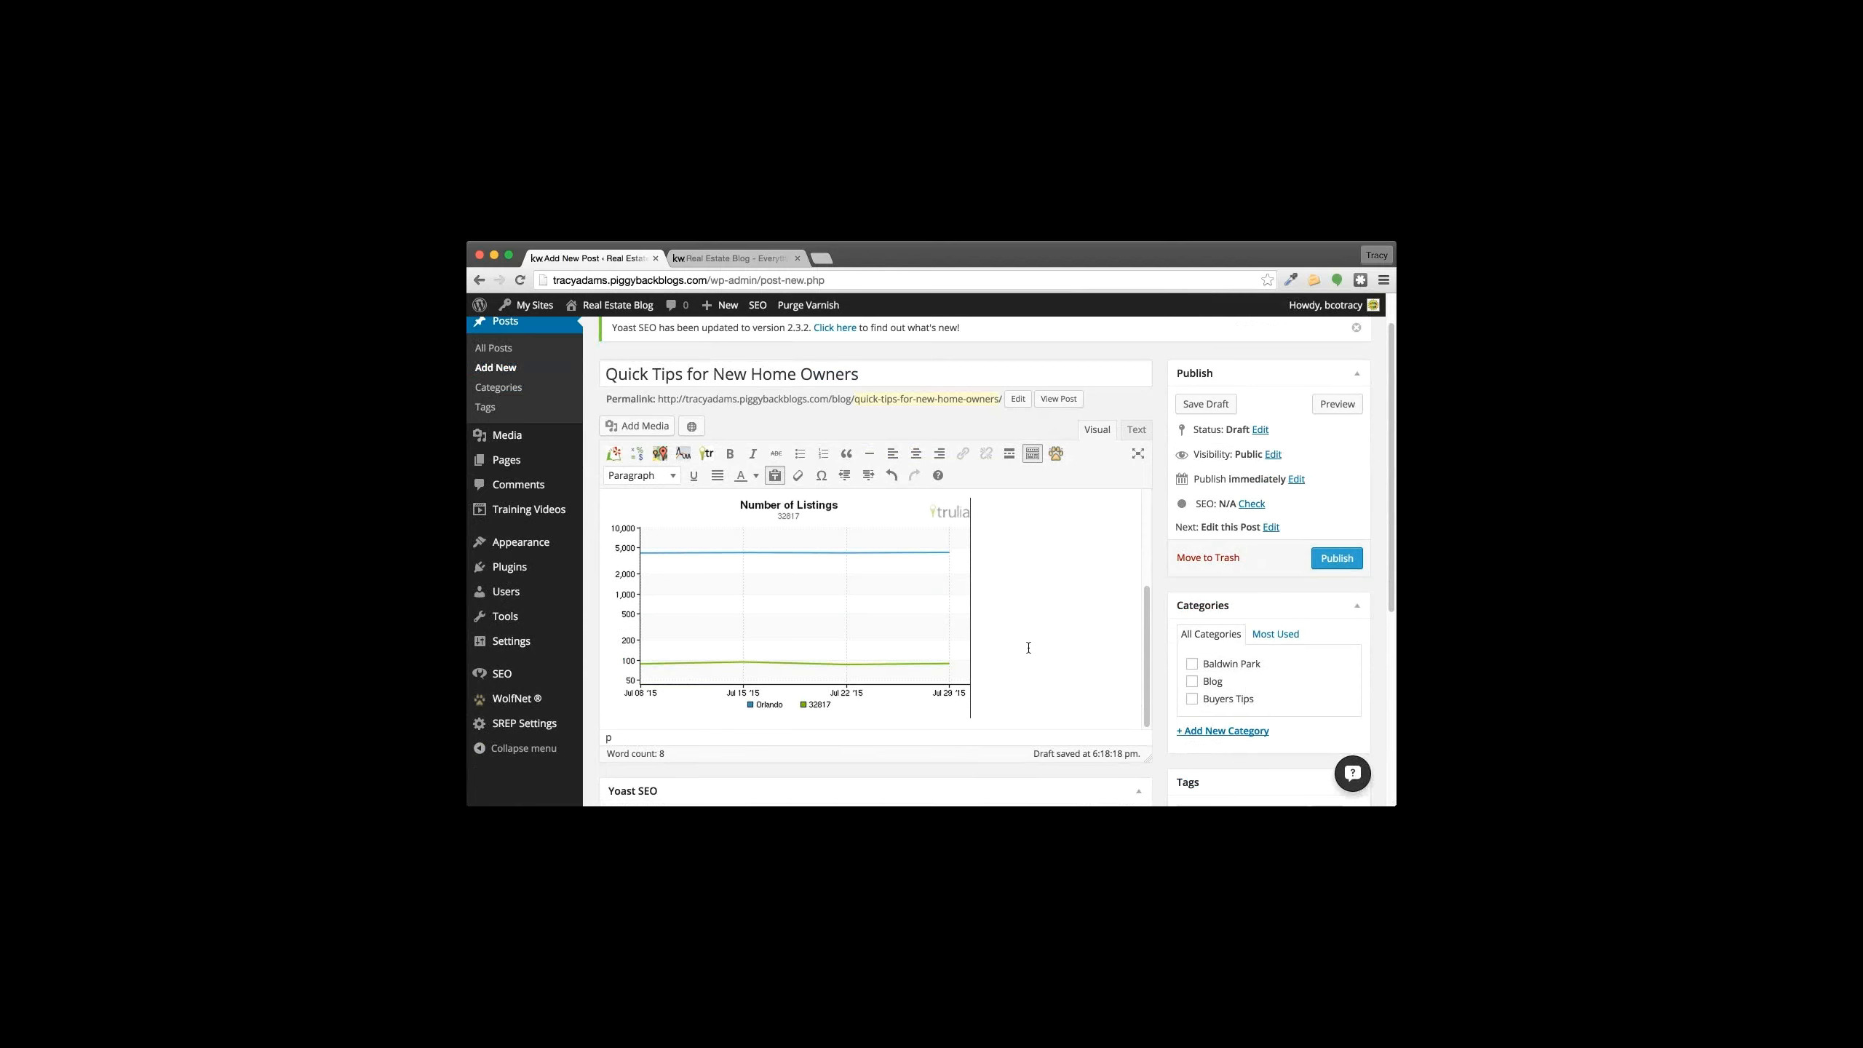
# Step: Place the text cursor beside the Altos chart in the post body and start creating a new map
pyautogui.scroll(5, 689, 559)
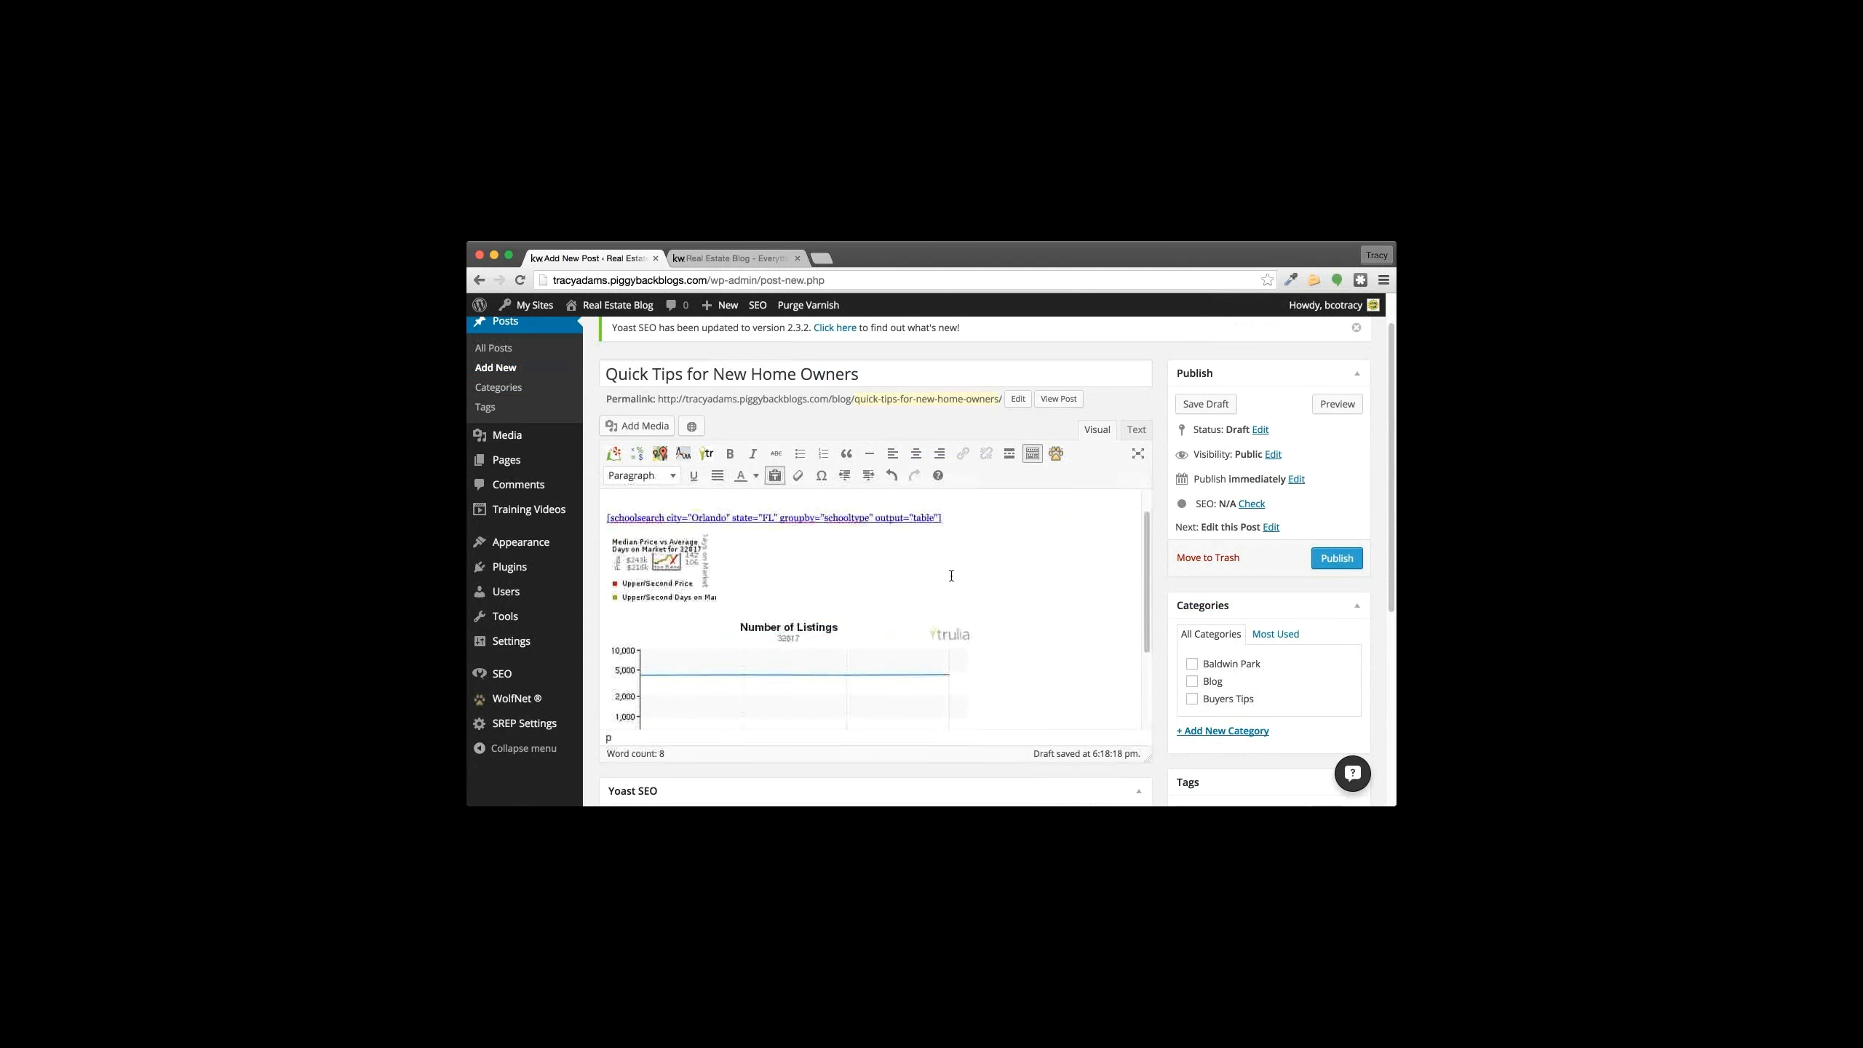
pyautogui.click(842, 555)
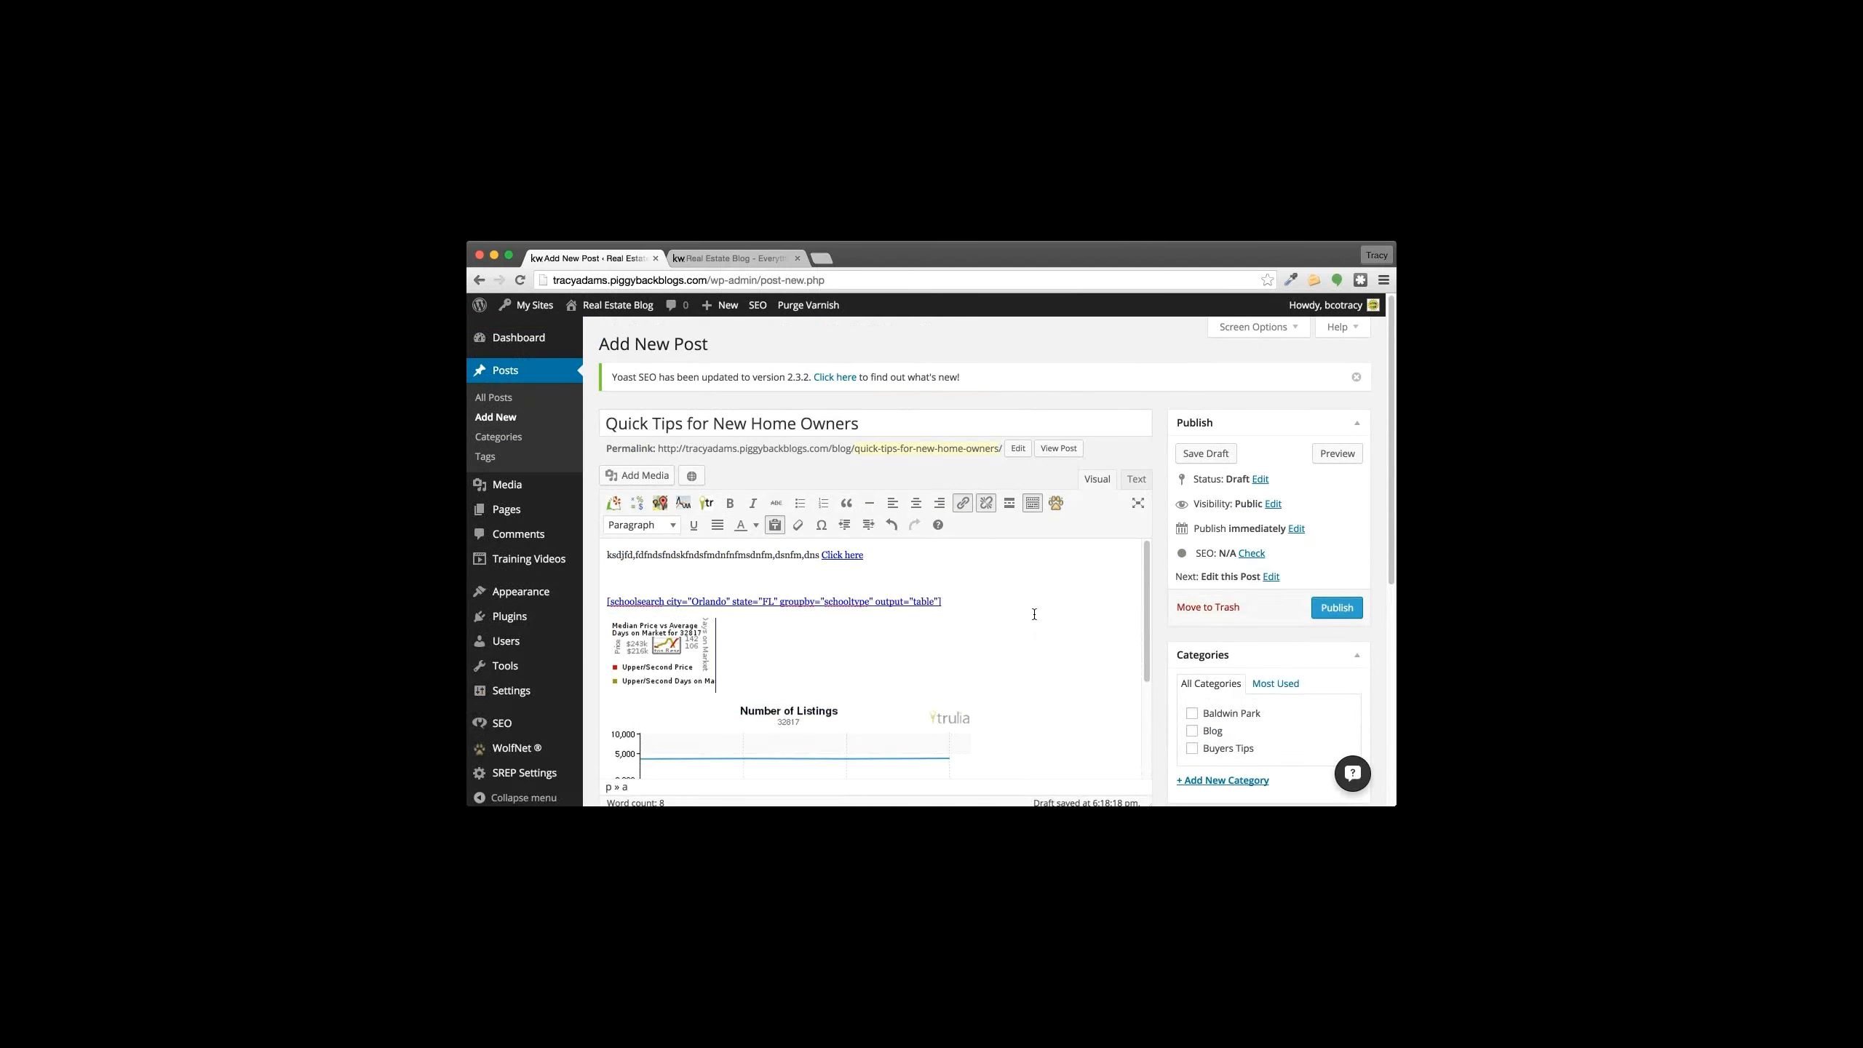
pyautogui.click(690, 478)
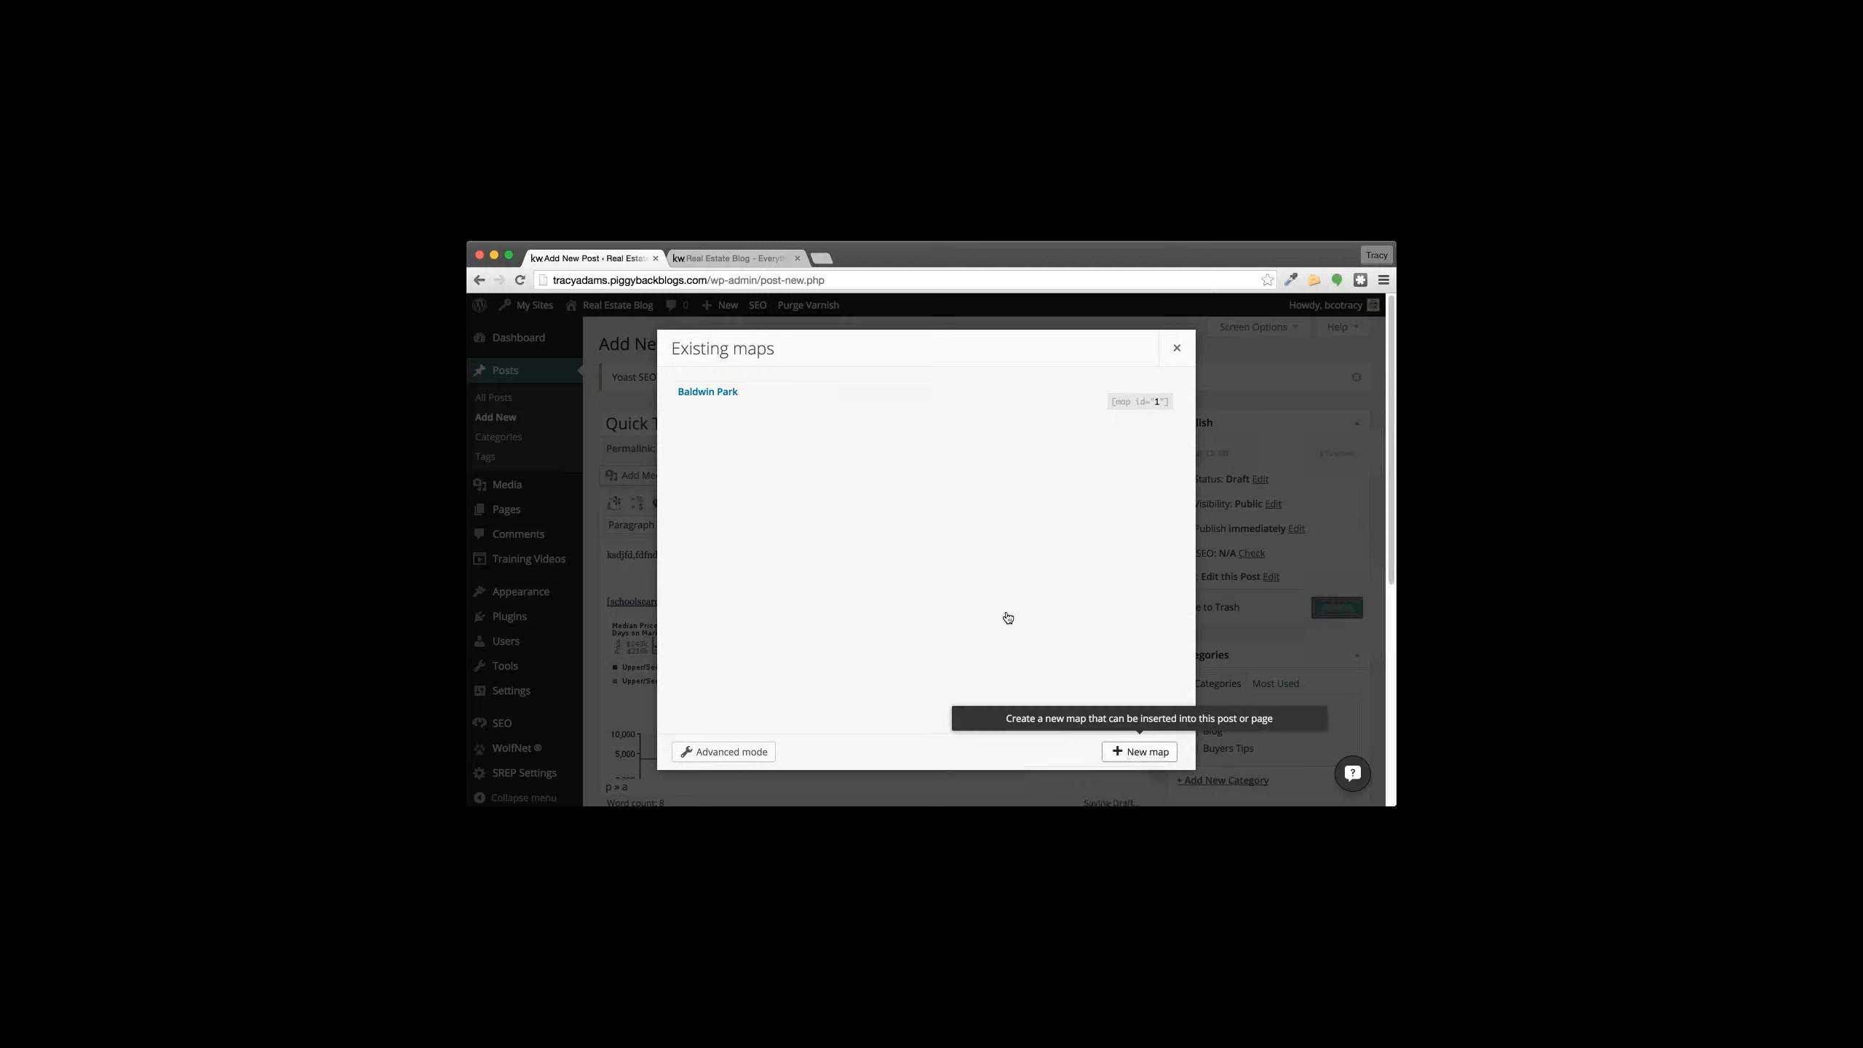
pyautogui.click(1137, 759)
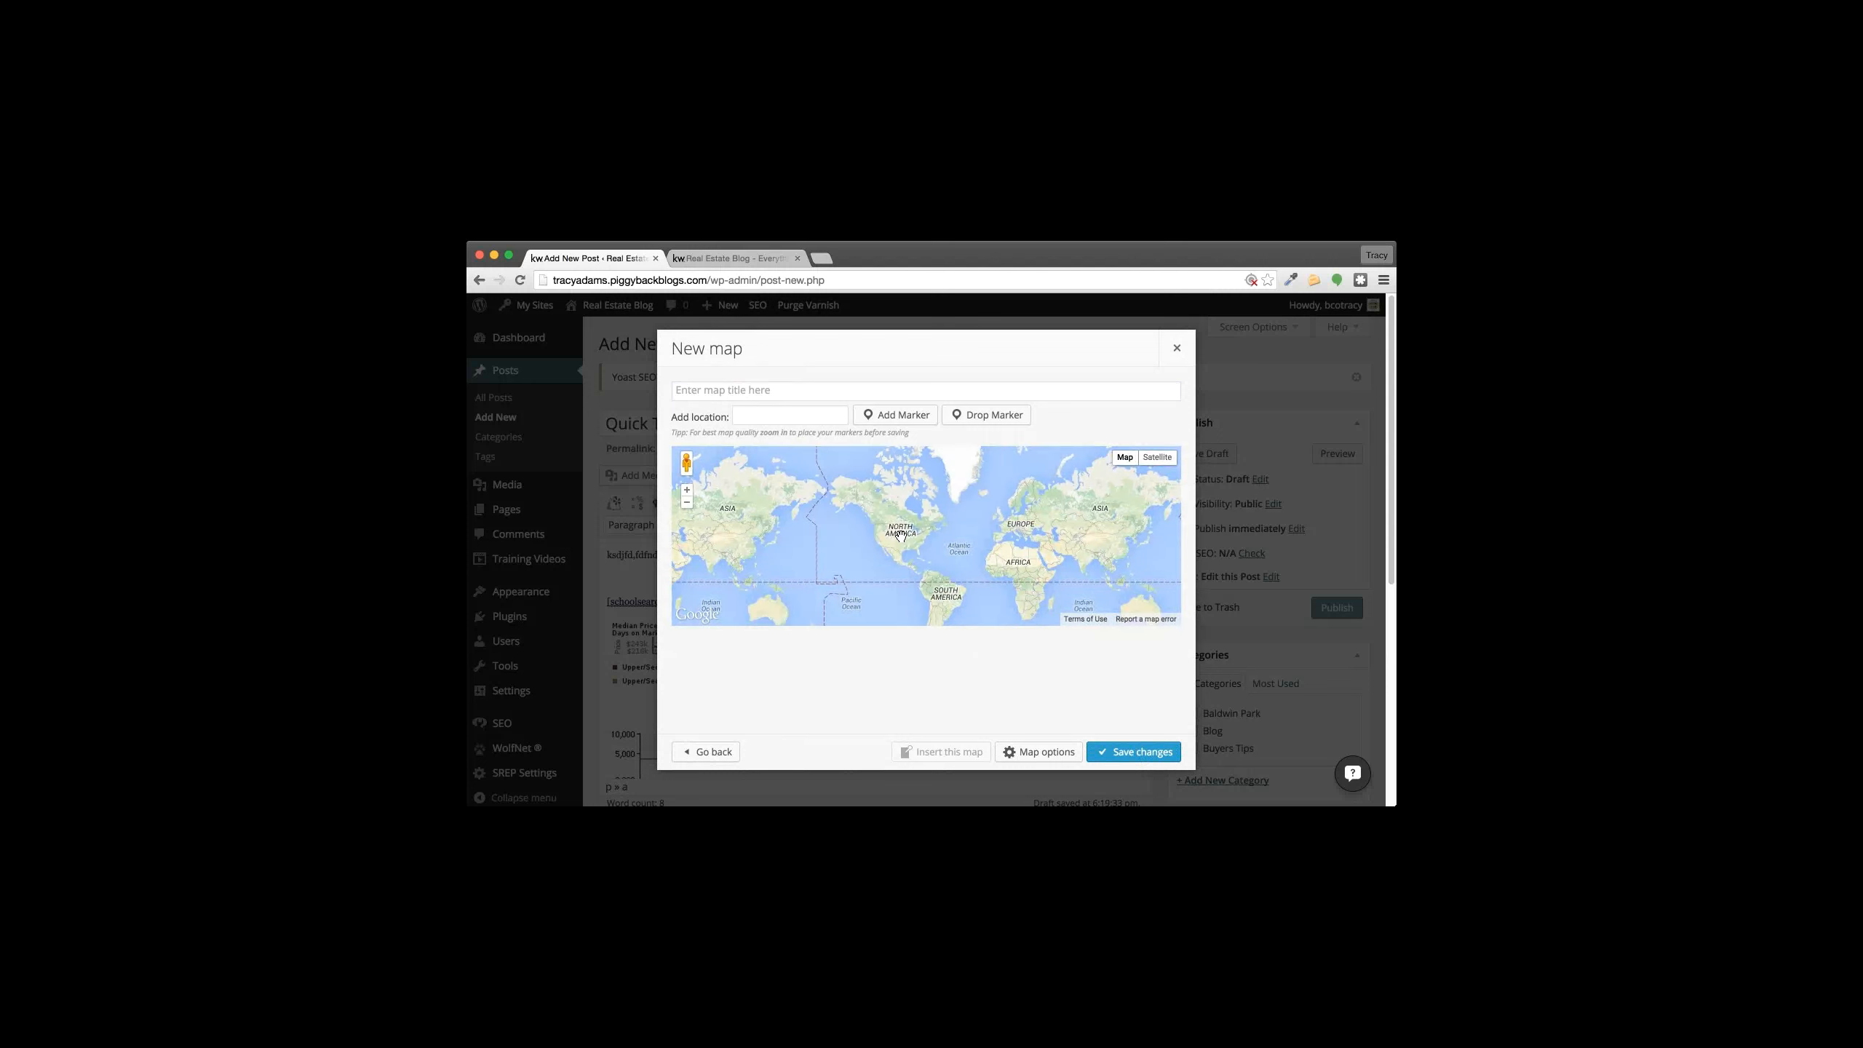
pyautogui.scroll(1, 910, 546)
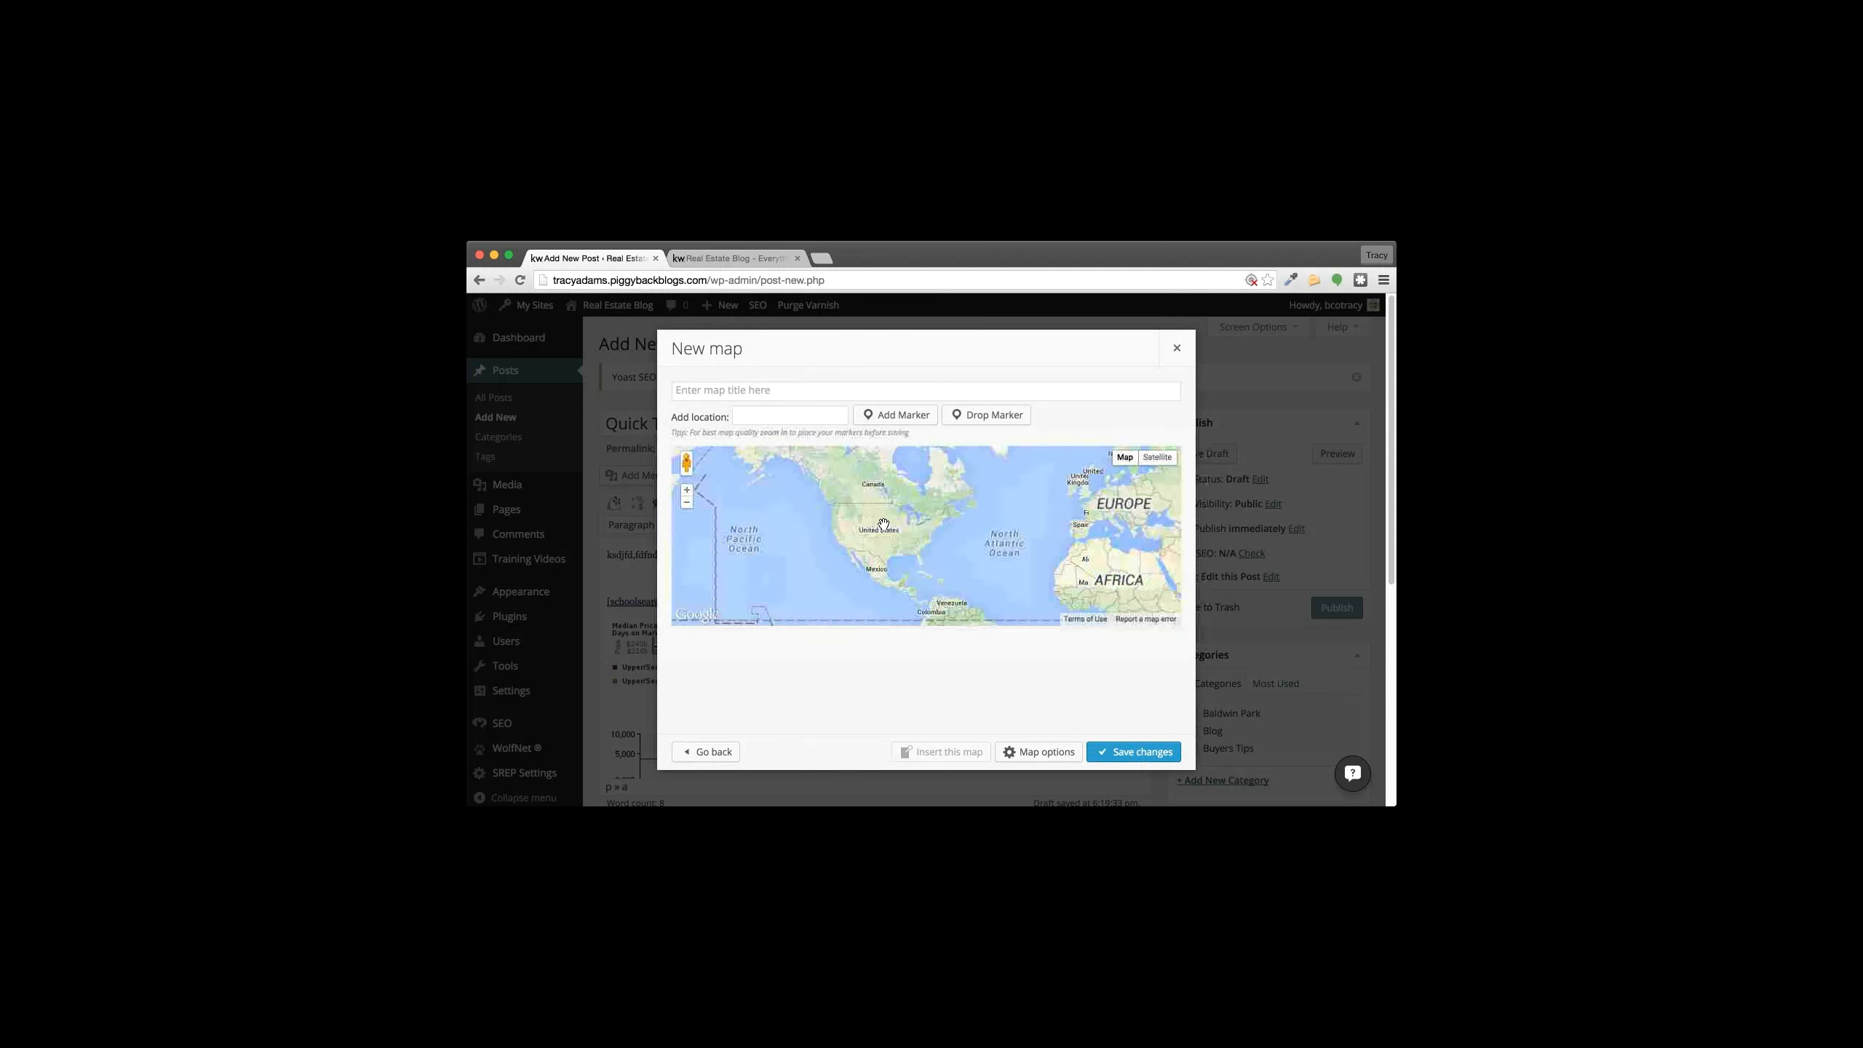
pyautogui.scroll(3, 880, 525)
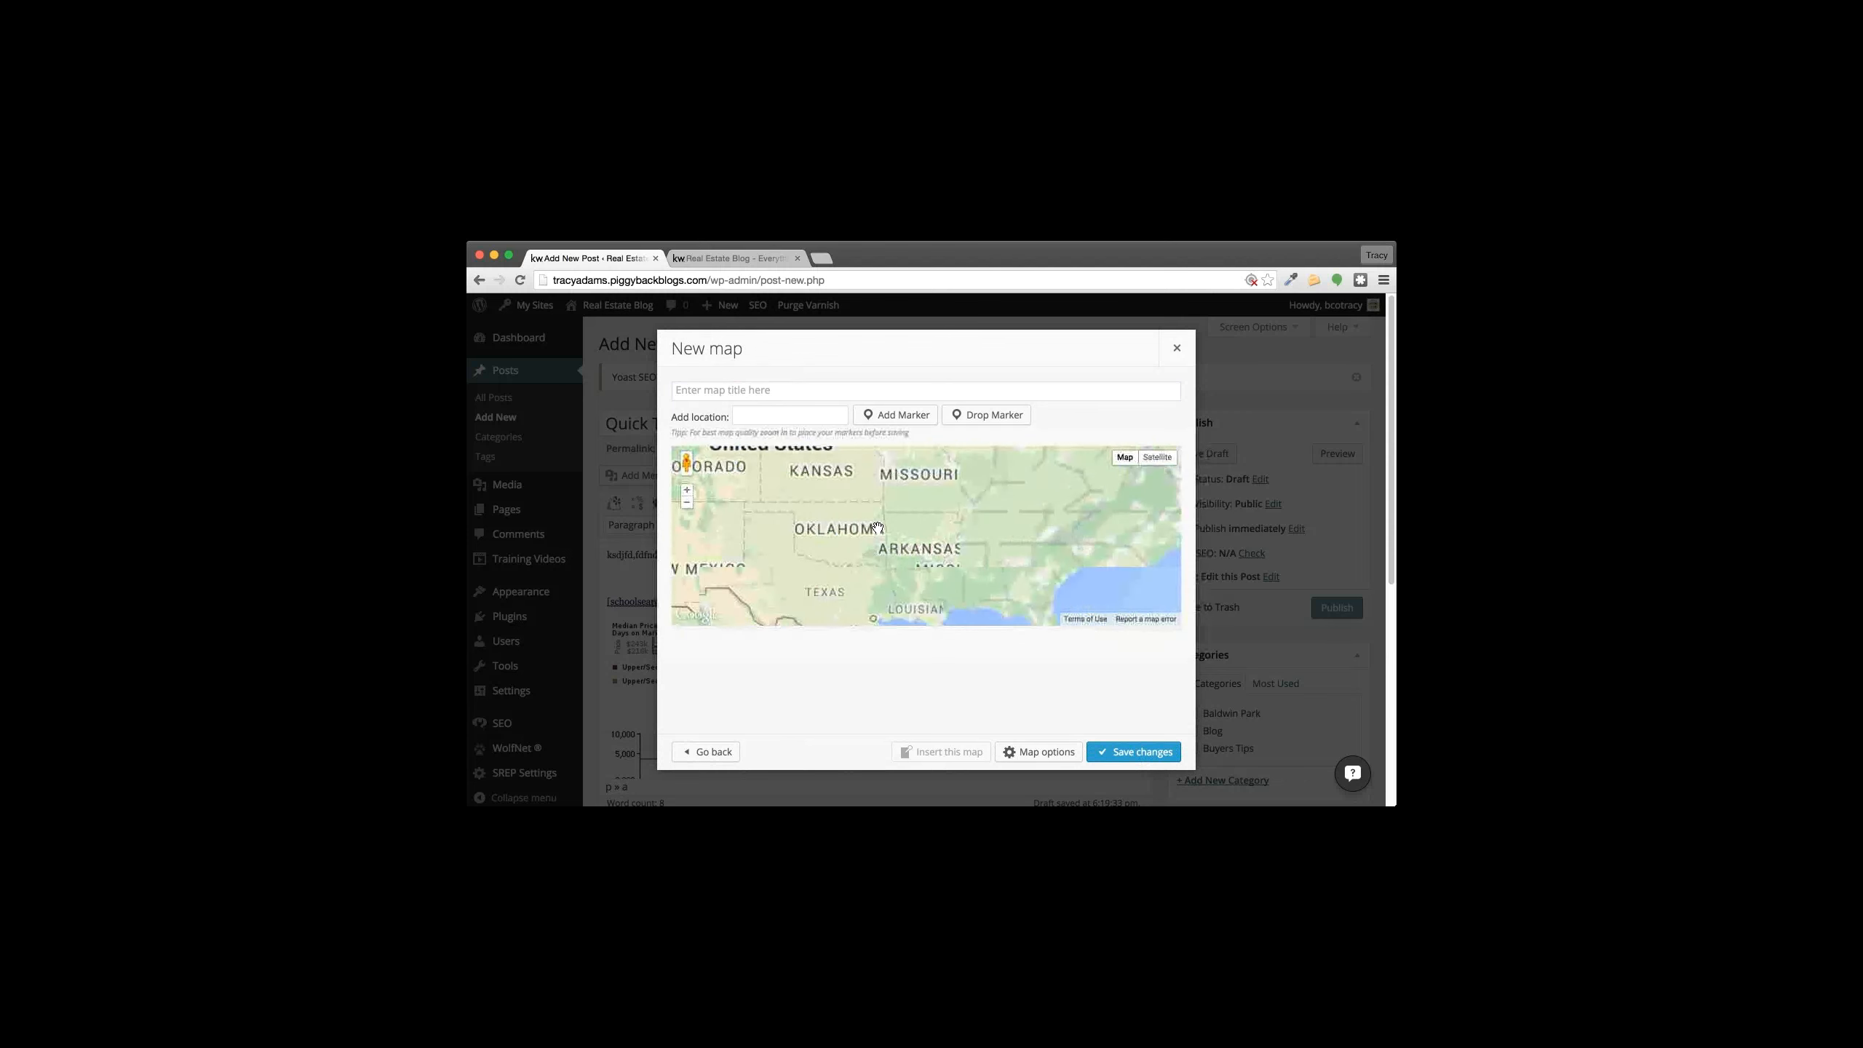
pyautogui.scroll(3, 877, 527)
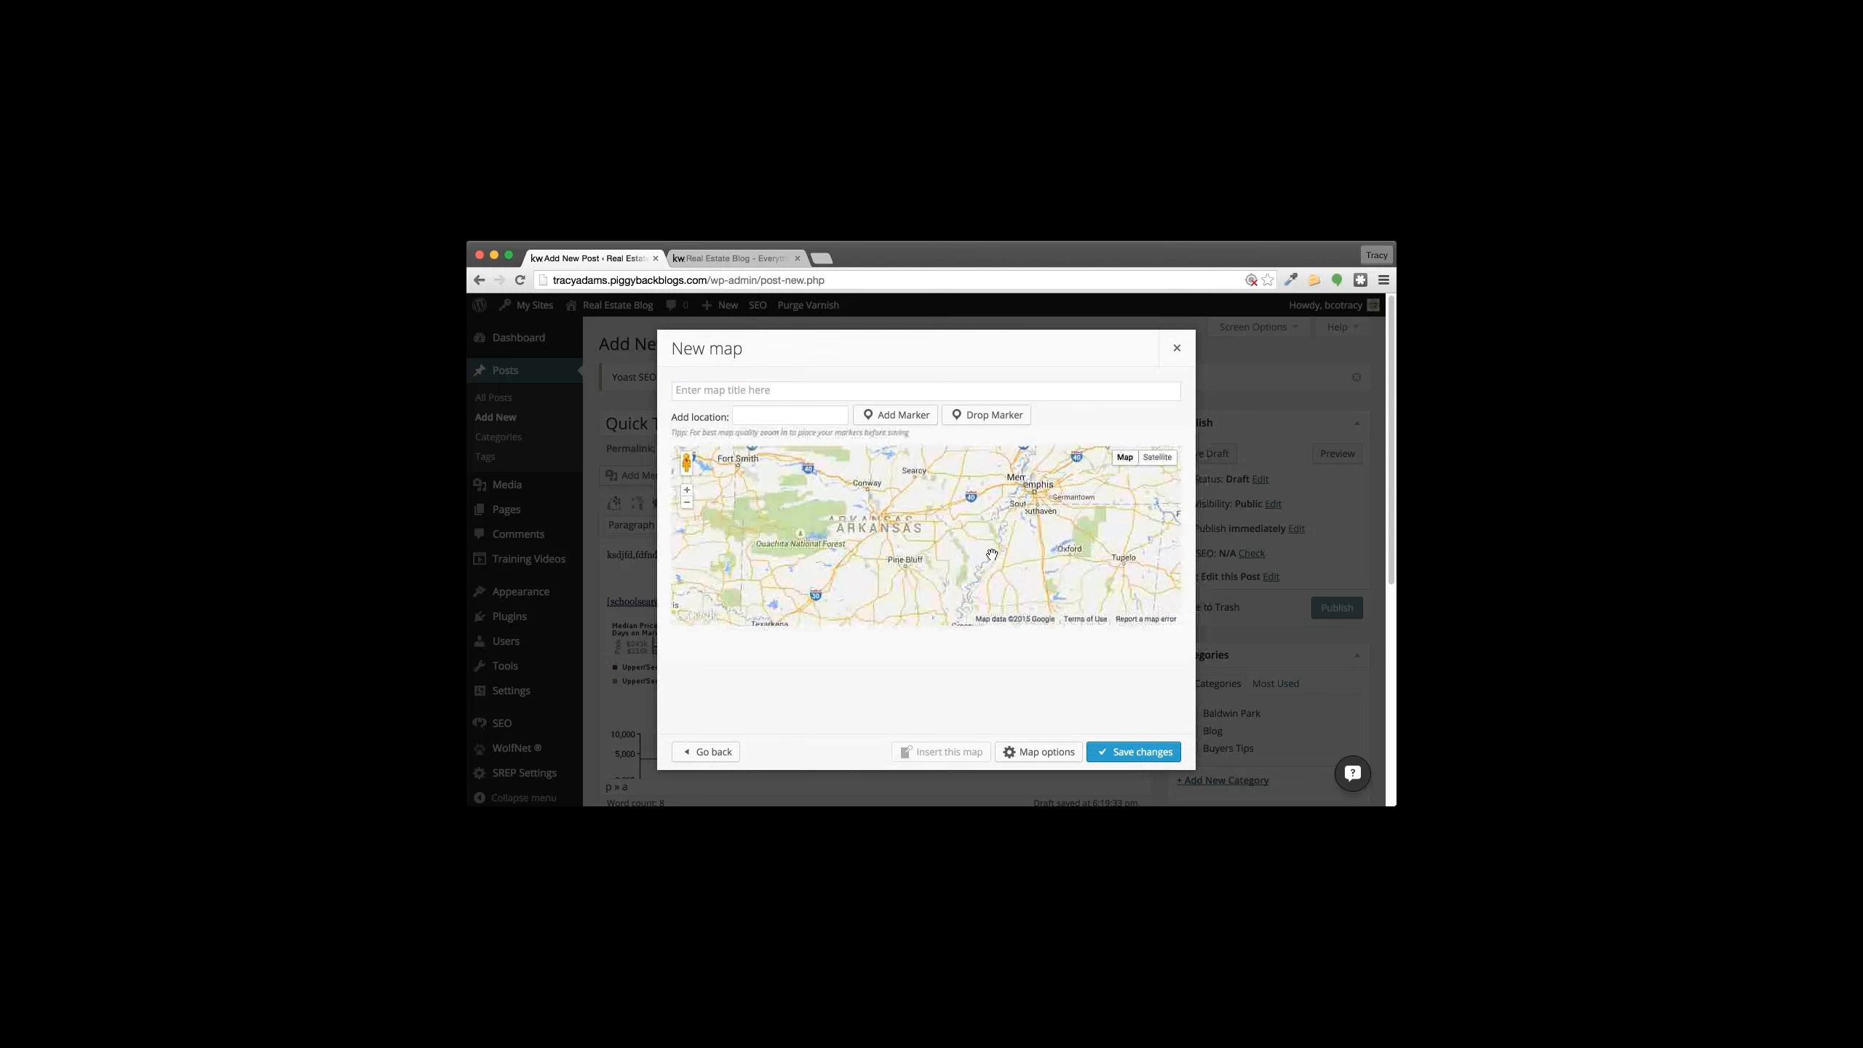
pyautogui.scroll(3, 926, 554)
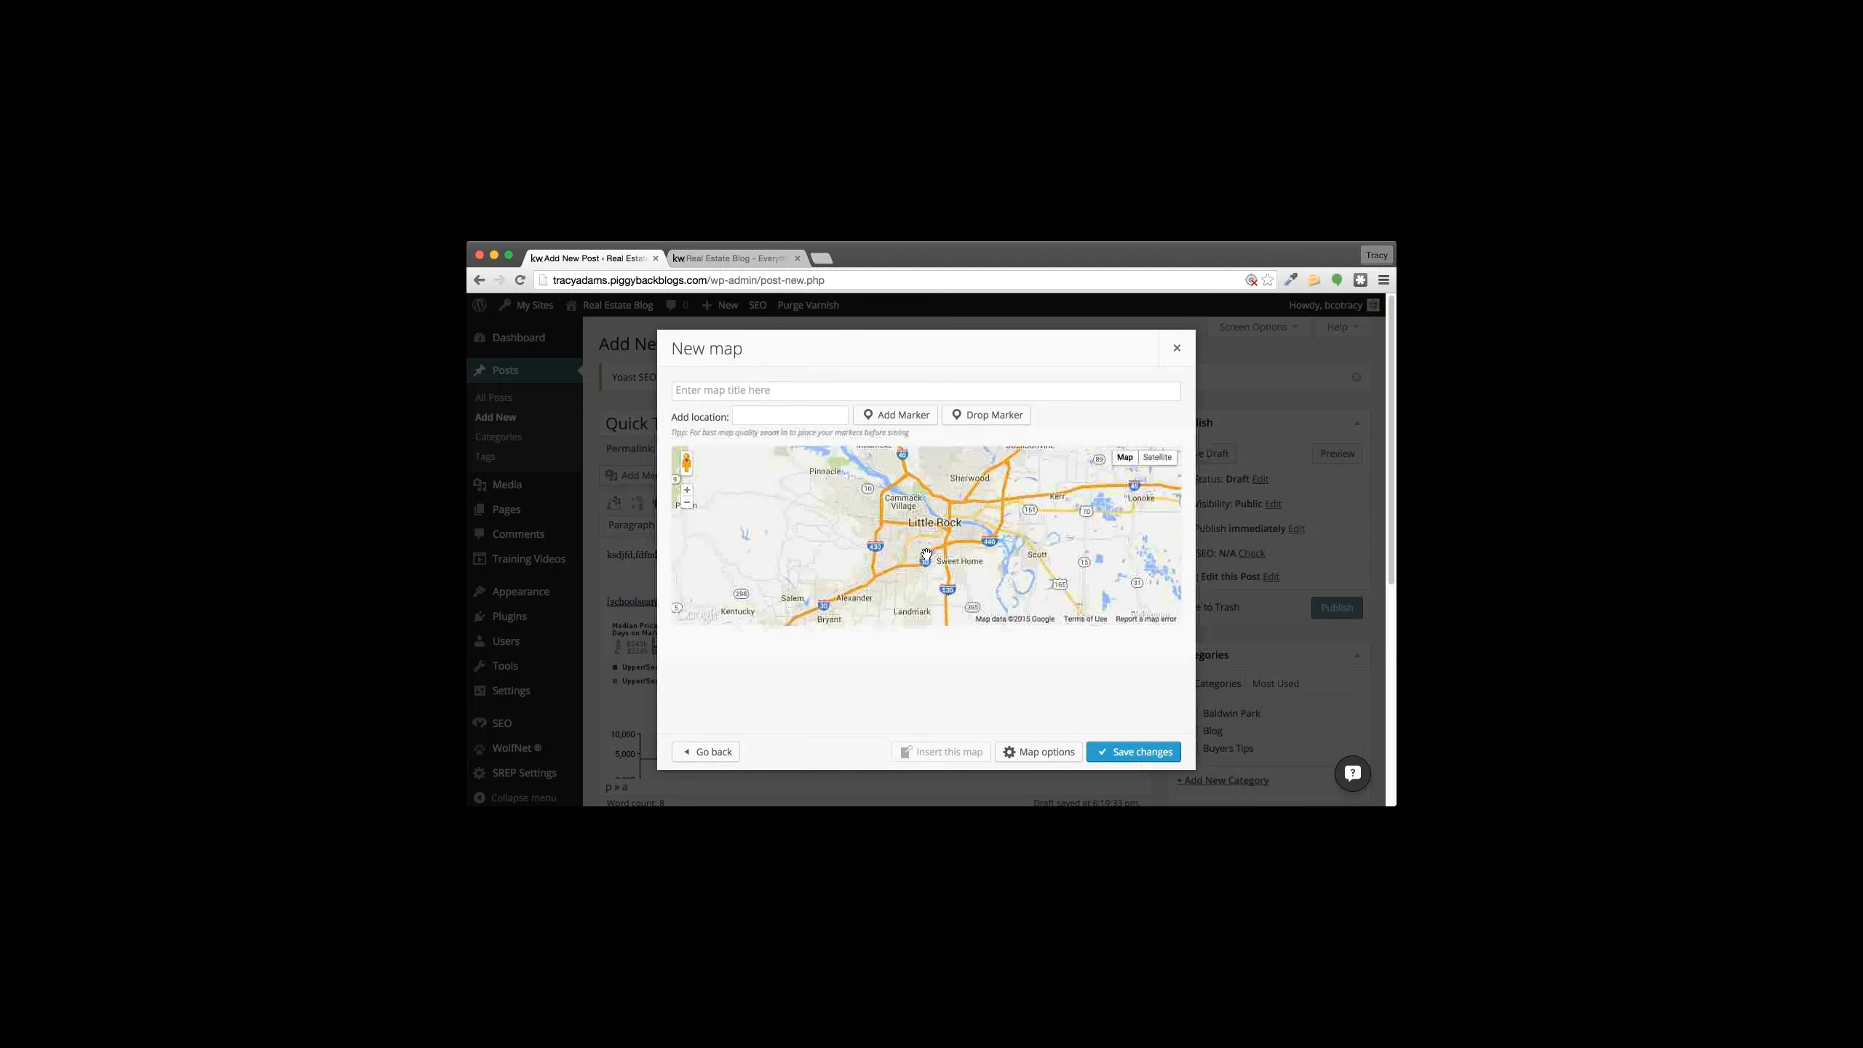
pyautogui.scroll(4, 926, 554)
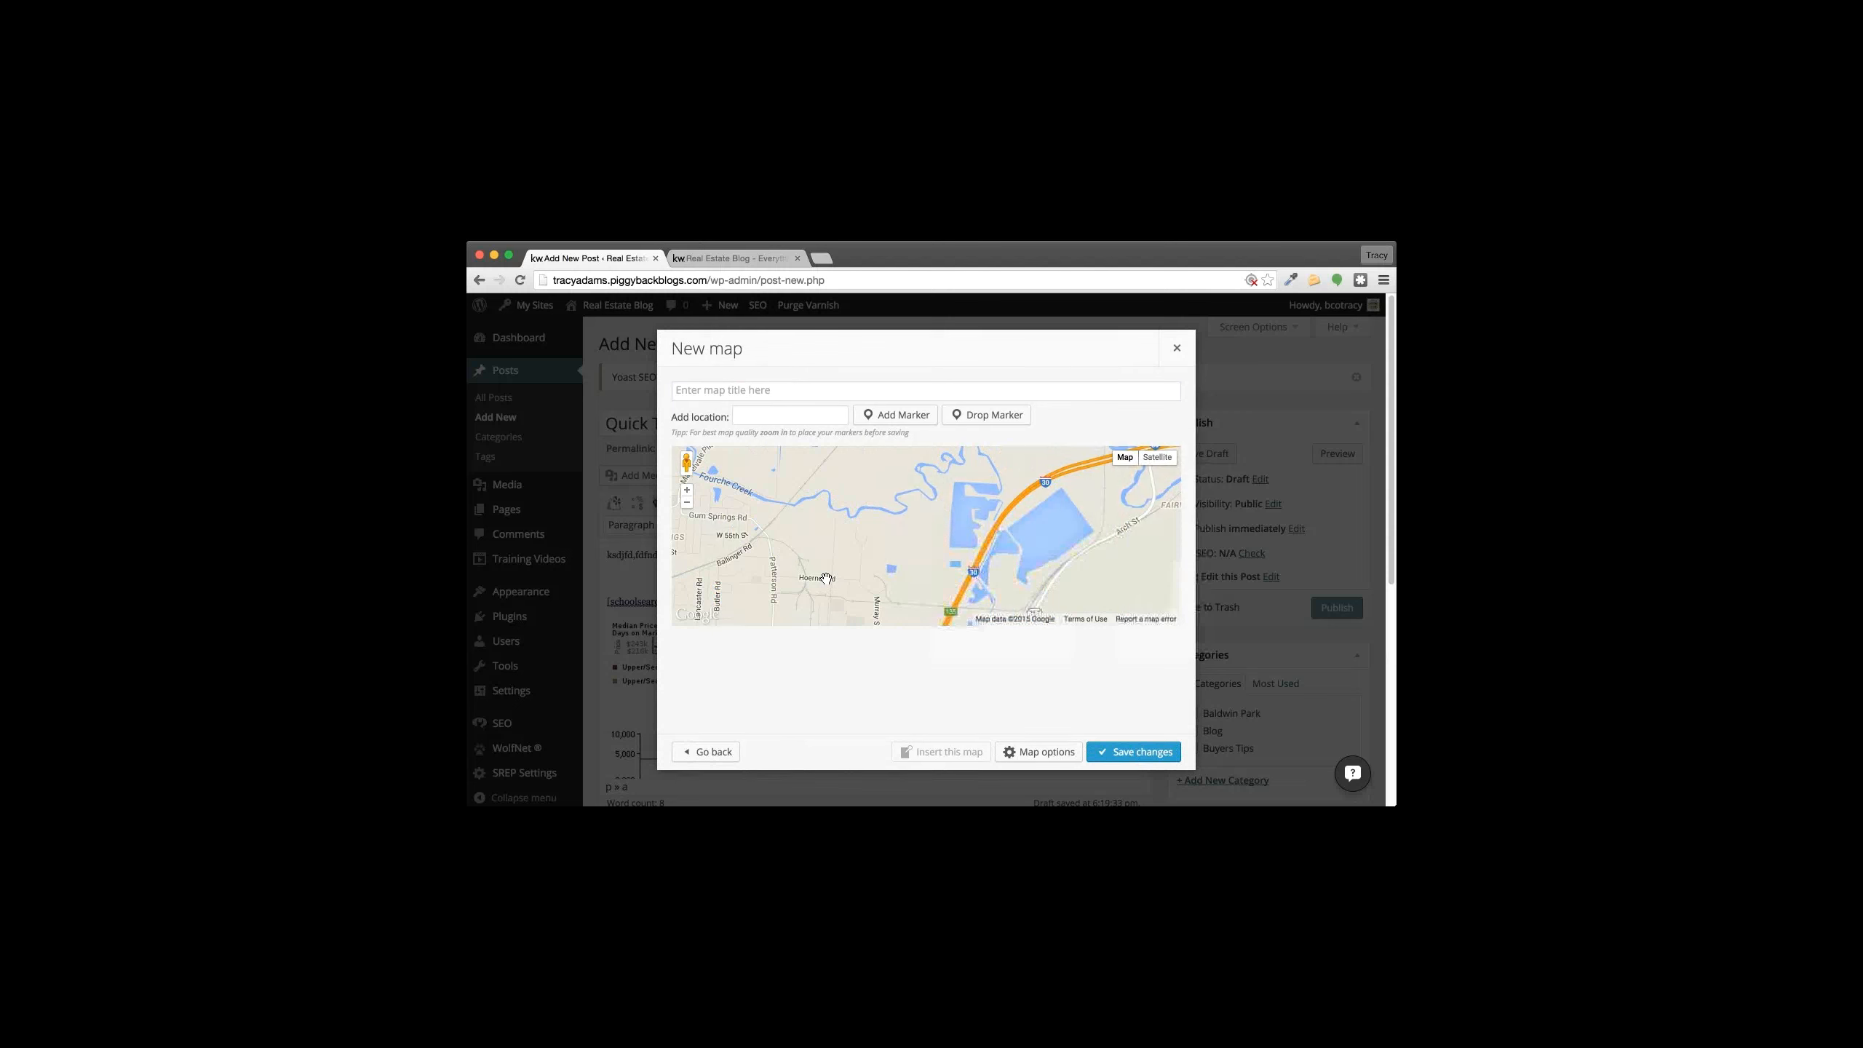
pyautogui.scroll(2, 826, 578)
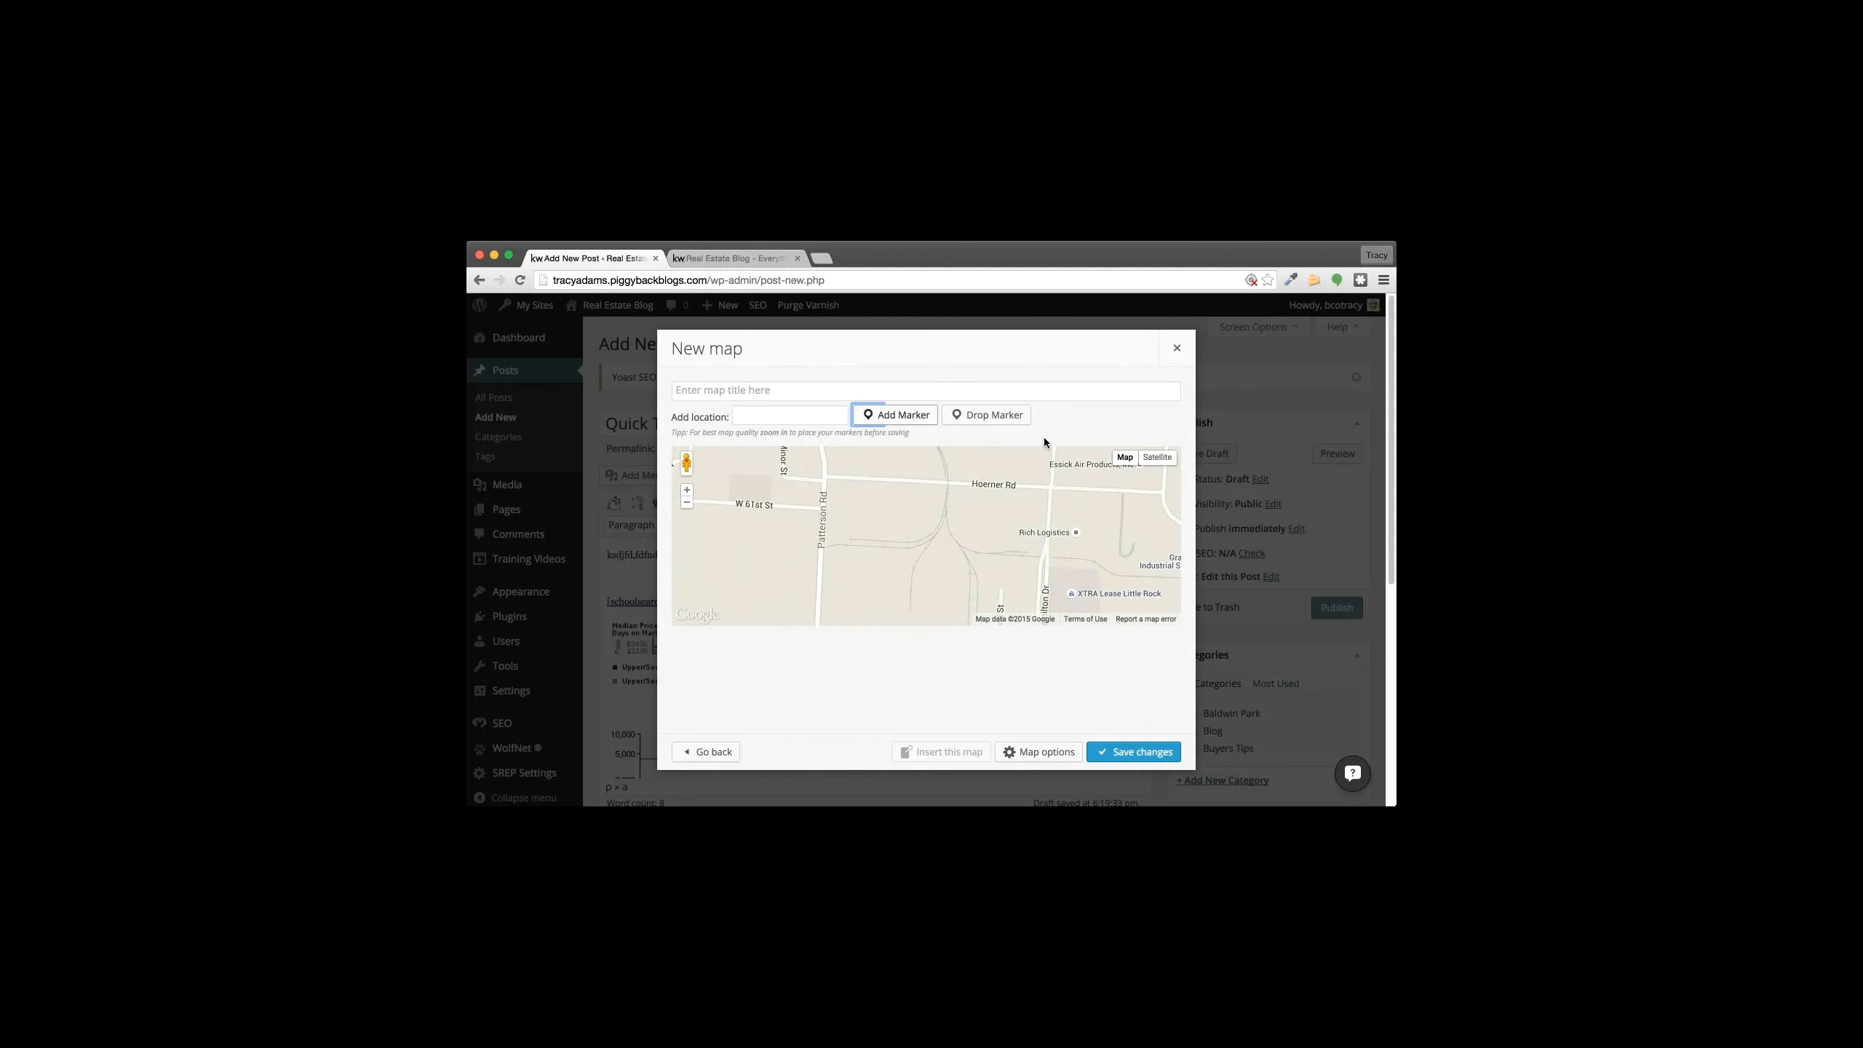
# Step: Bring Florida into the new map's view and add a marker for location 32817
pyautogui.click(774, 418)
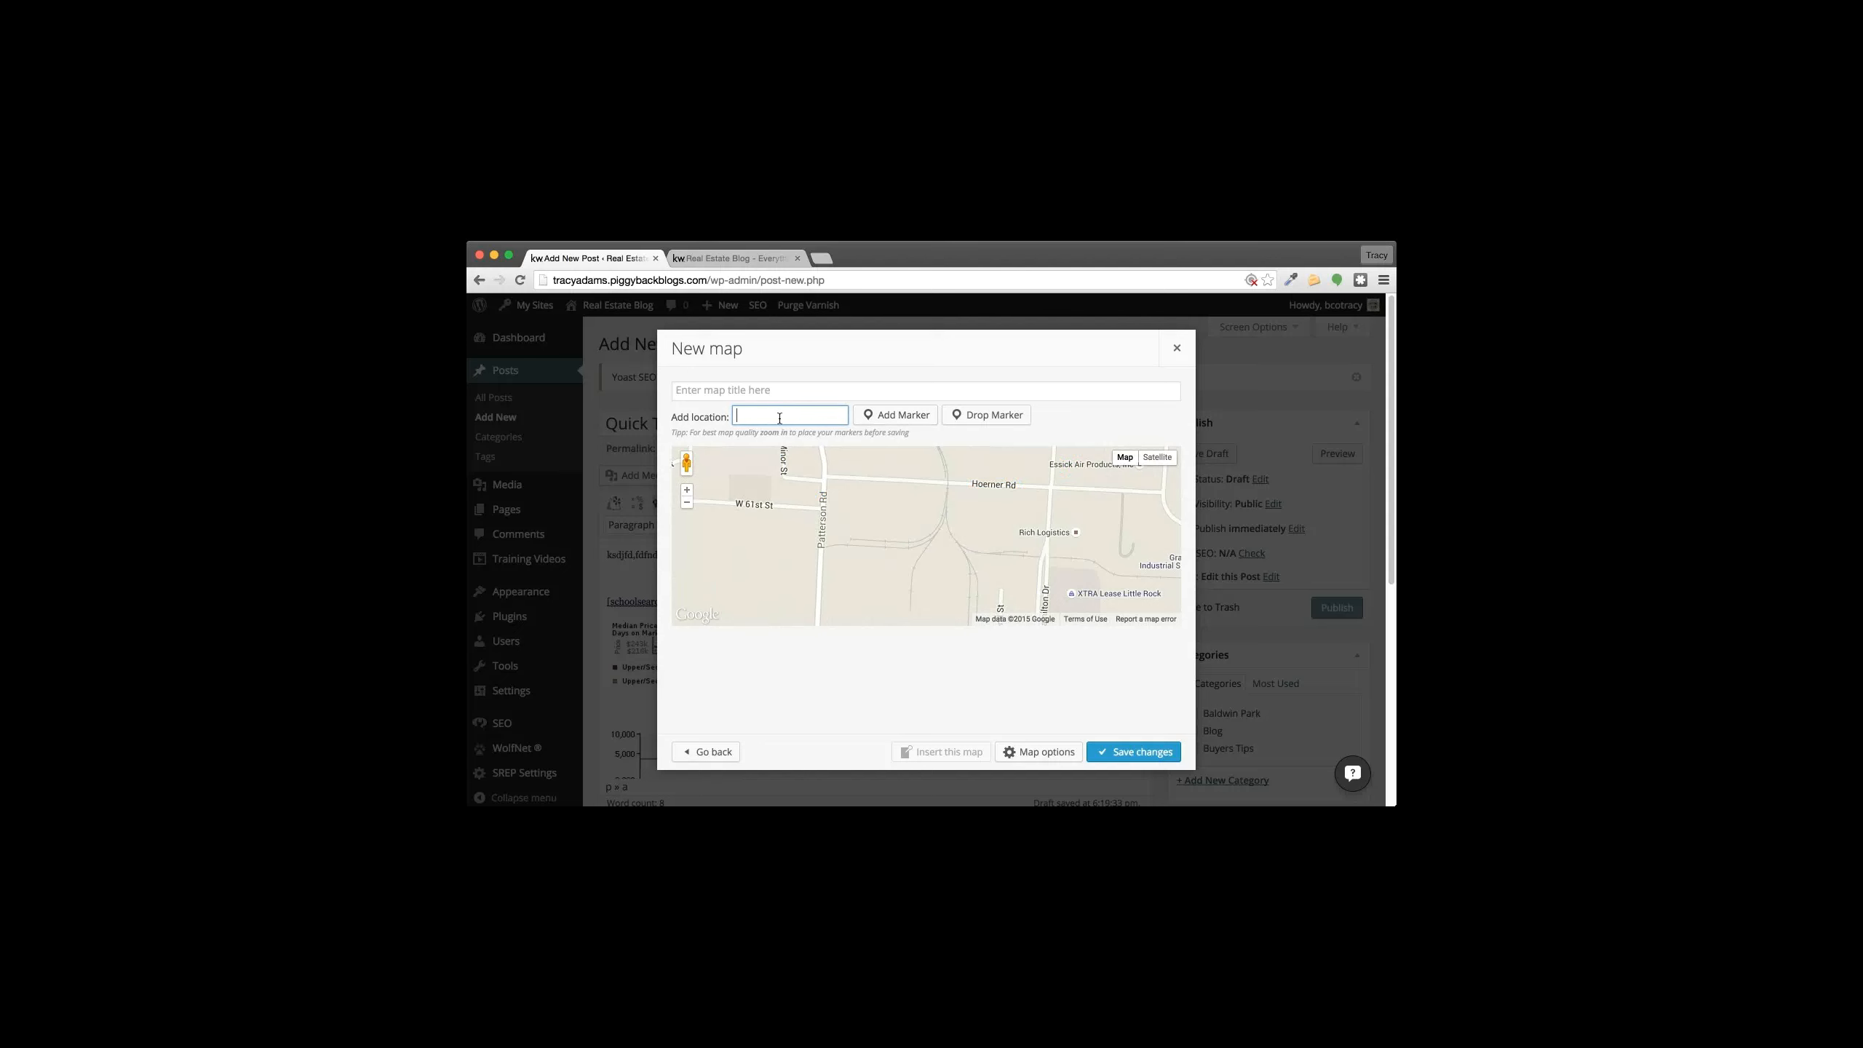
pyautogui.scroll(-5, 815, 492)
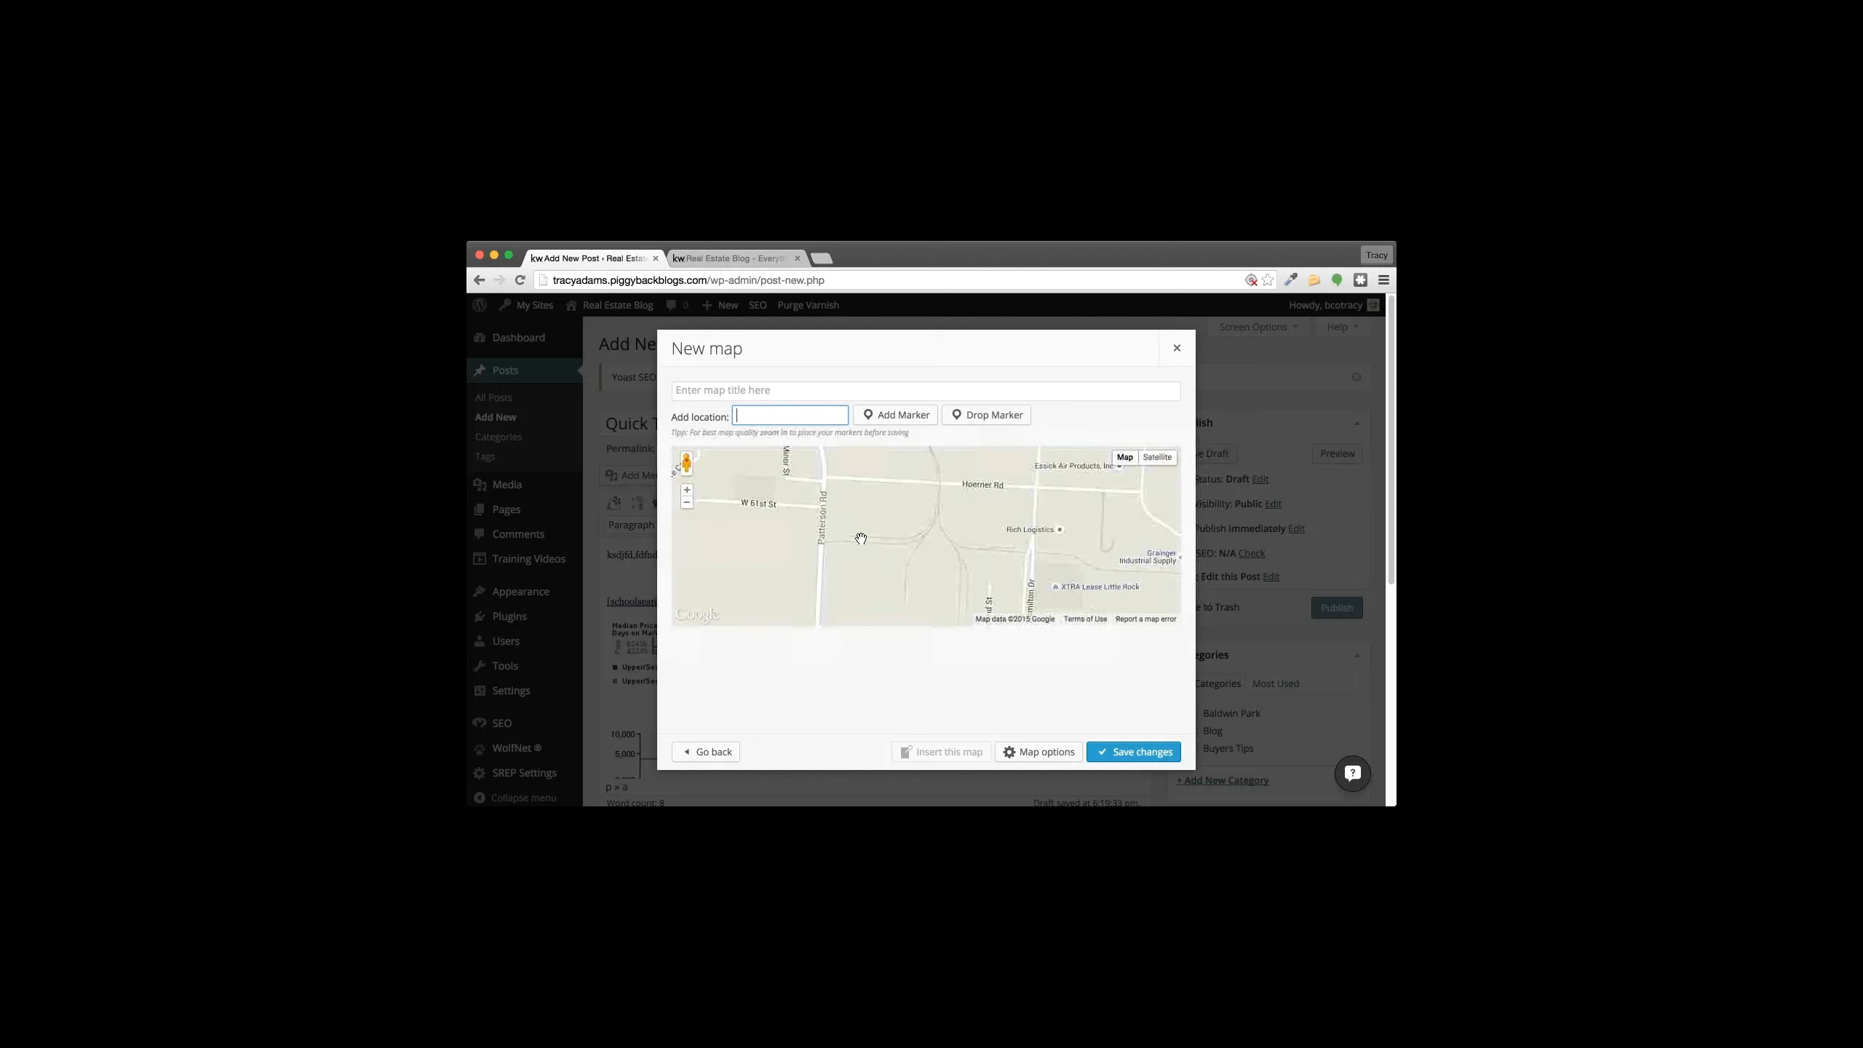
pyautogui.scroll(-1, 803, 489)
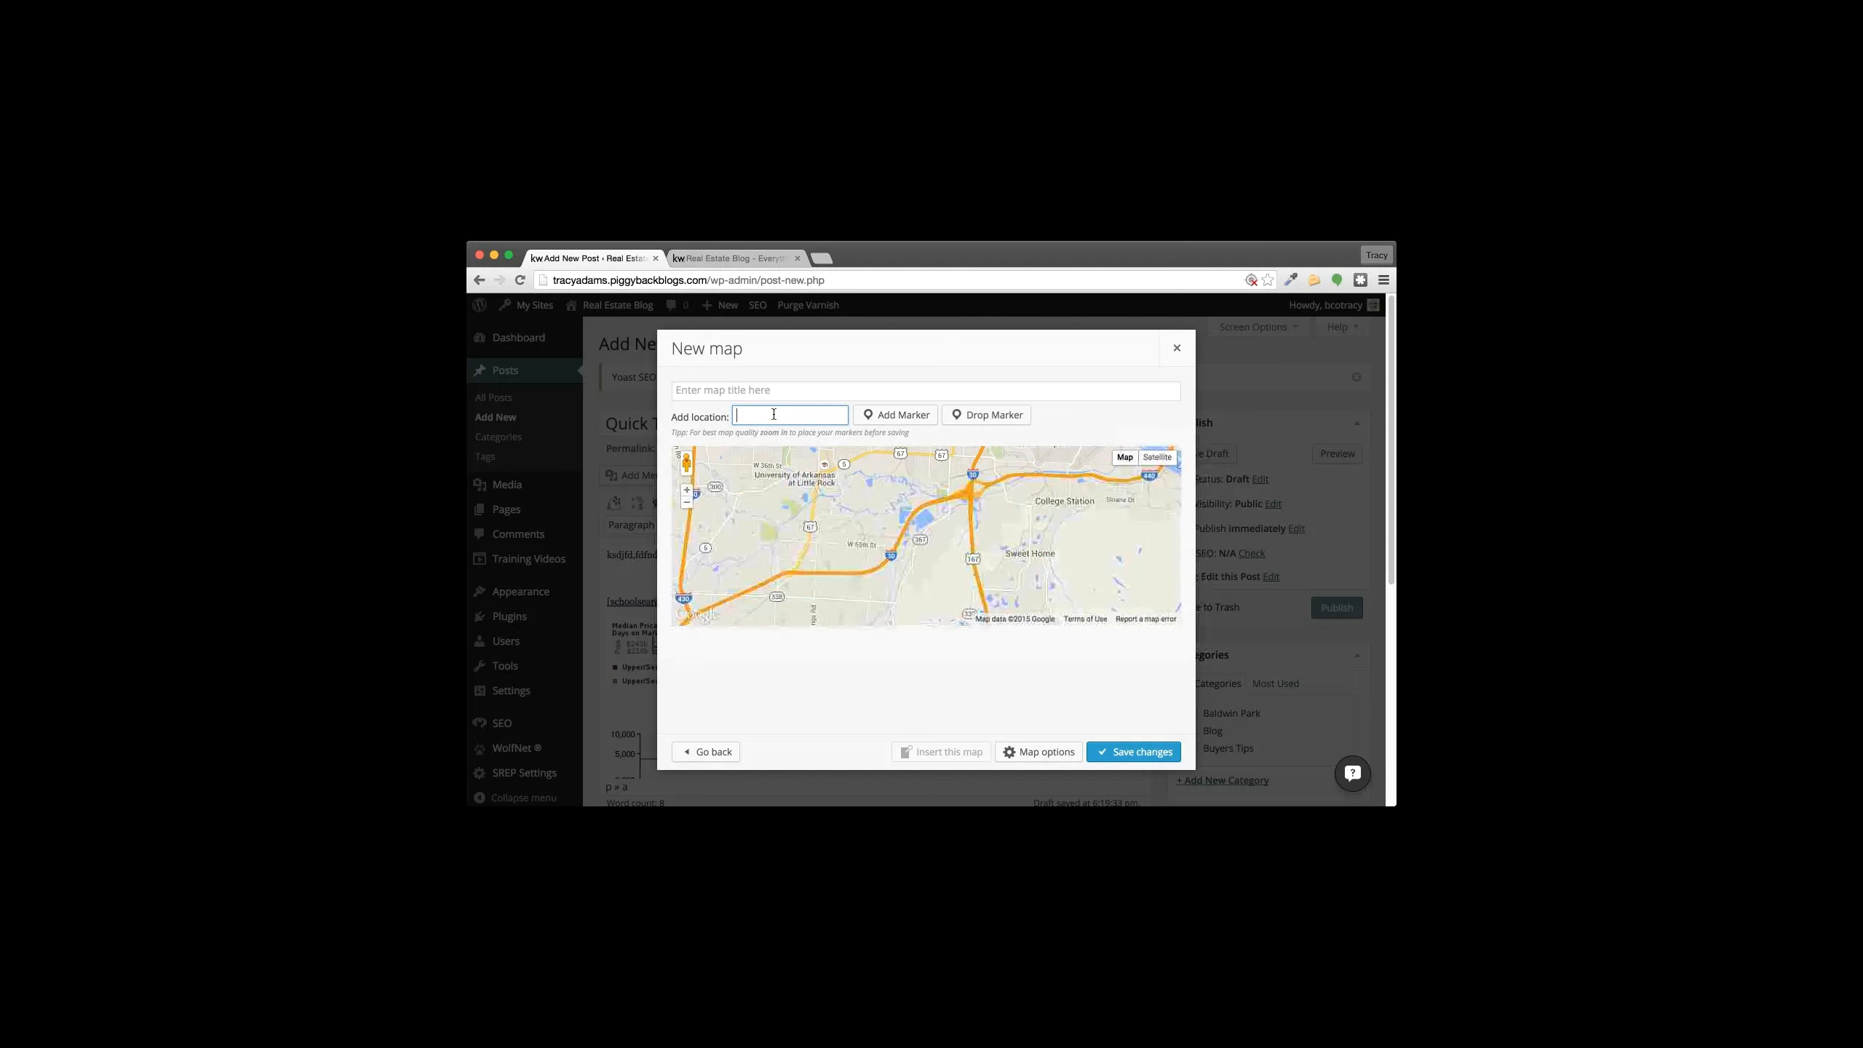
pyautogui.scroll(-3, 940, 525)
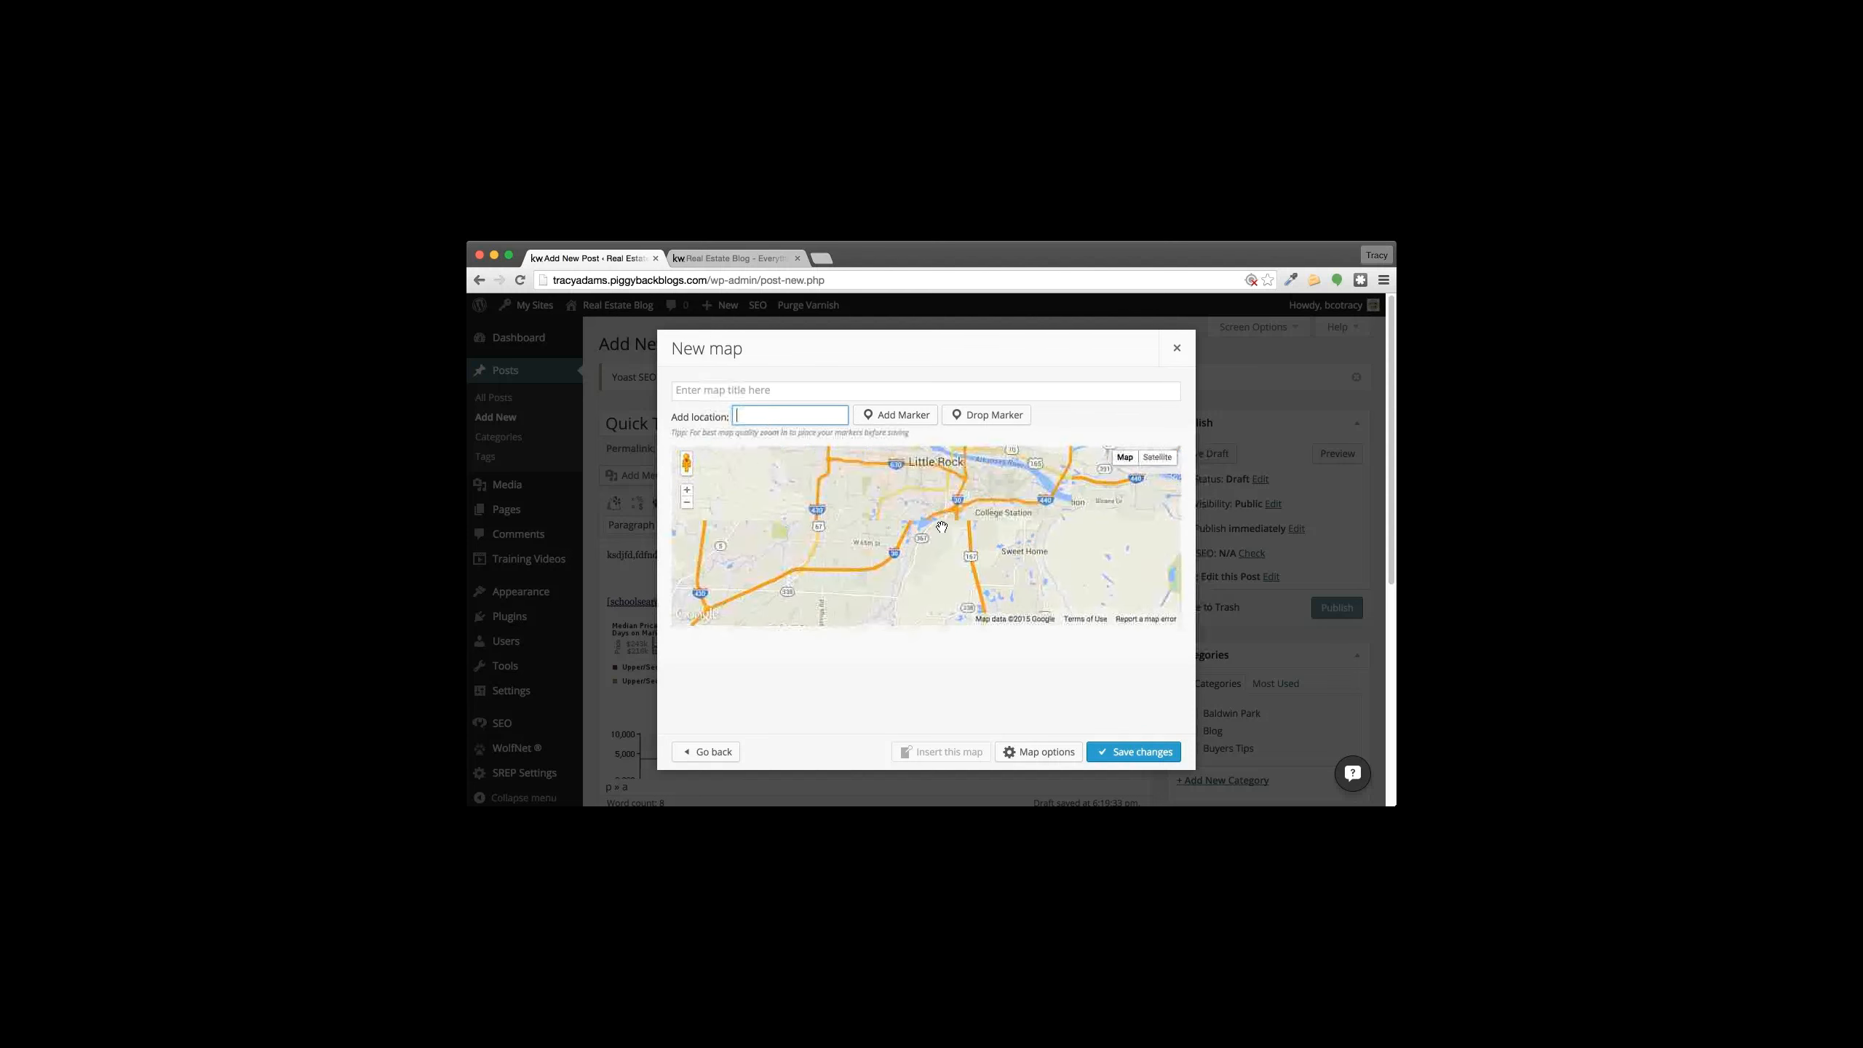
pyautogui.scroll(-4, 941, 528)
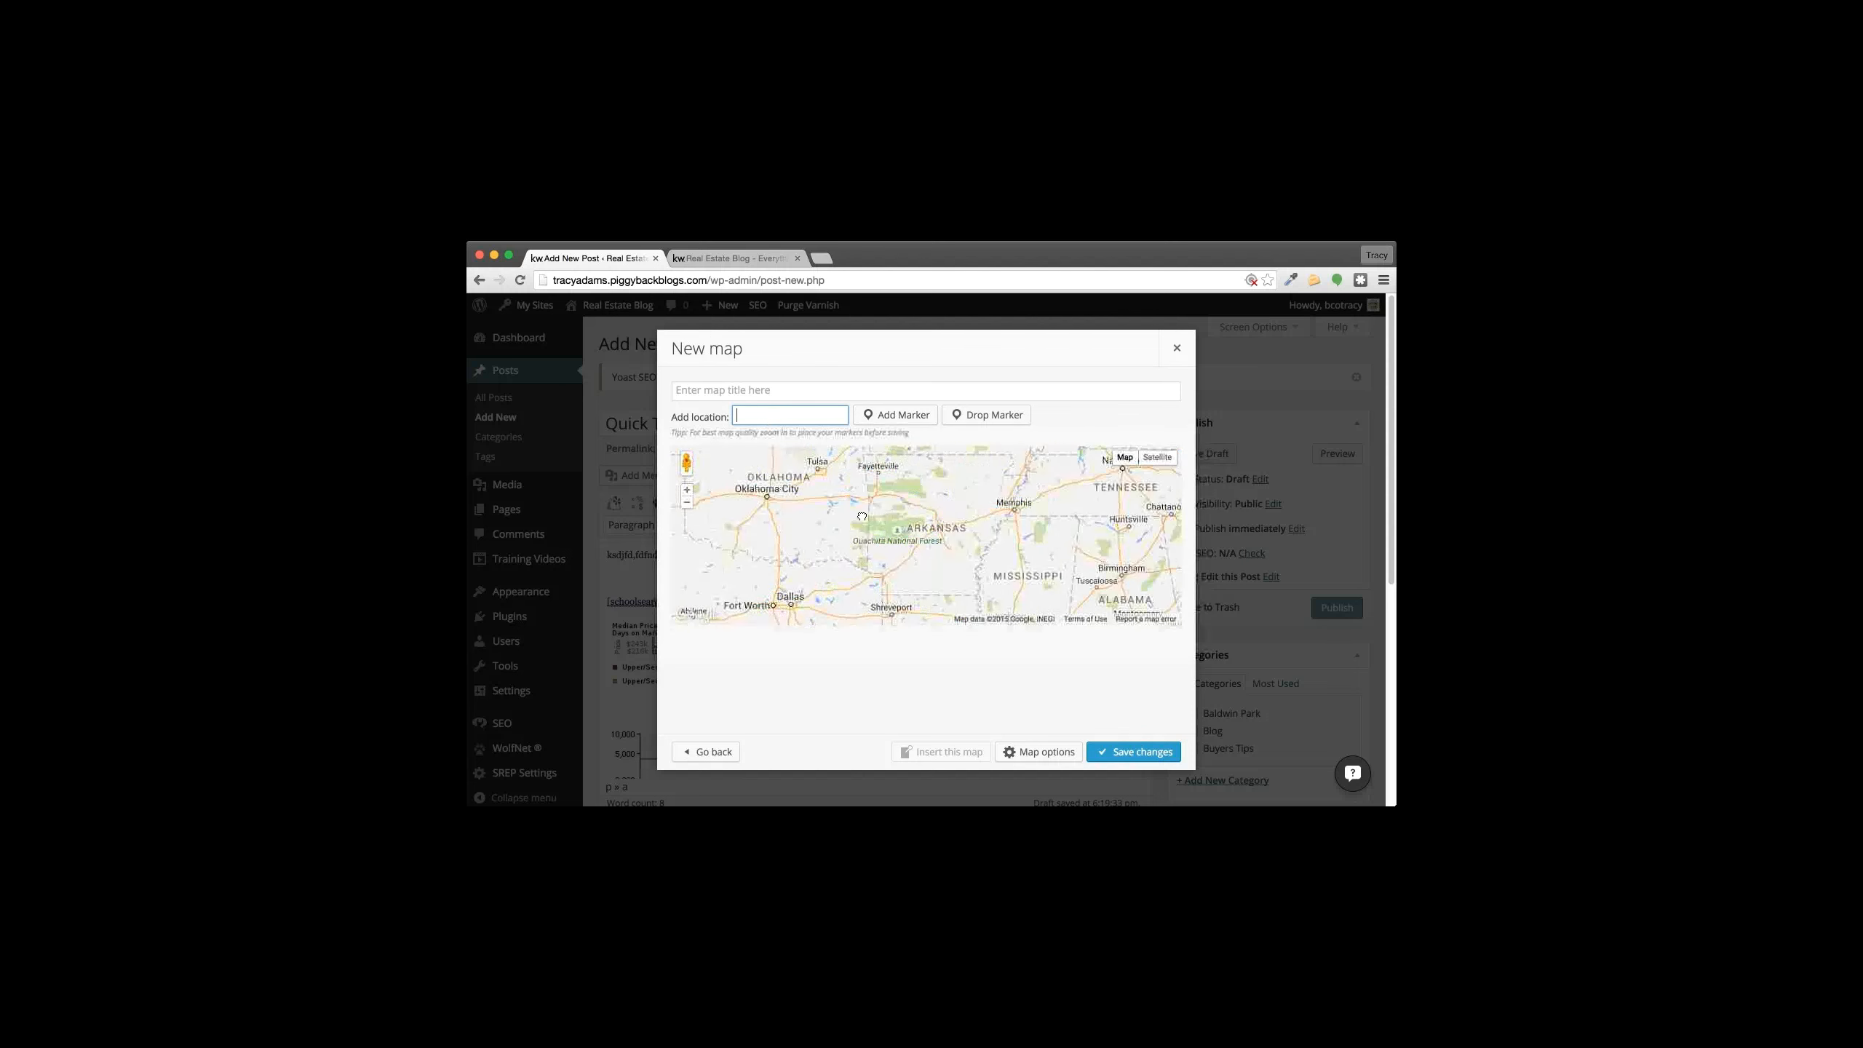
pyautogui.moveTo(1063, 569); pyautogui.dragTo(771, 453)
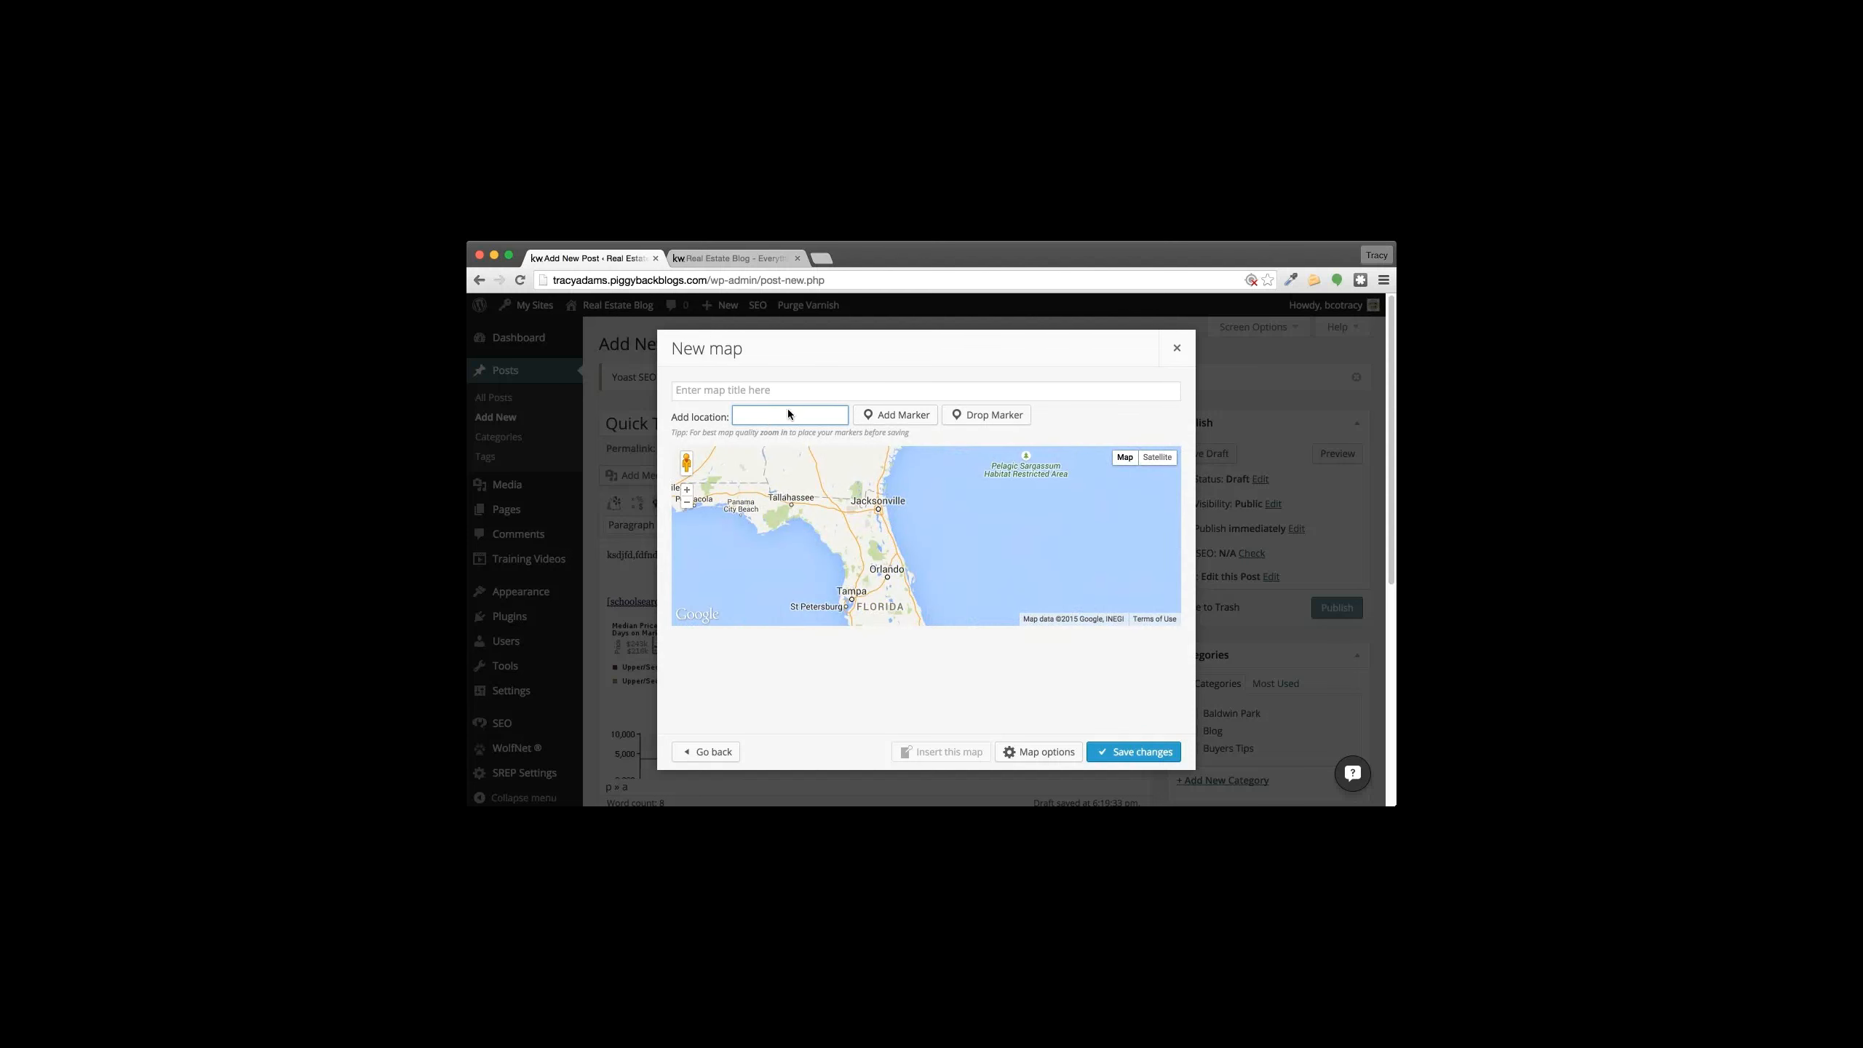
pyautogui.write('32817')
pyautogui.click(868, 415)
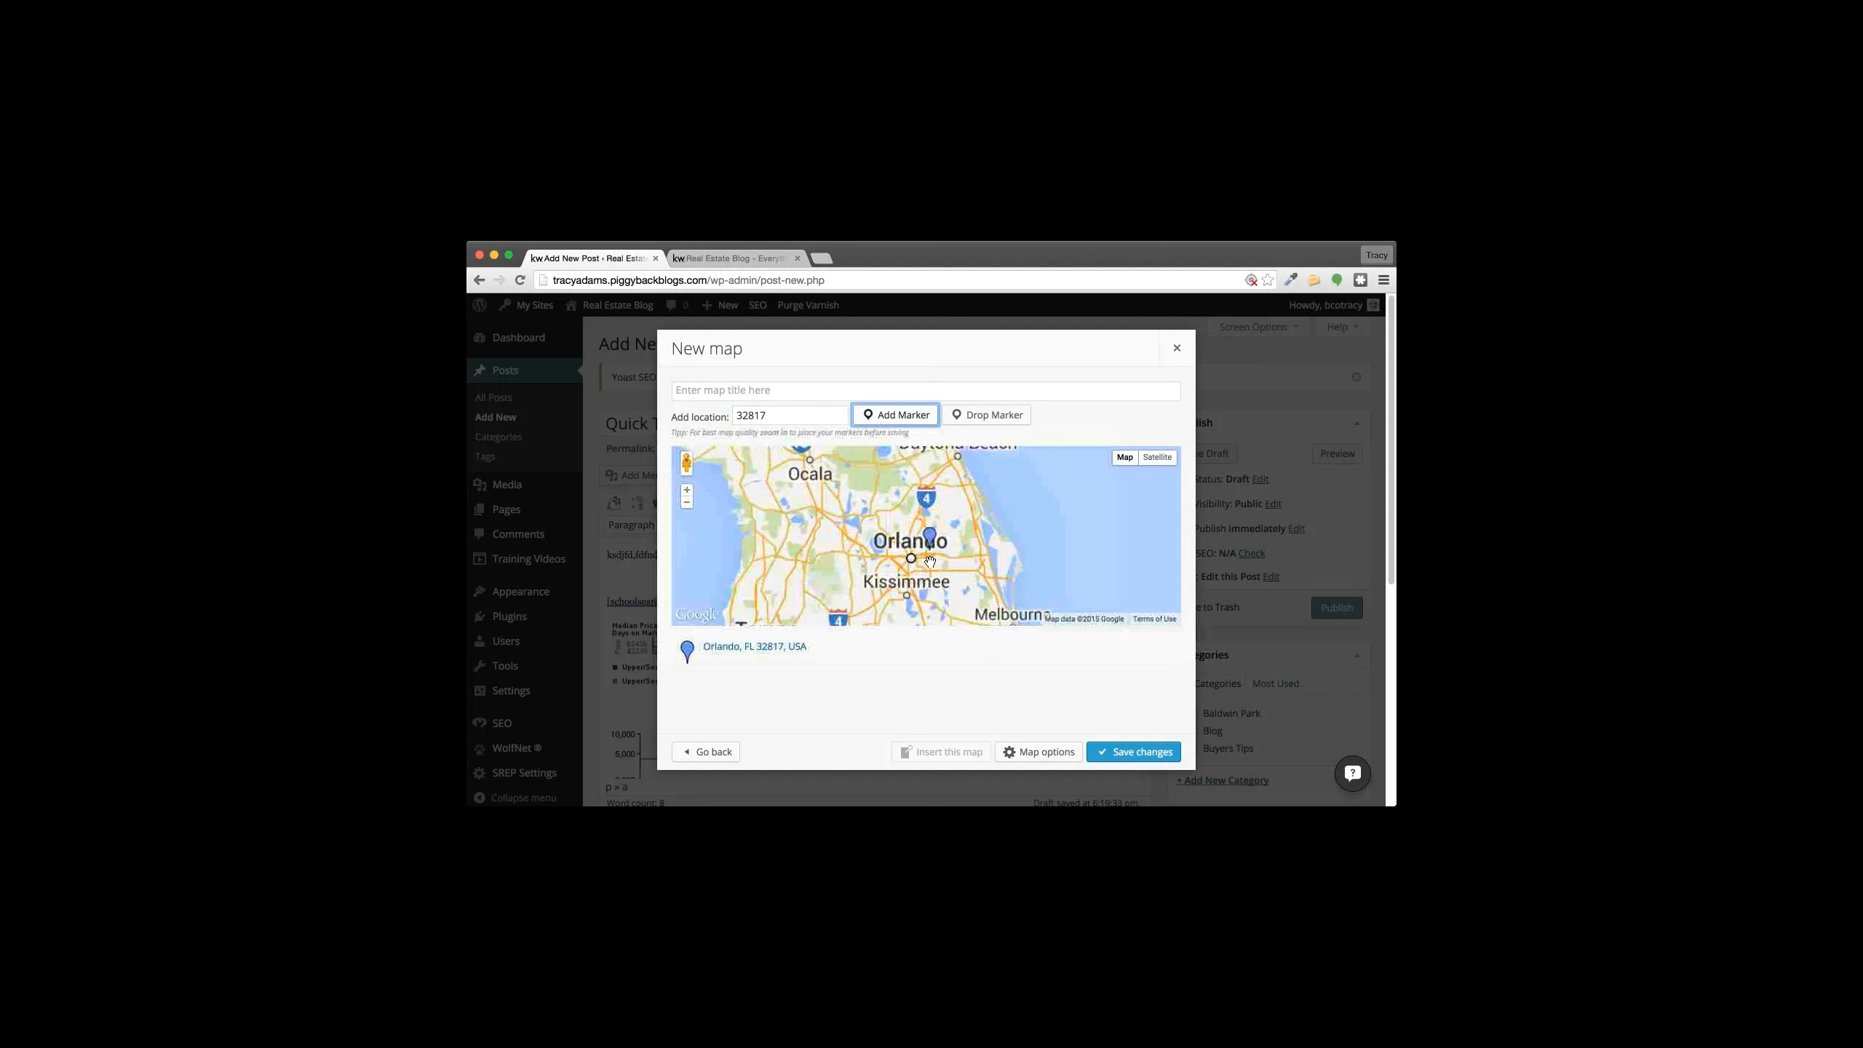
# Step: Frame the map closely around the 32817 marker so that it sits near the centre
pyautogui.scroll(3, 931, 564)
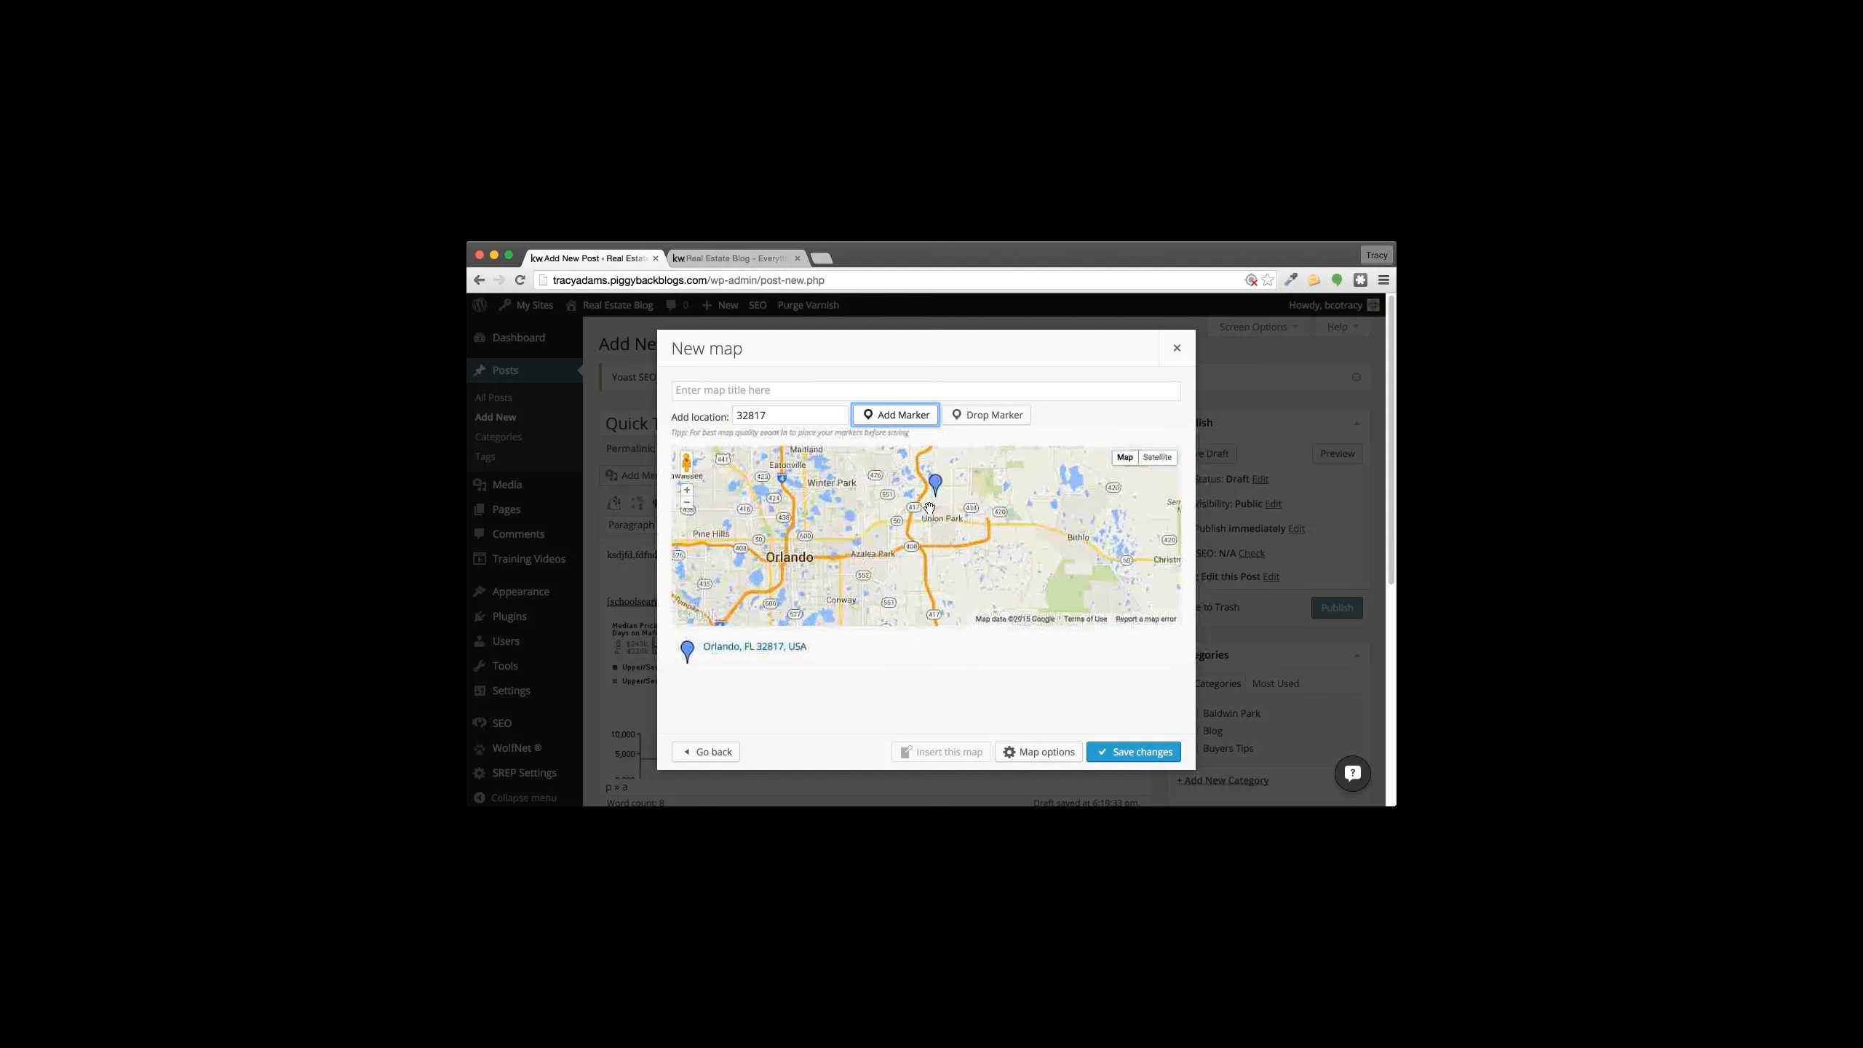
pyautogui.scroll(3, 929, 519)
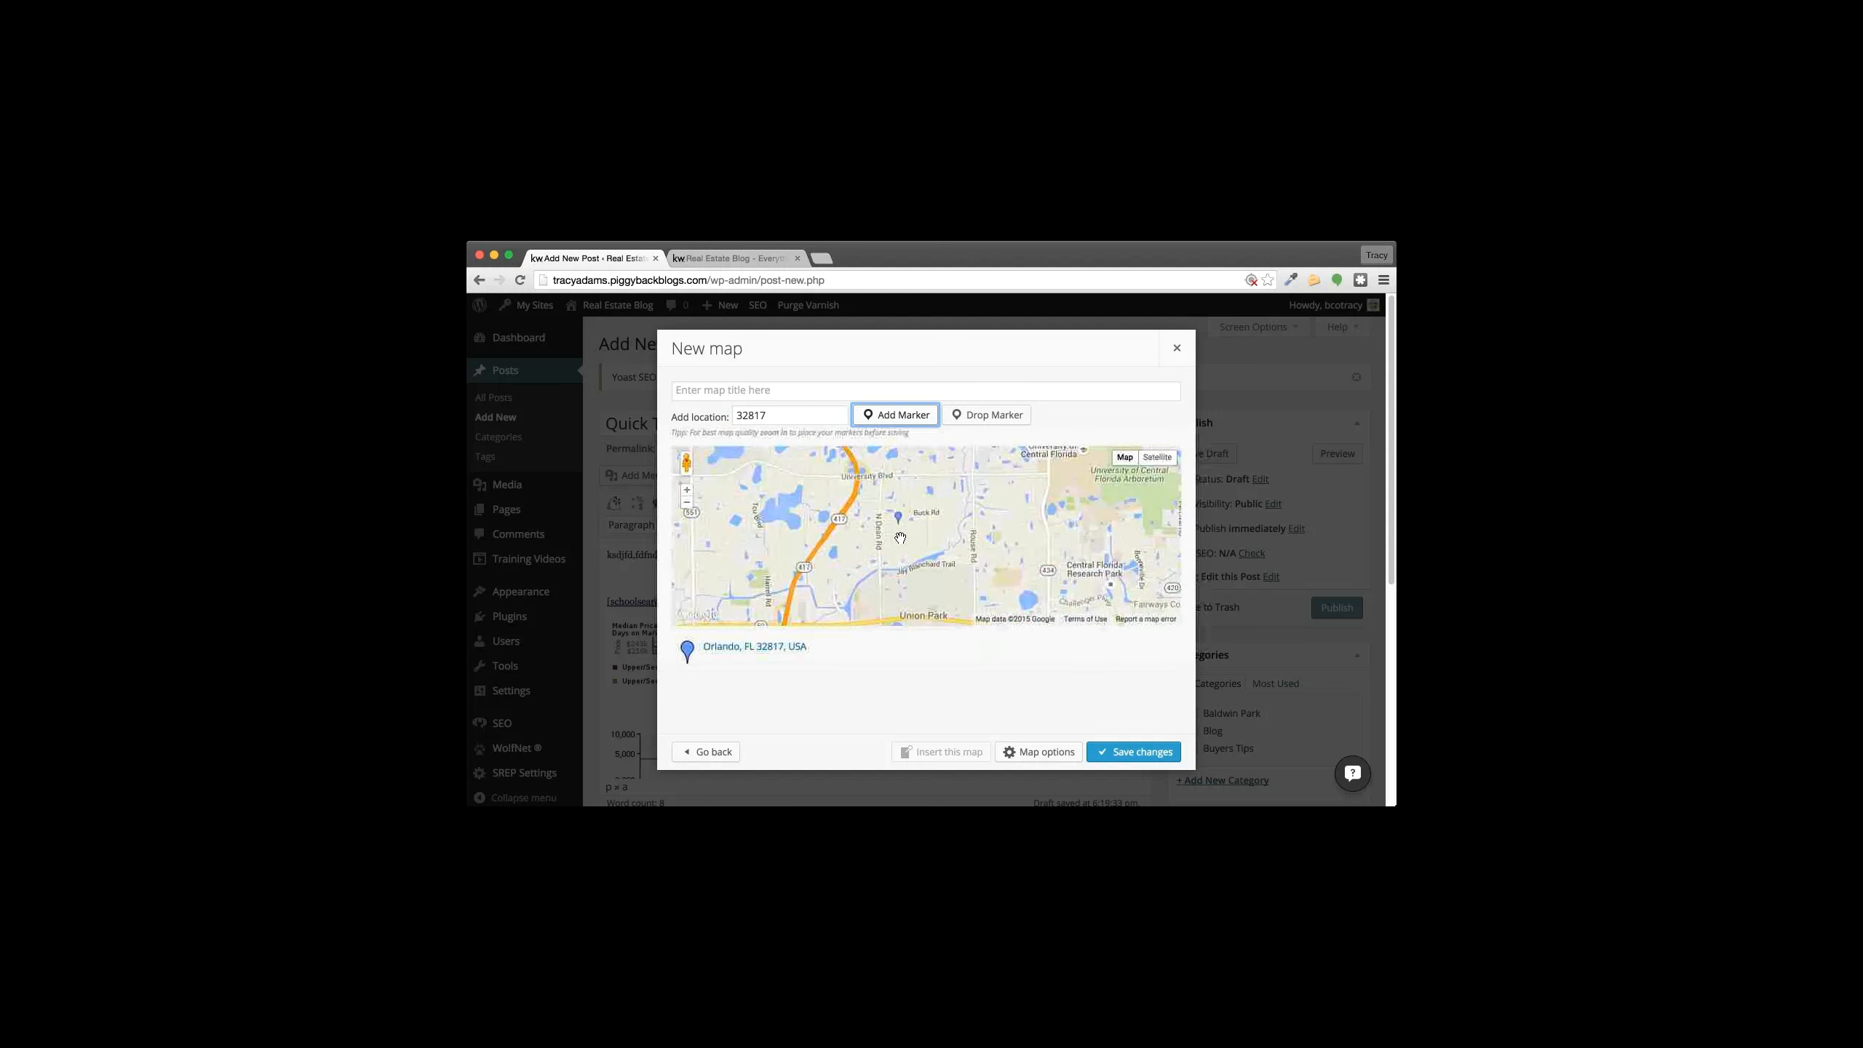
pyautogui.moveTo(878, 542)
pyautogui.mouseDown()
pyautogui.moveTo(912, 587)
pyautogui.moveTo(975, 576)
pyautogui.mouseUp()
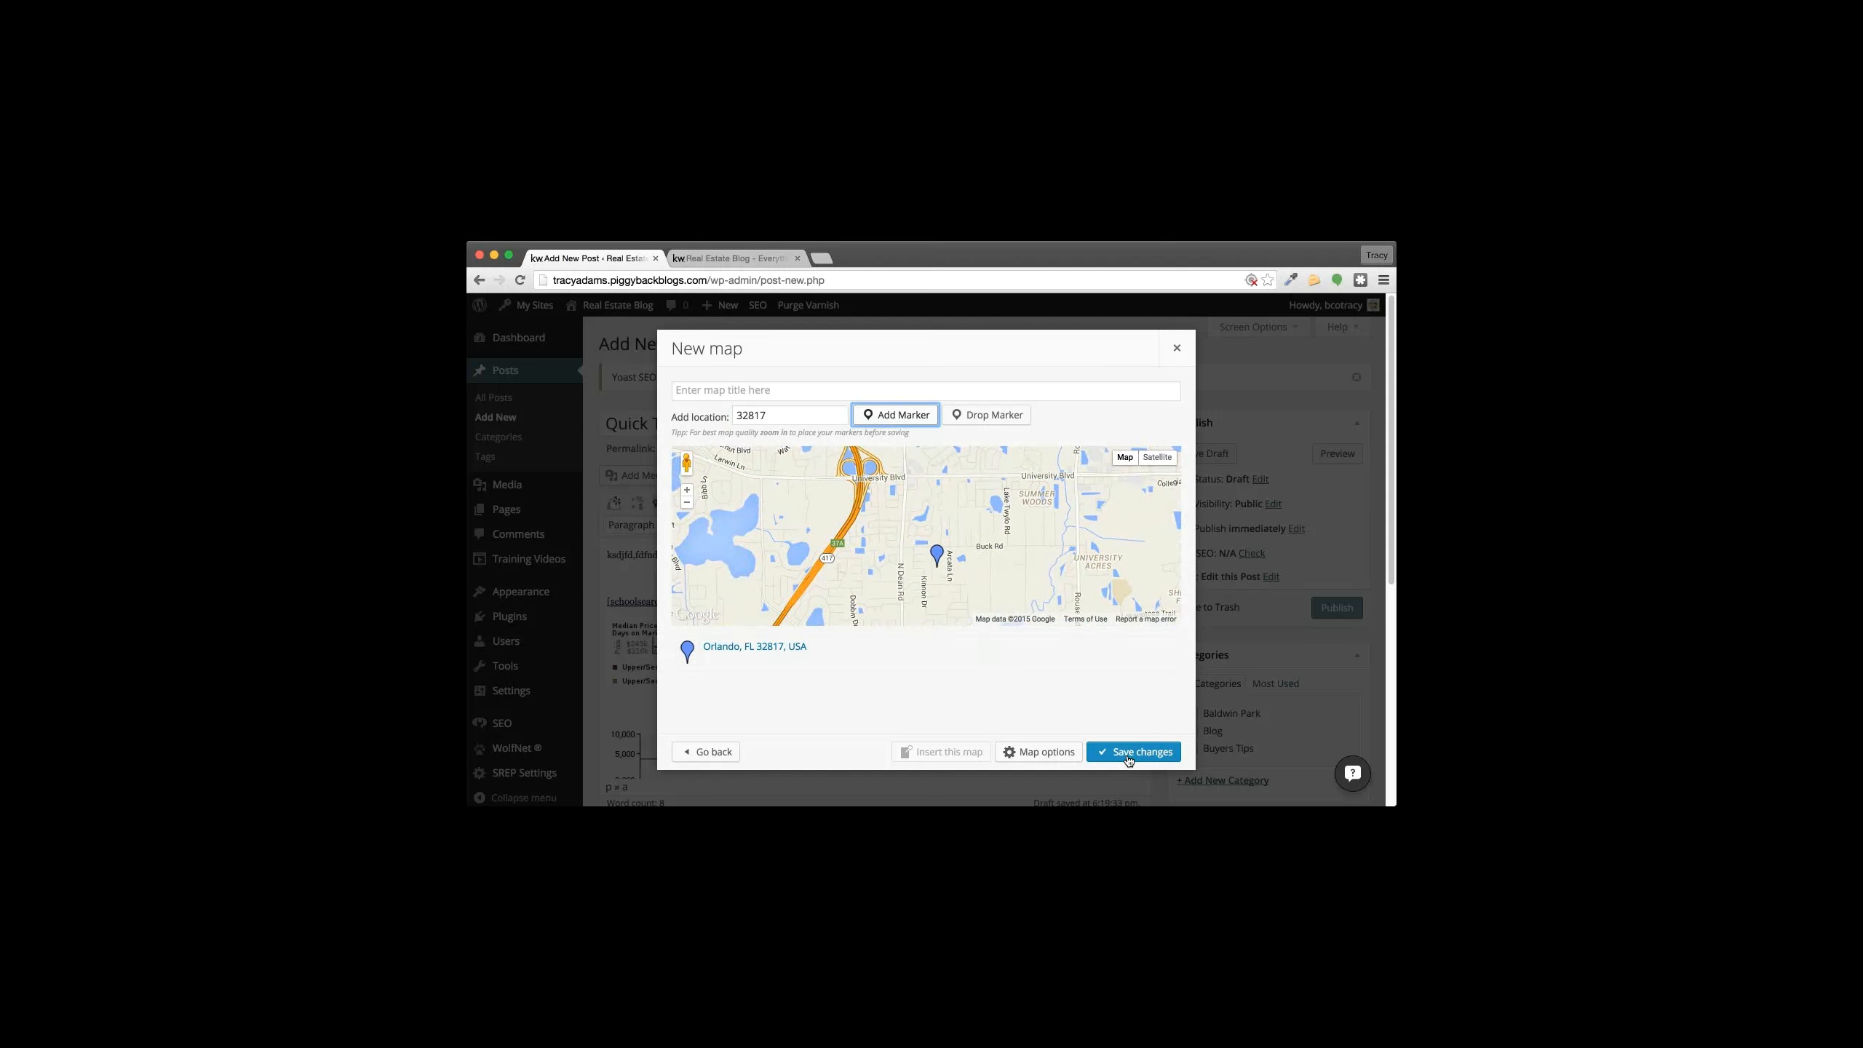
# Step: Title the map "32817 map", save it and insert it into the post
pyautogui.click(760, 389)
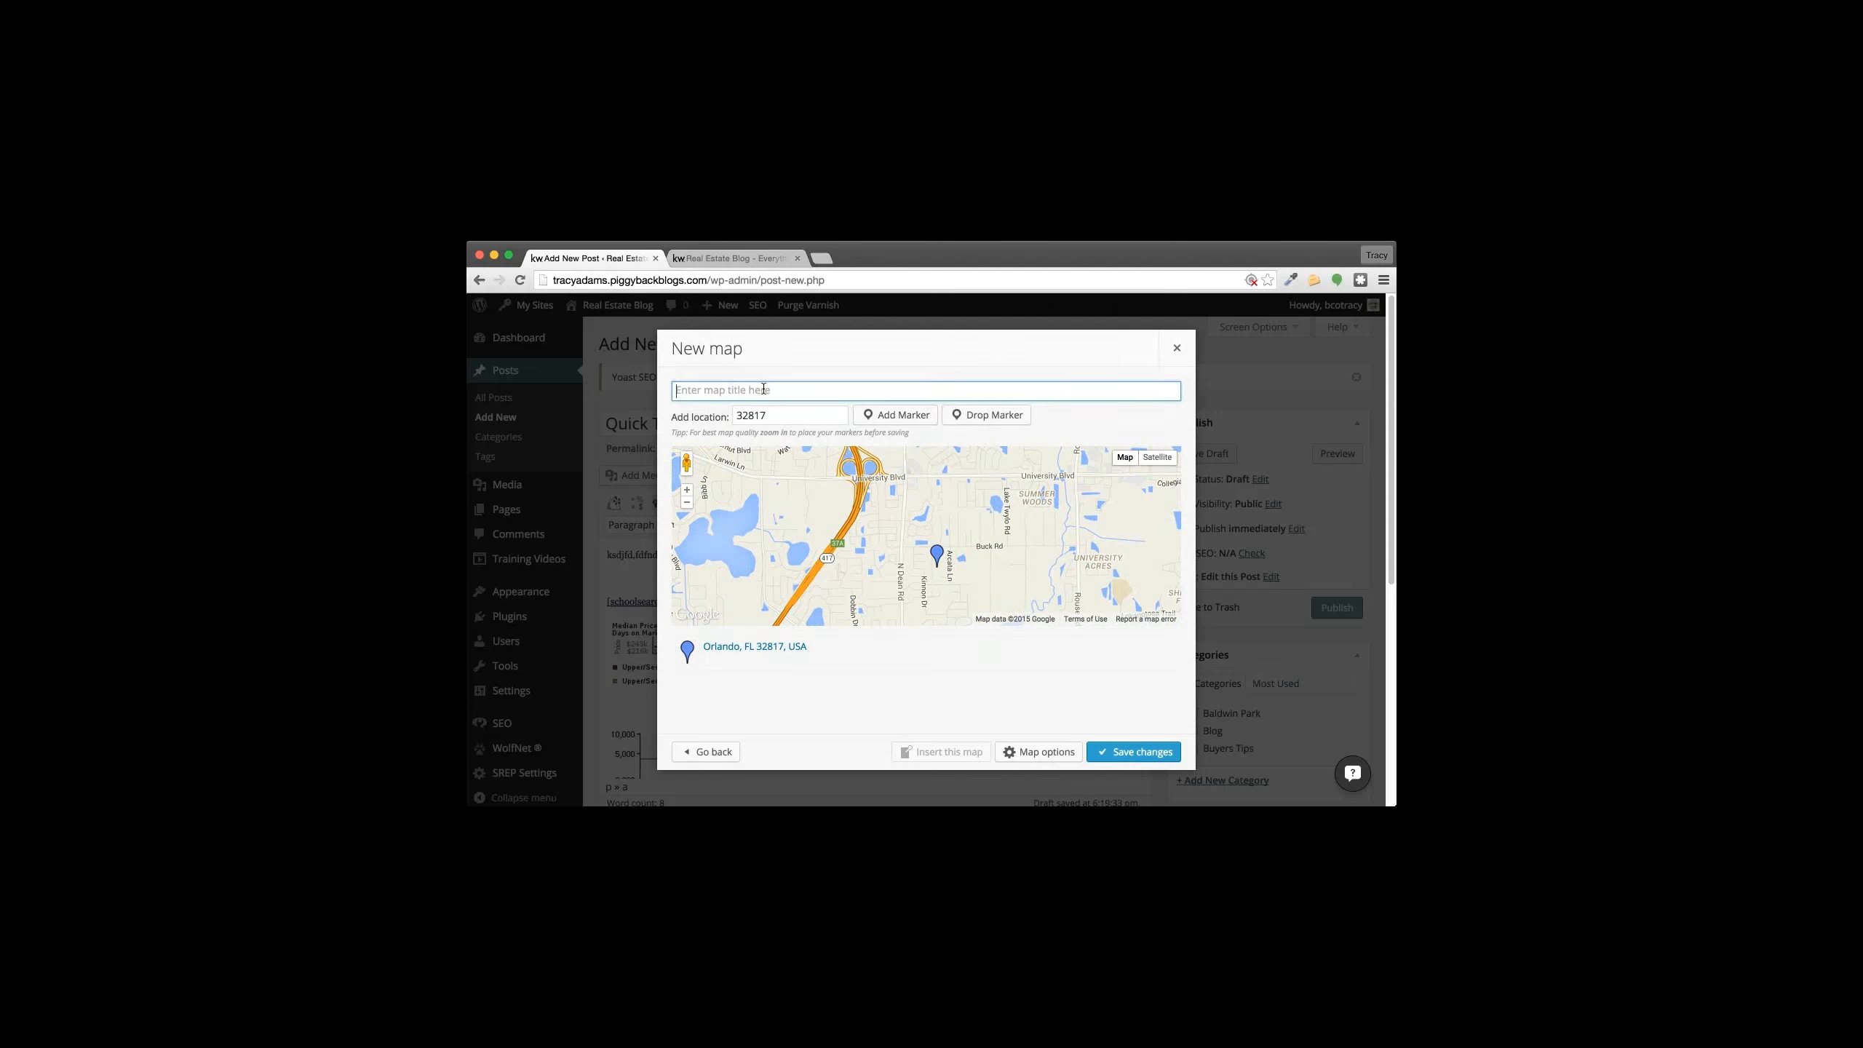
pyautogui.write('32817 map')
pyautogui.click(1125, 757)
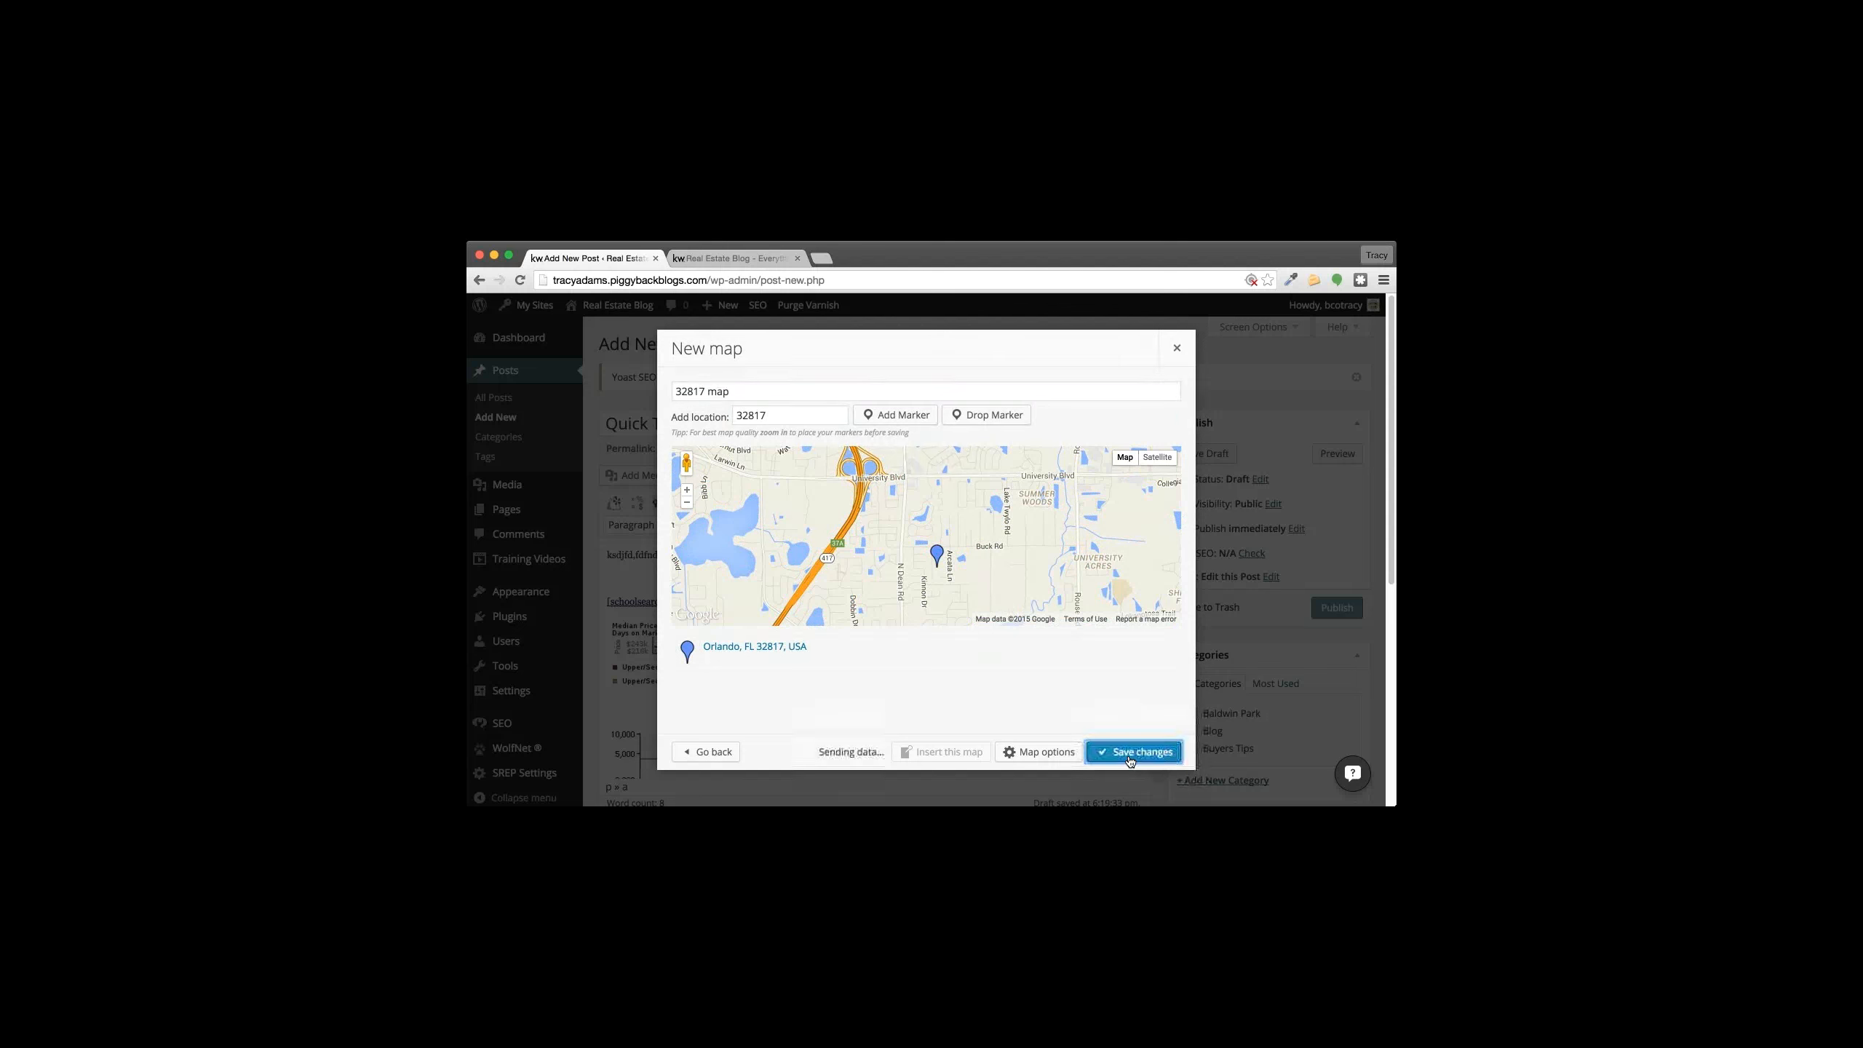
pyautogui.click(908, 756)
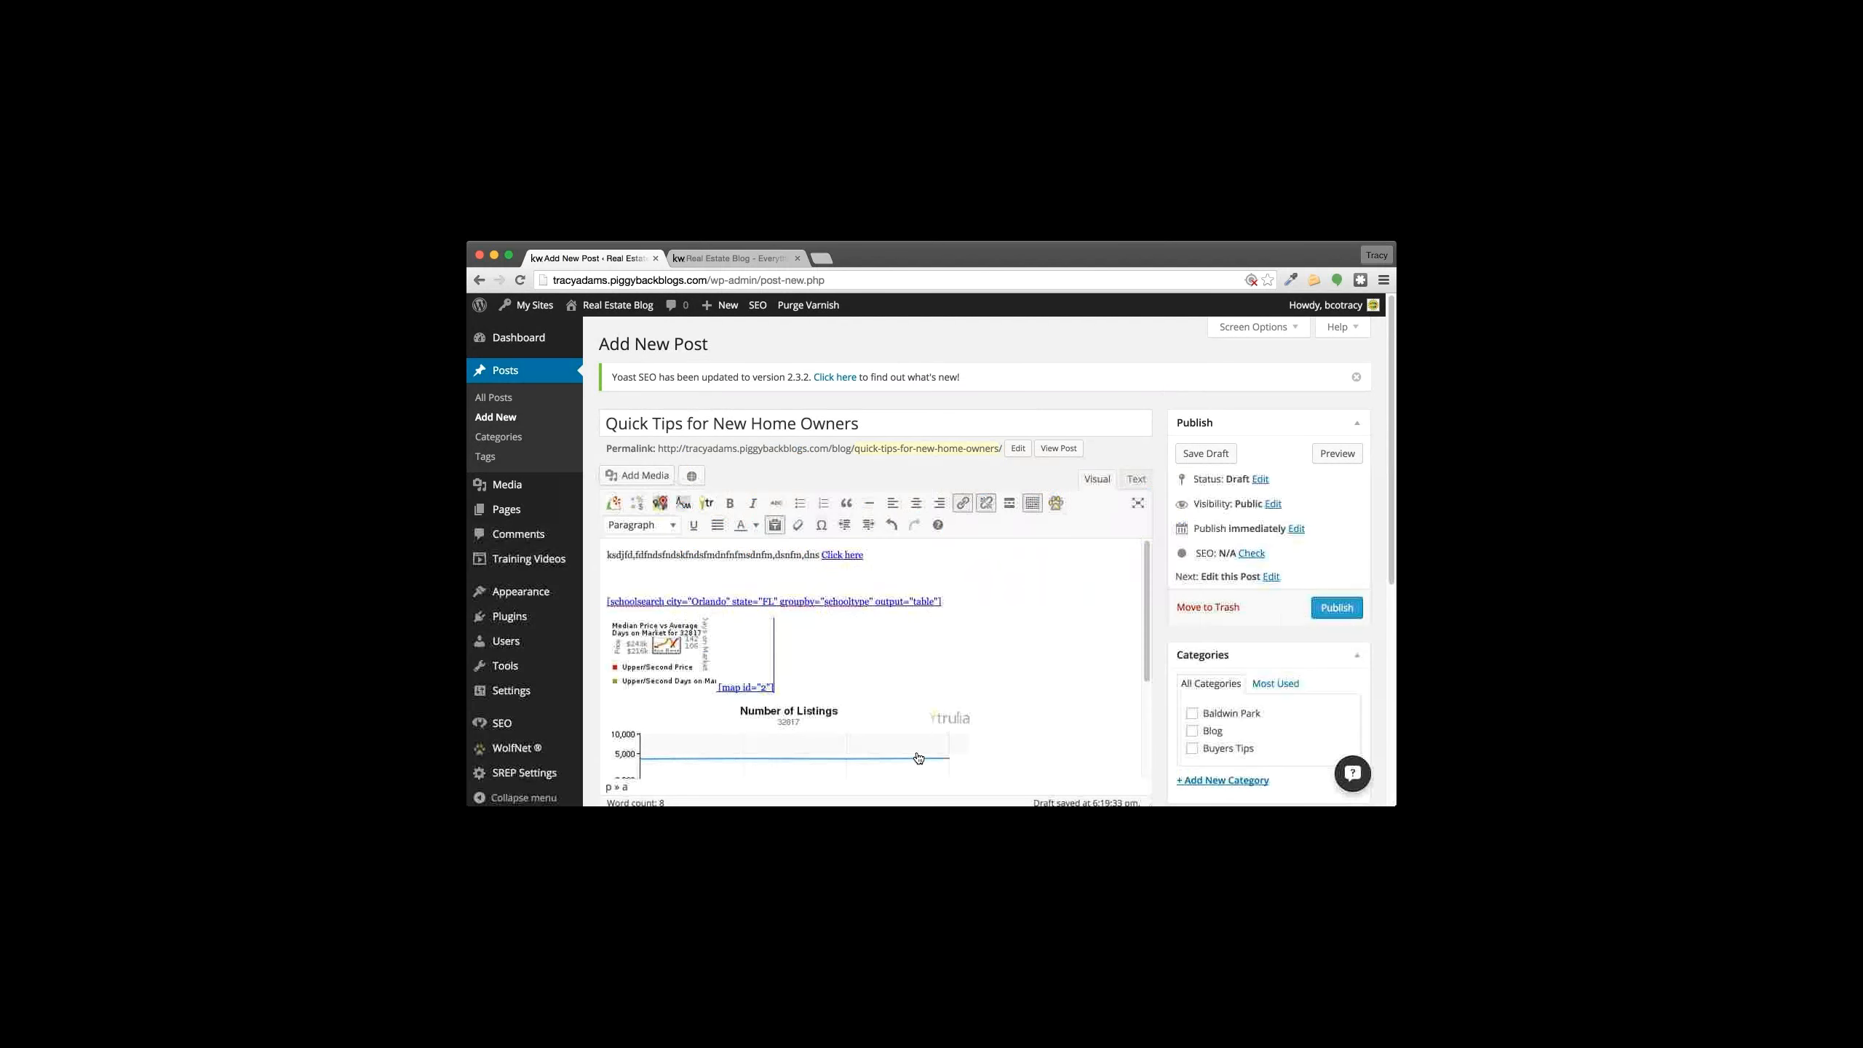
pyautogui.moveTo(837, 688); pyautogui.dragTo(719, 686)
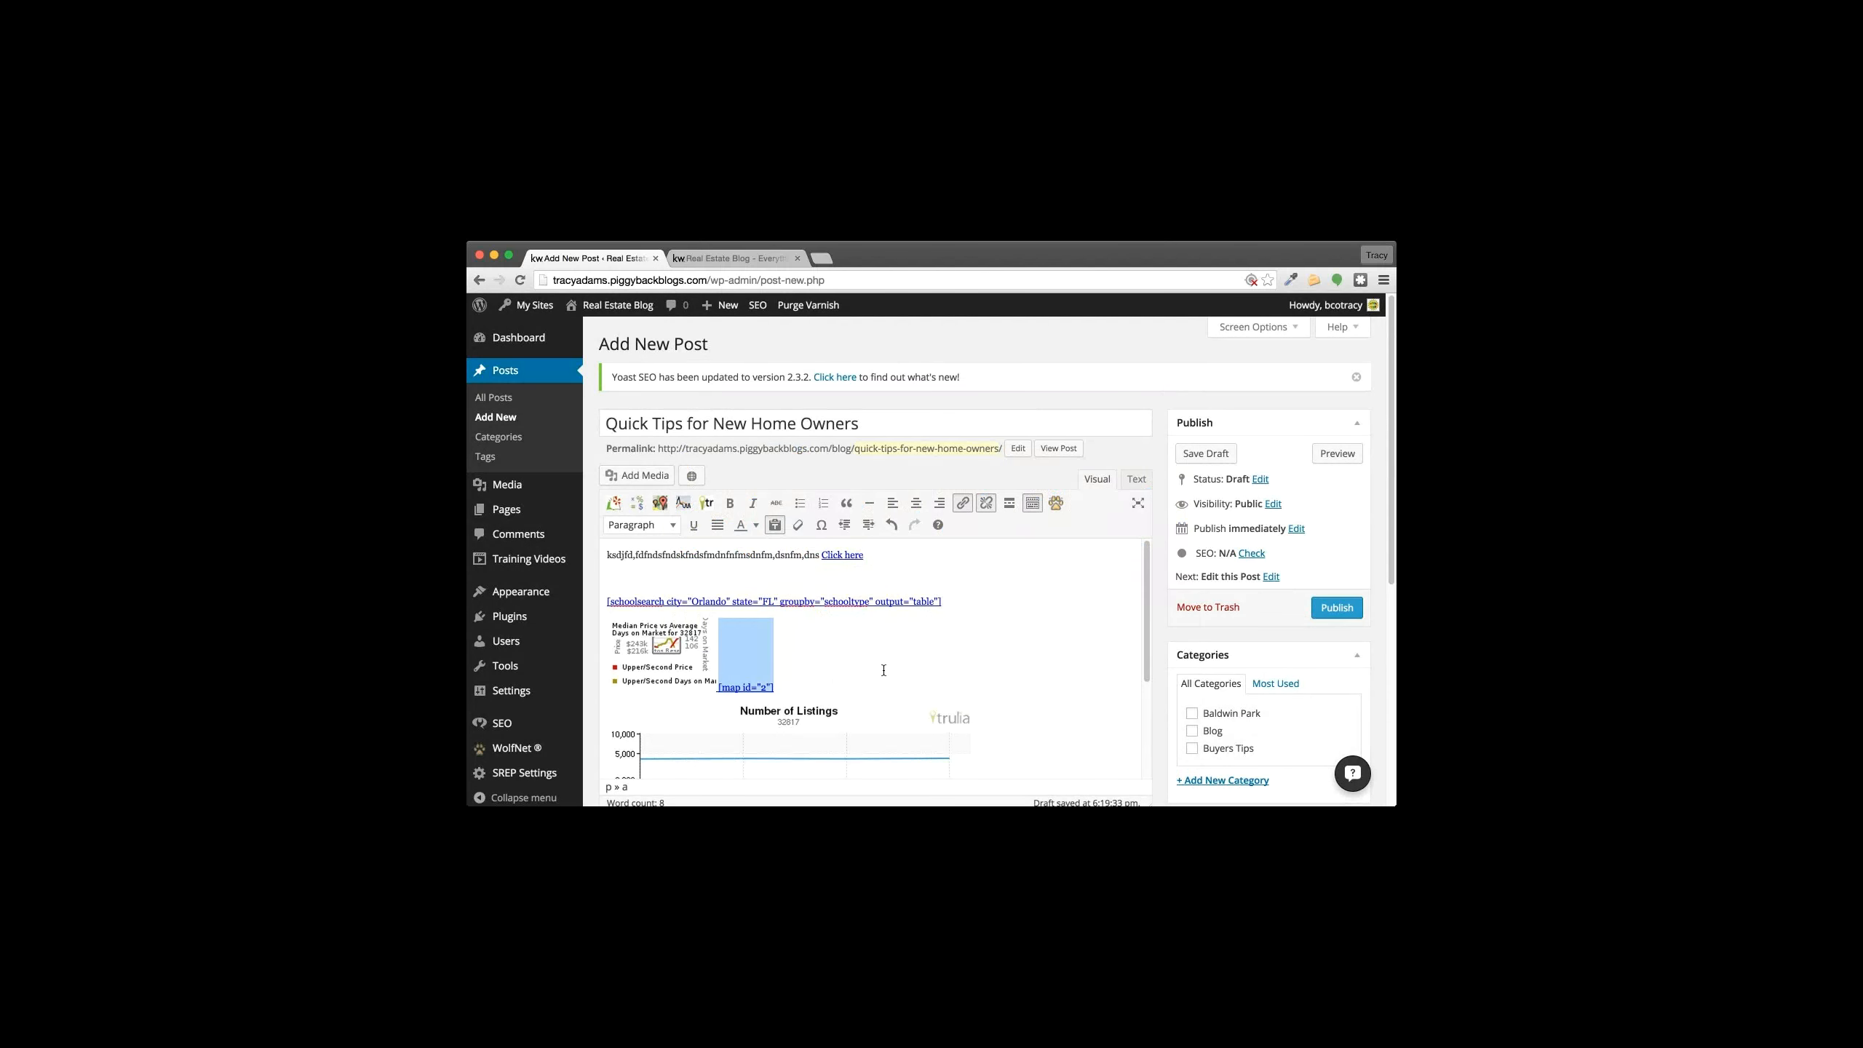
pyautogui.click(990, 659)
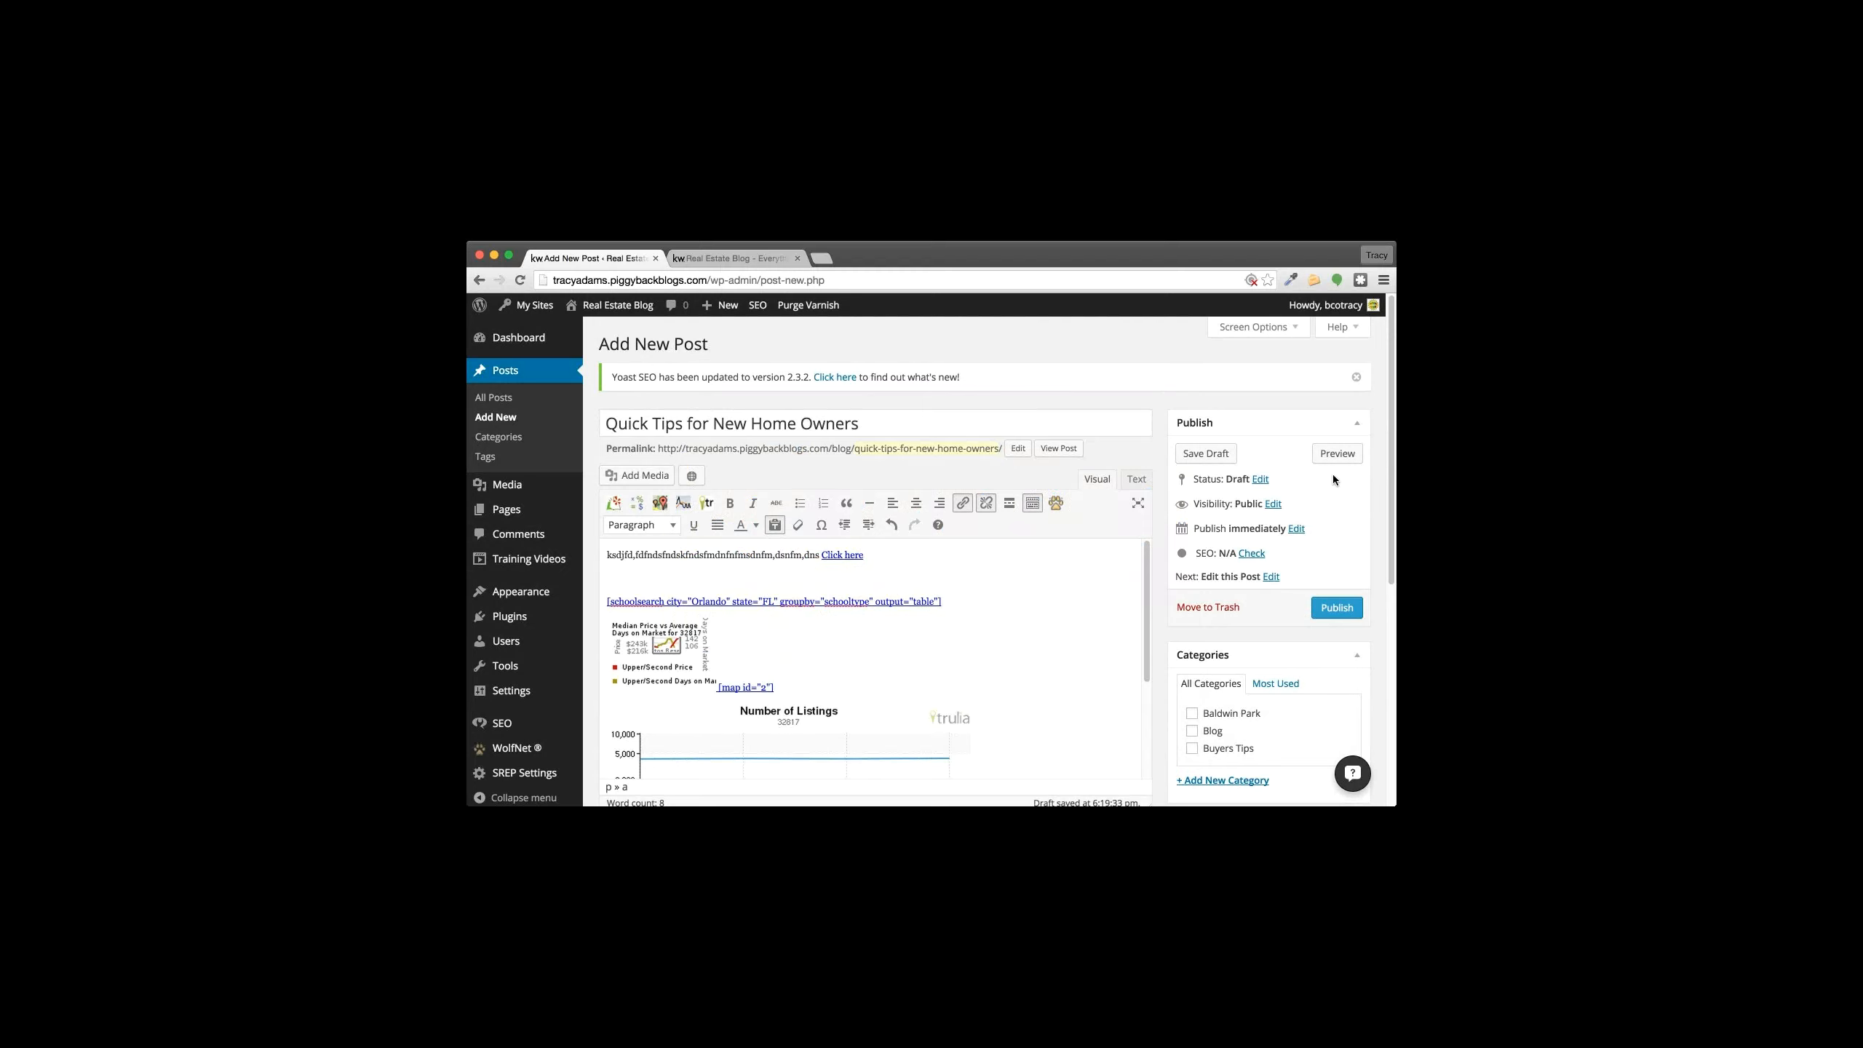
# Step: Preview the post and examine how the text and the school tables are laid out on the page
pyautogui.click(1333, 455)
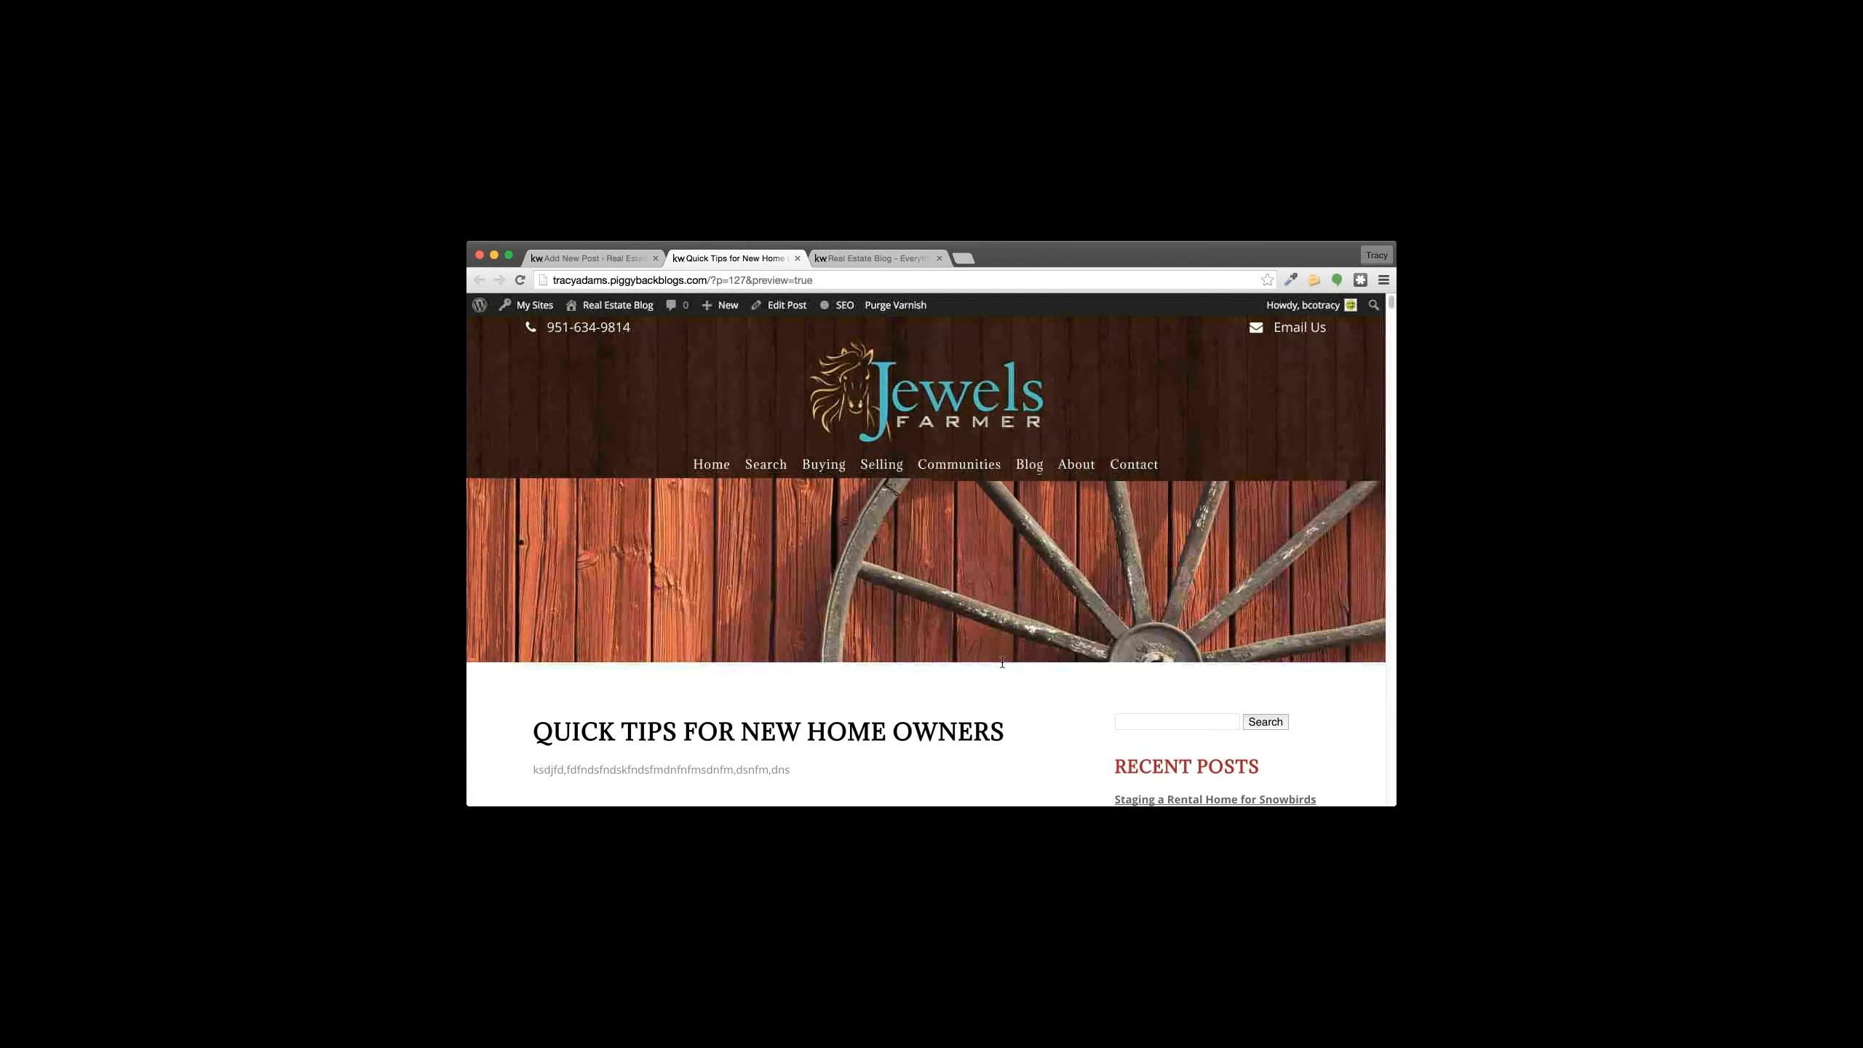
pyautogui.scroll(-3, 813, 582)
pyautogui.scroll(-8, 660, 514)
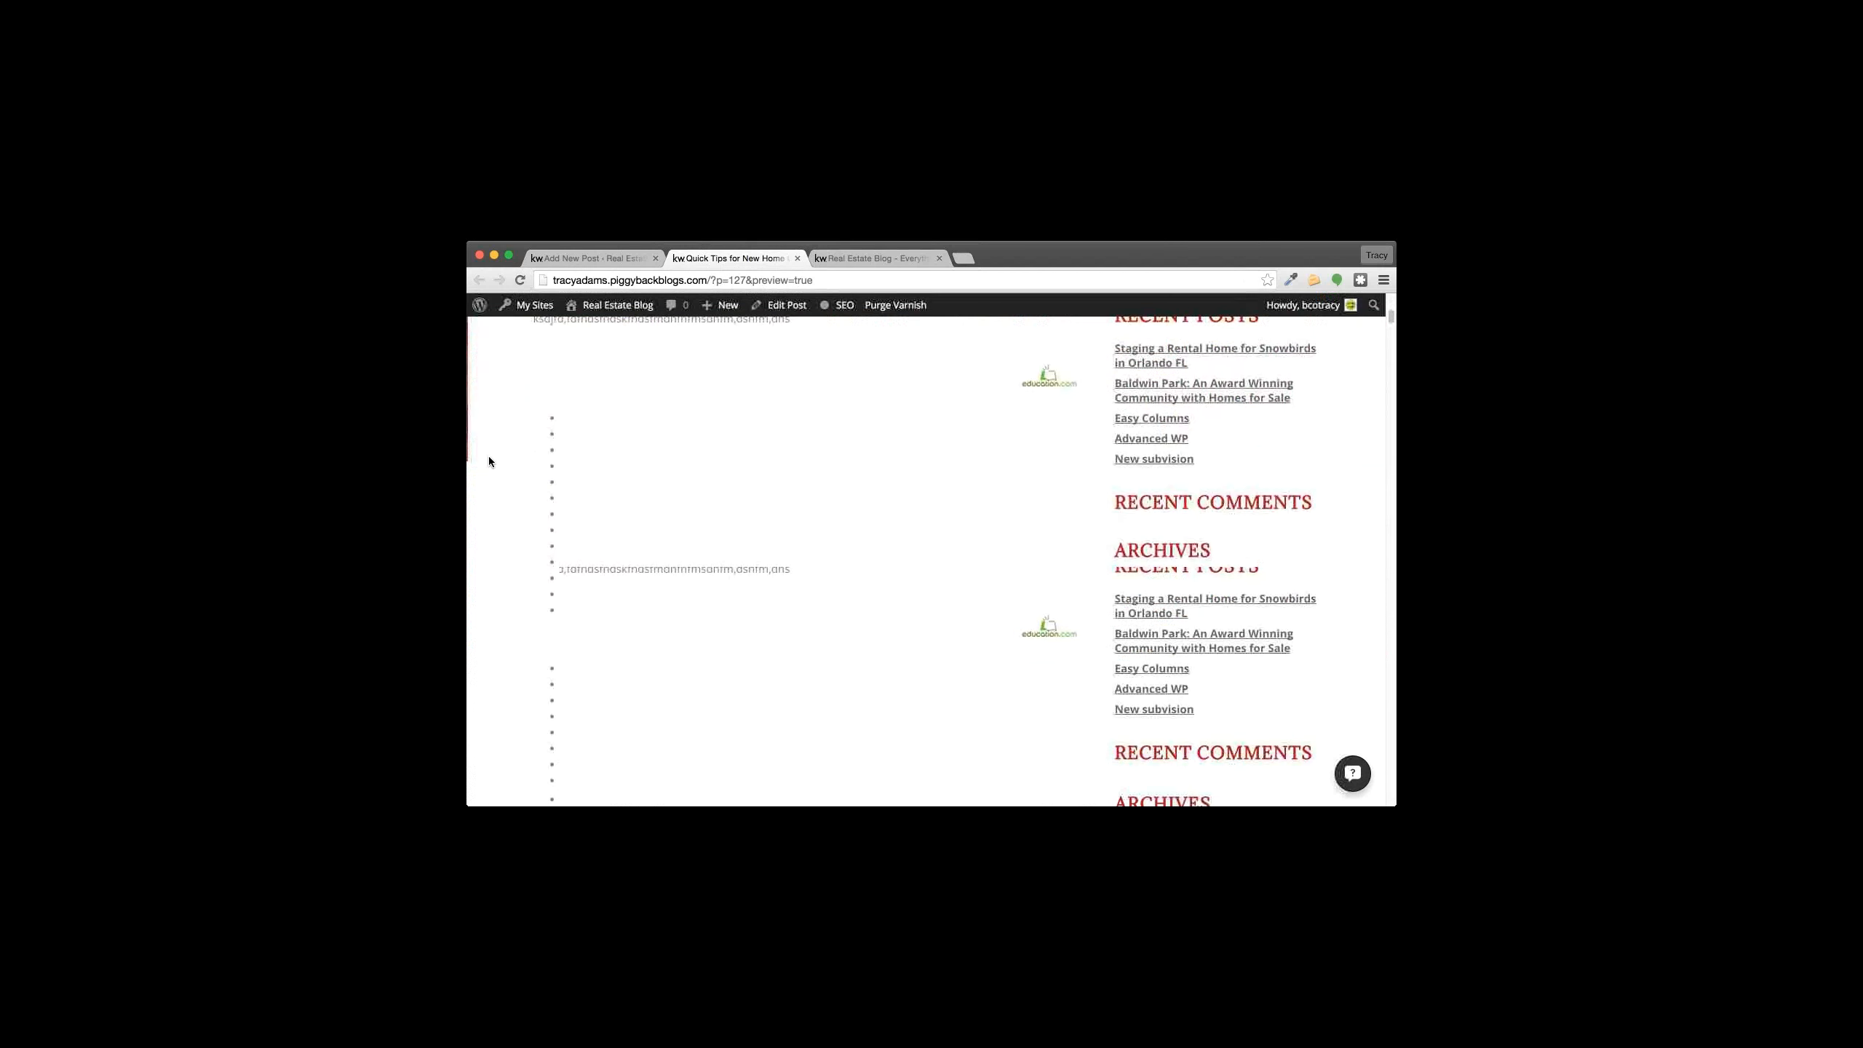
pyautogui.scroll(-10, 507, 587)
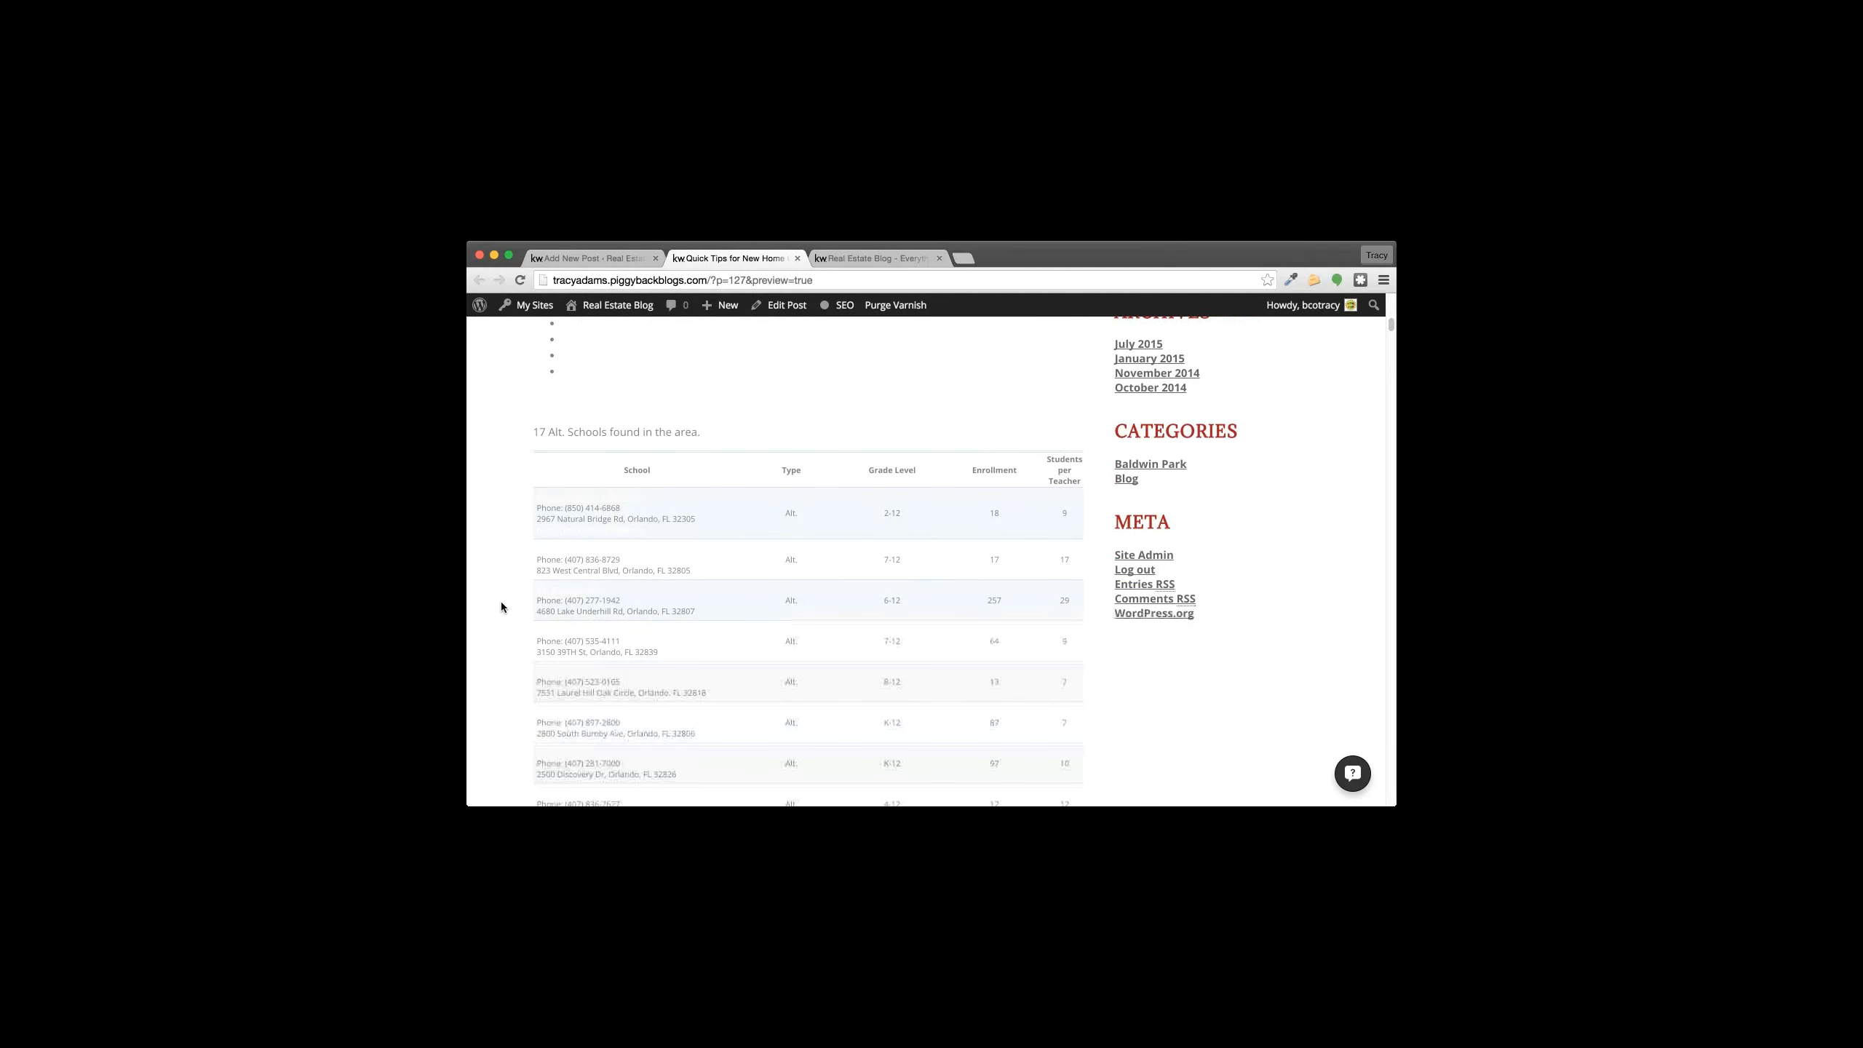
pyautogui.scroll(-10, 501, 611)
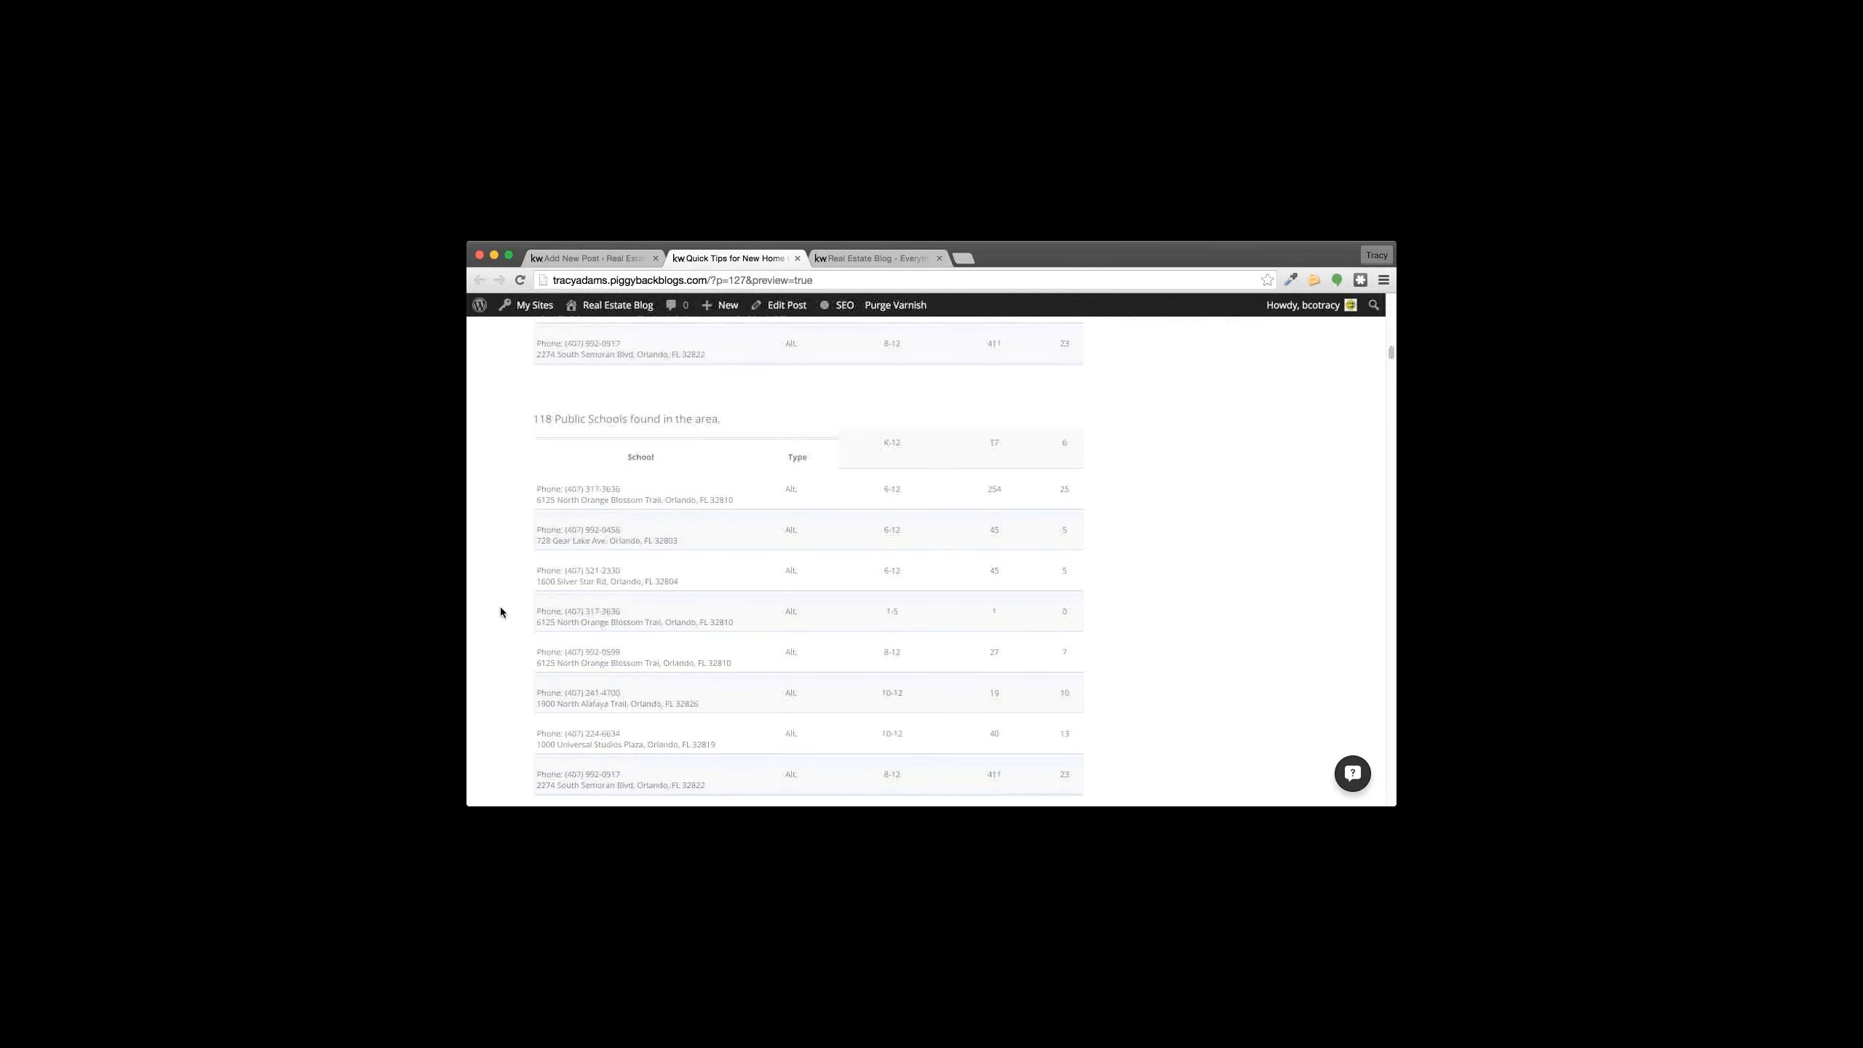
# Step: Return to the post editor and open the eAgentC appearance page in its own browser window
pyautogui.click(624, 250)
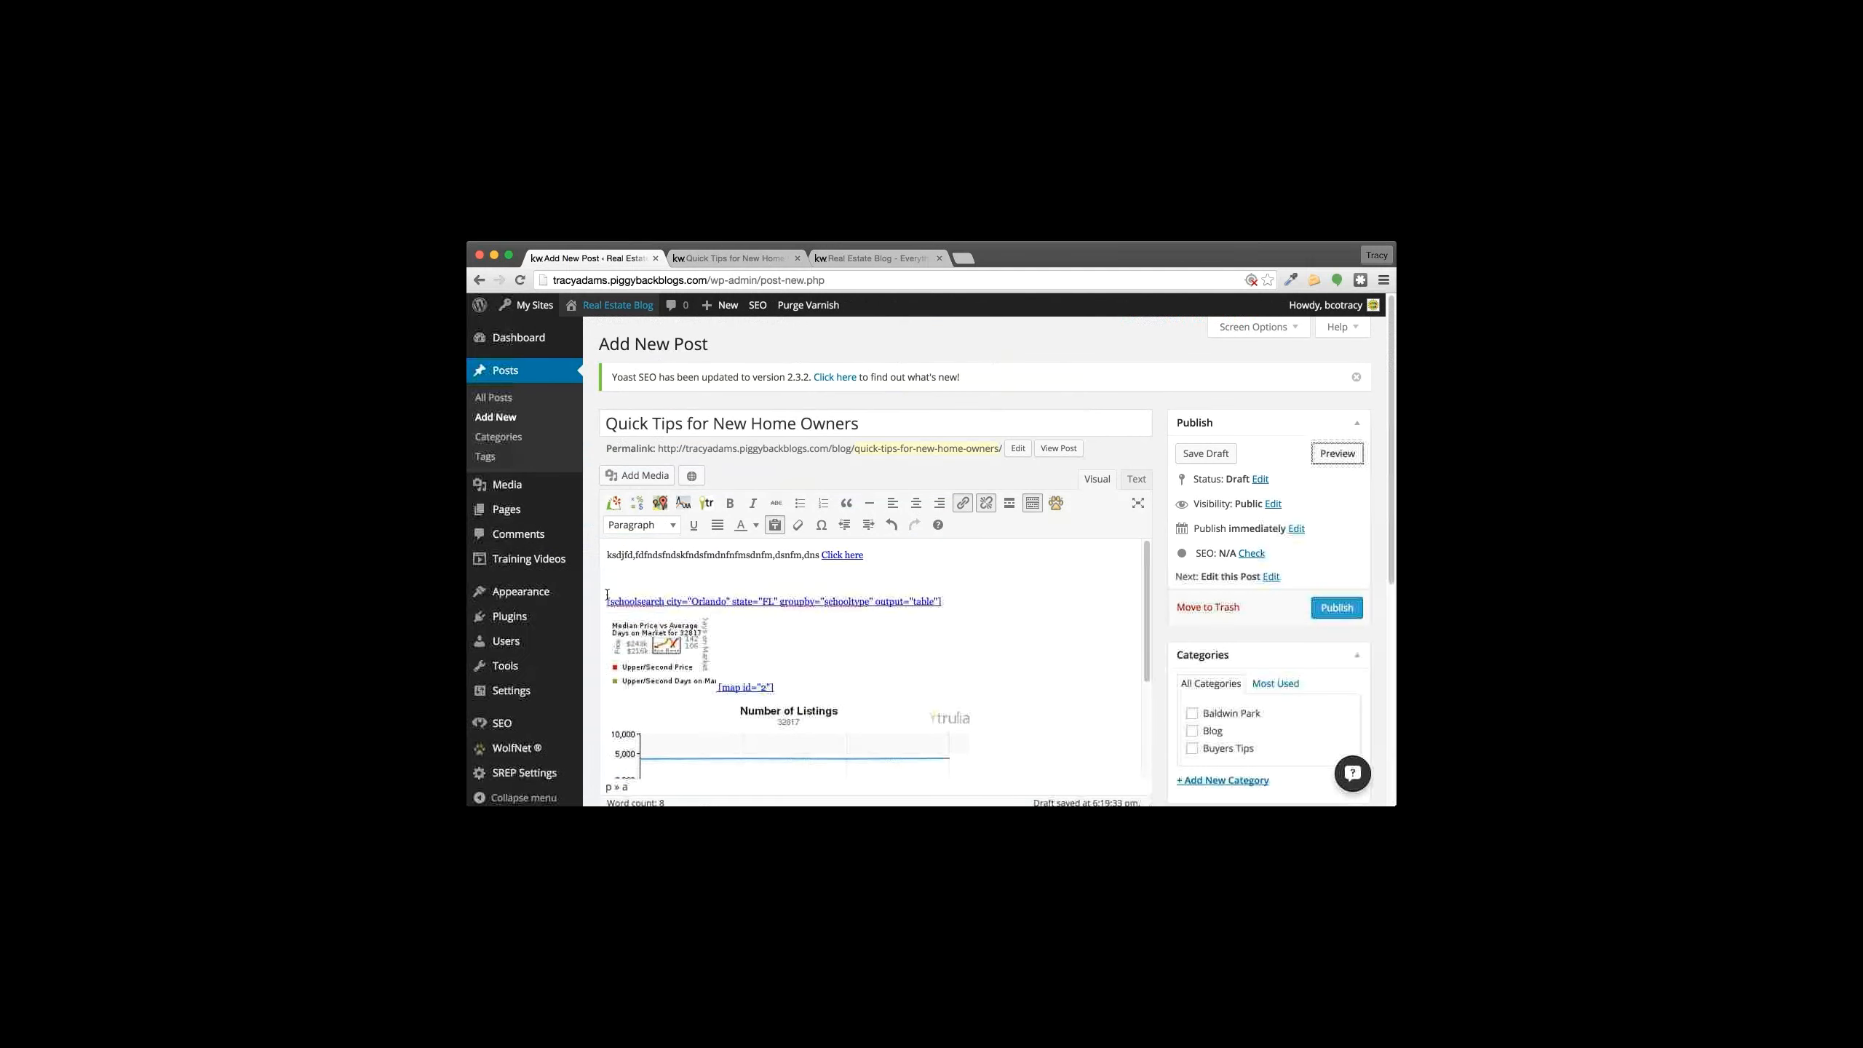
pyautogui.moveTo(518, 602)
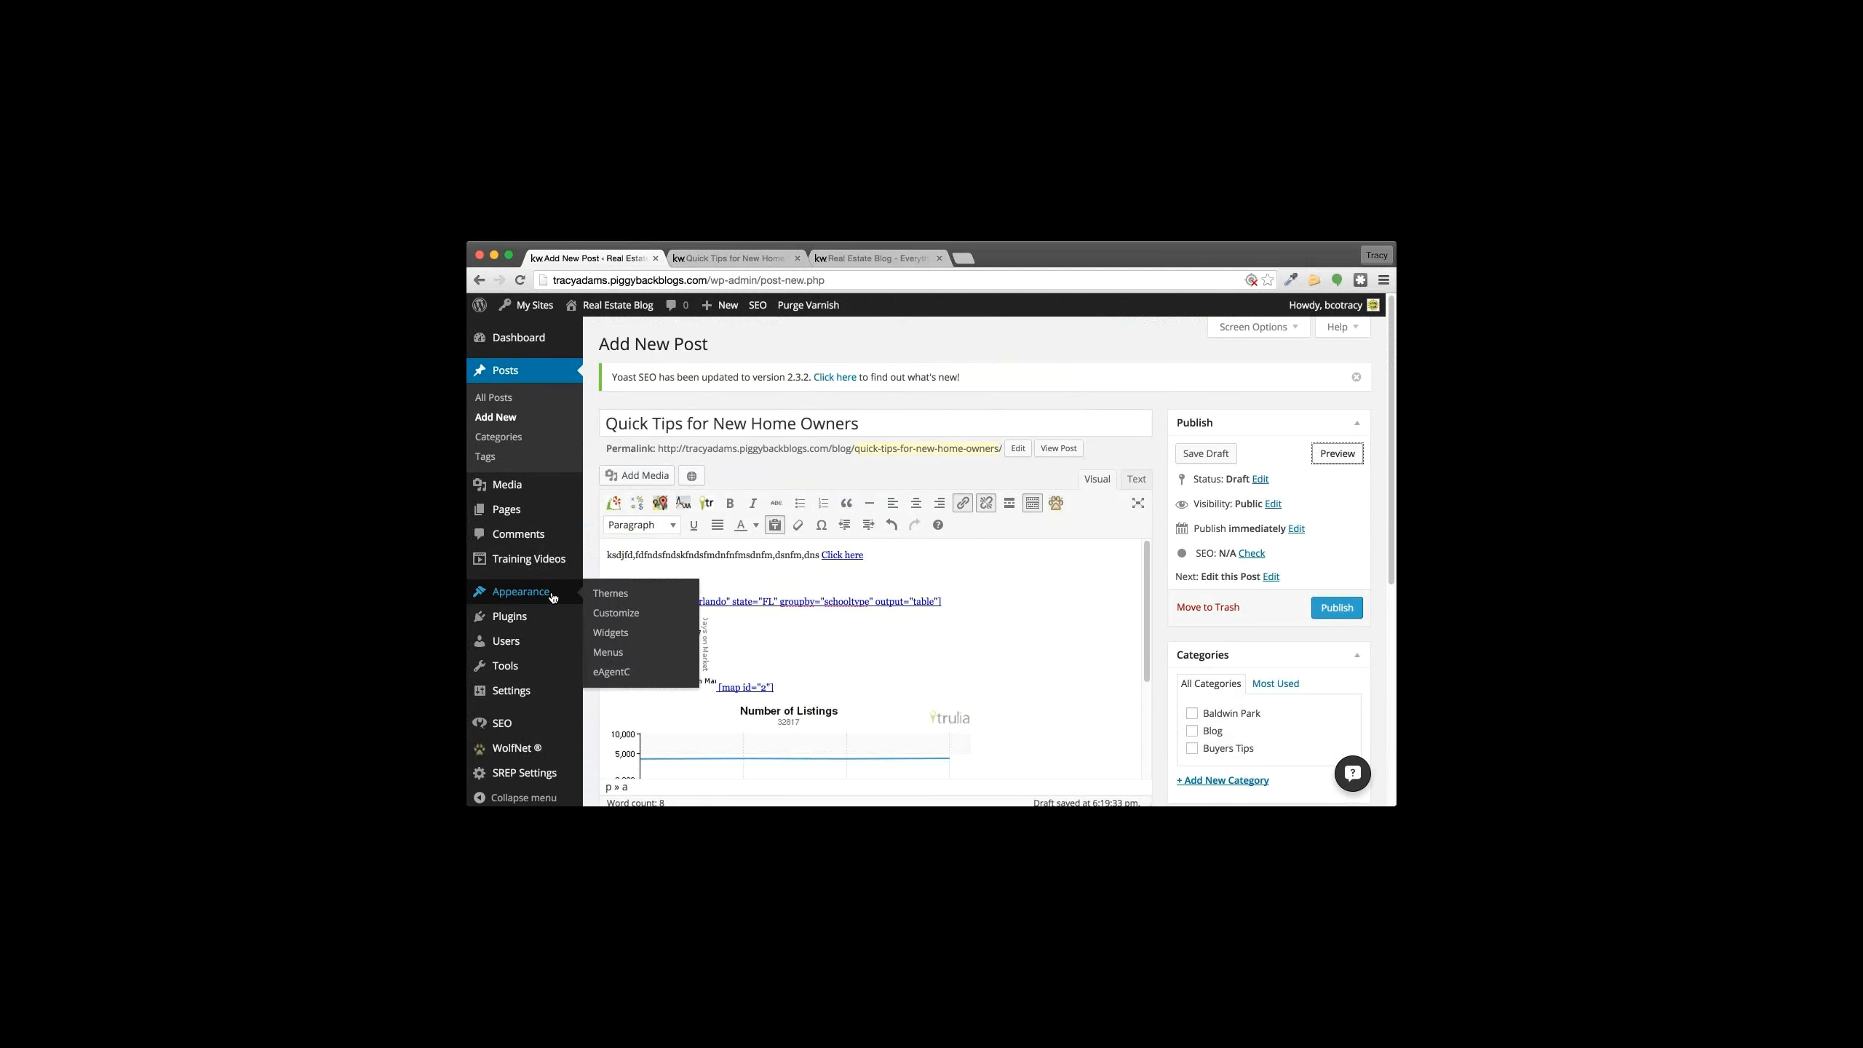
pyautogui.rightClick(613, 672)
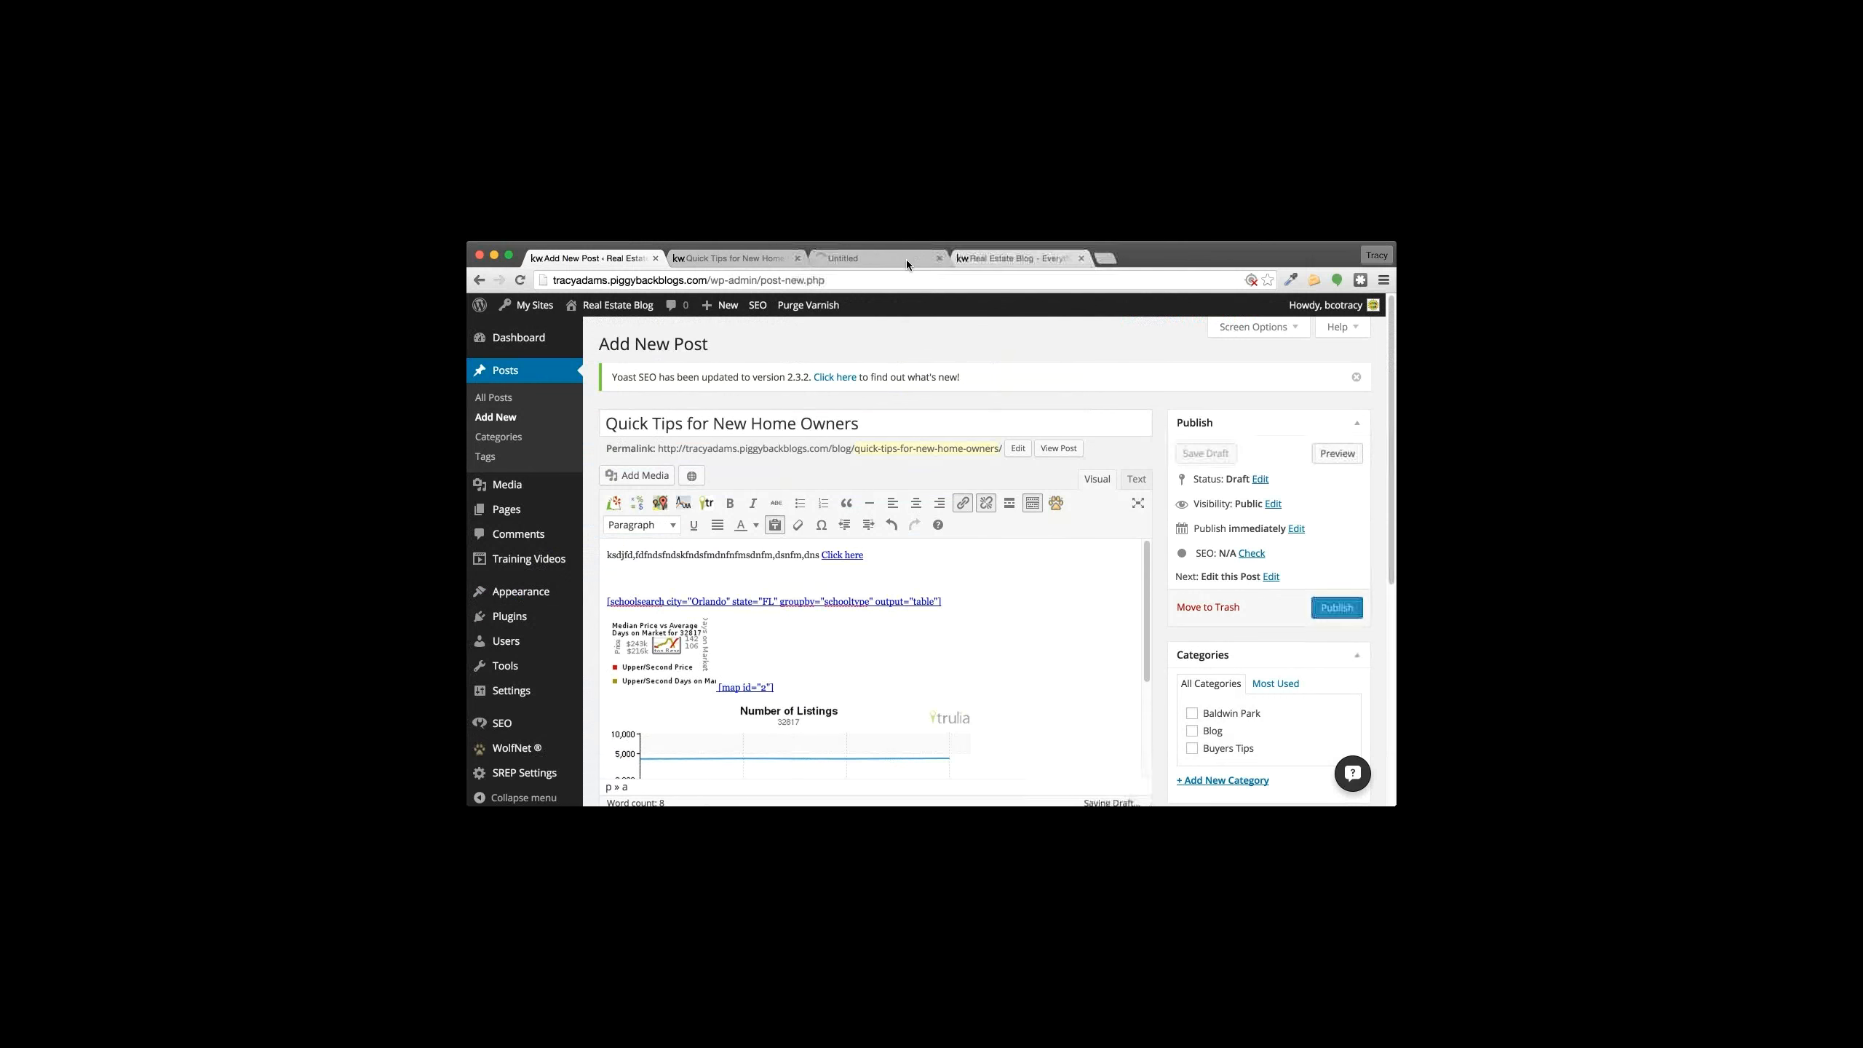
pyautogui.moveTo(883, 258); pyautogui.dragTo(883, 323)
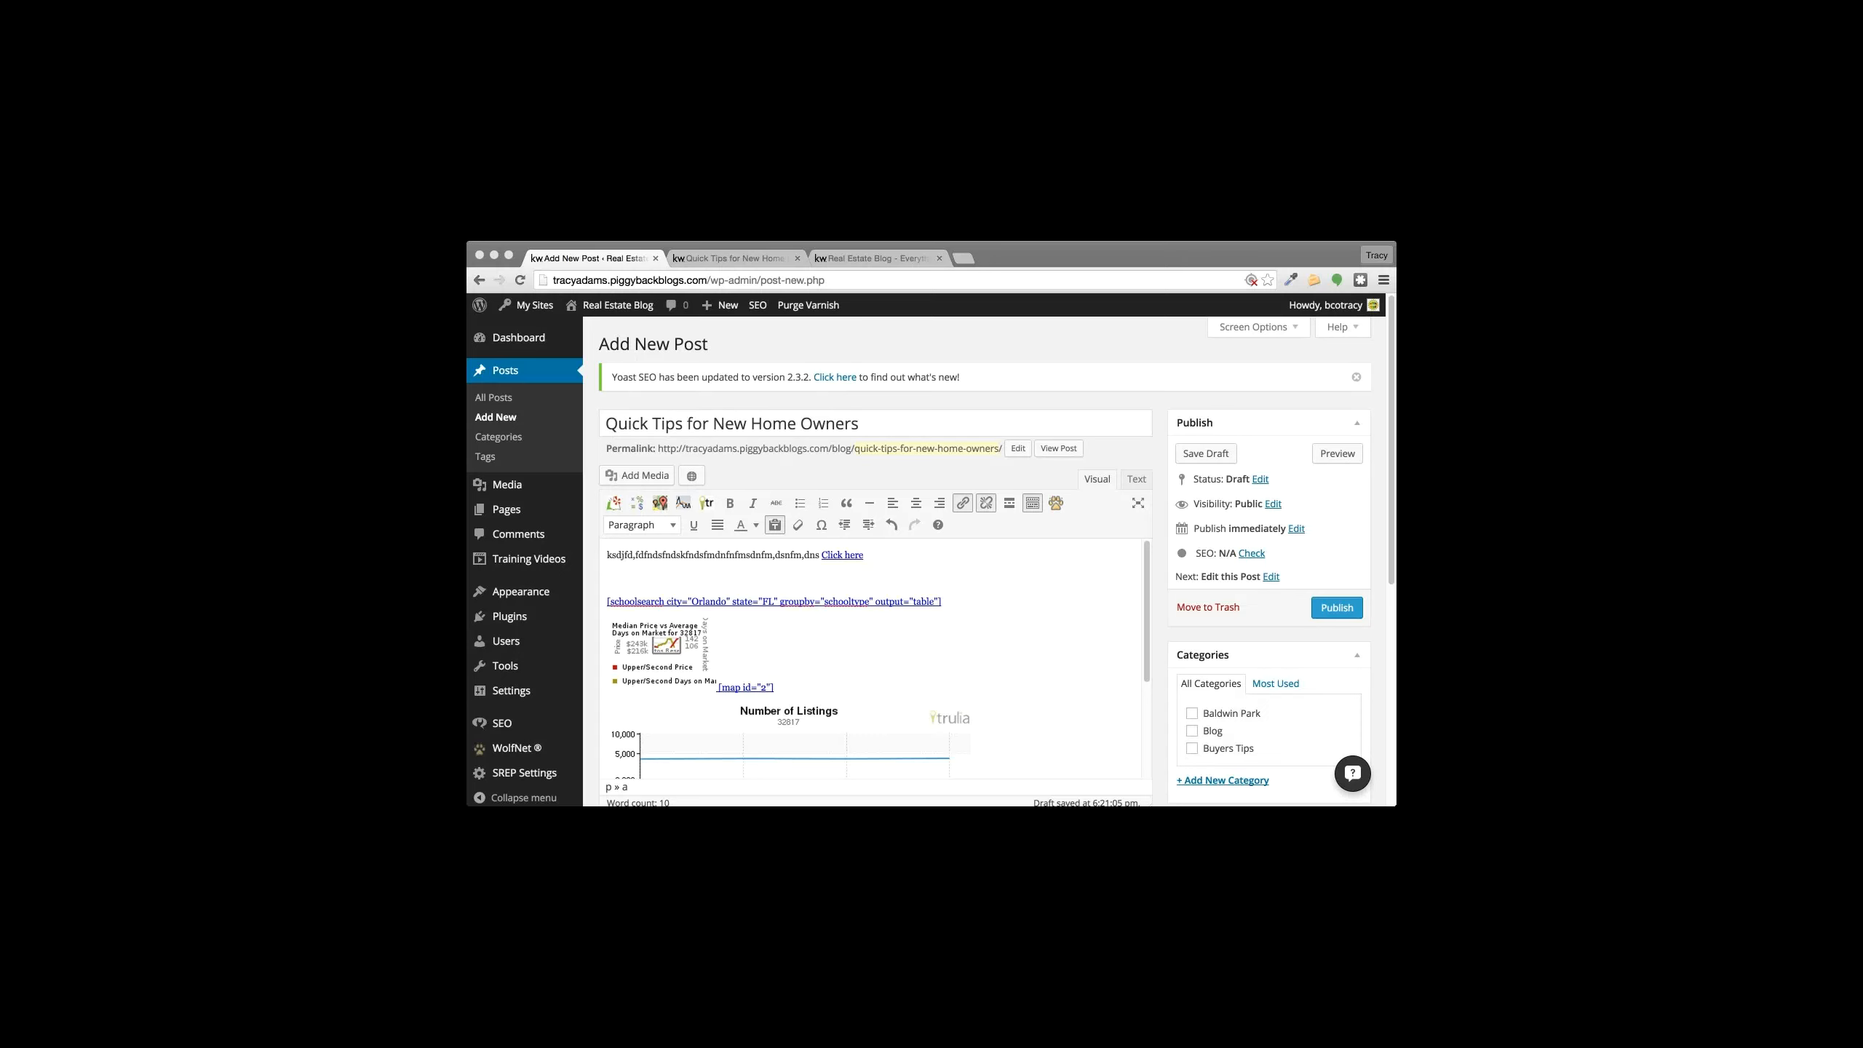
# Step: Examine the Orlando school listings by school type in the preview of the Quick Tips for New Home Owners post
pyautogui.click(747, 257)
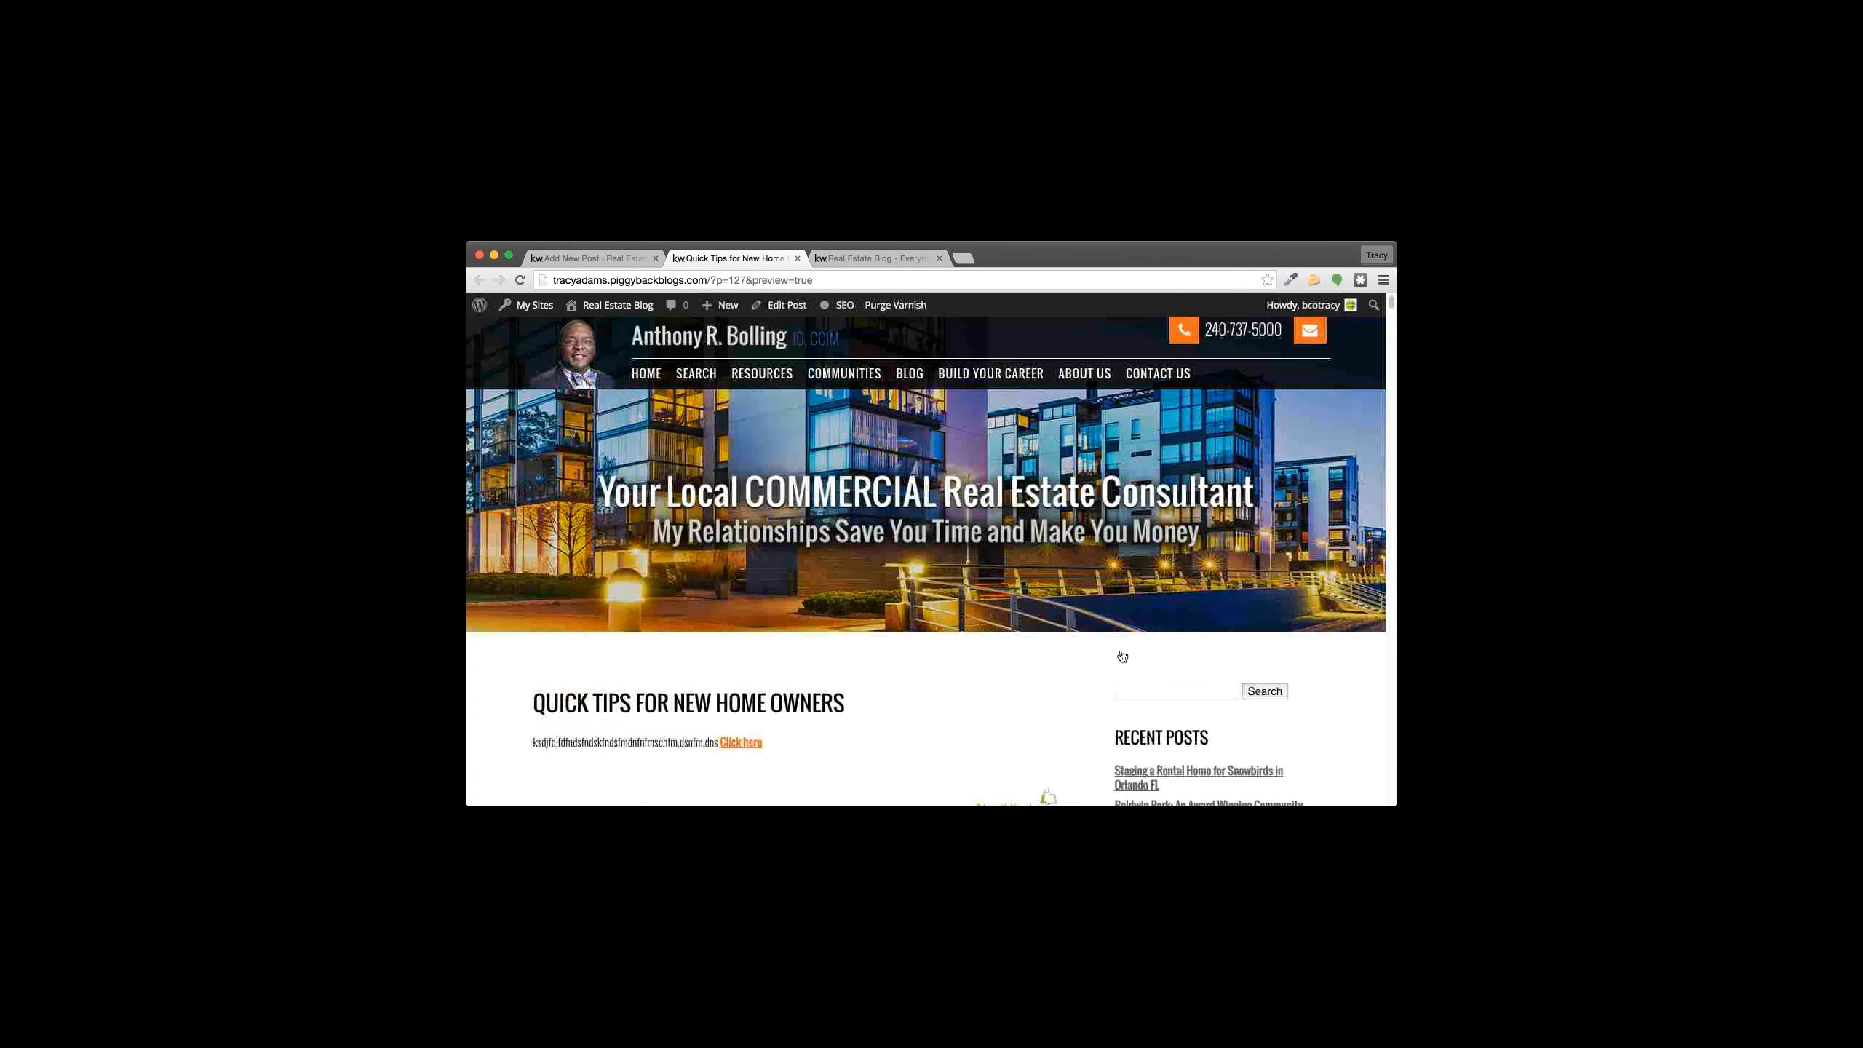
pyautogui.scroll(-5, 1028, 734)
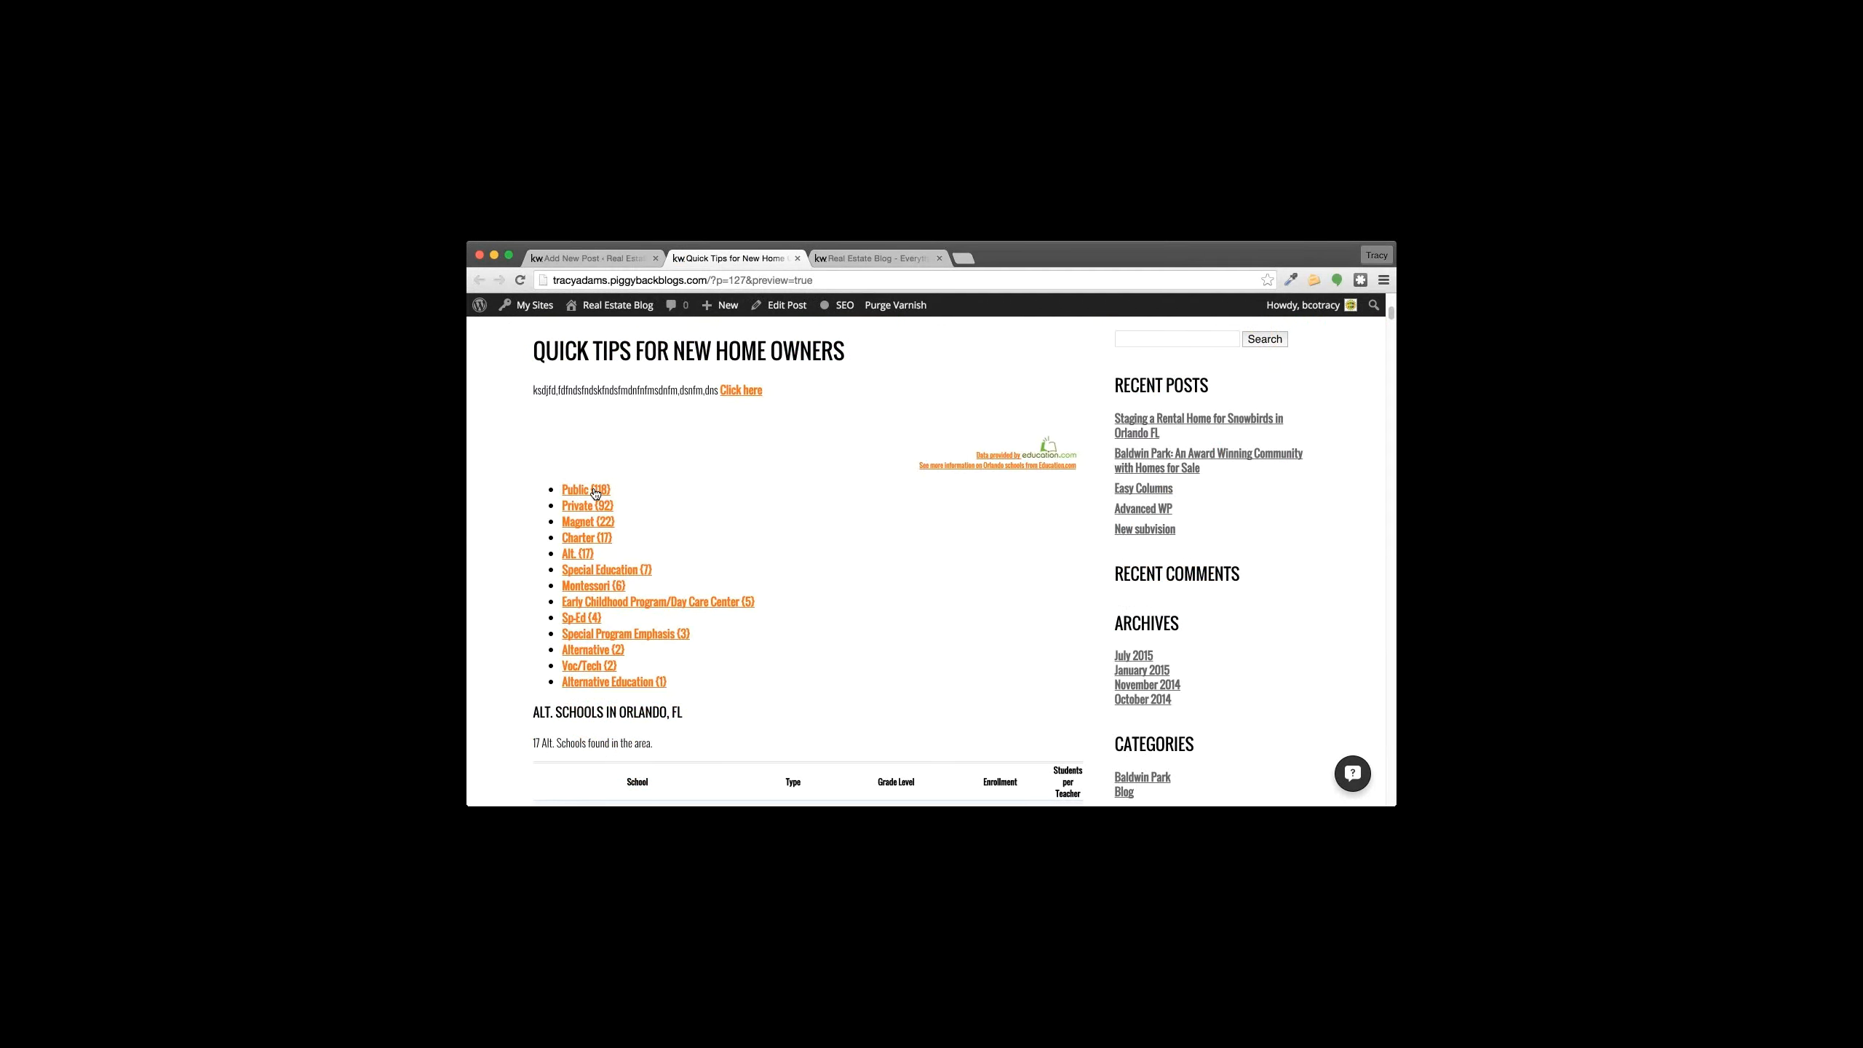
pyautogui.scroll(-3, 995, 622)
pyautogui.scroll(-8, 658, 662)
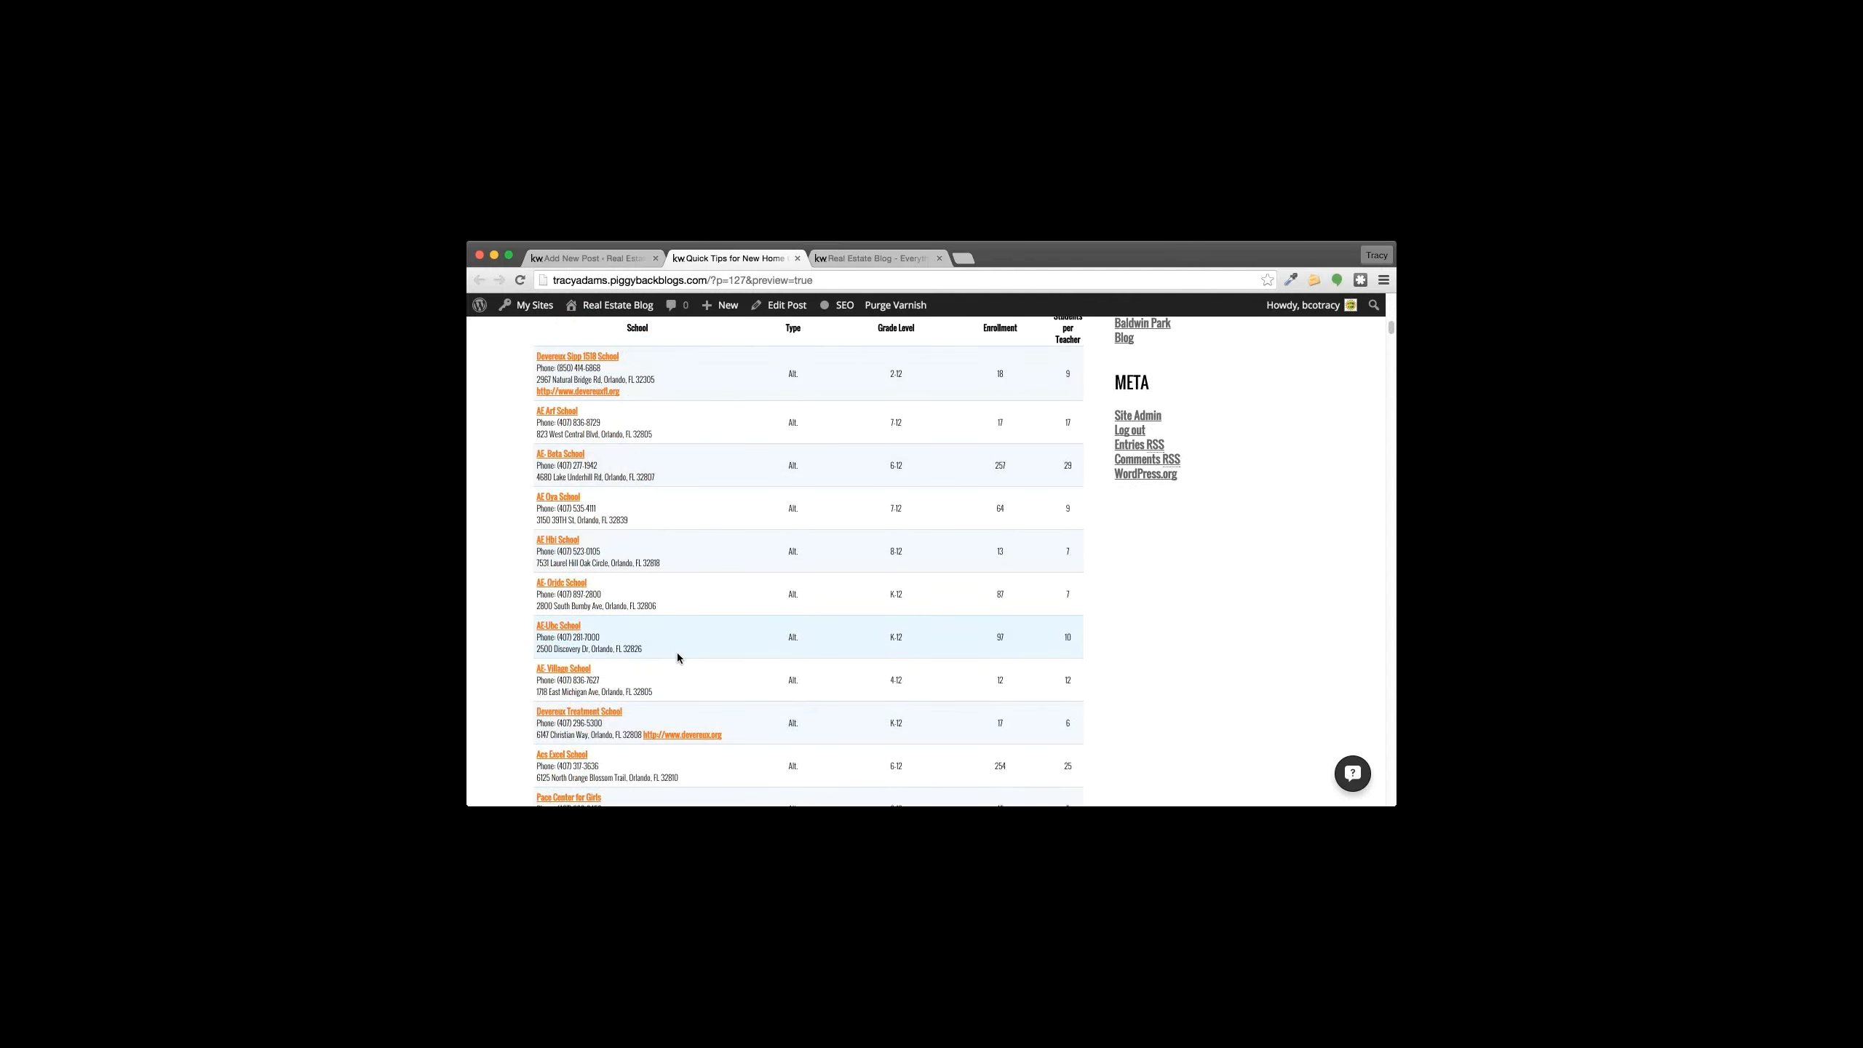
pyautogui.scroll(-20, 677, 652)
pyautogui.scroll(-20, 677, 652)
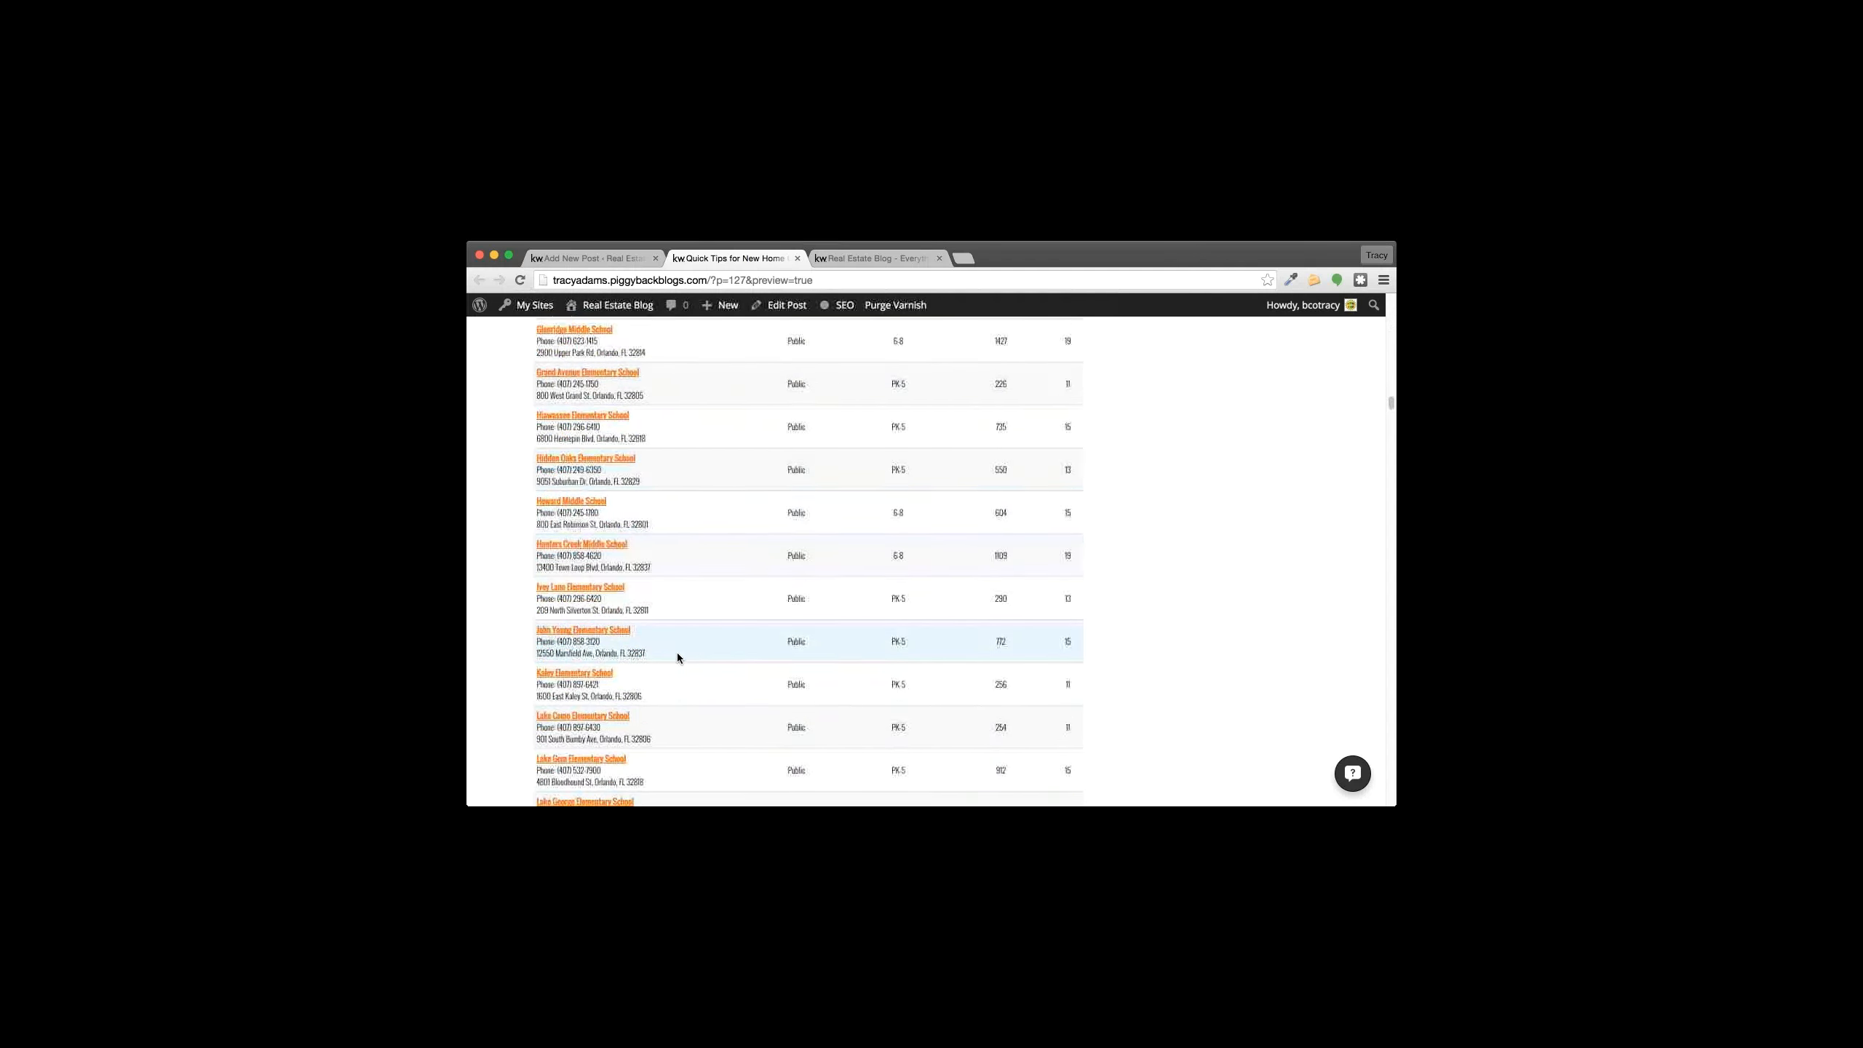
pyautogui.scroll(-15, 677, 652)
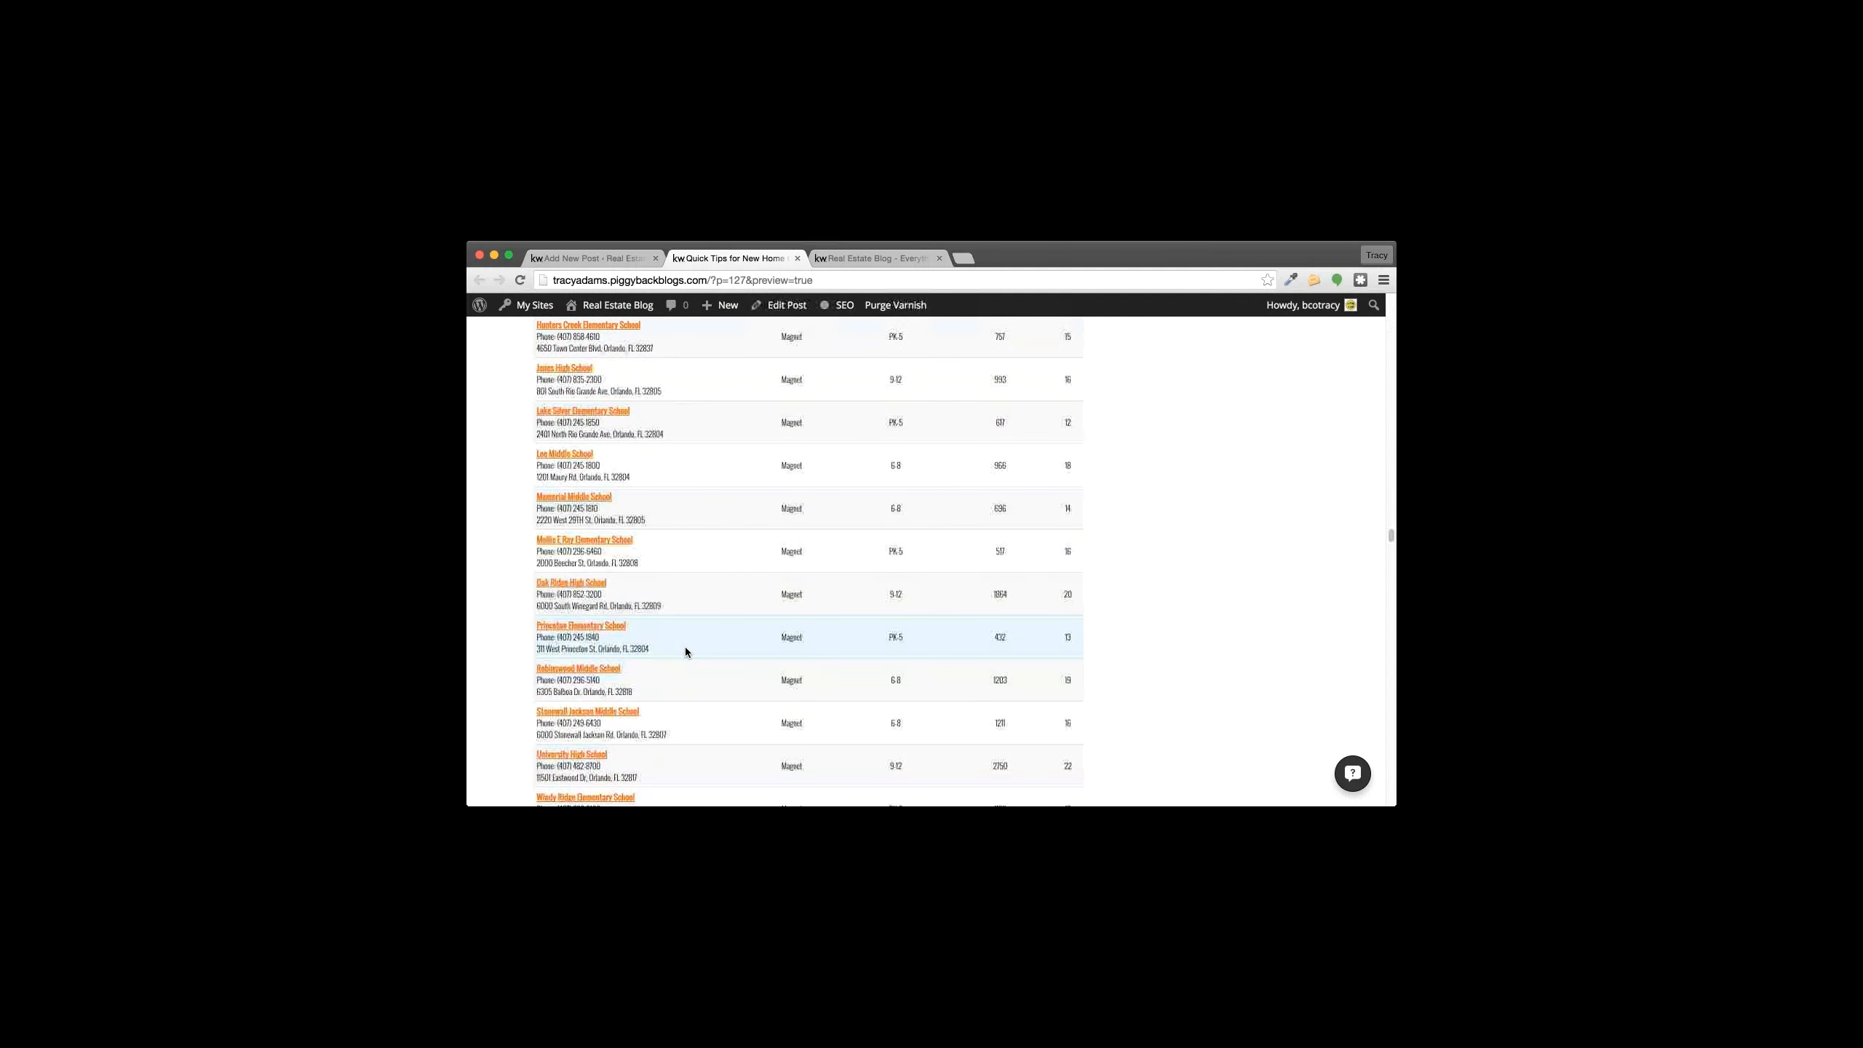
pyautogui.scroll(-10, 687, 645)
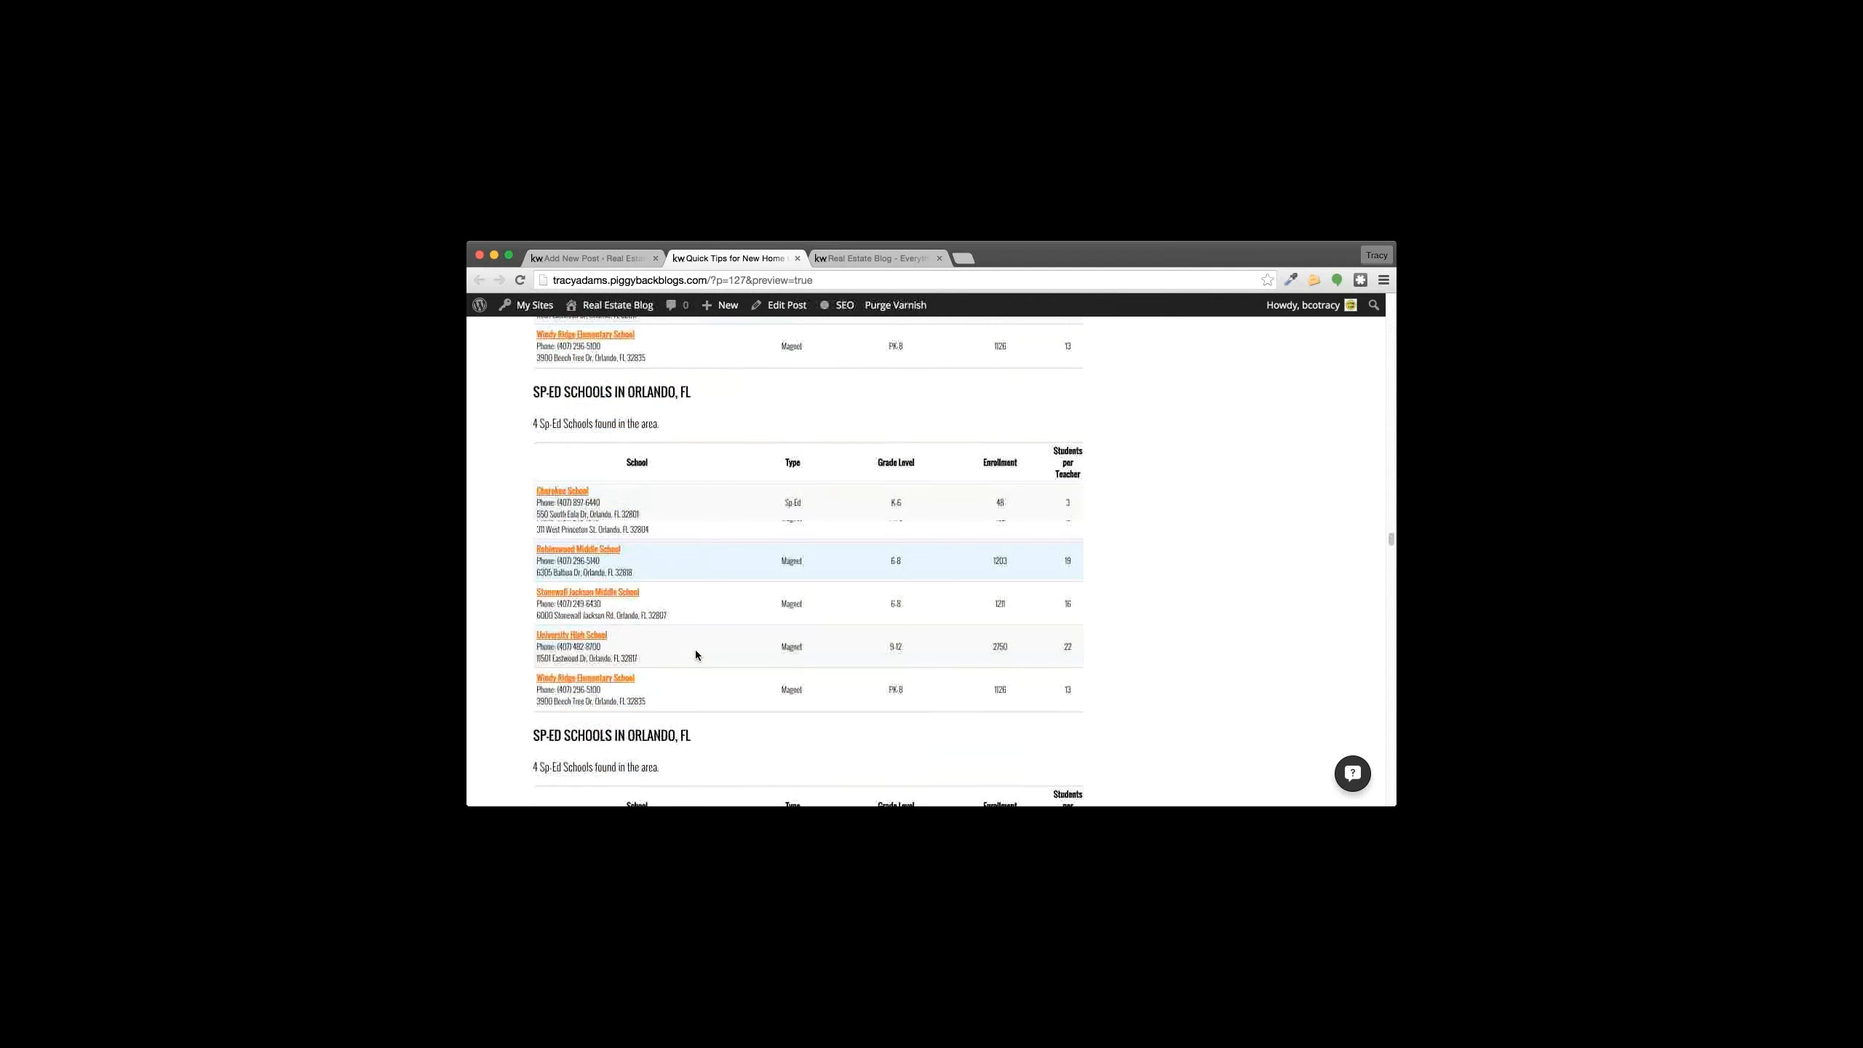
pyautogui.scroll(-20, 730, 615)
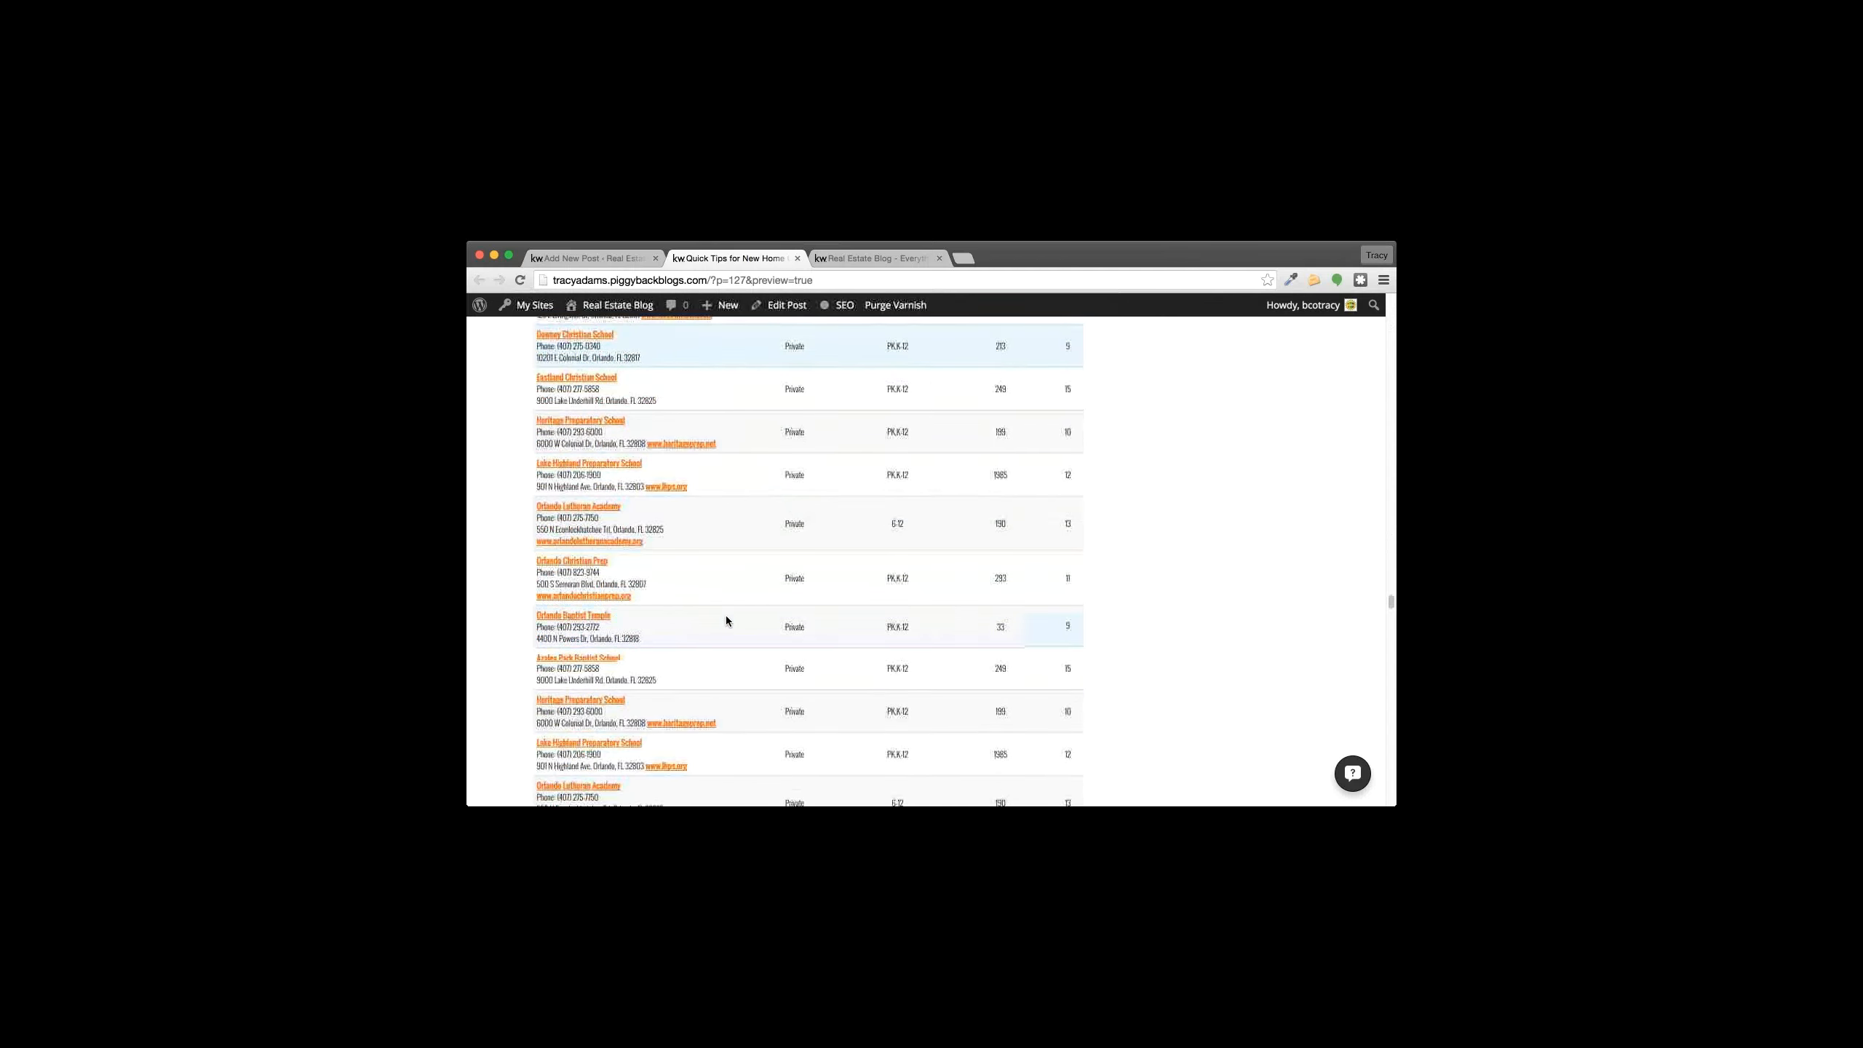
pyautogui.scroll(-20, 727, 621)
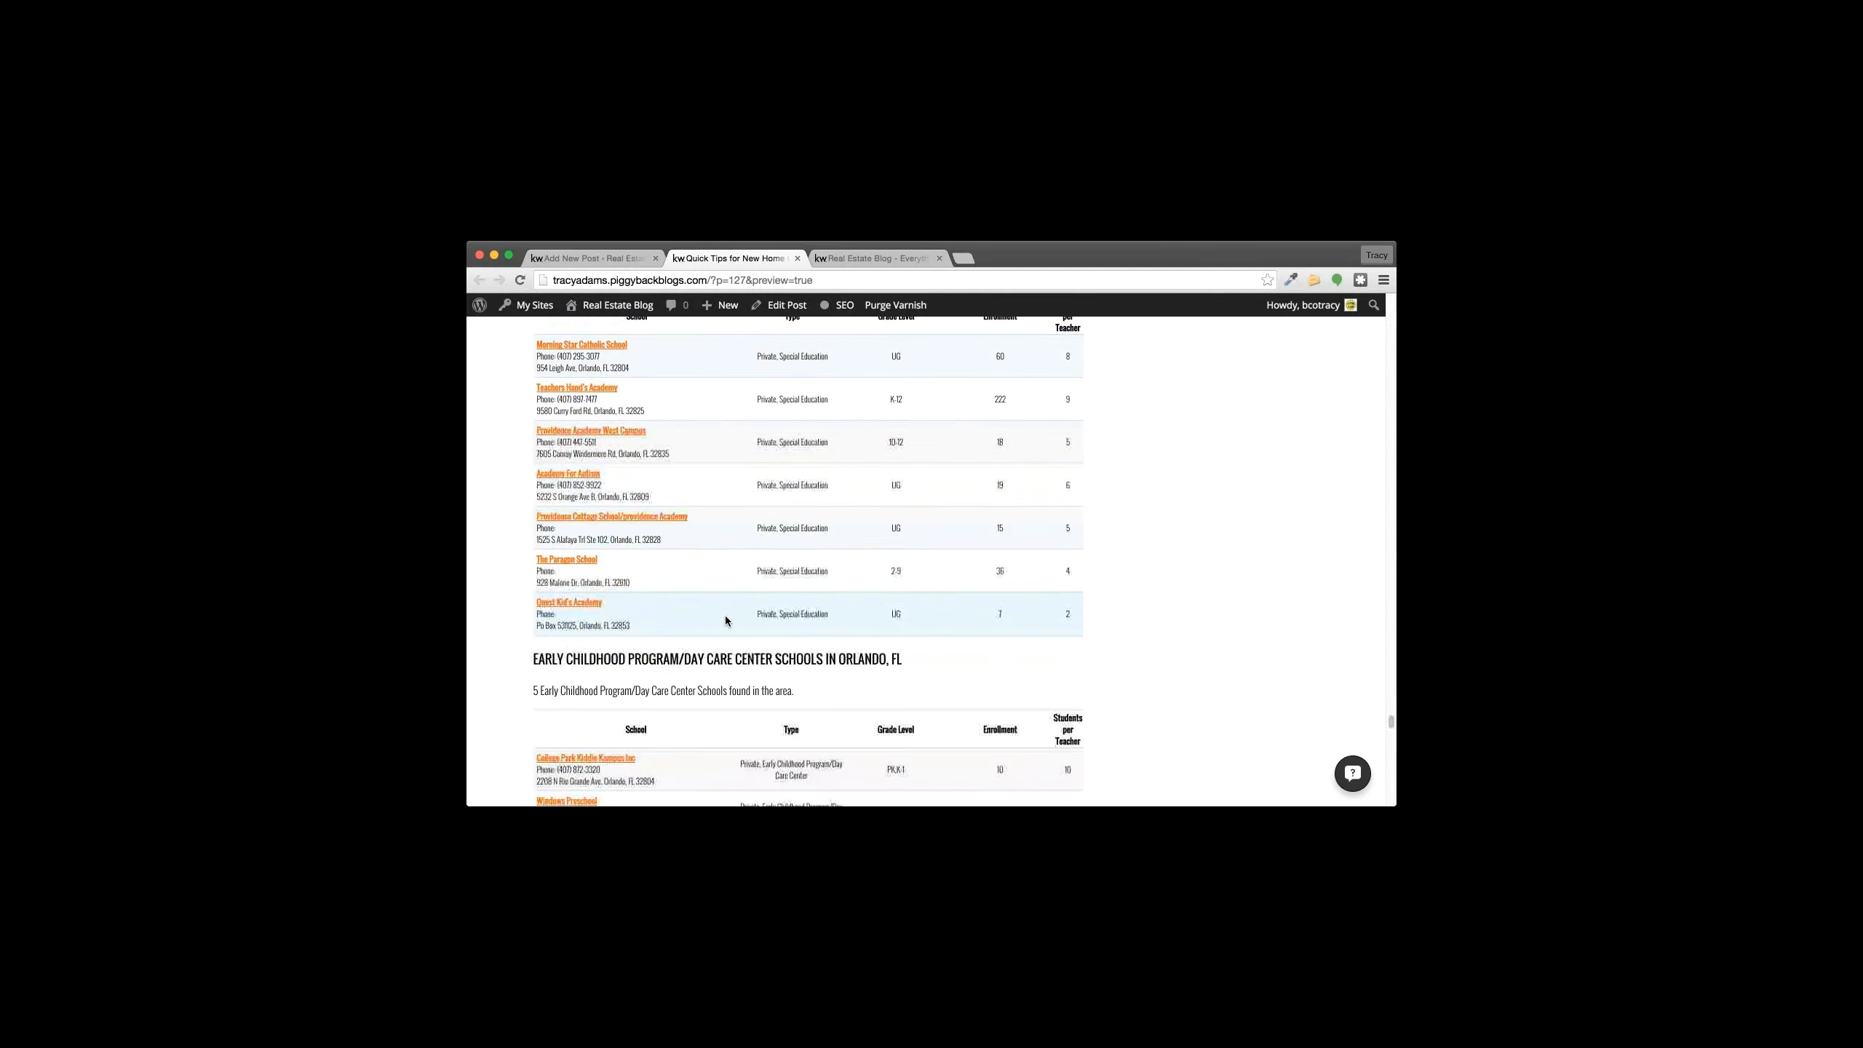
# Step: Examine how the median price chart, the 32817 map and the Trulia listings graph appear at the end of the previewed post
pyautogui.scroll(-10, 725, 614)
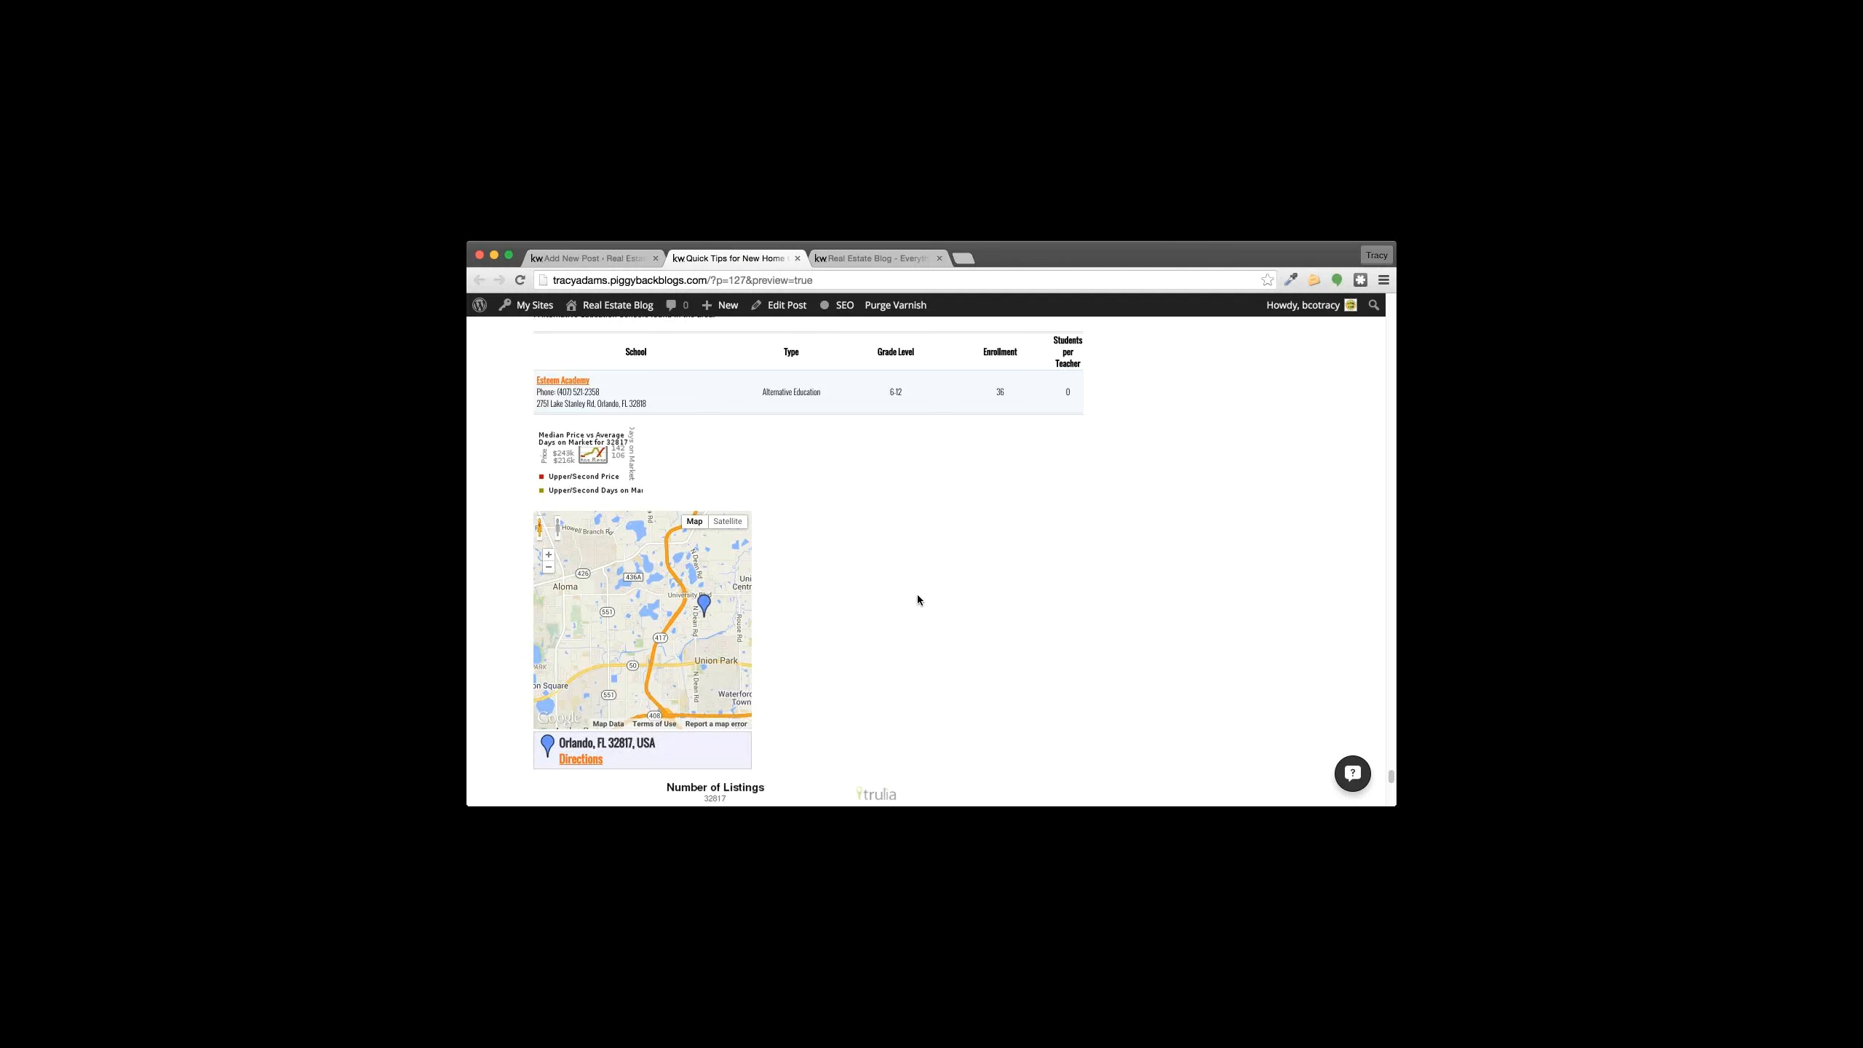
pyautogui.scroll(2, 919, 595)
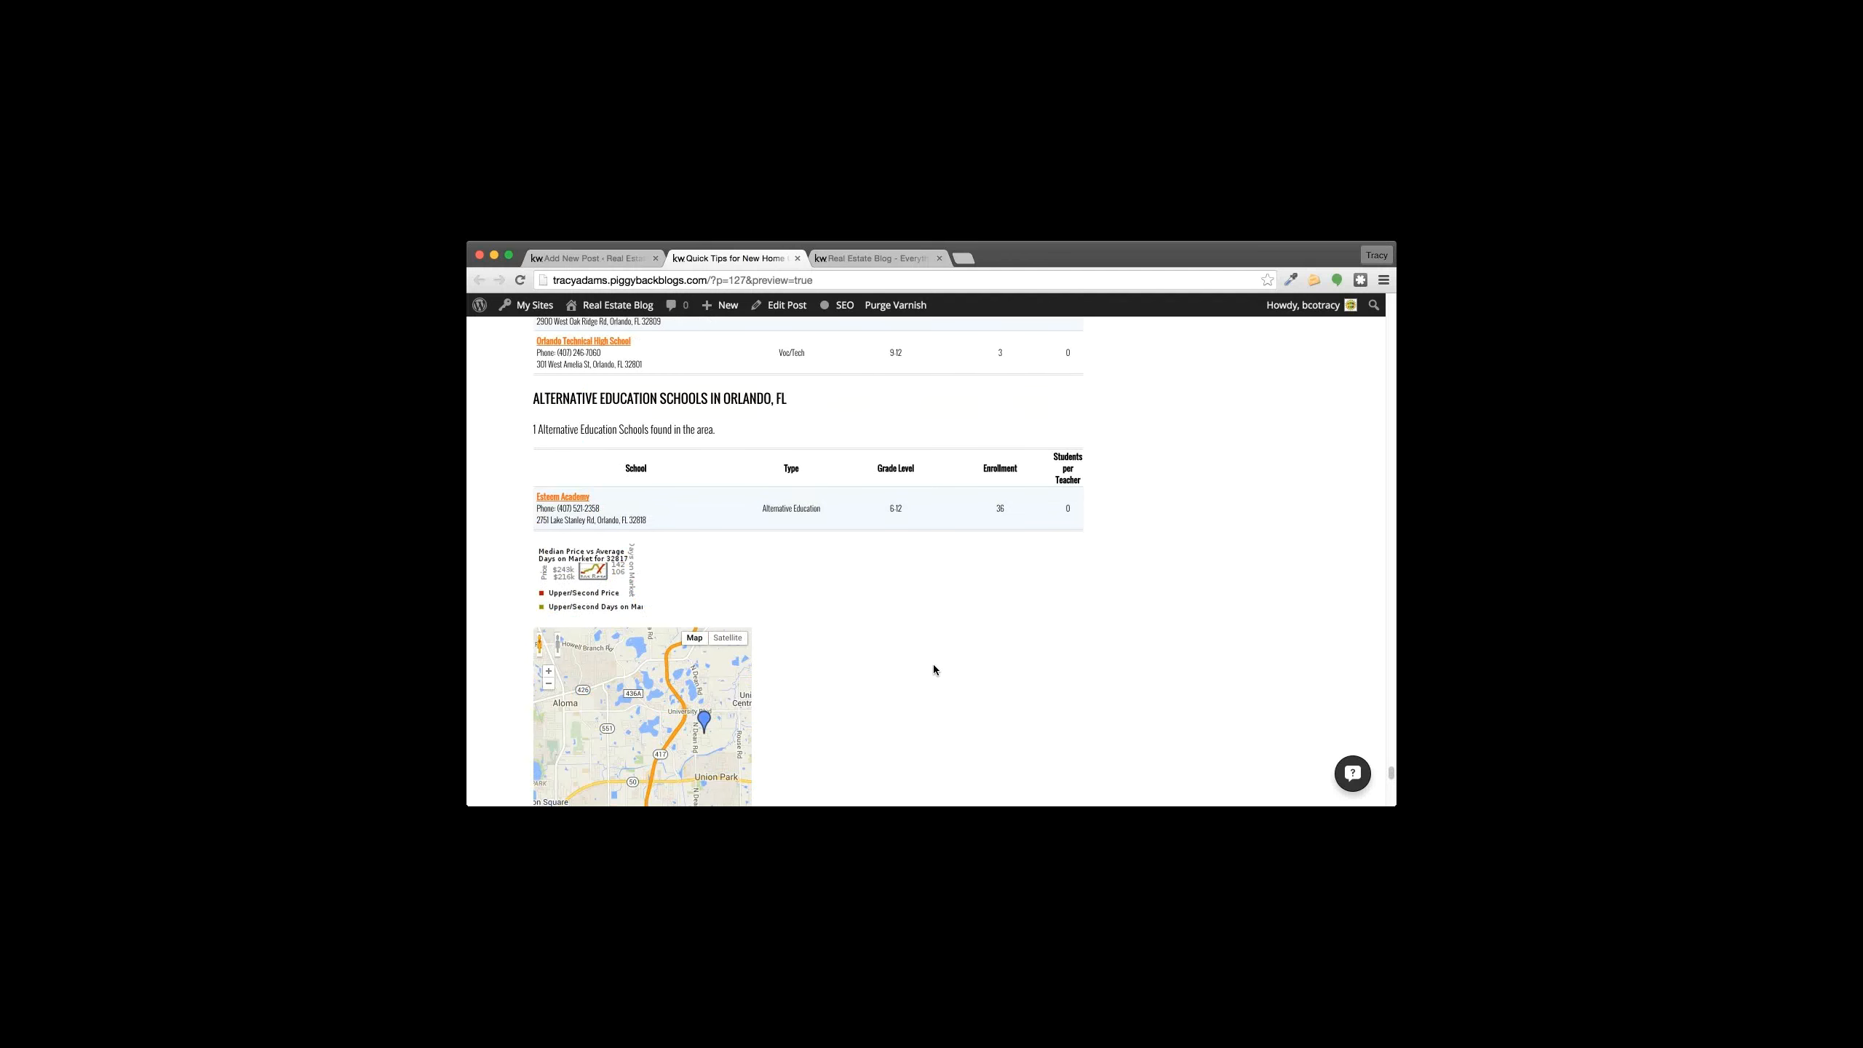
pyautogui.scroll(-3, 894, 625)
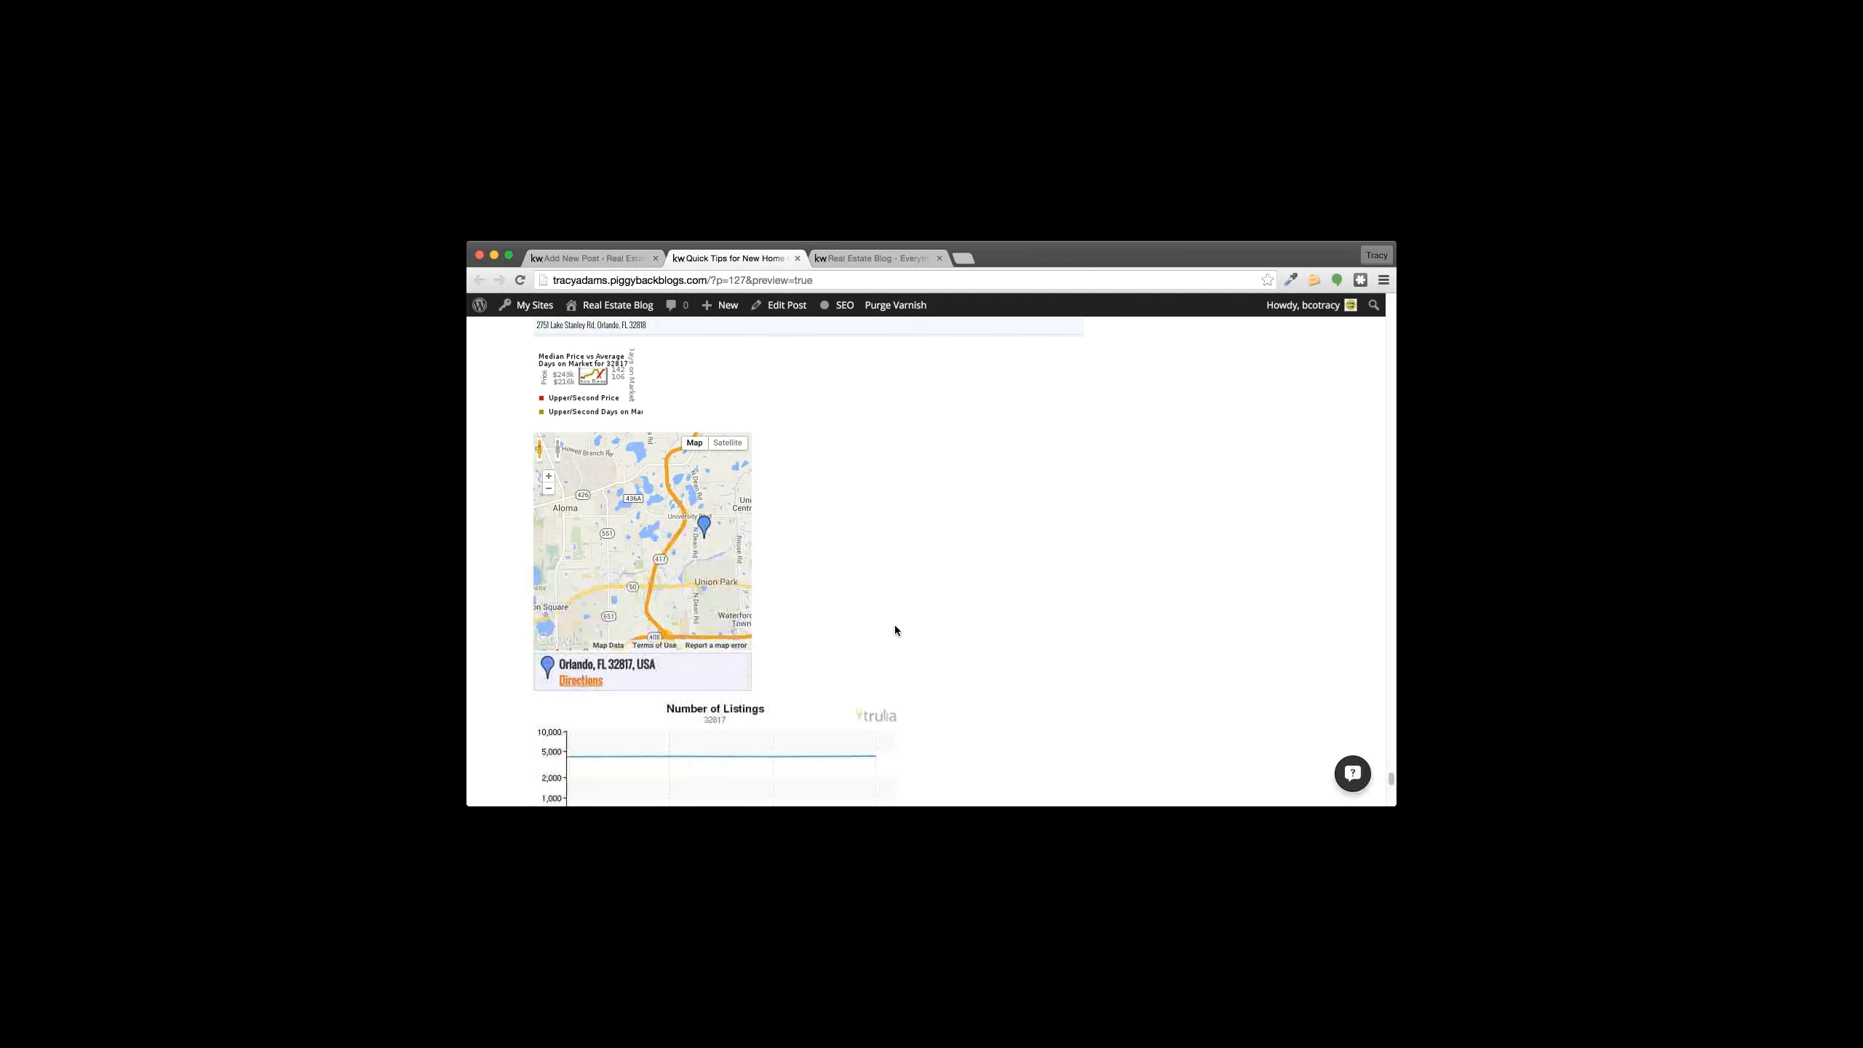
pyautogui.scroll(-6, 861, 546)
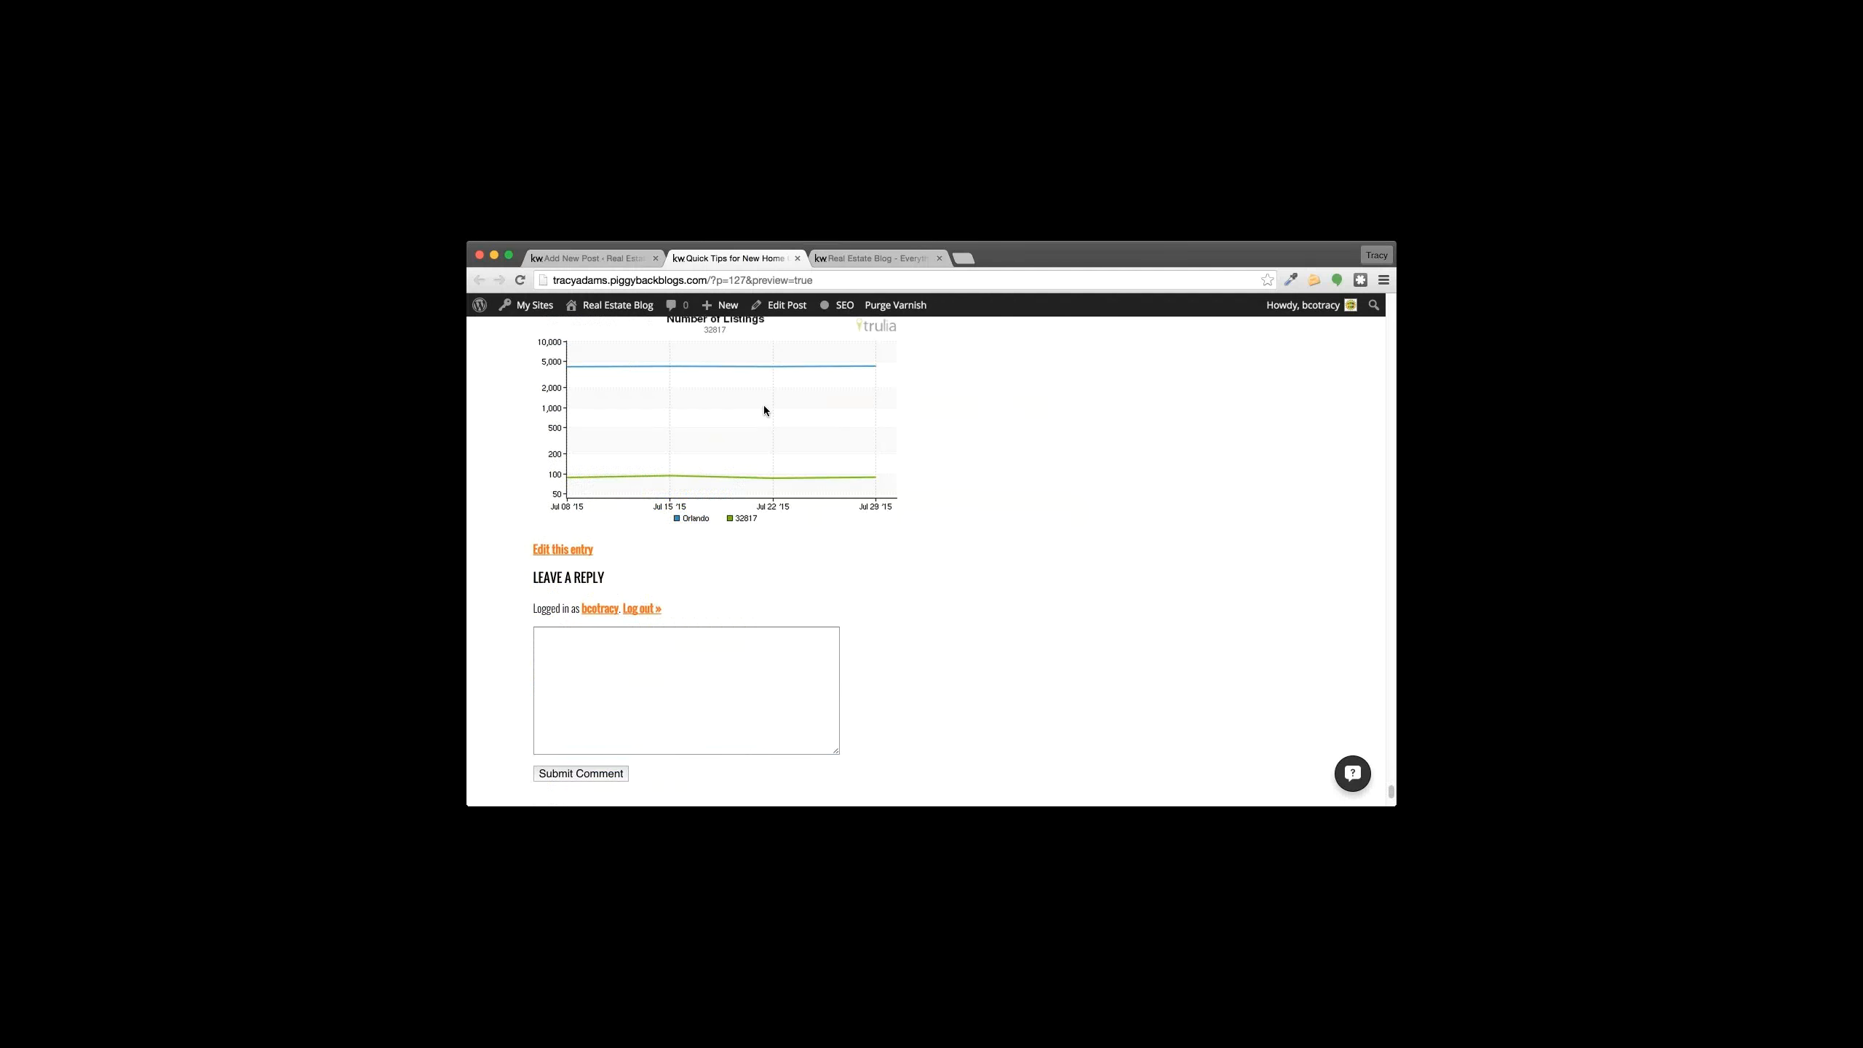
pyautogui.scroll(9, 768, 462)
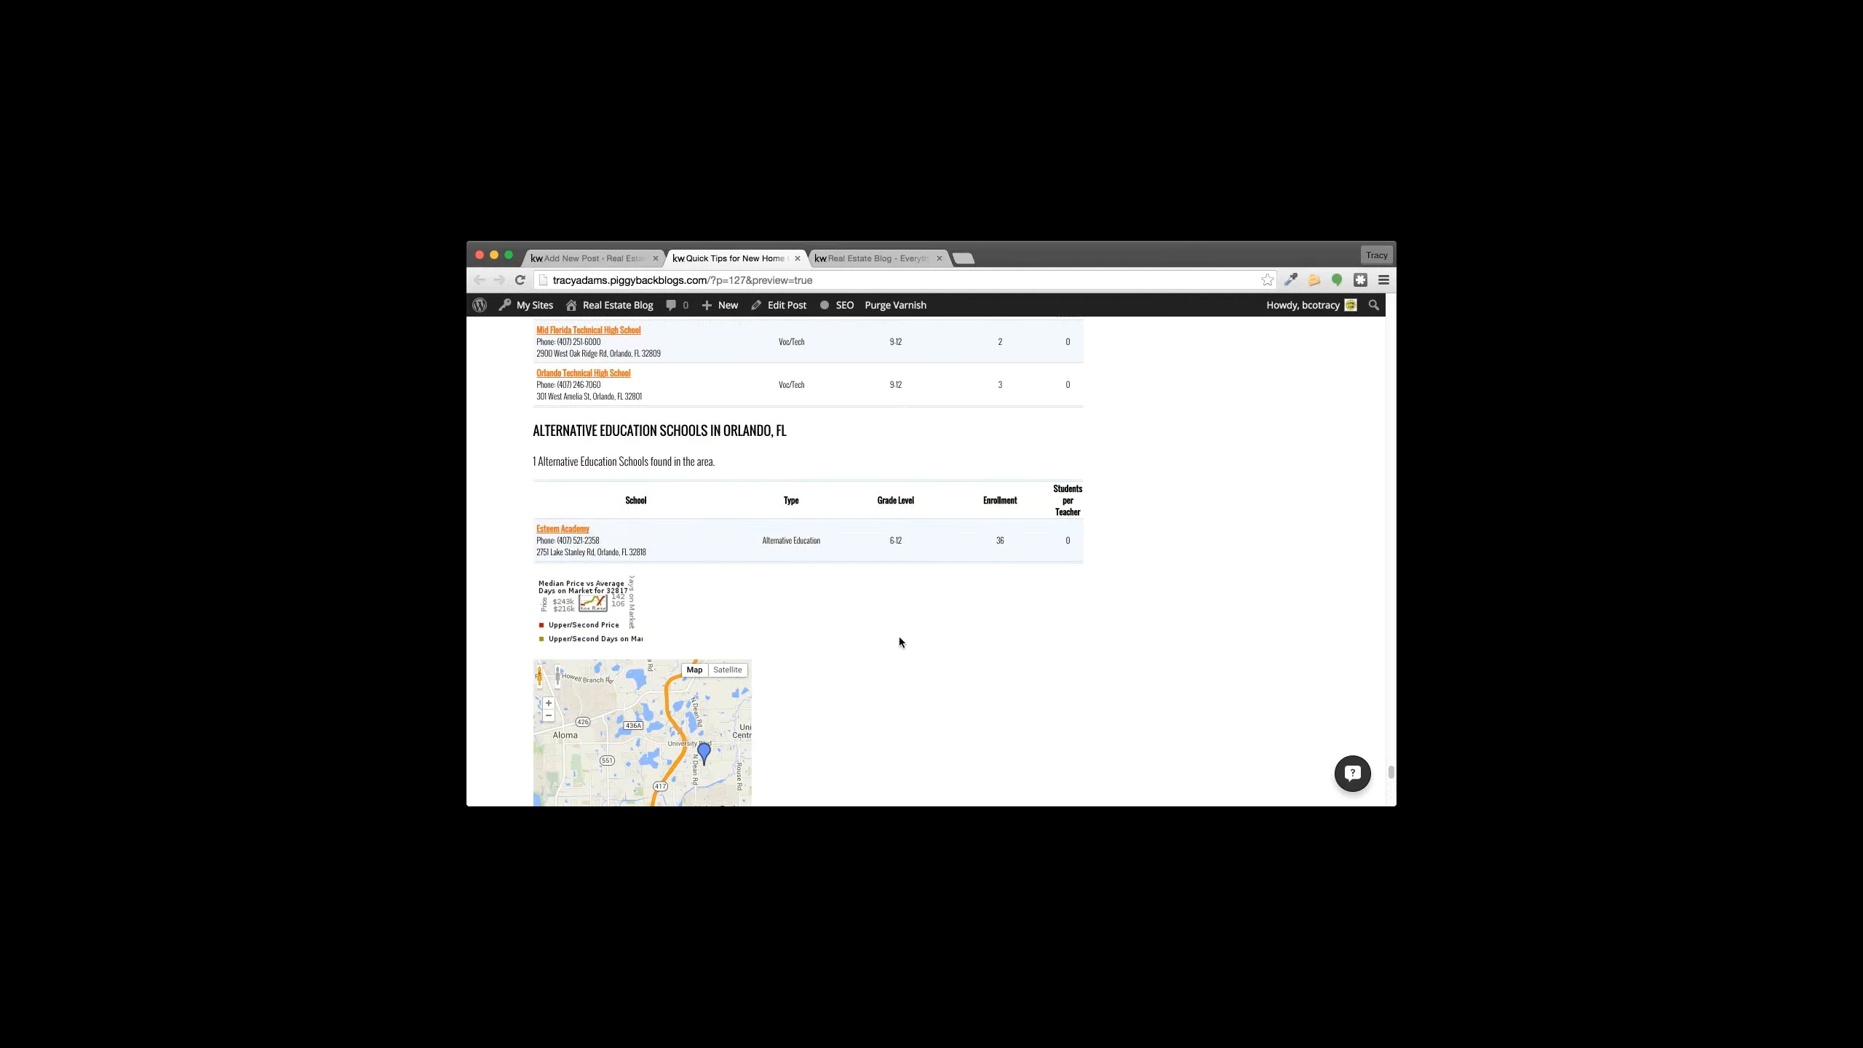
# Step: Return to the post editor and delete the entire body content of the post, from the opening text through the Trulia graph
pyautogui.click(559, 258)
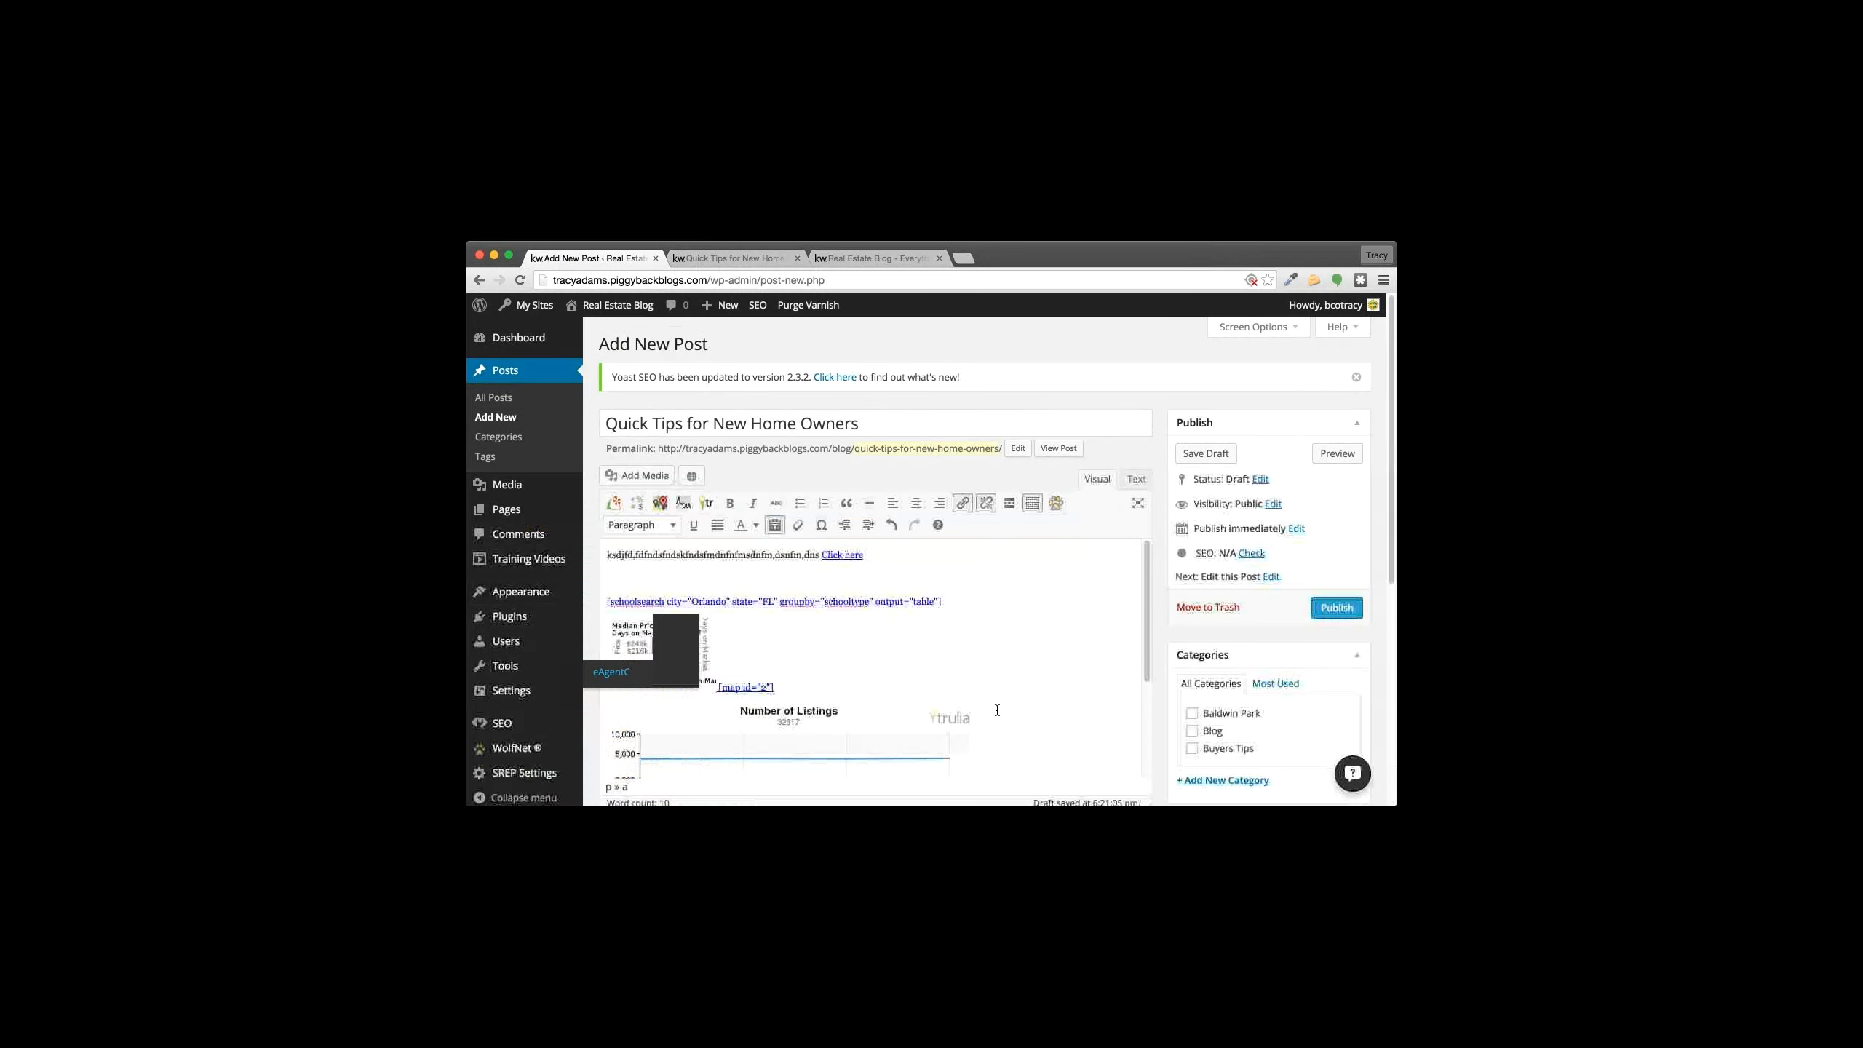
pyautogui.moveTo(1022, 715); pyautogui.dragTo(624, 631)
pyautogui.click(620, 574)
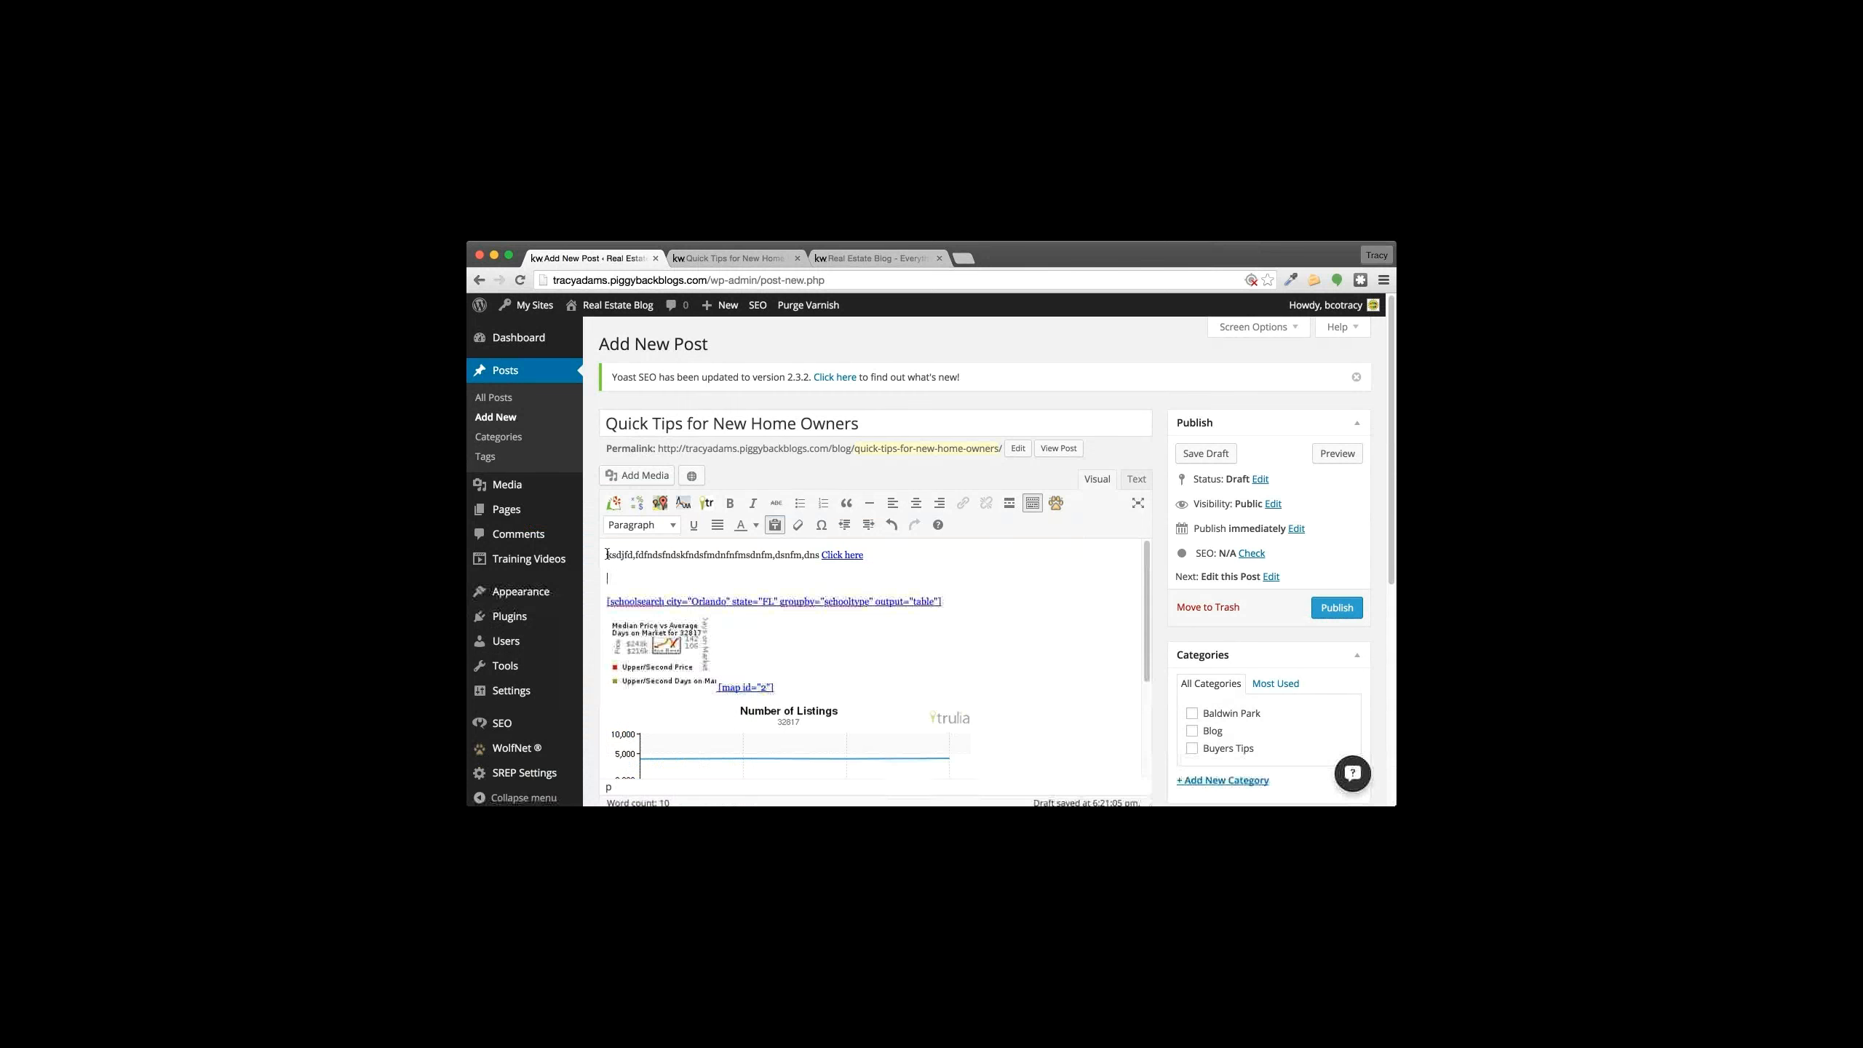
pyautogui.moveTo(607, 554); pyautogui.dragTo(1040, 722)
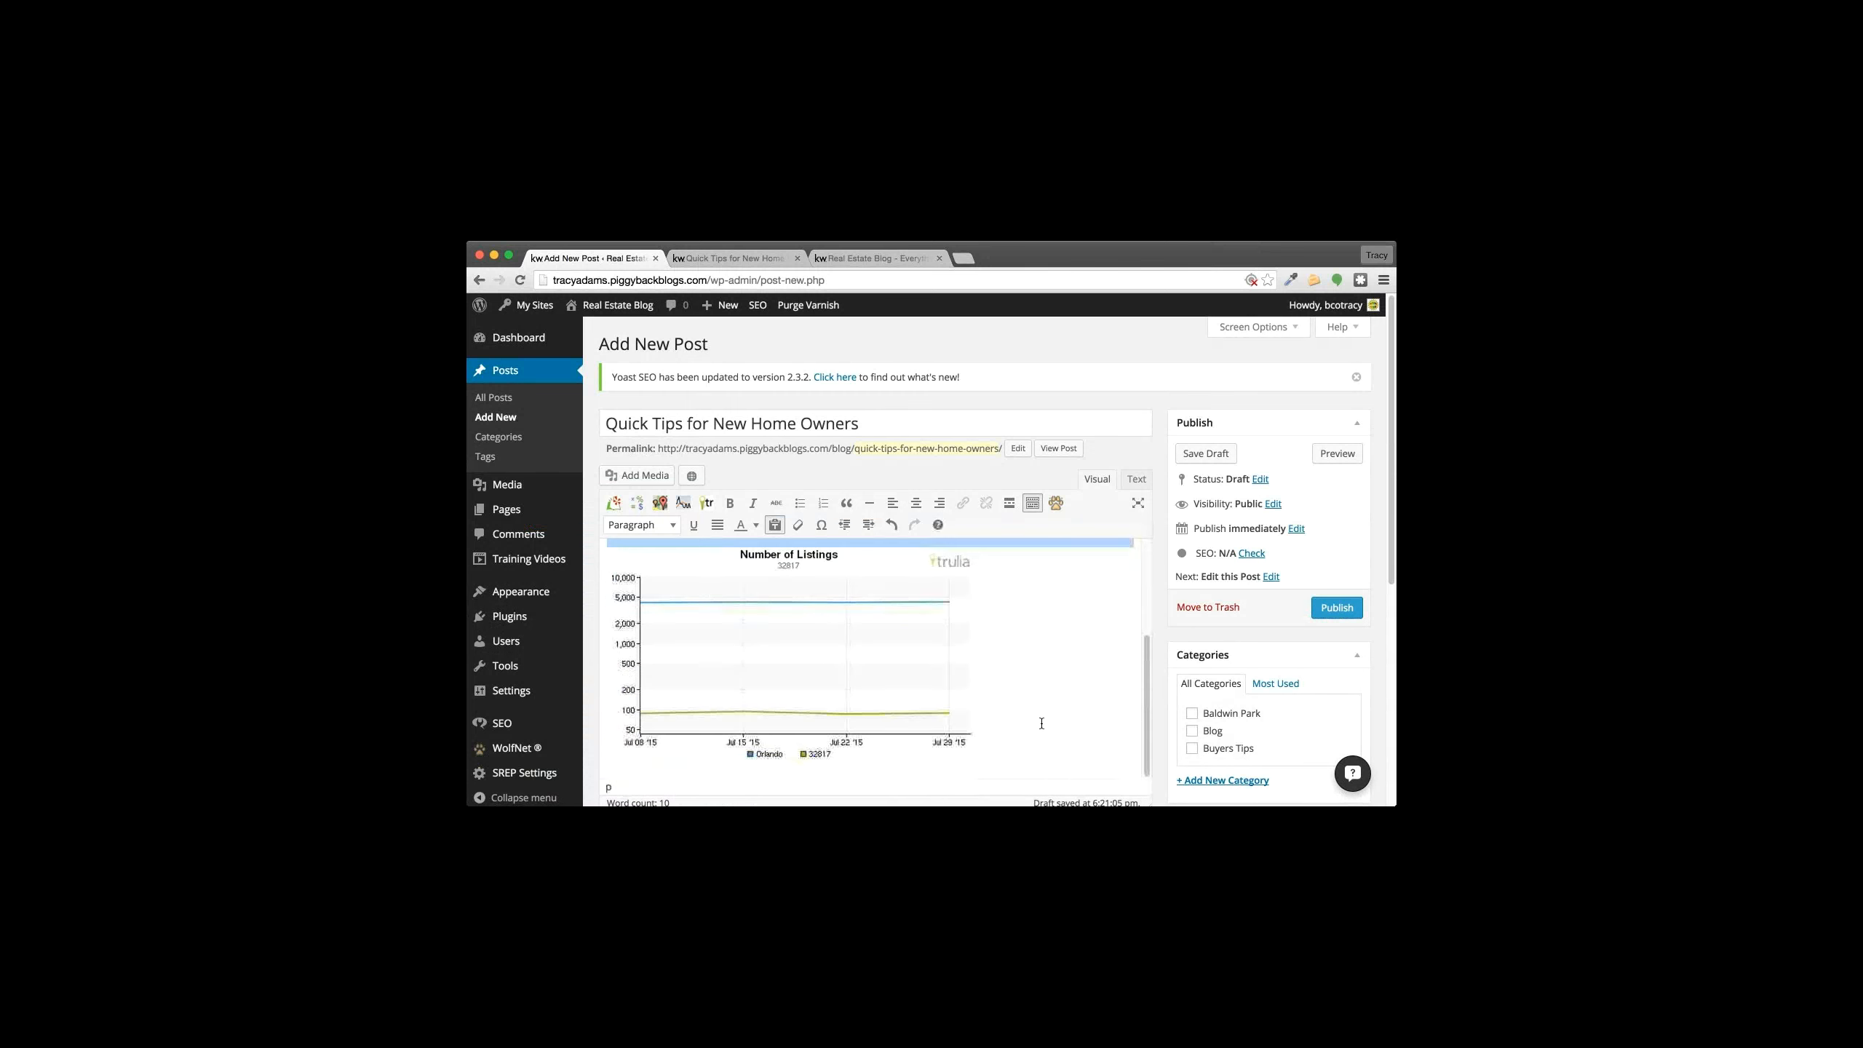
pyautogui.press('BackSpace')
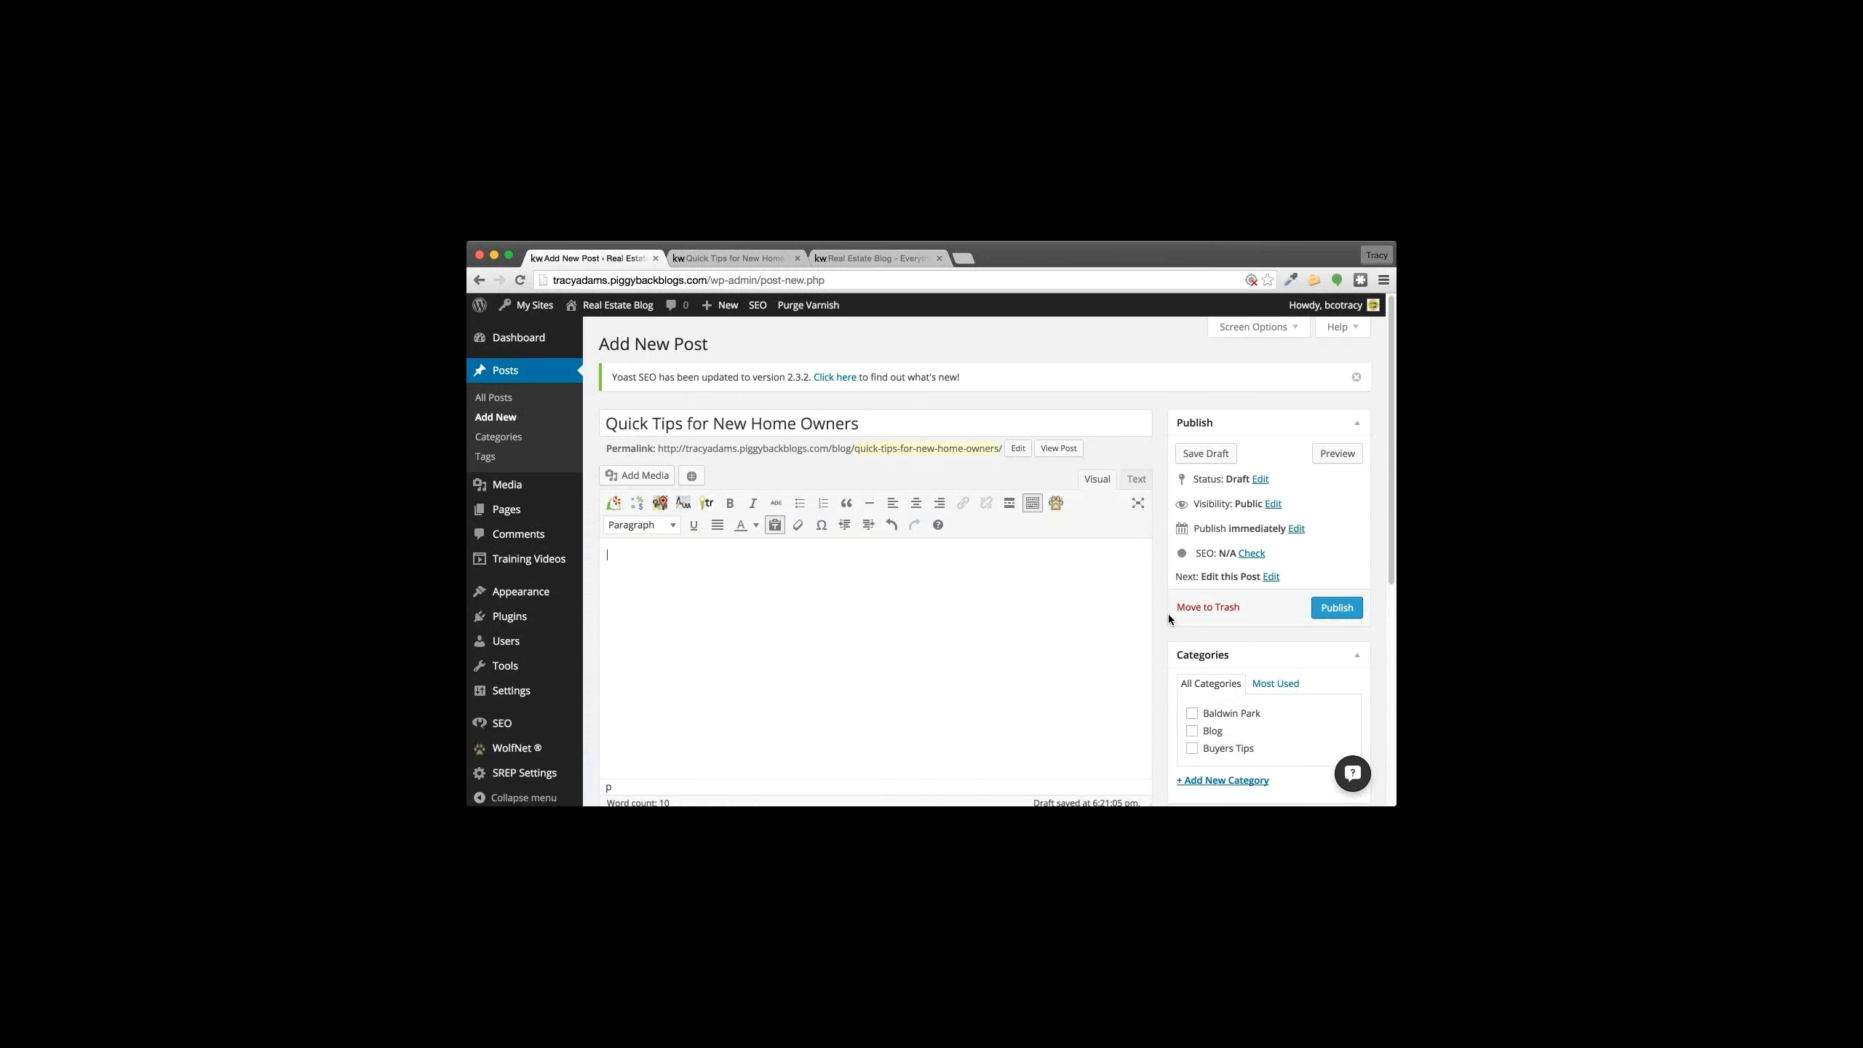
# Step: Create a new category named "Sellers Tips" for the post and save the draft
pyautogui.scroll(-1, 1168, 619)
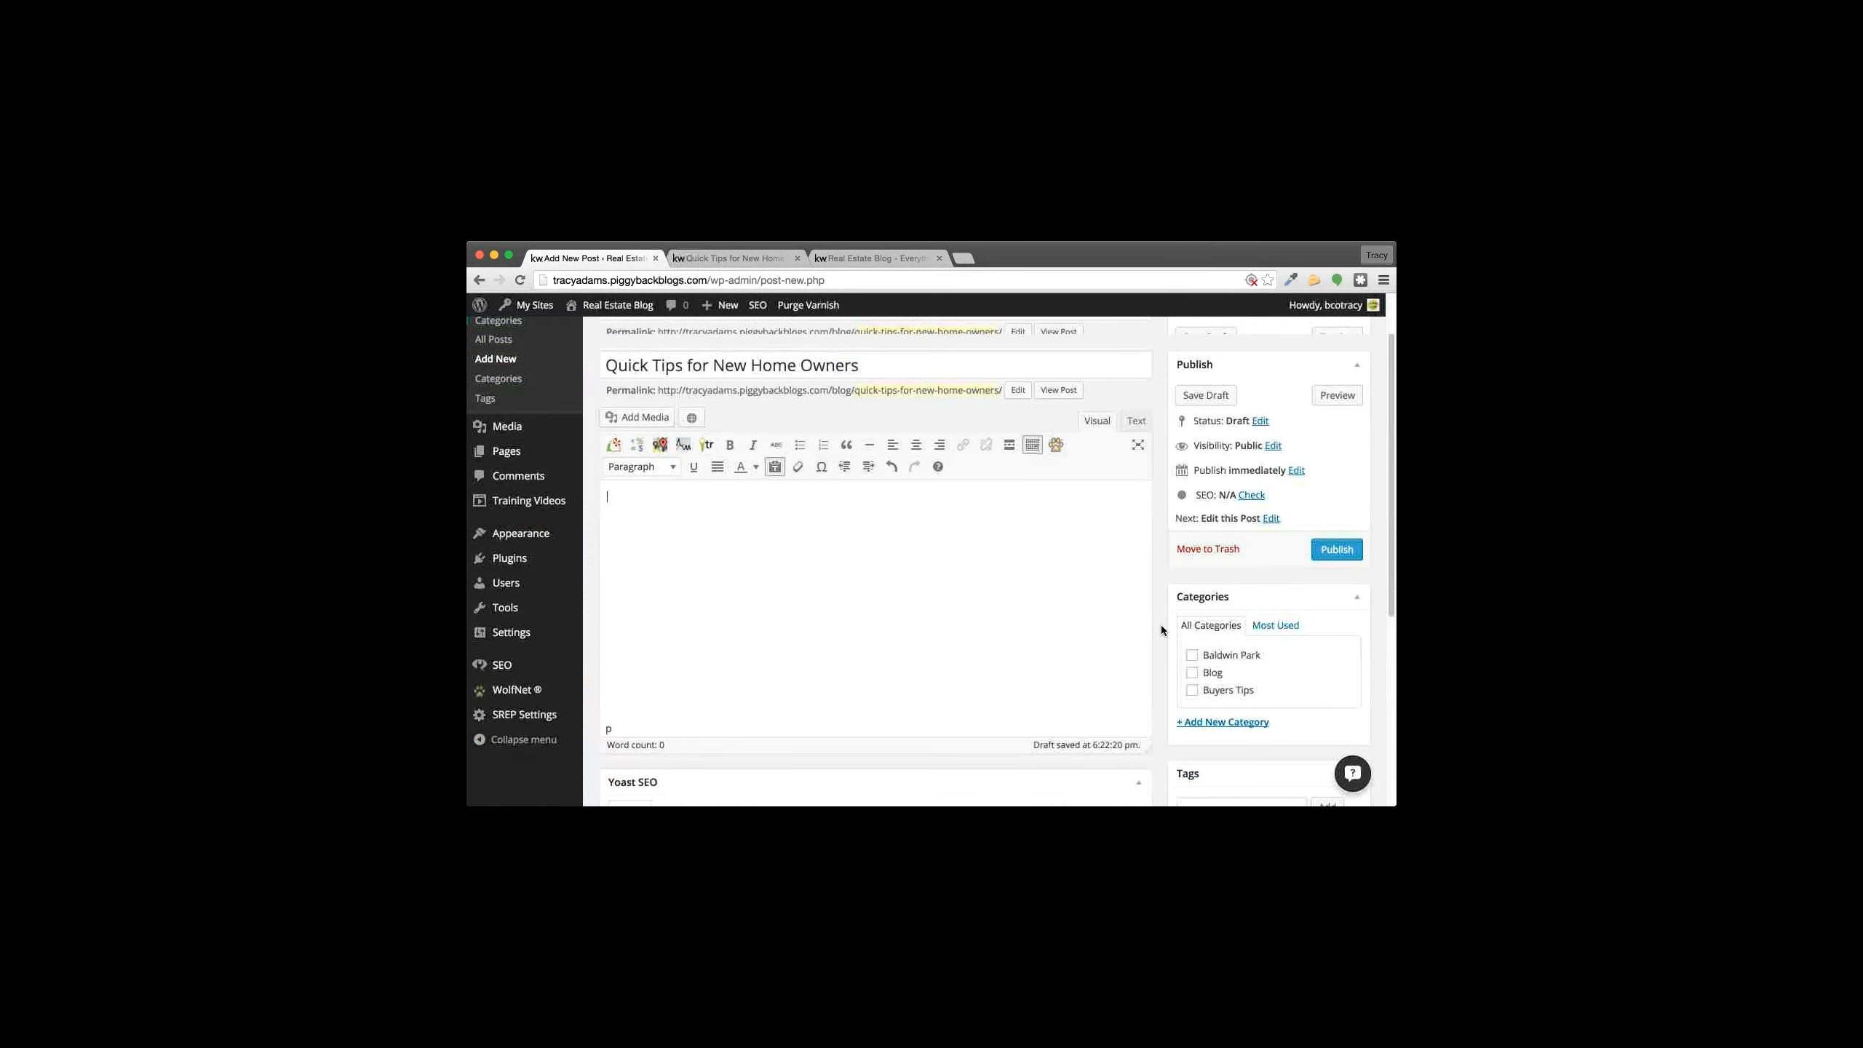
pyautogui.scroll(-3, 1161, 624)
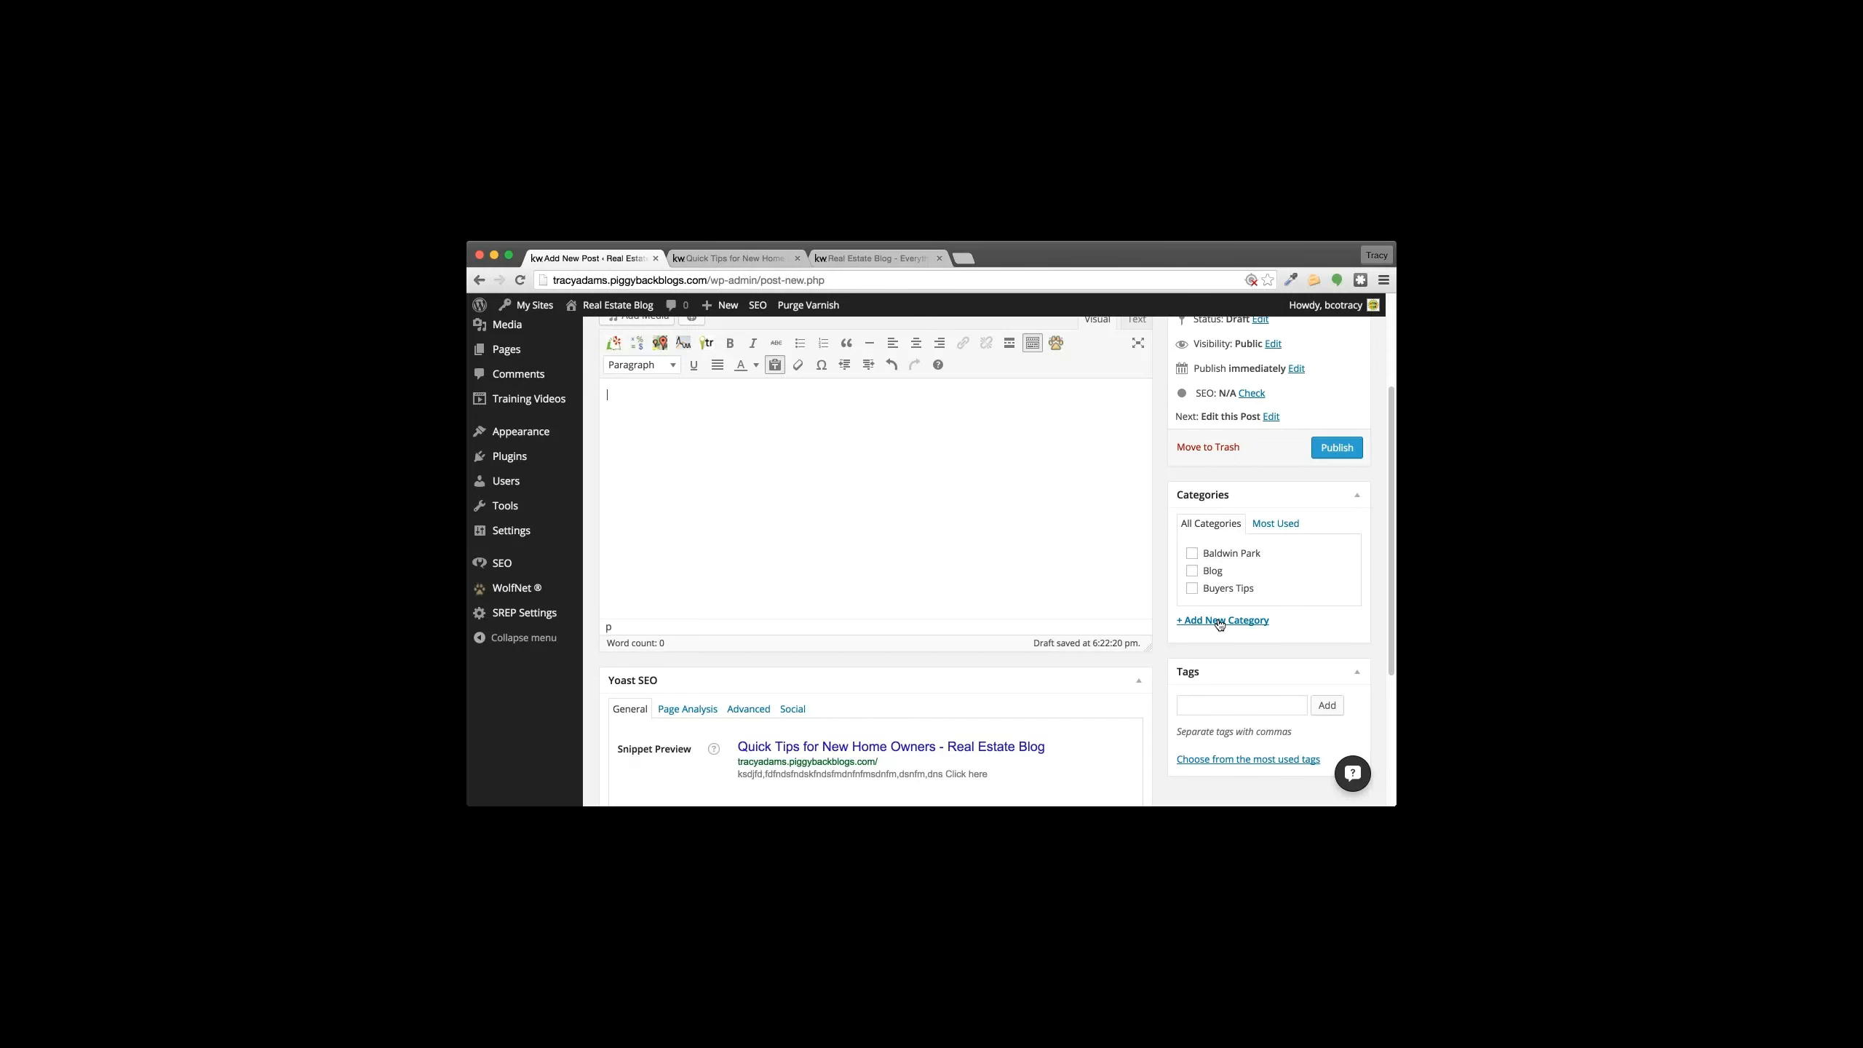
pyautogui.scroll(3, 998, 513)
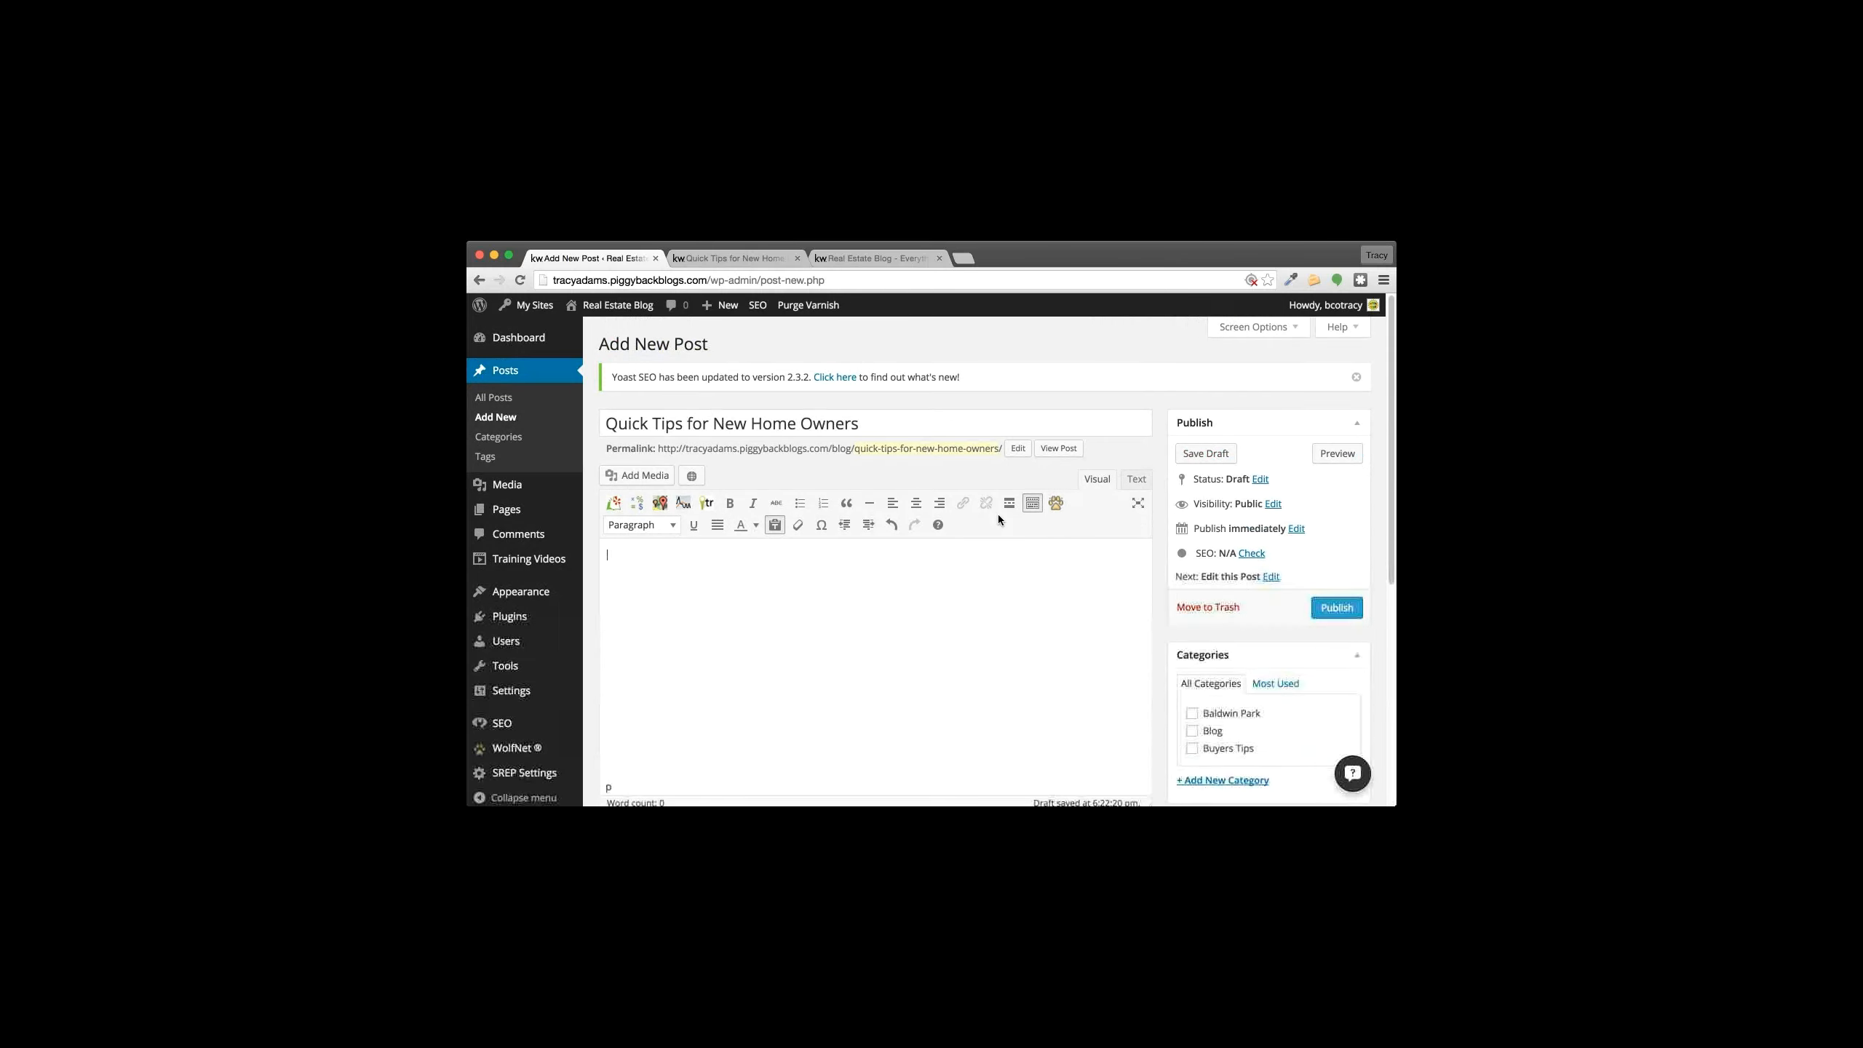
pyautogui.scroll(-7, 998, 517)
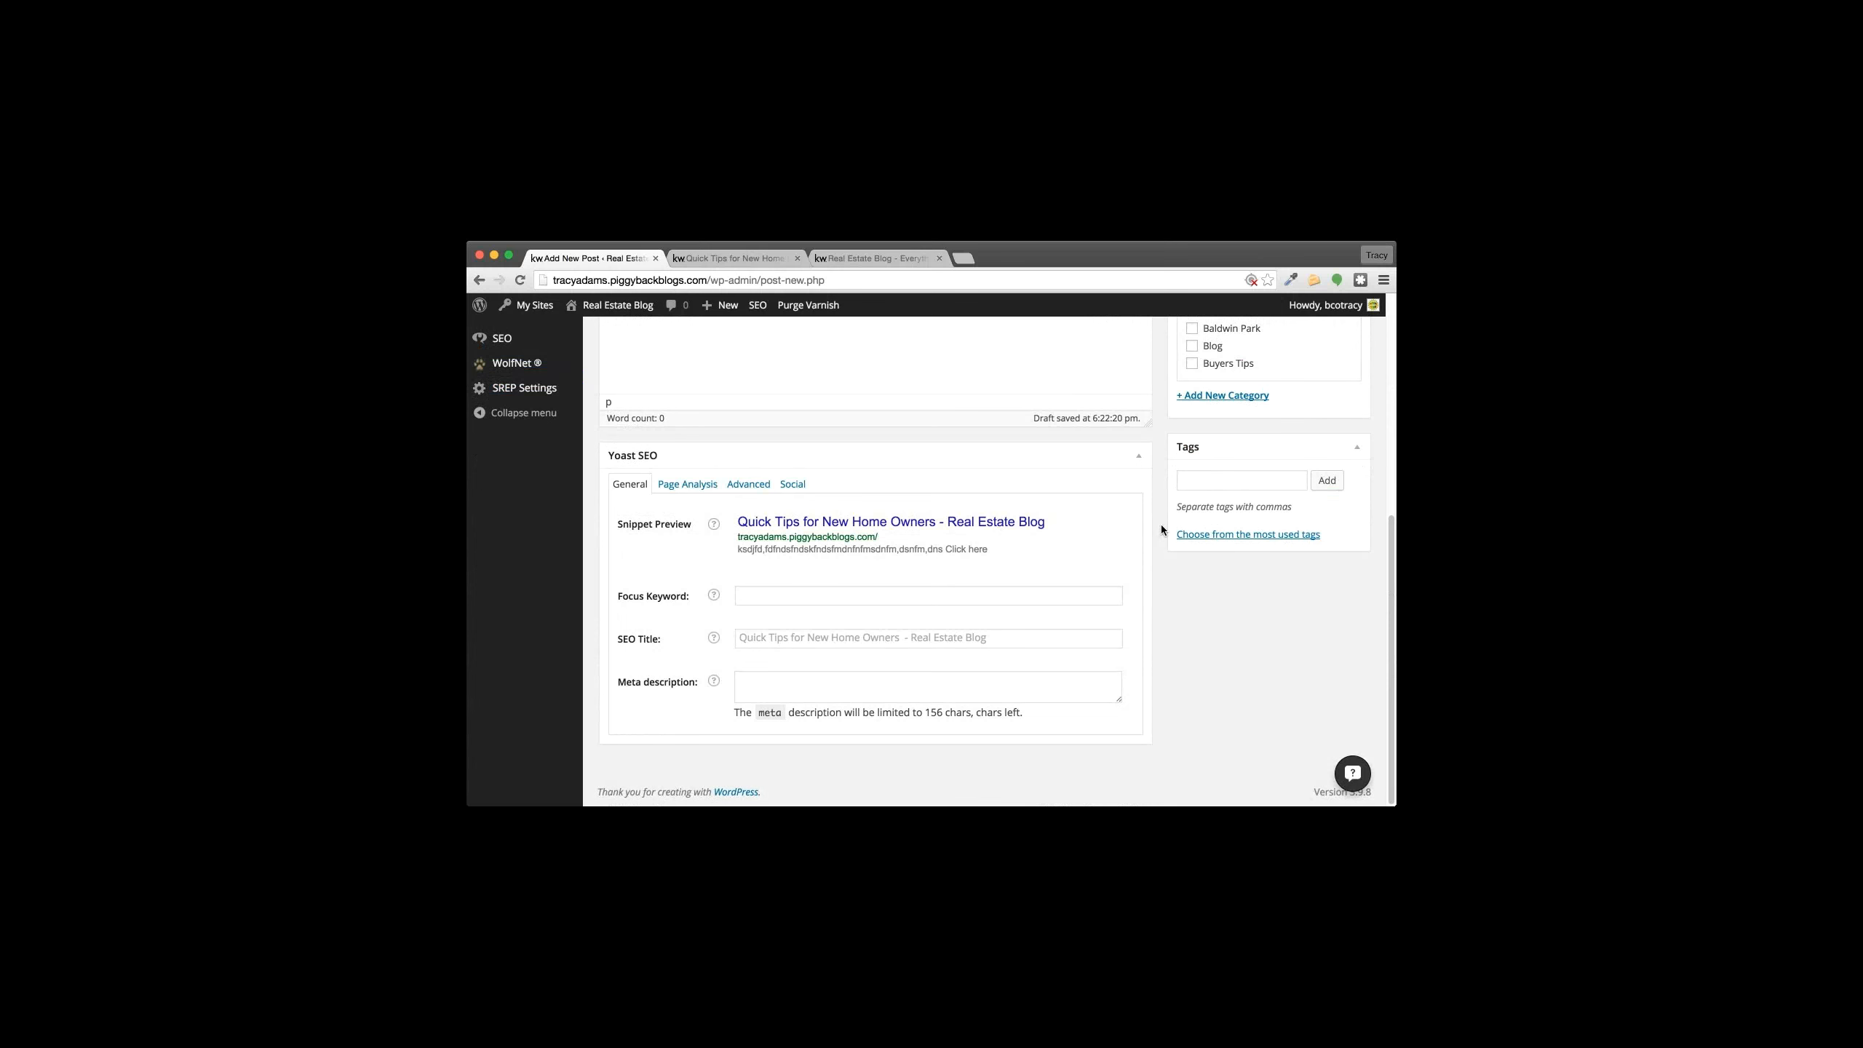
pyautogui.scroll(4, 1165, 530)
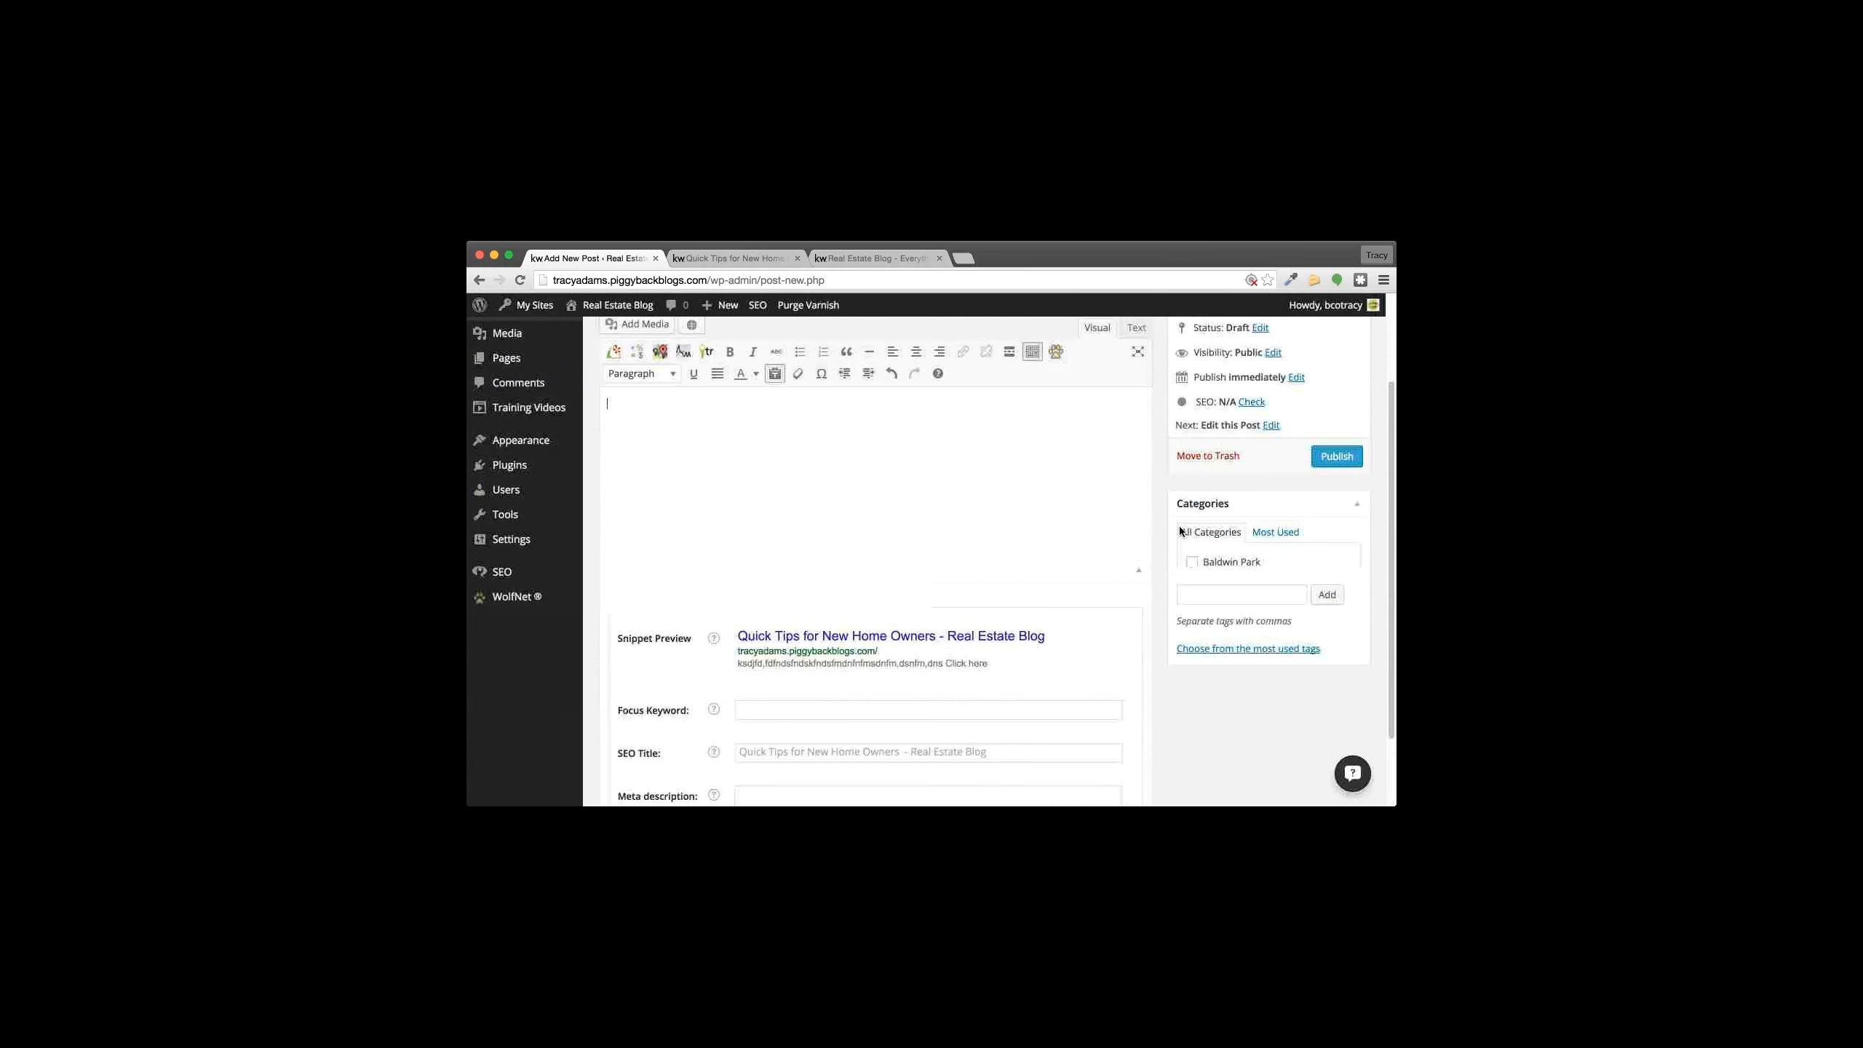
pyautogui.click(1232, 629)
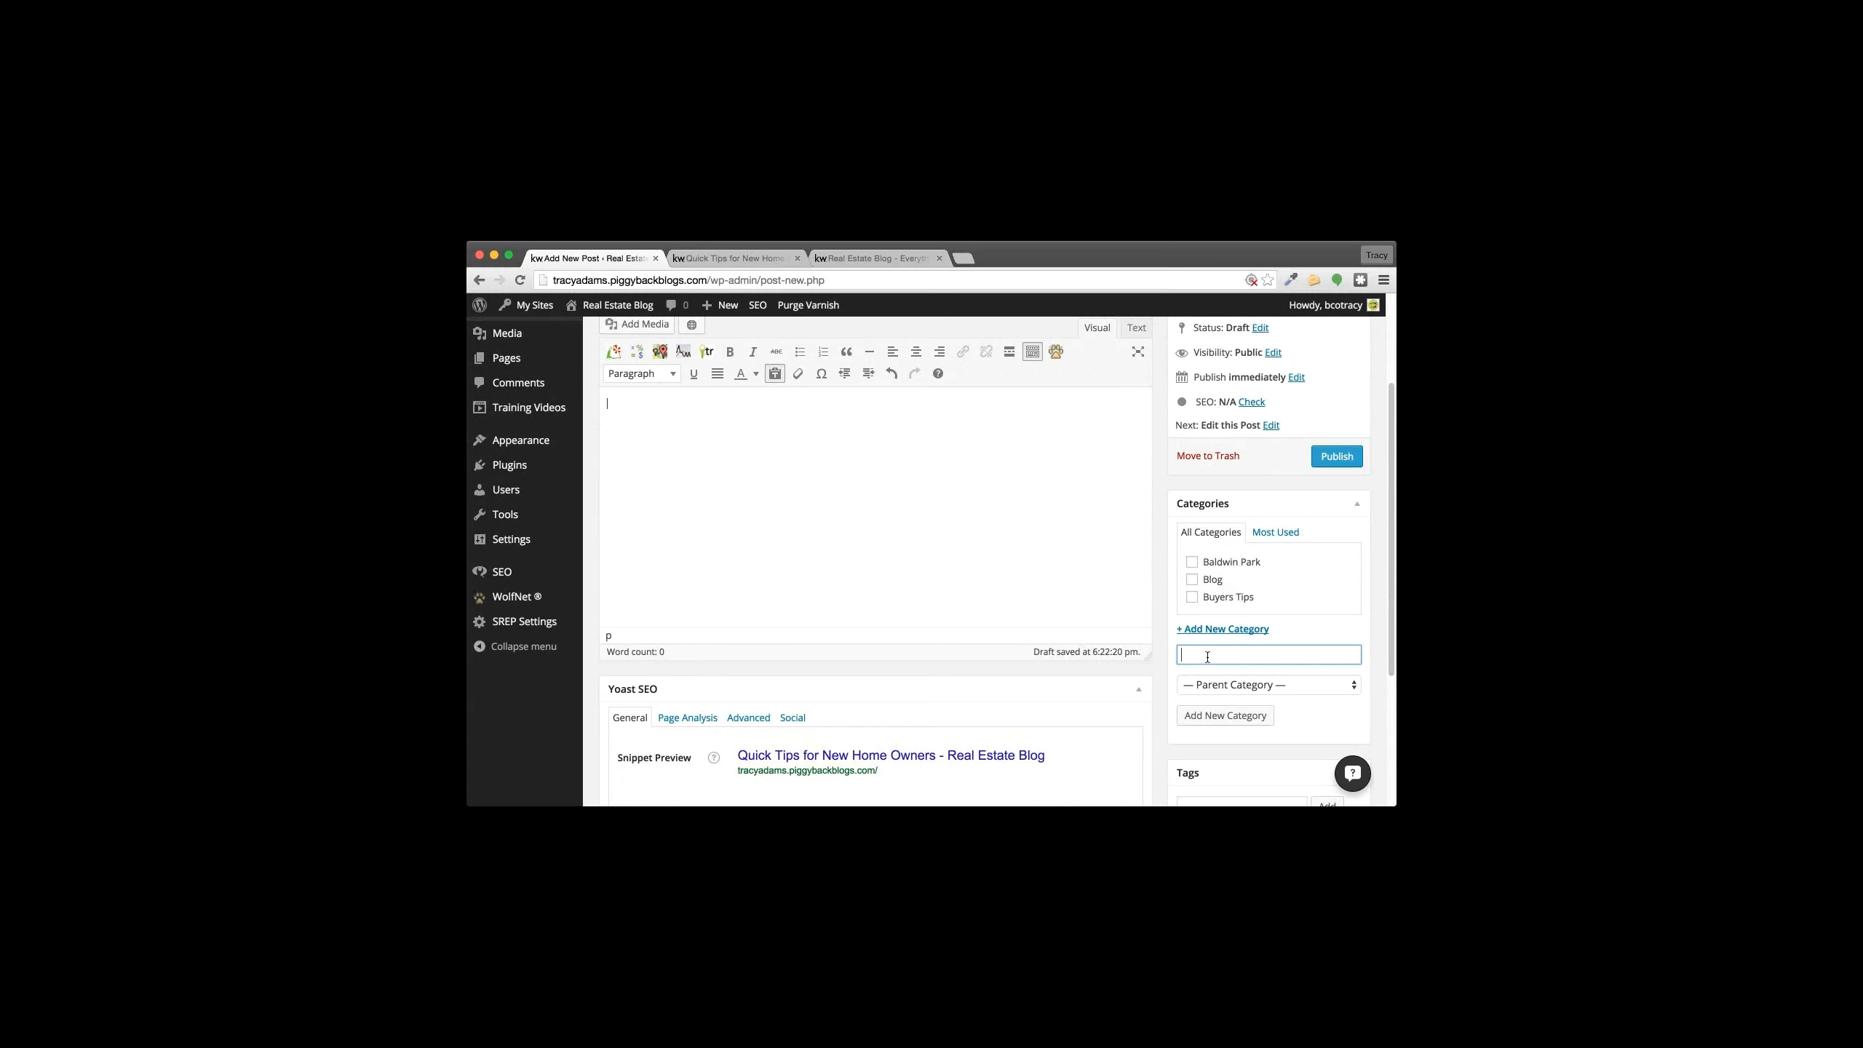
pyautogui.write('Sellers C')
pyautogui.press('BackSpace')
pyautogui.write('Tips')
pyautogui.click(1214, 712)
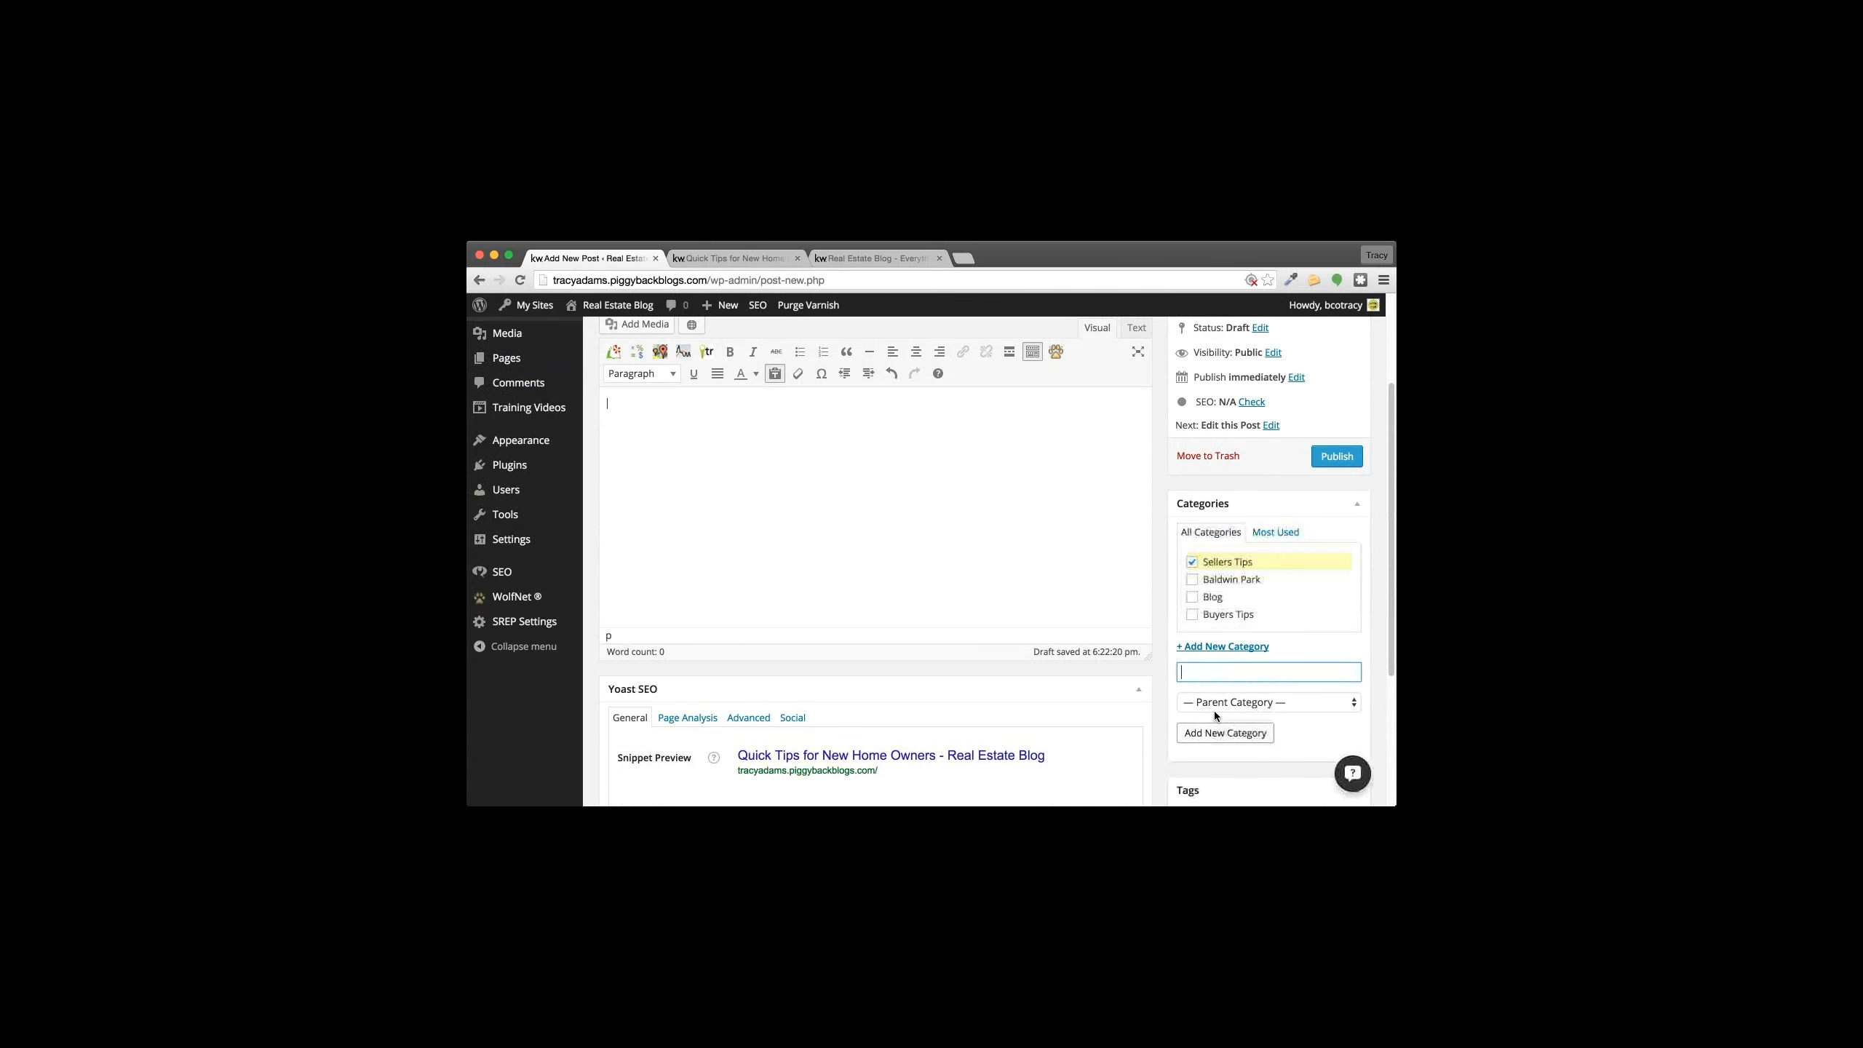
pyautogui.scroll(3, 1167, 578)
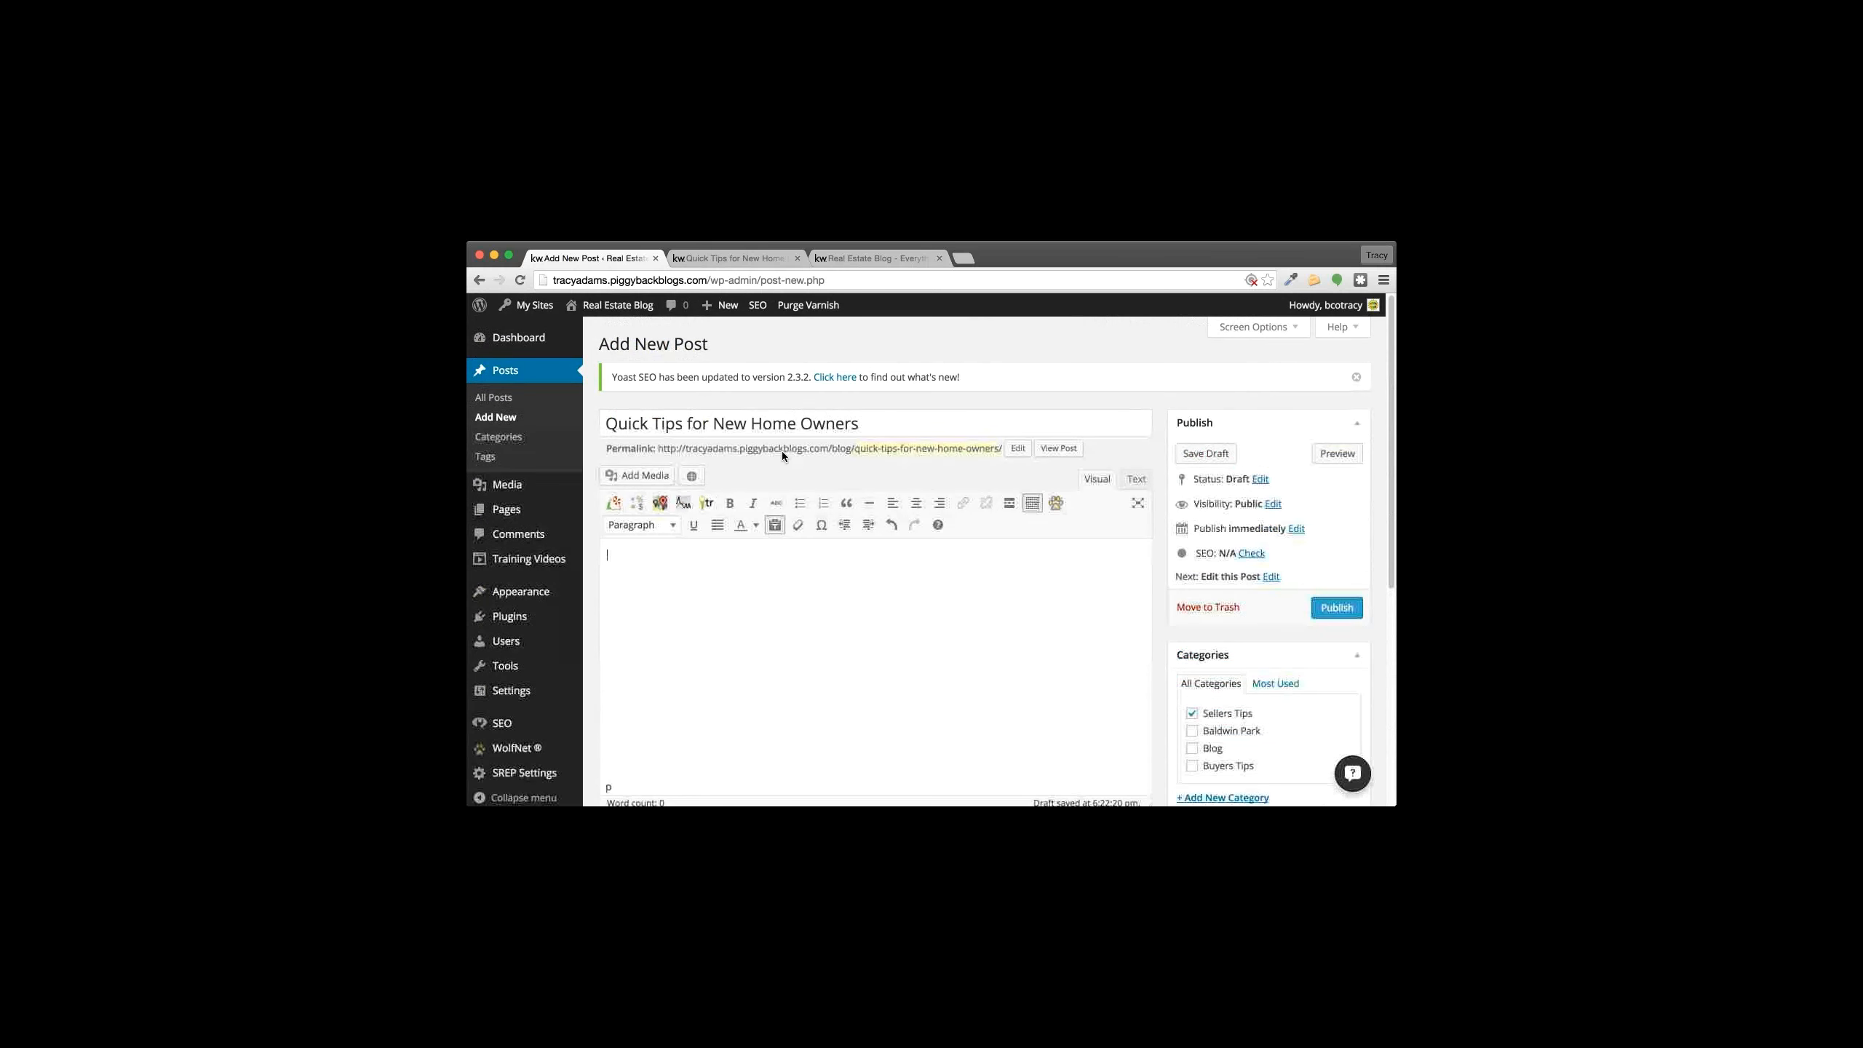
pyautogui.click(1216, 454)
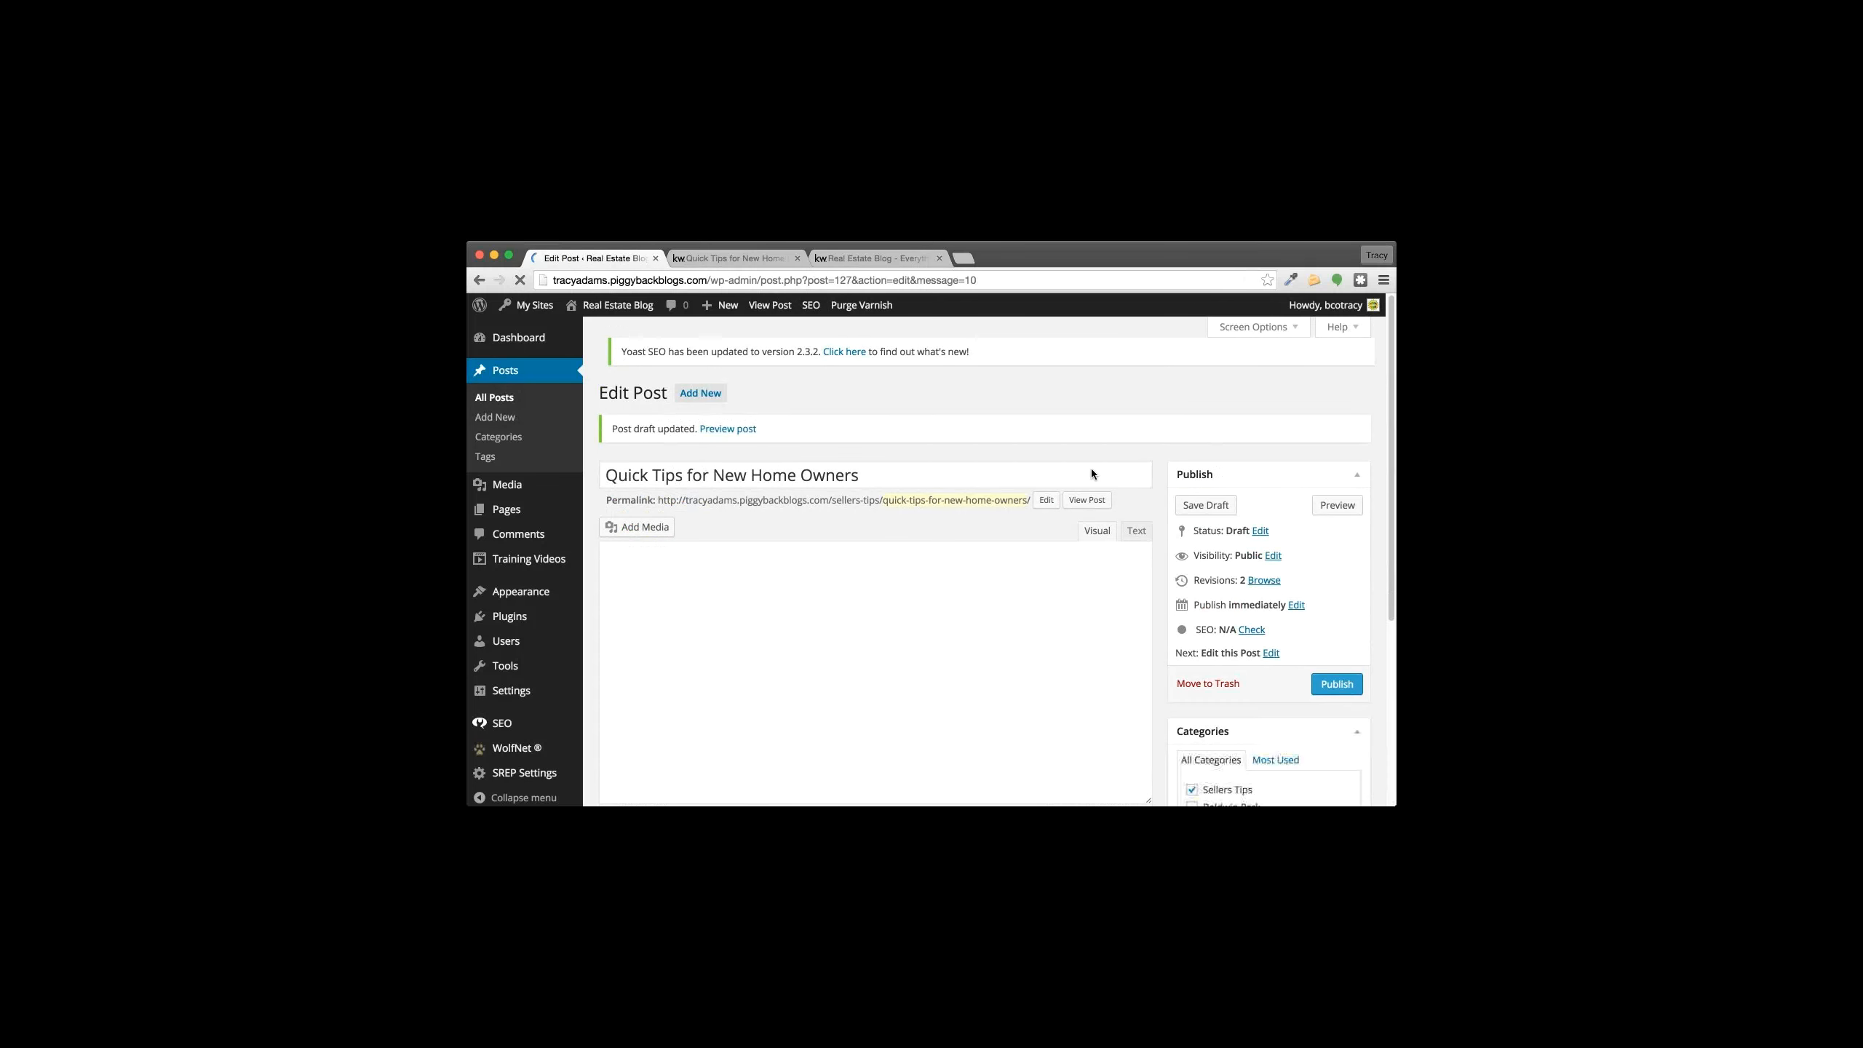
pyautogui.moveTo(835, 488); pyautogui.dragTo(879, 488)
pyautogui.click(888, 516)
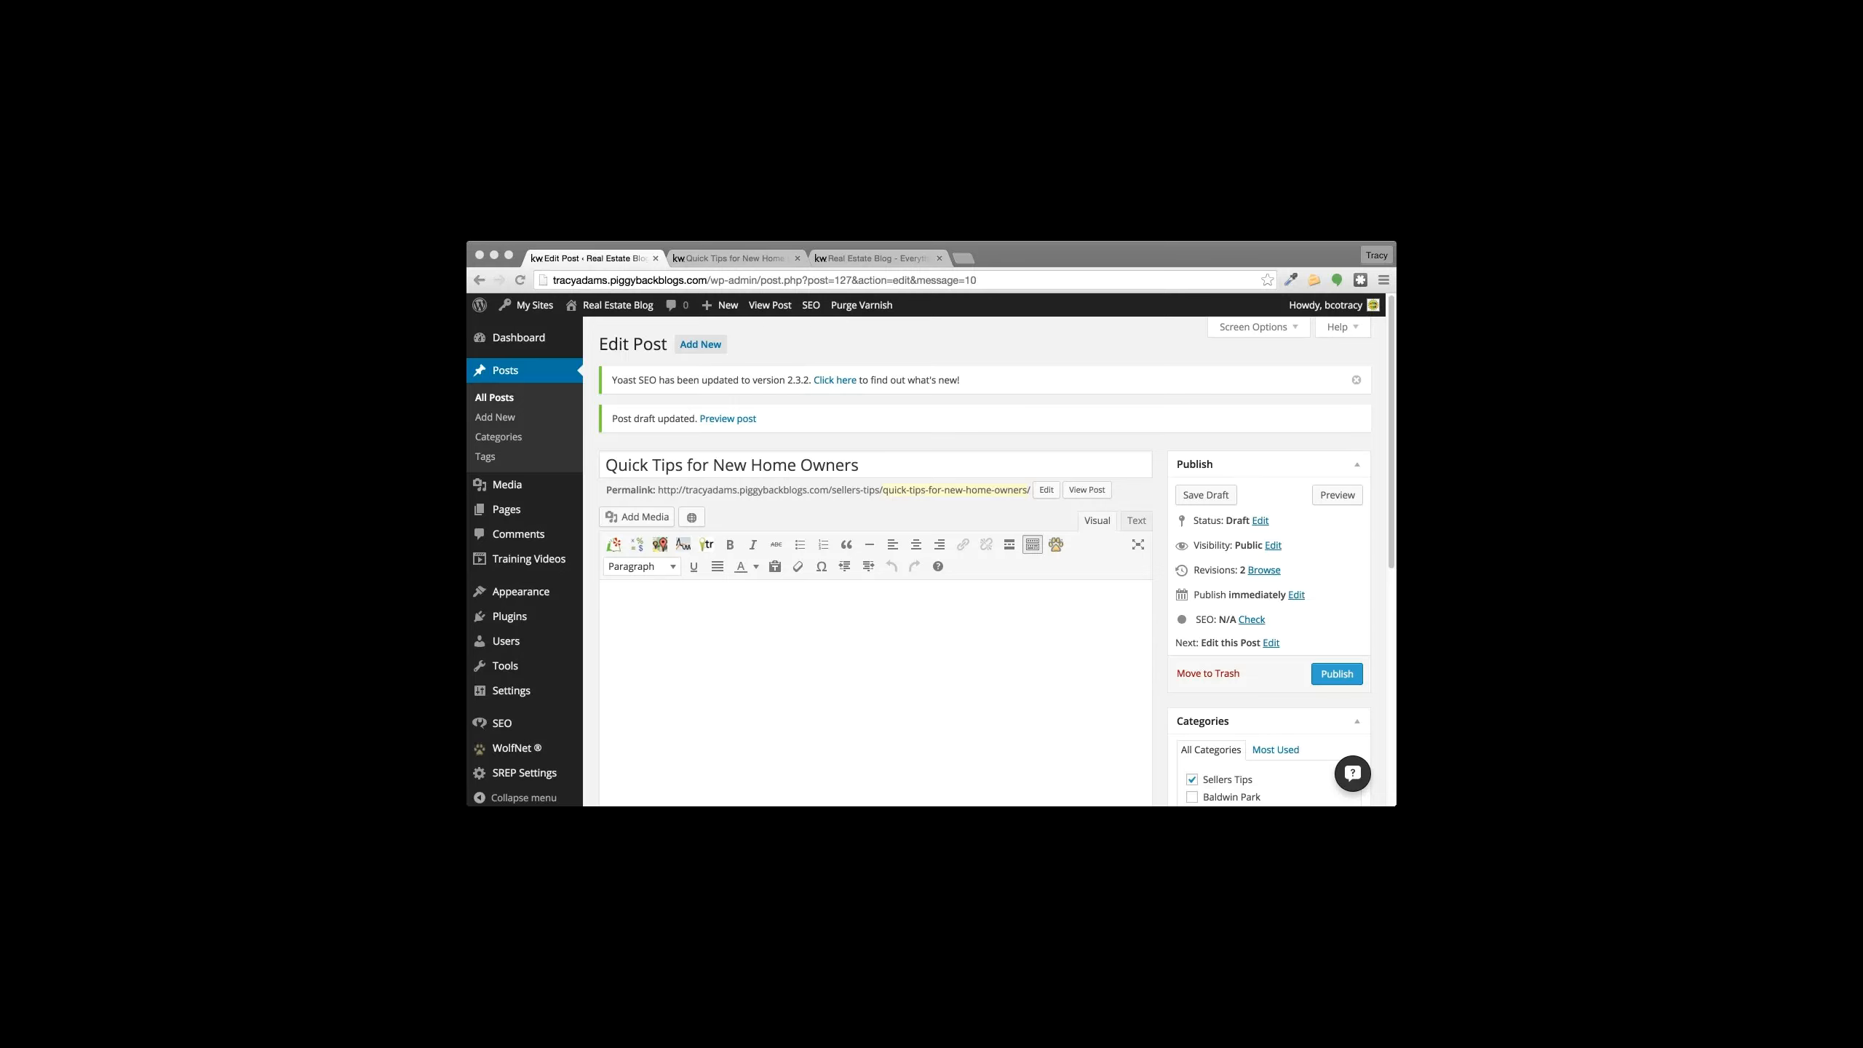
pyautogui.click(1163, 573)
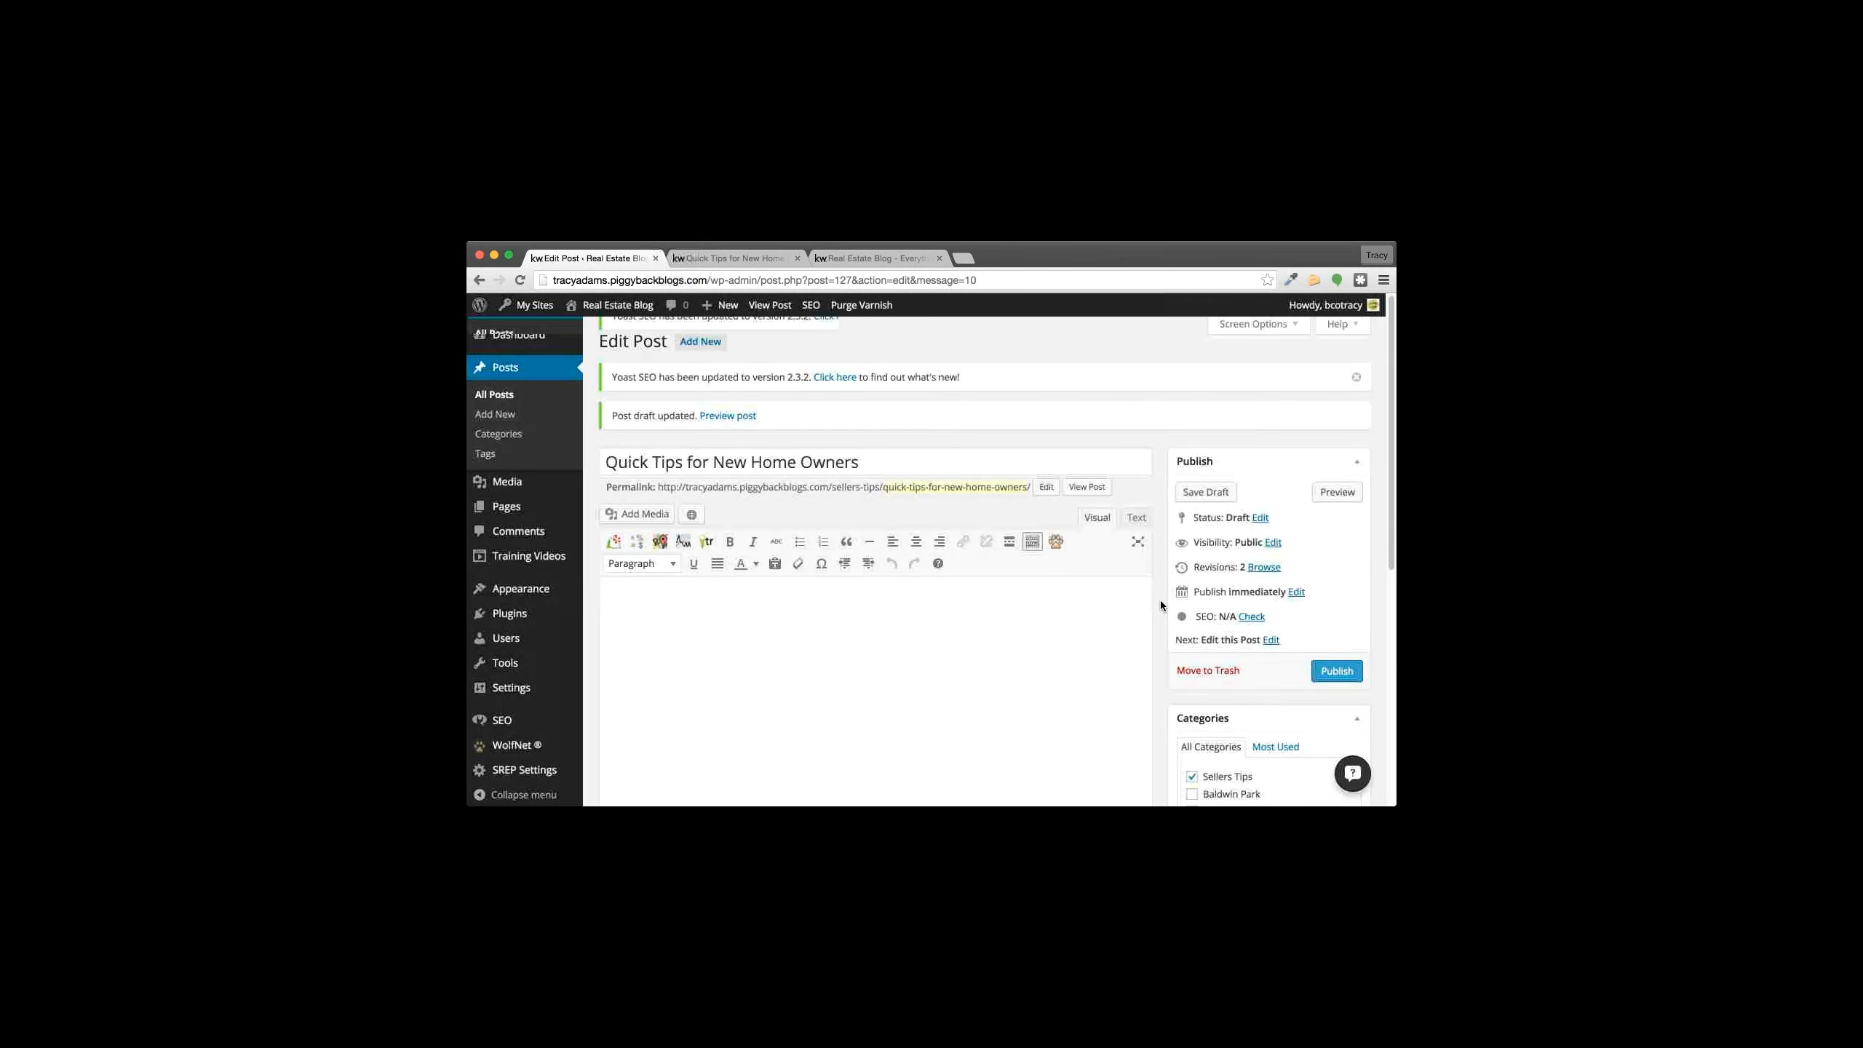
pyautogui.scroll(-2, 1084, 598)
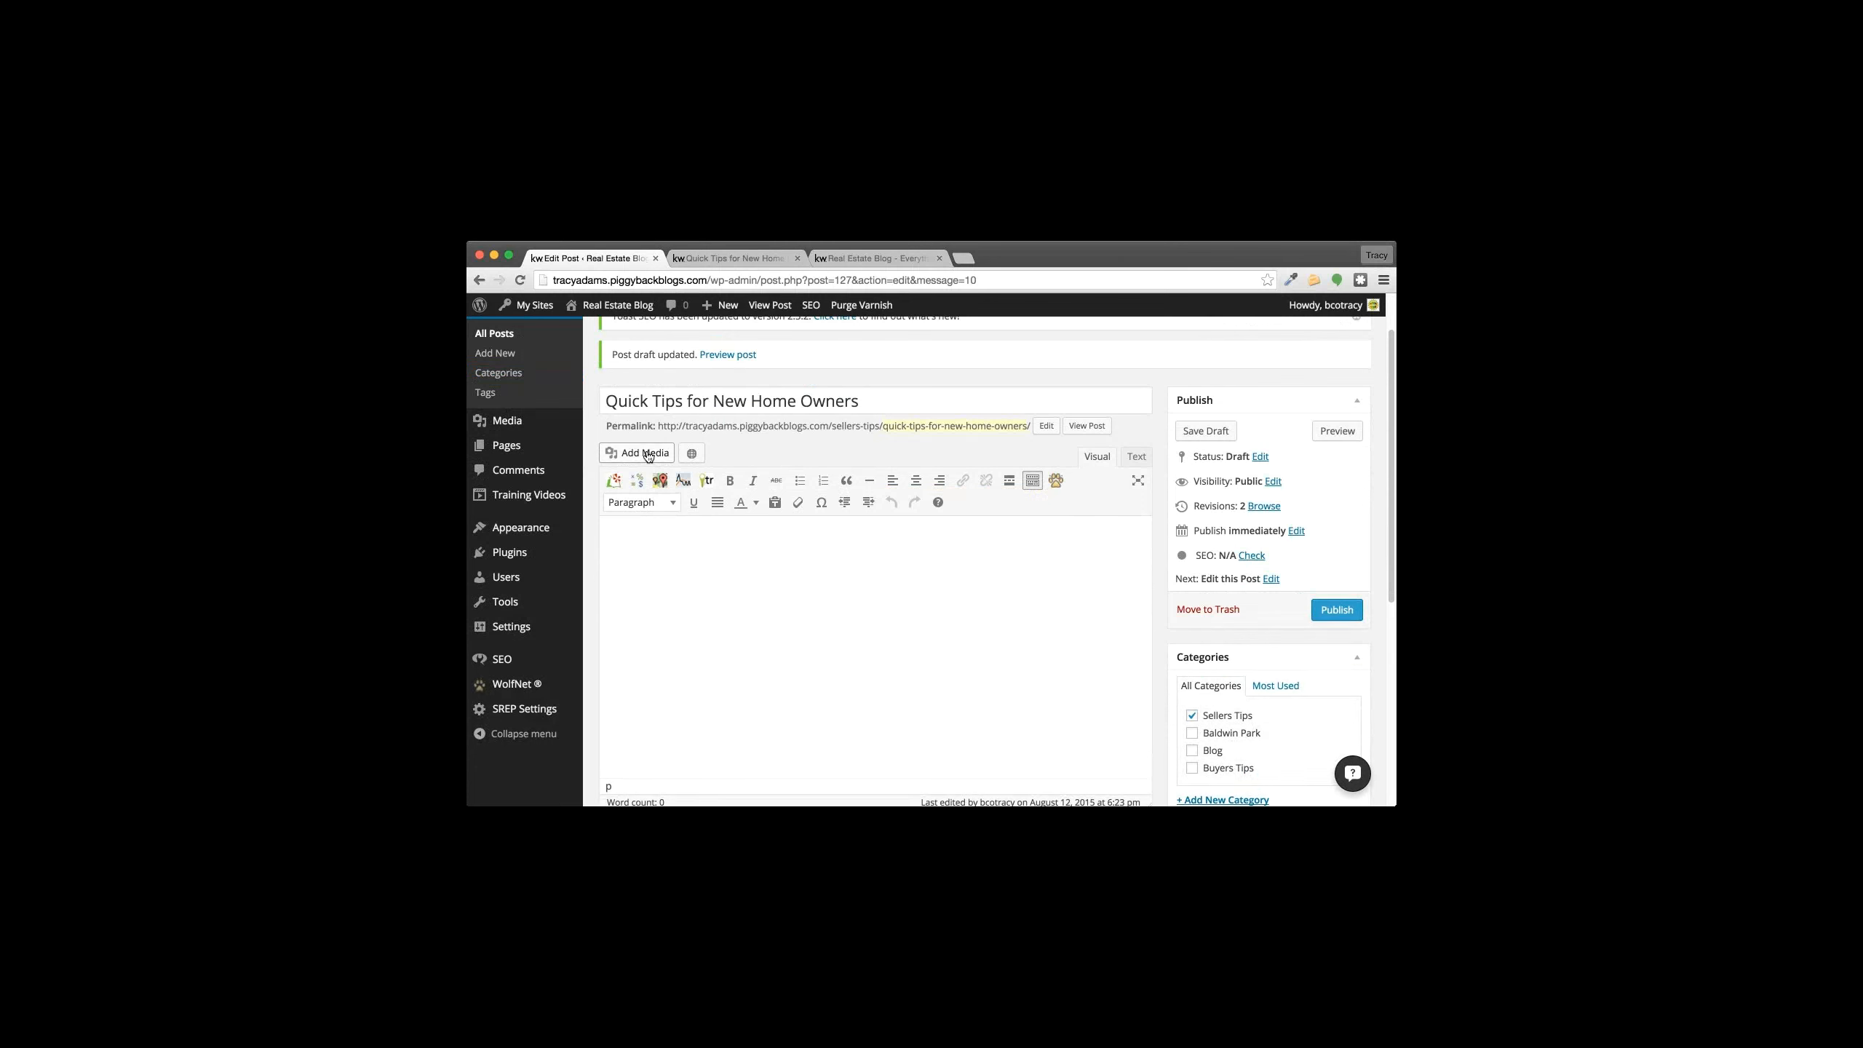
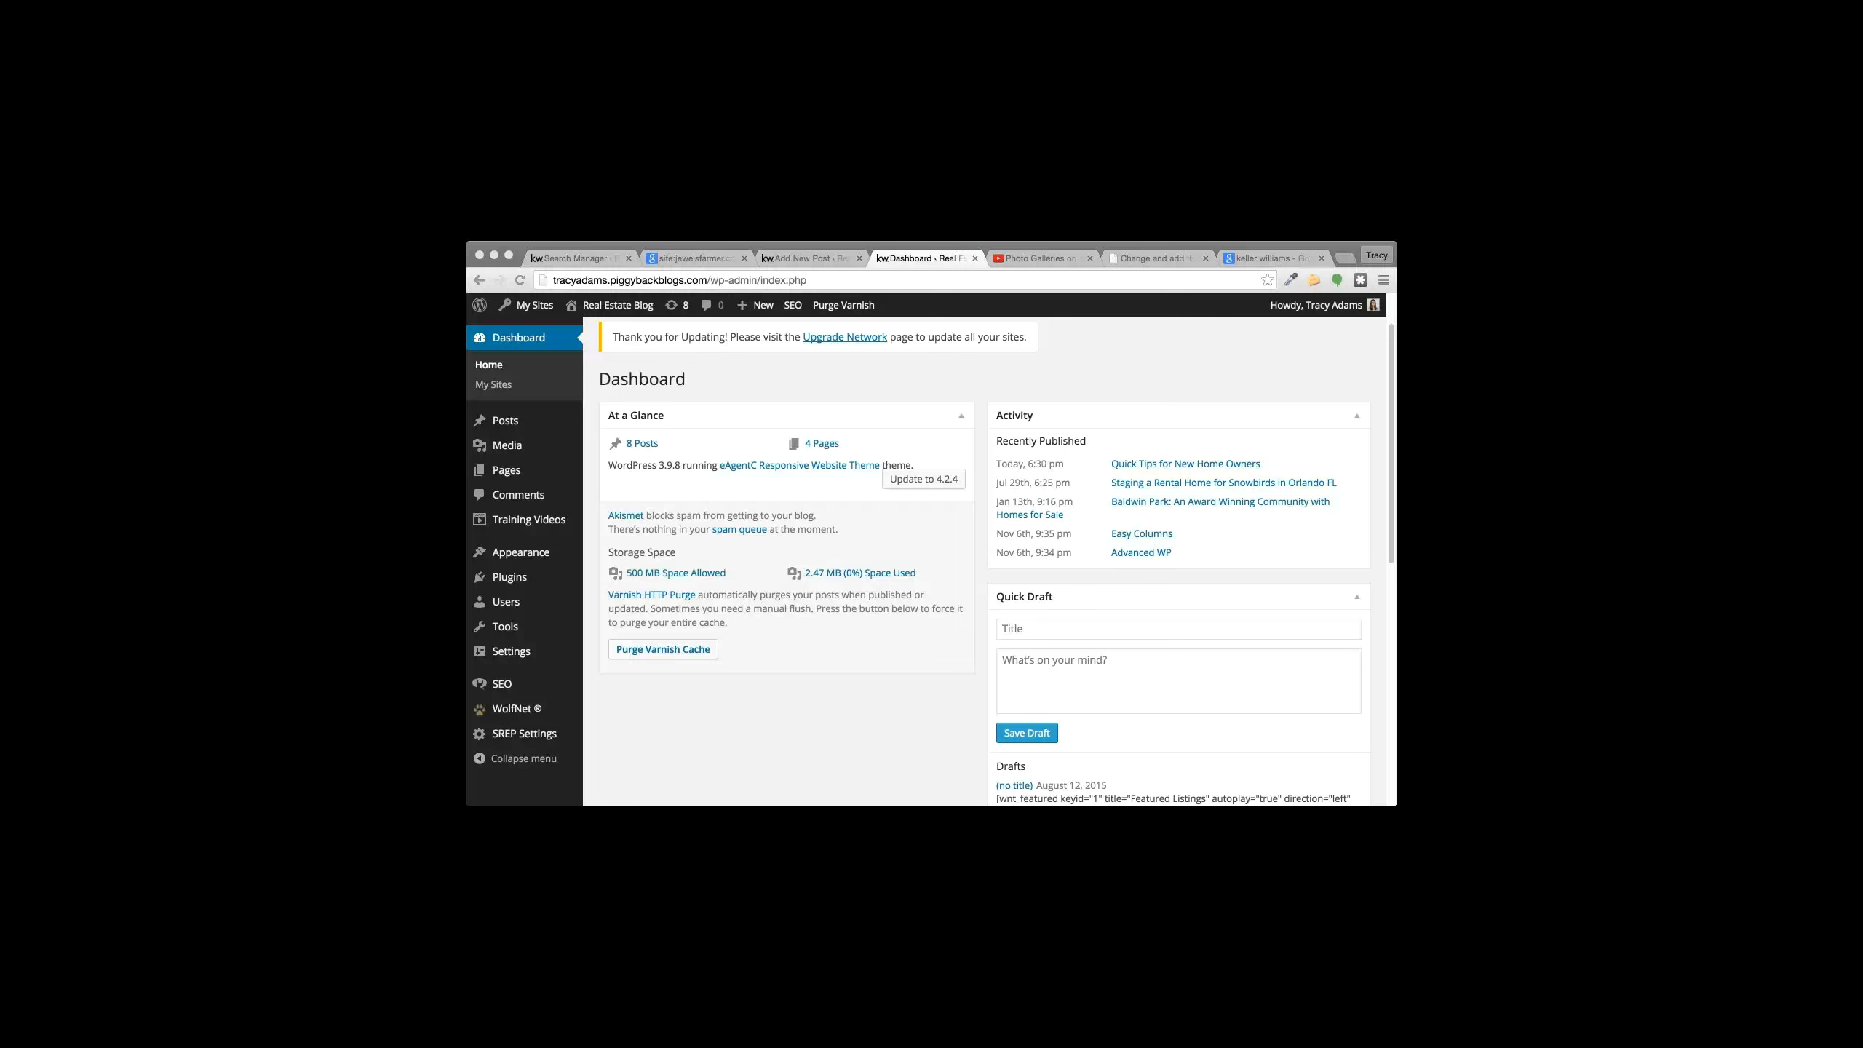
# Step: Start a new post from the Posts list and upload the DNS report PDF to the media library for it
pyautogui.click(503, 427)
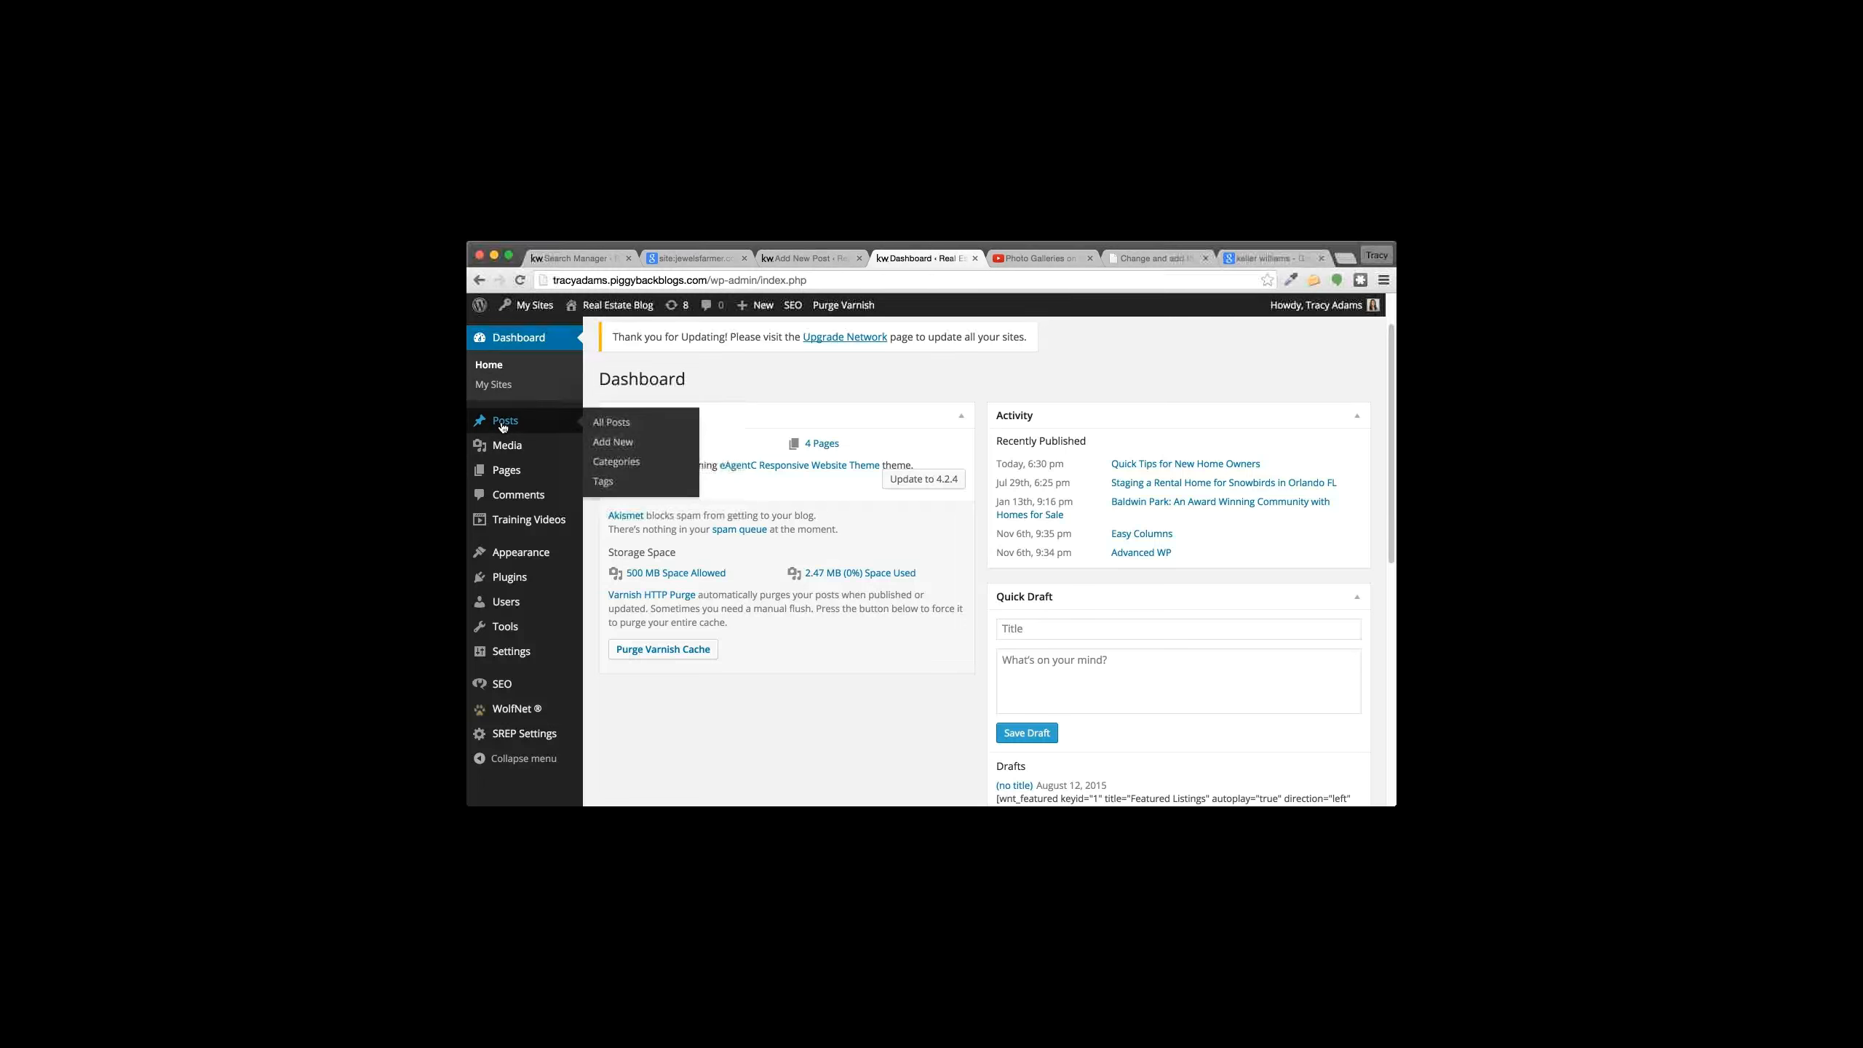
pyautogui.click(503, 423)
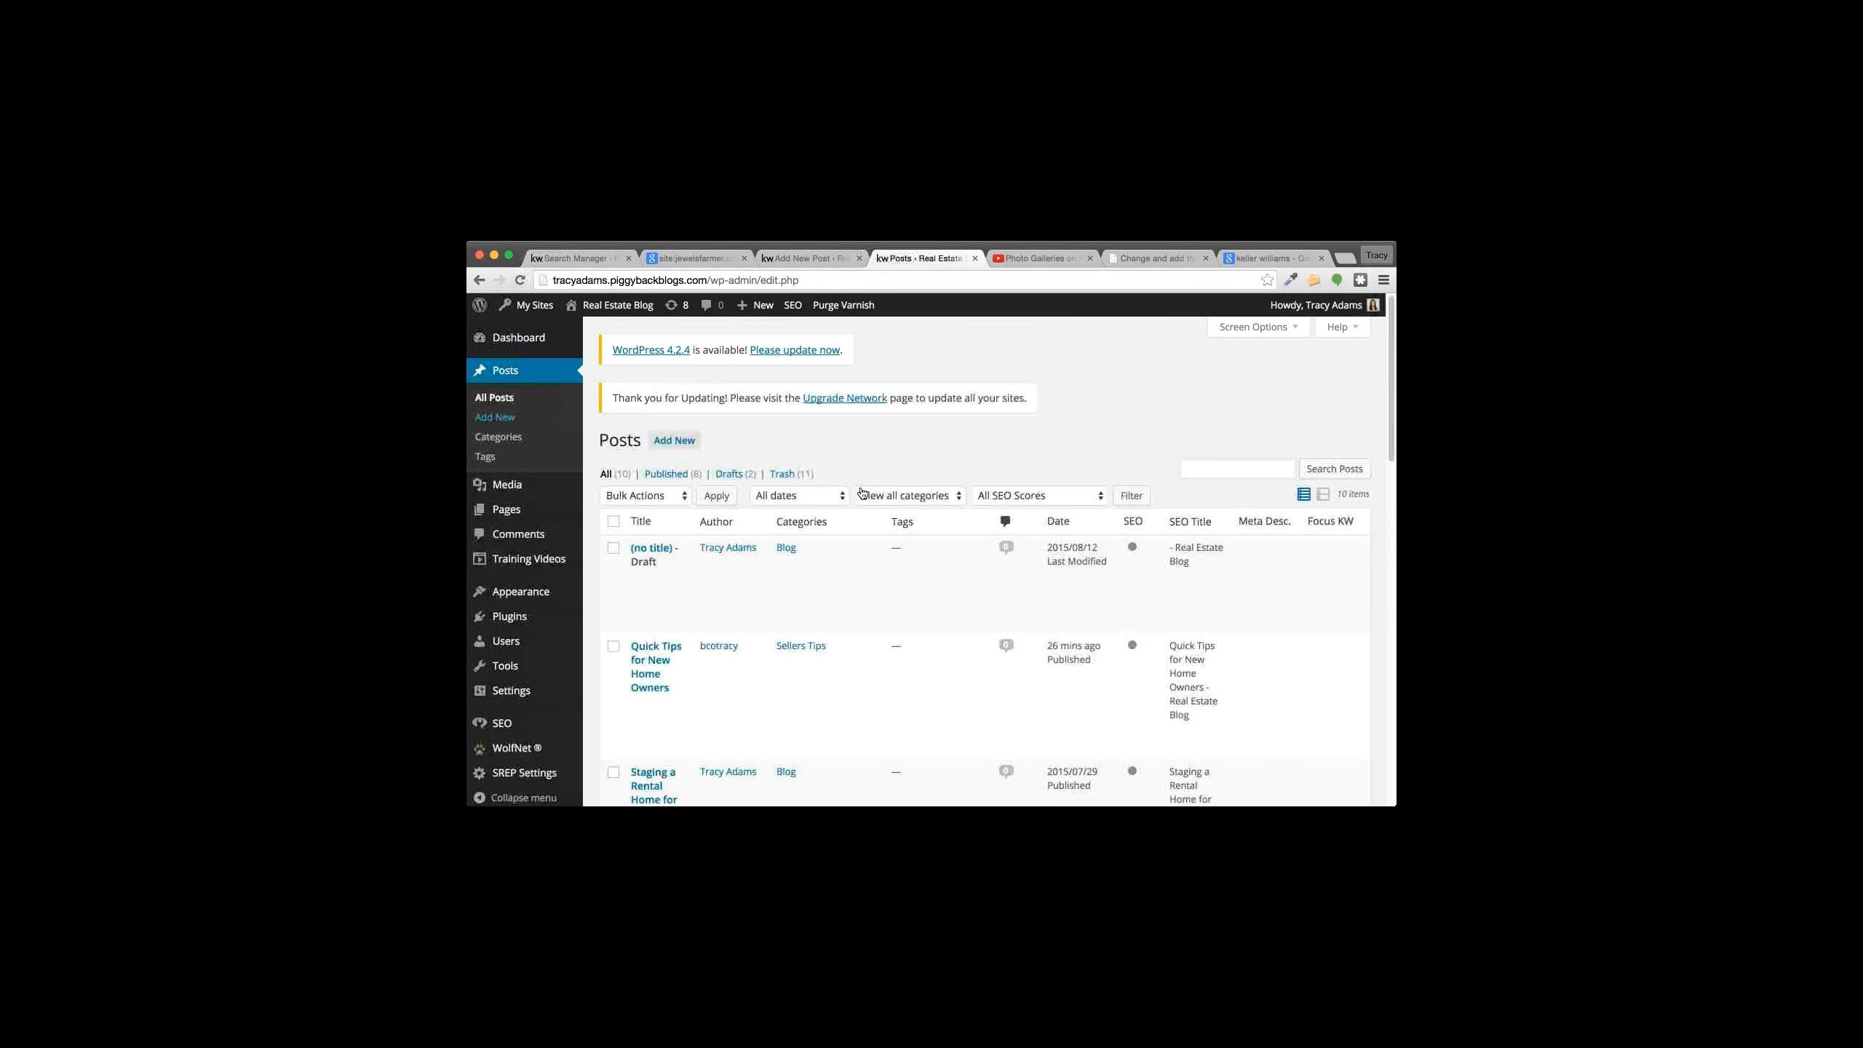
pyautogui.click(675, 441)
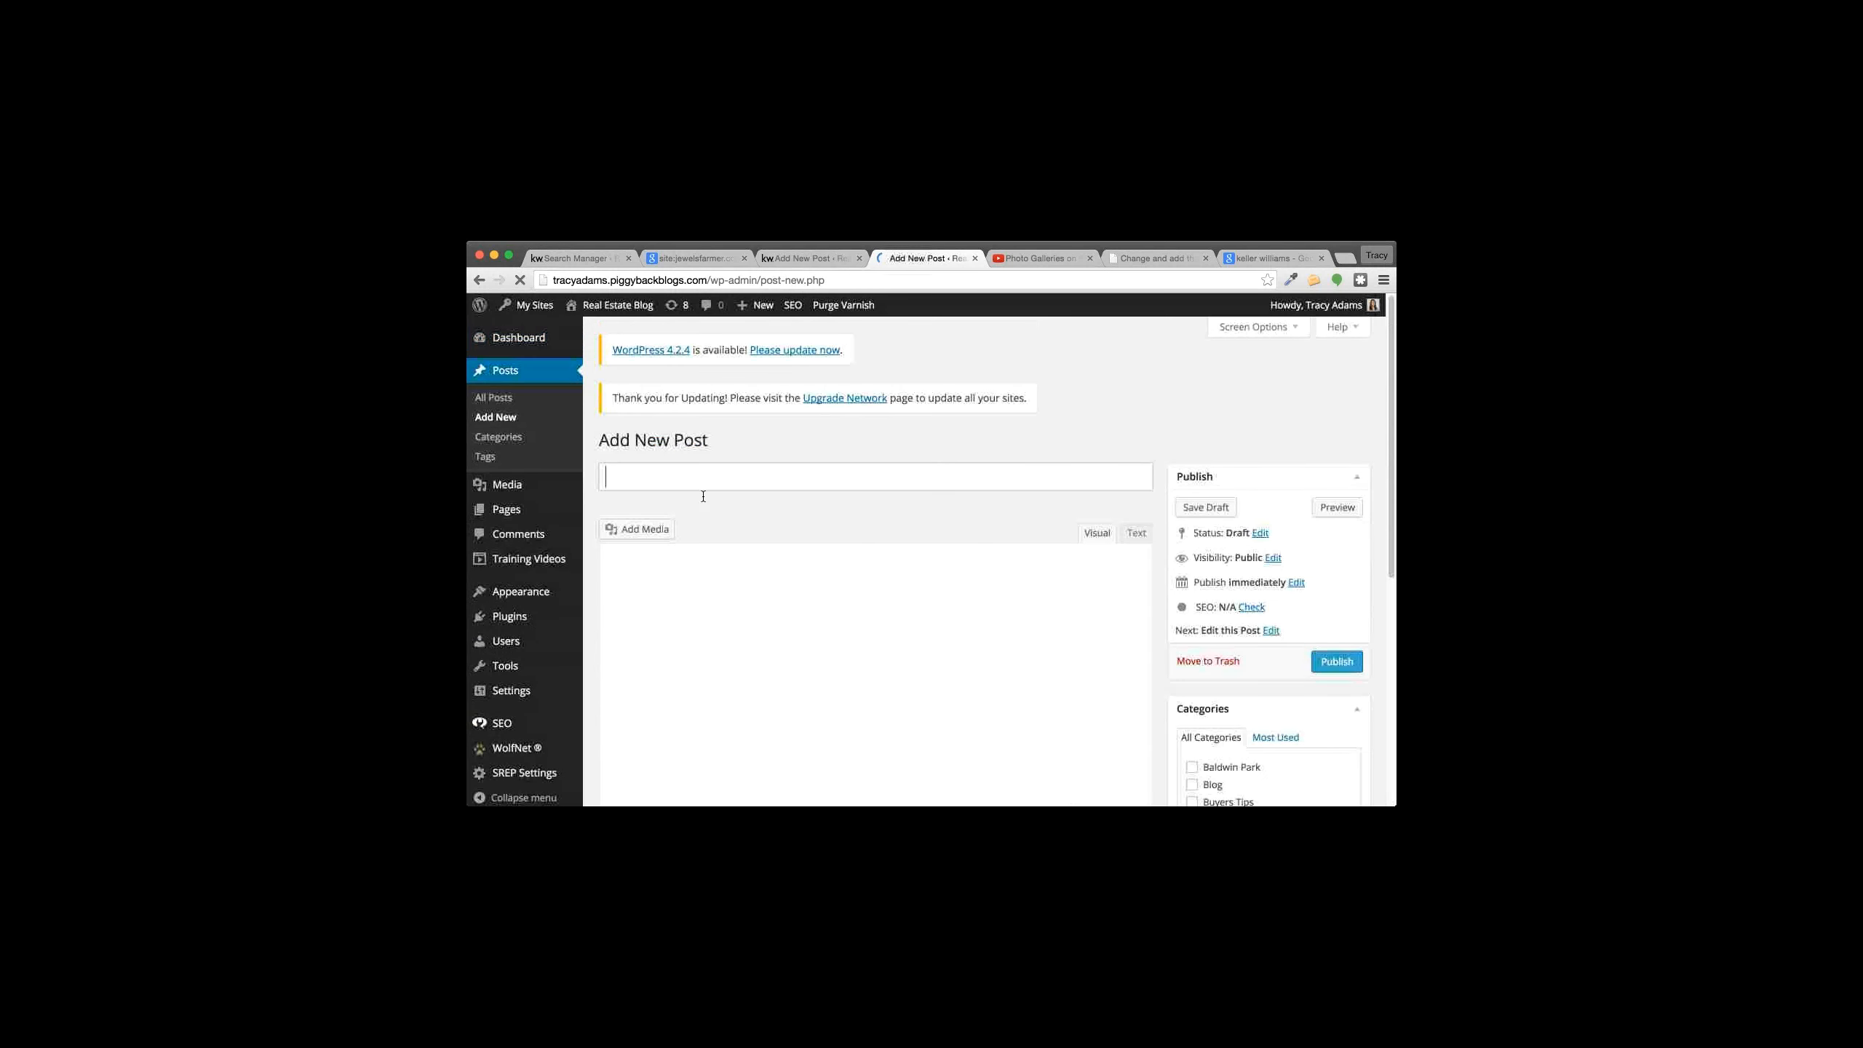
pyautogui.click(640, 531)
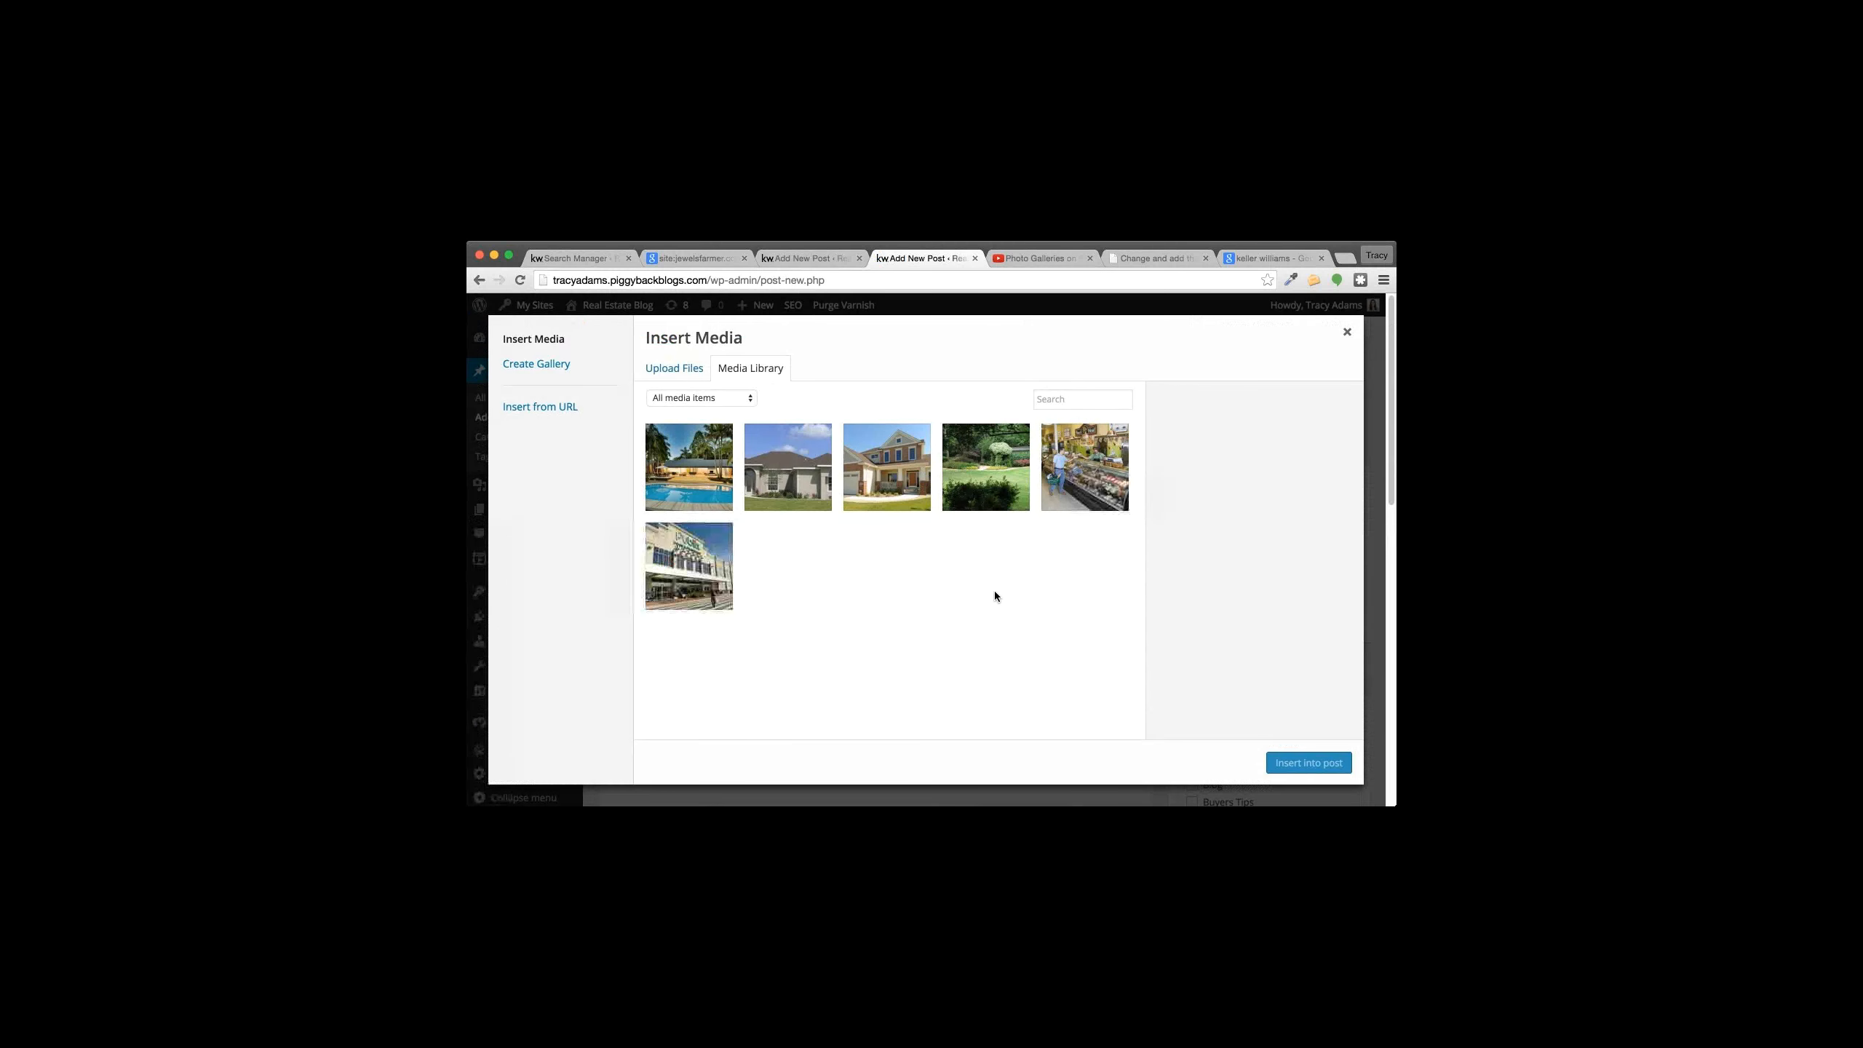
pyautogui.click(675, 369)
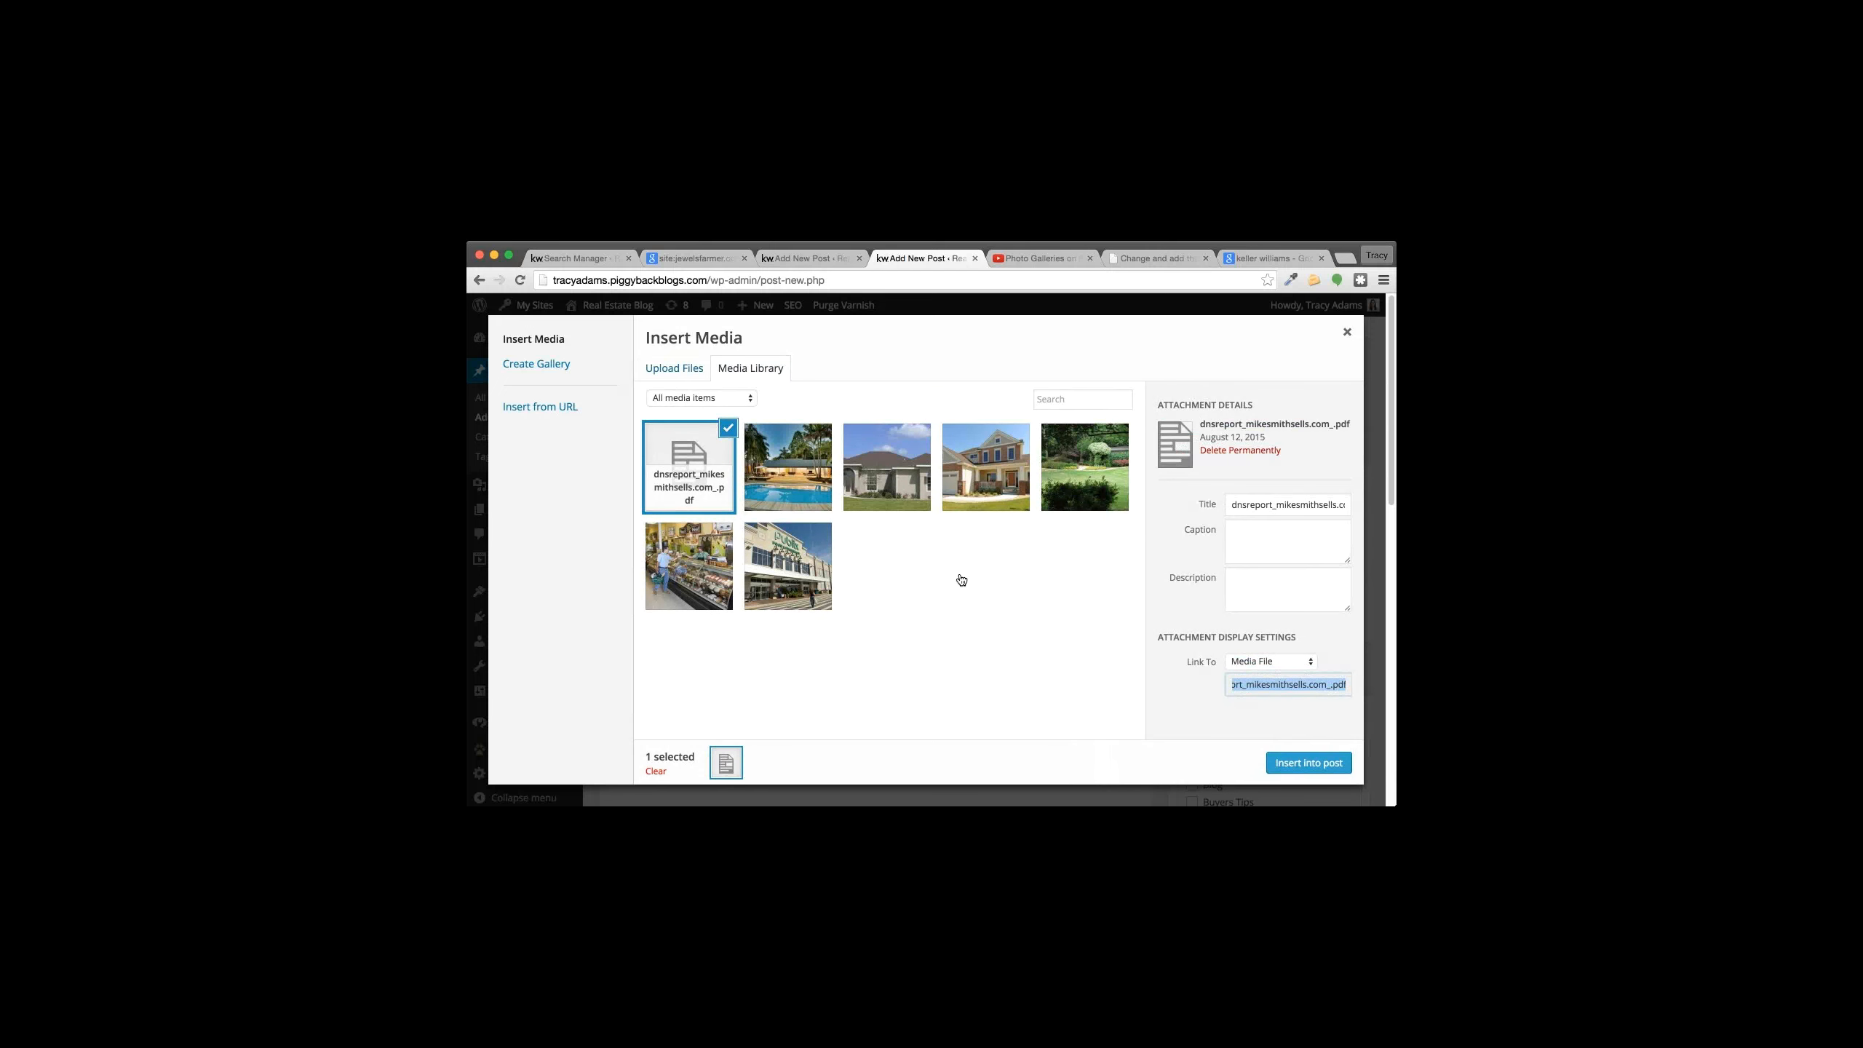
# Step: Insert the DNS report PDF into the post as a link to its media file, without a caption or description
pyautogui.click(1280, 555)
pyautogui.click(1279, 590)
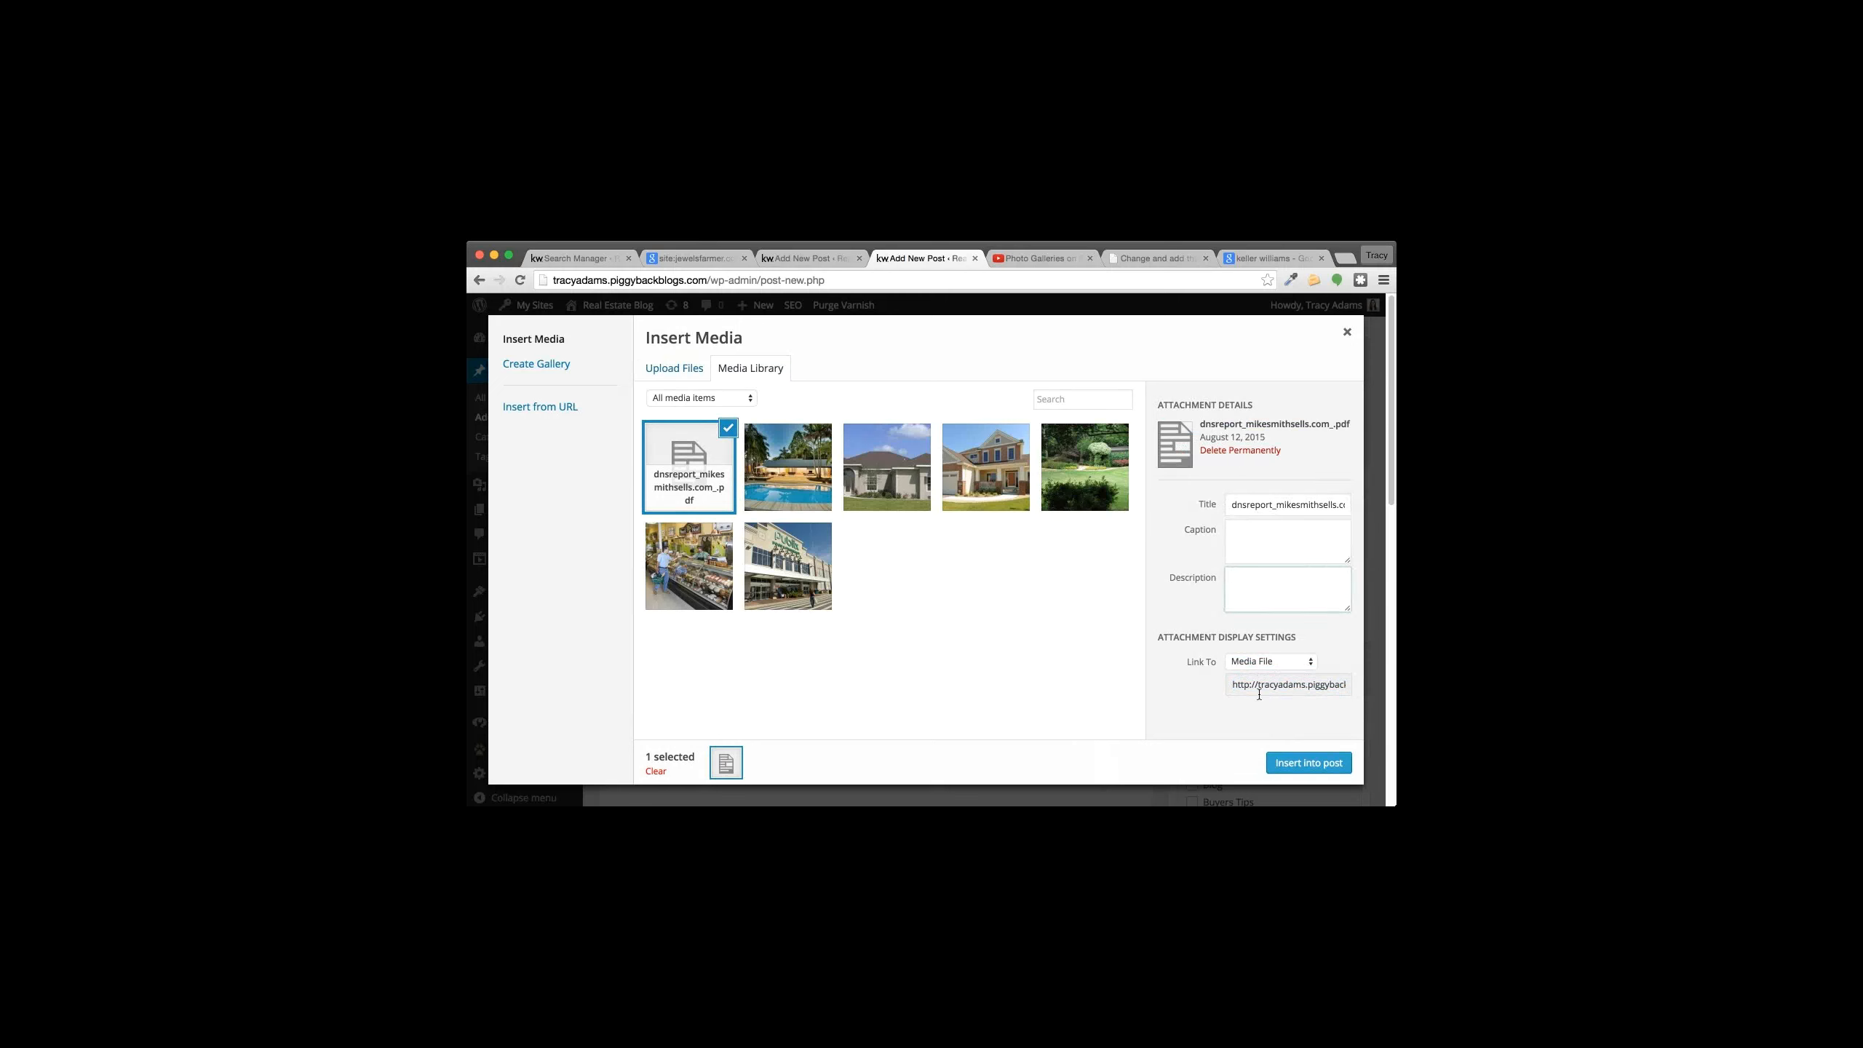
pyautogui.click(1308, 762)
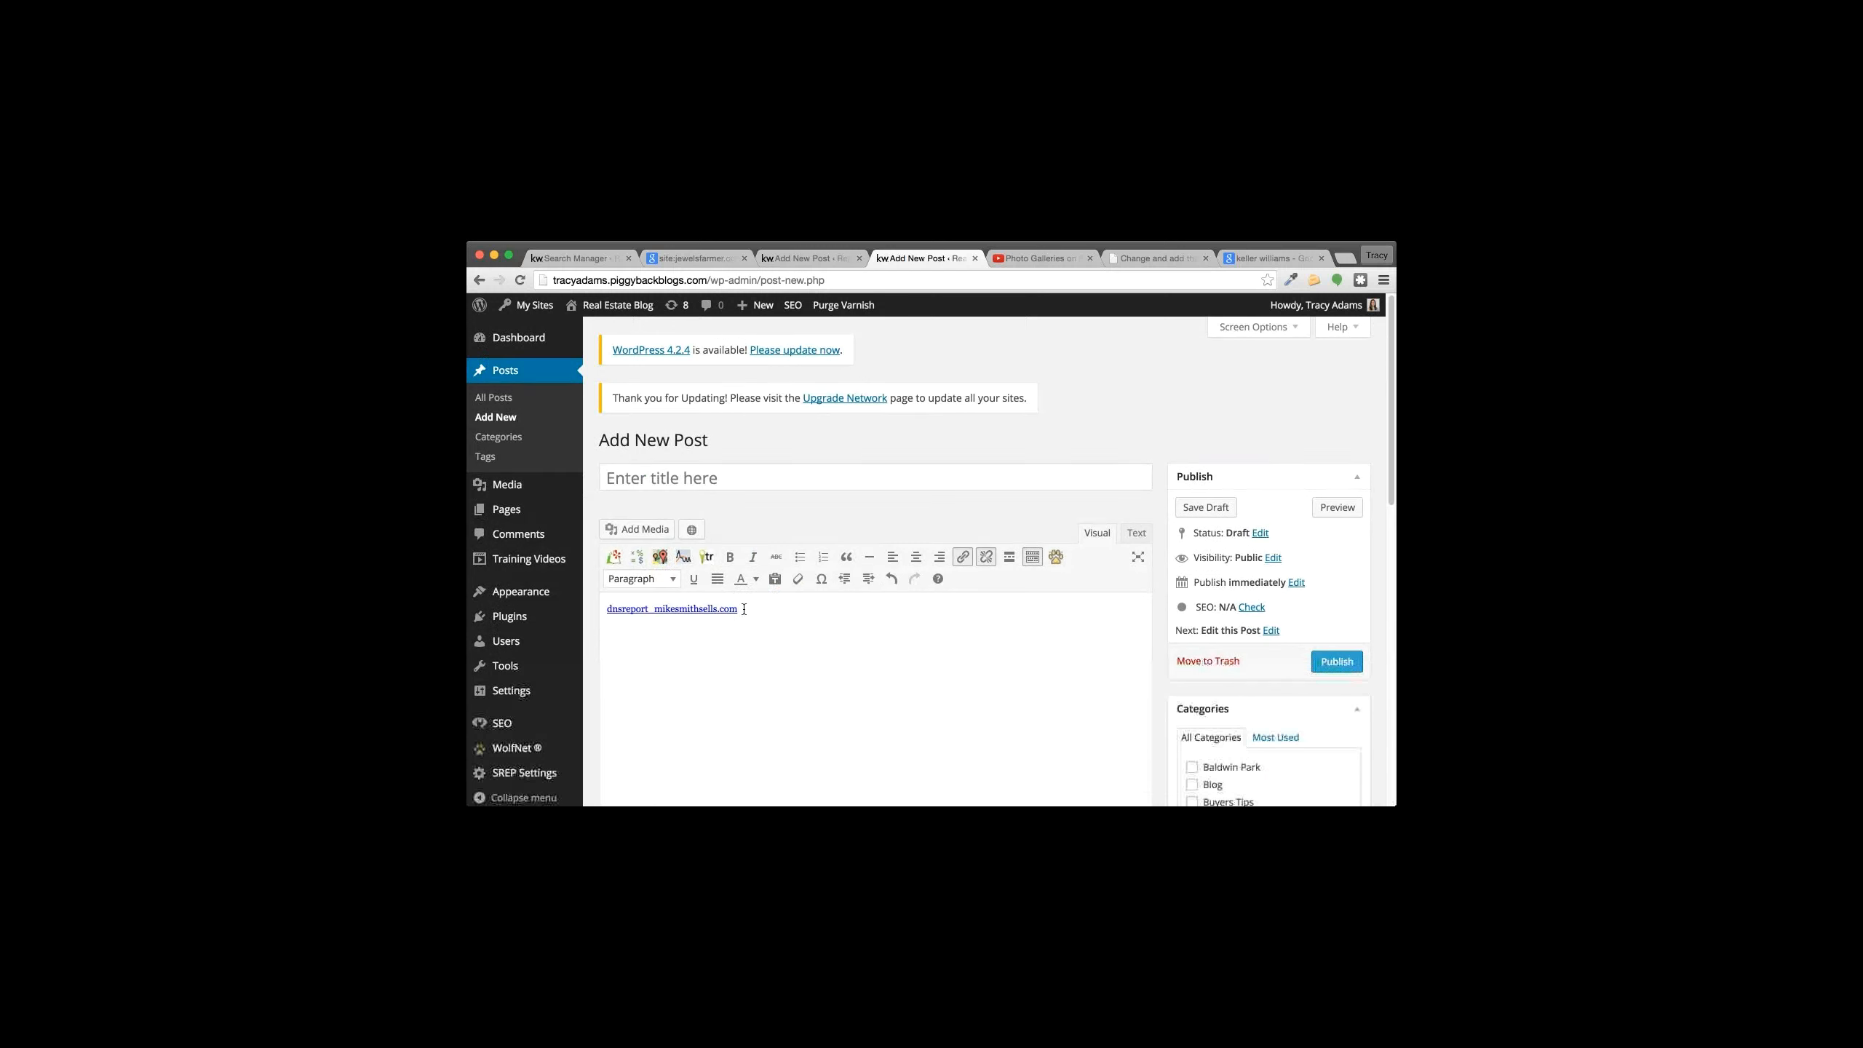
# Step: Set the DNS report PDF's title to "Click here for pre-listing presentation" and insert it into the post as a link
pyautogui.click(636, 529)
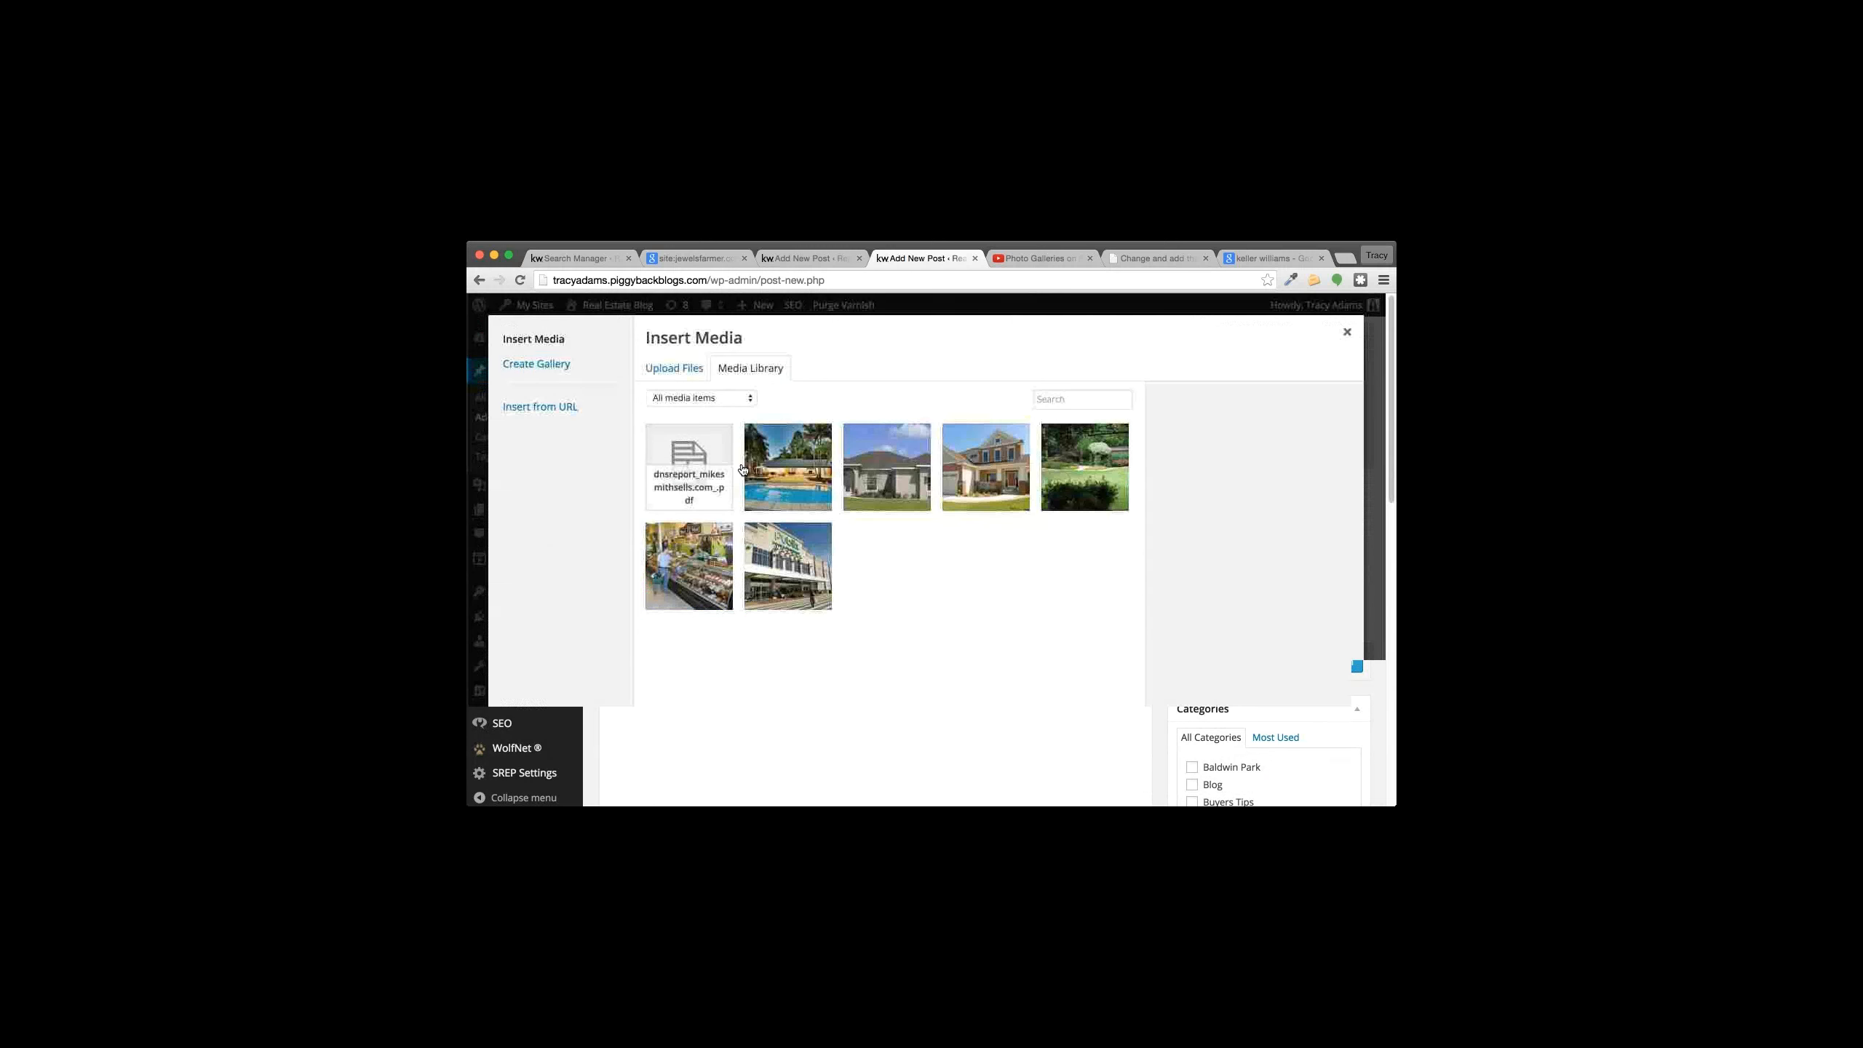
pyautogui.click(718, 453)
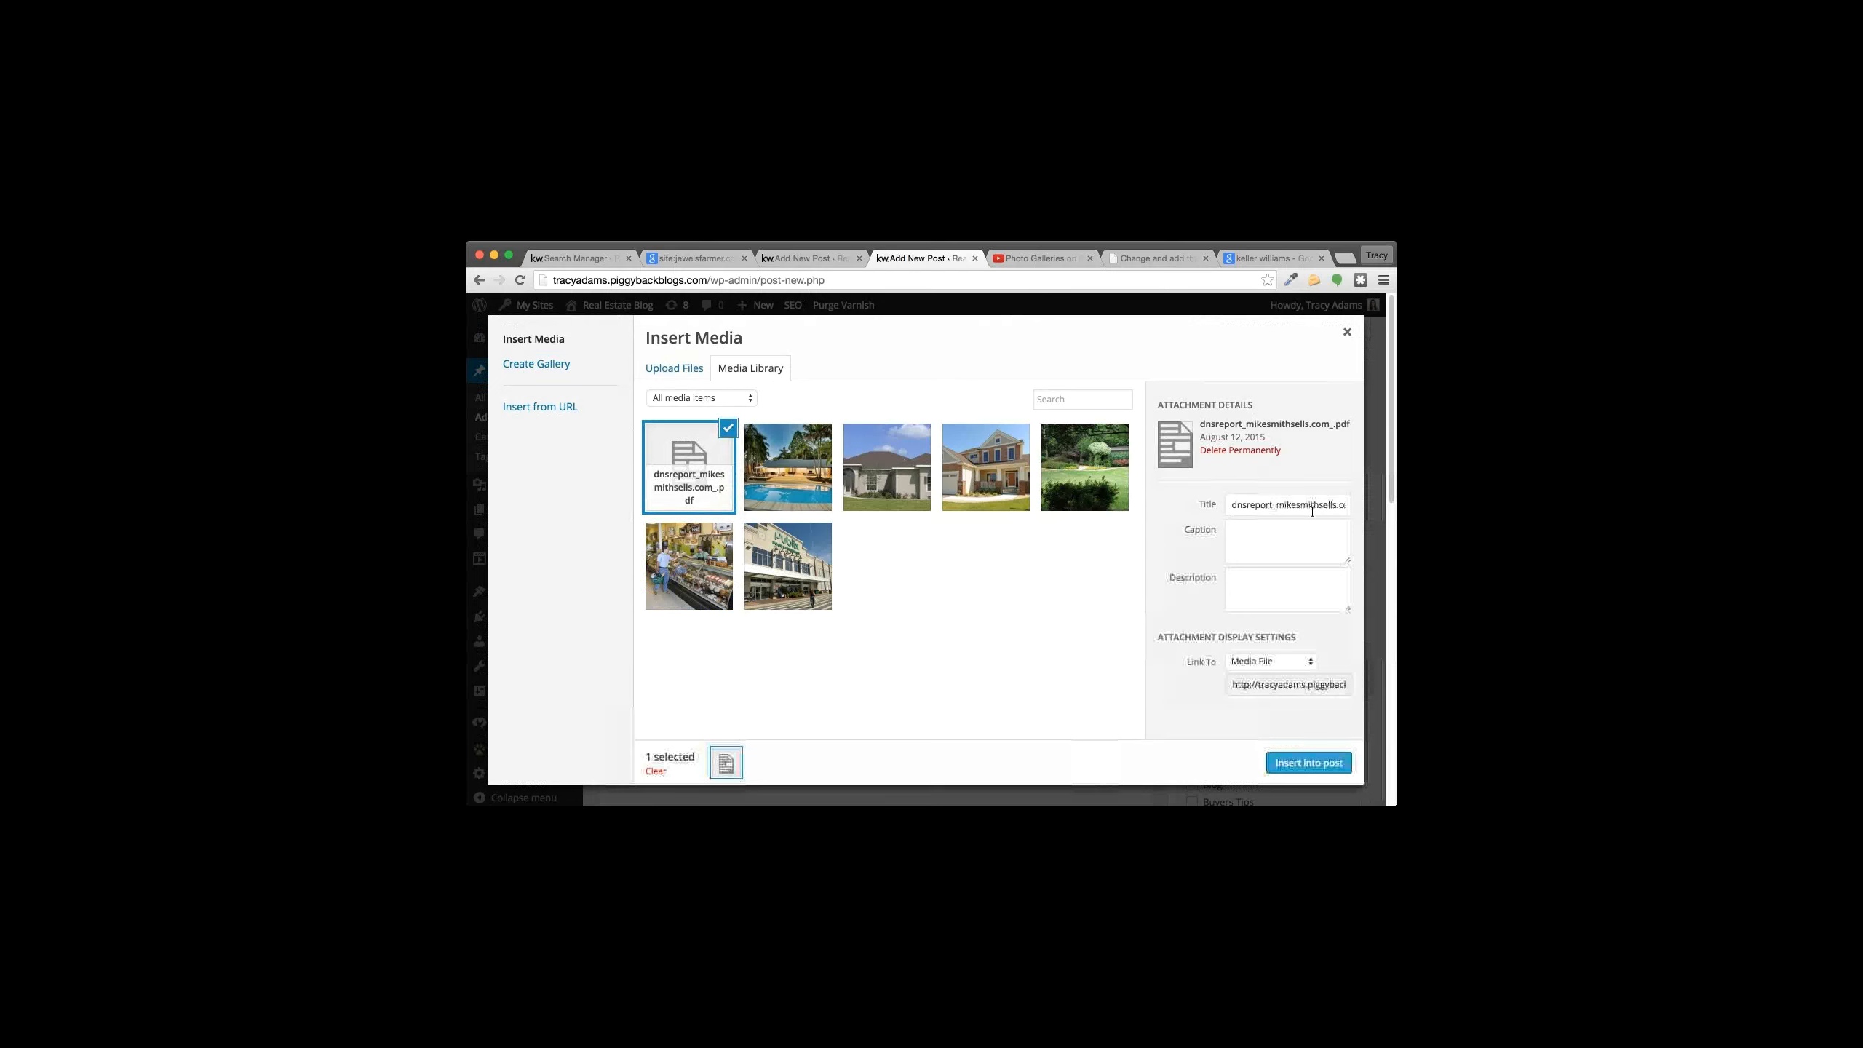
pyautogui.tripleClick(1313, 510)
pyautogui.write('Click here for pre-listing ')
pyautogui.write('present')
pyautogui.write('ation')
pyautogui.click(1291, 764)
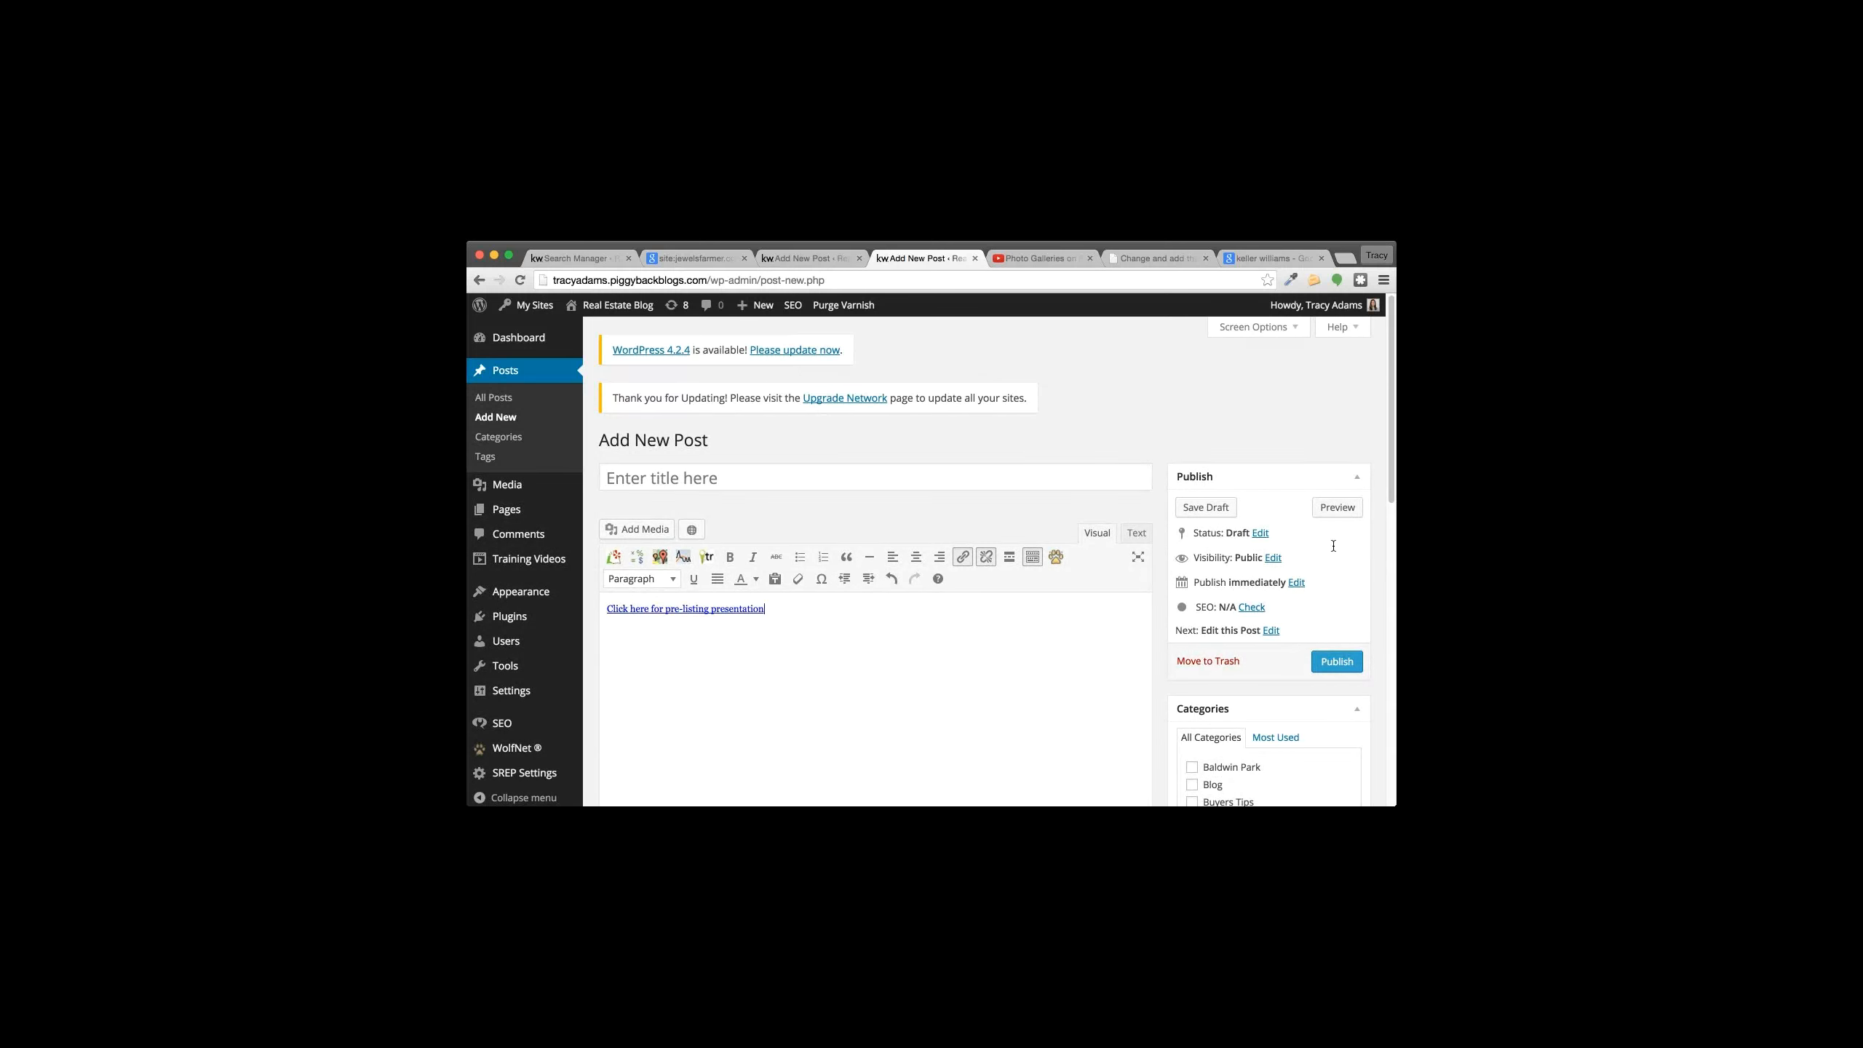
# Step: Preview the post to check the pre-listing presentation link and return to the post editor
pyautogui.click(1341, 512)
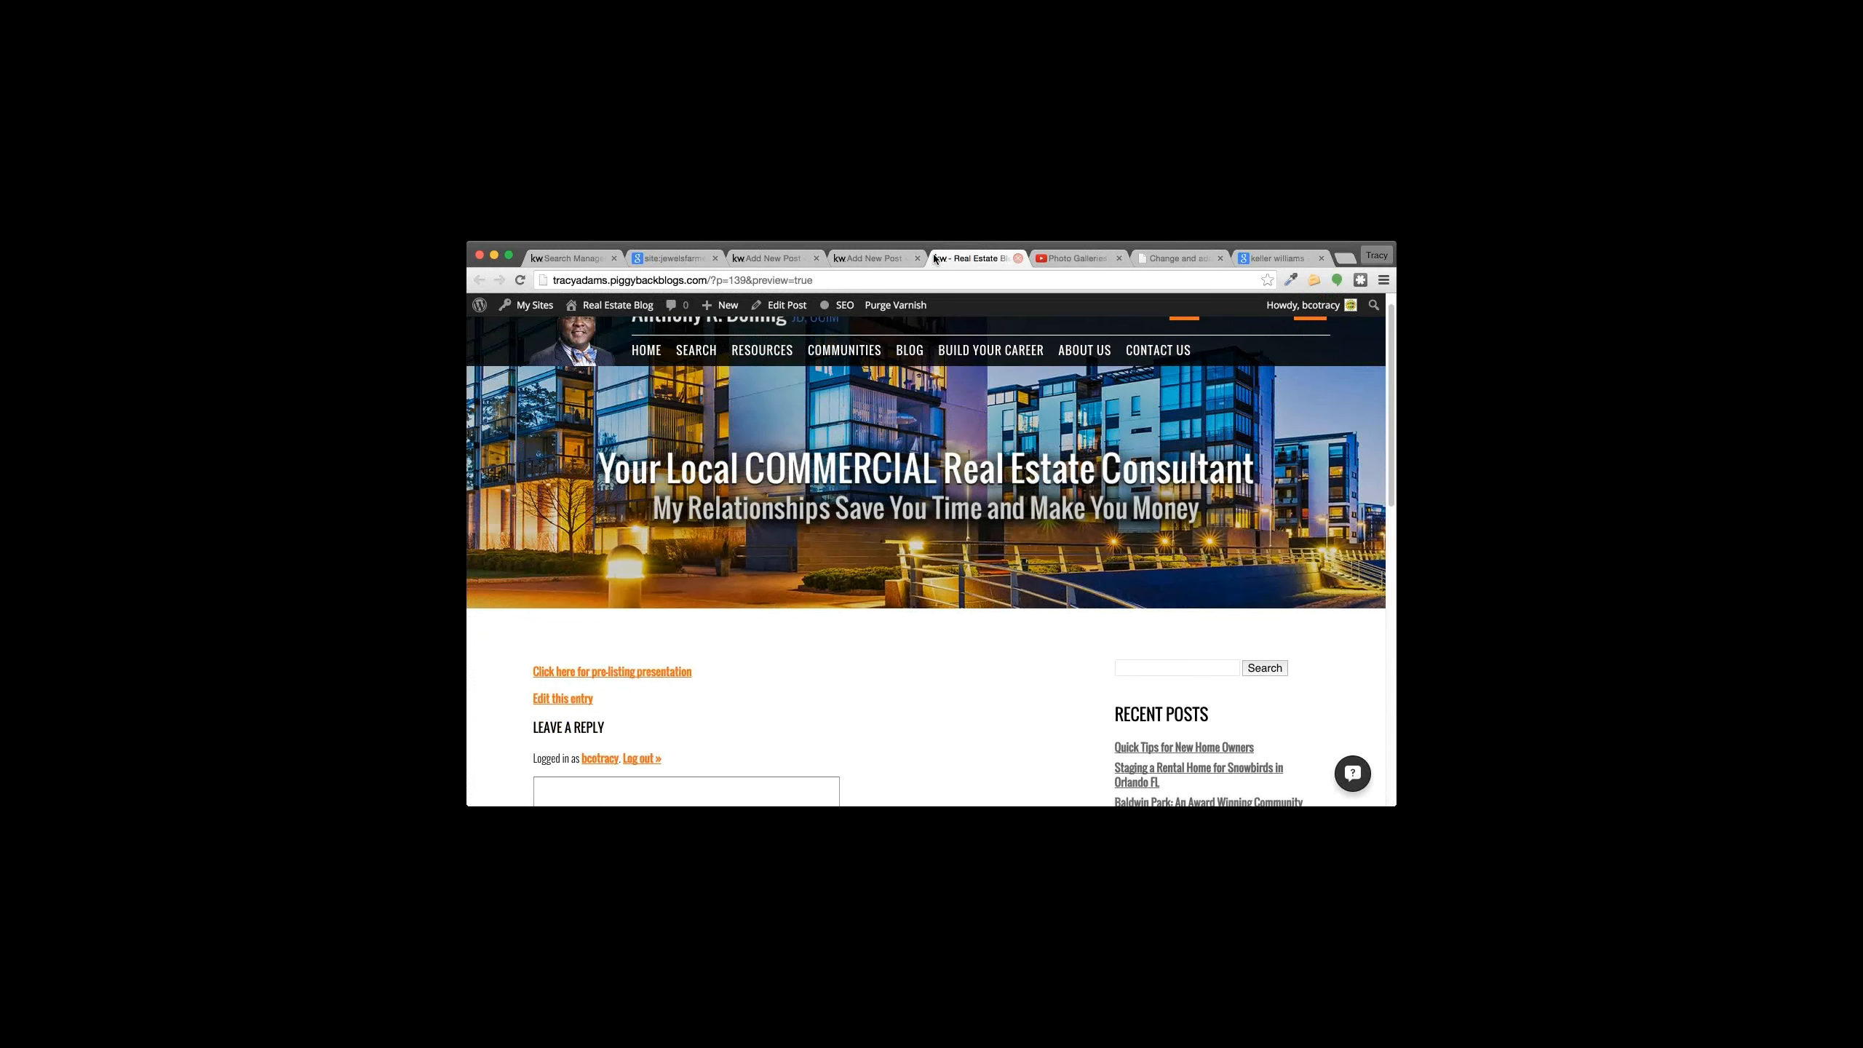
pyautogui.rightClick(642, 670)
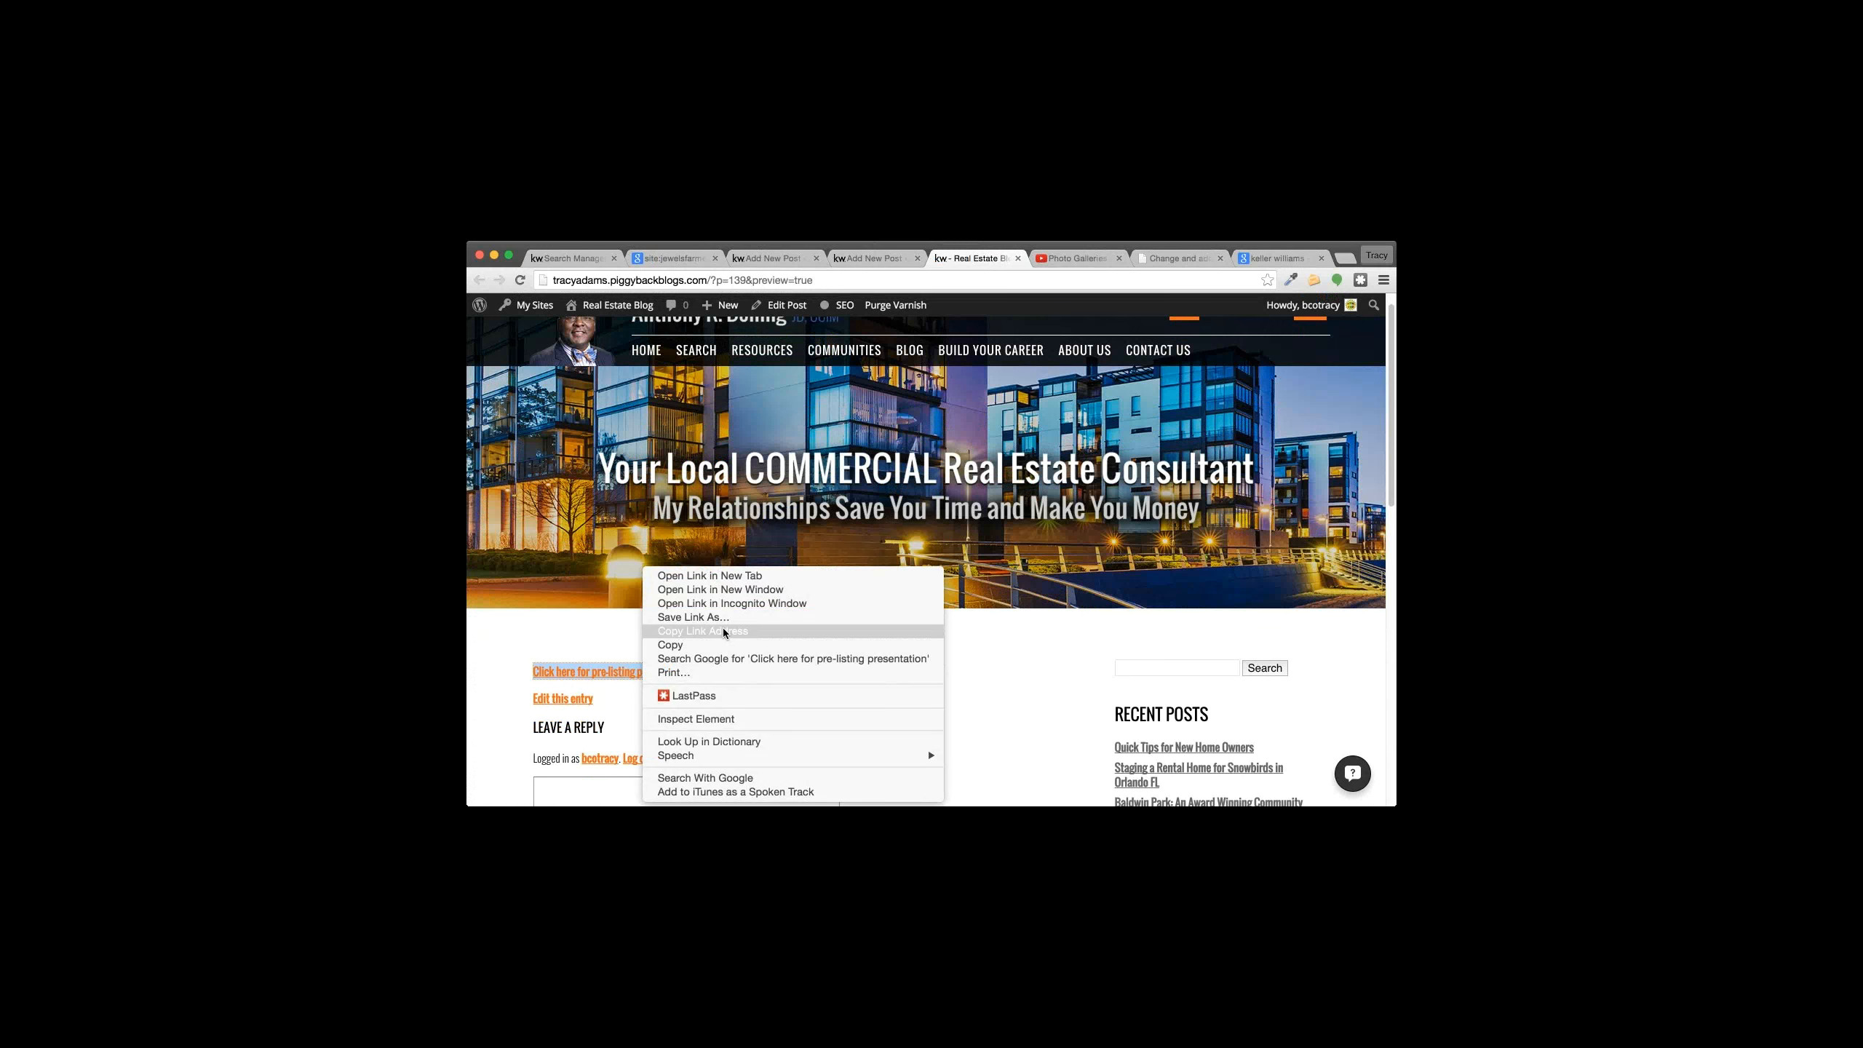
pyautogui.click(1020, 729)
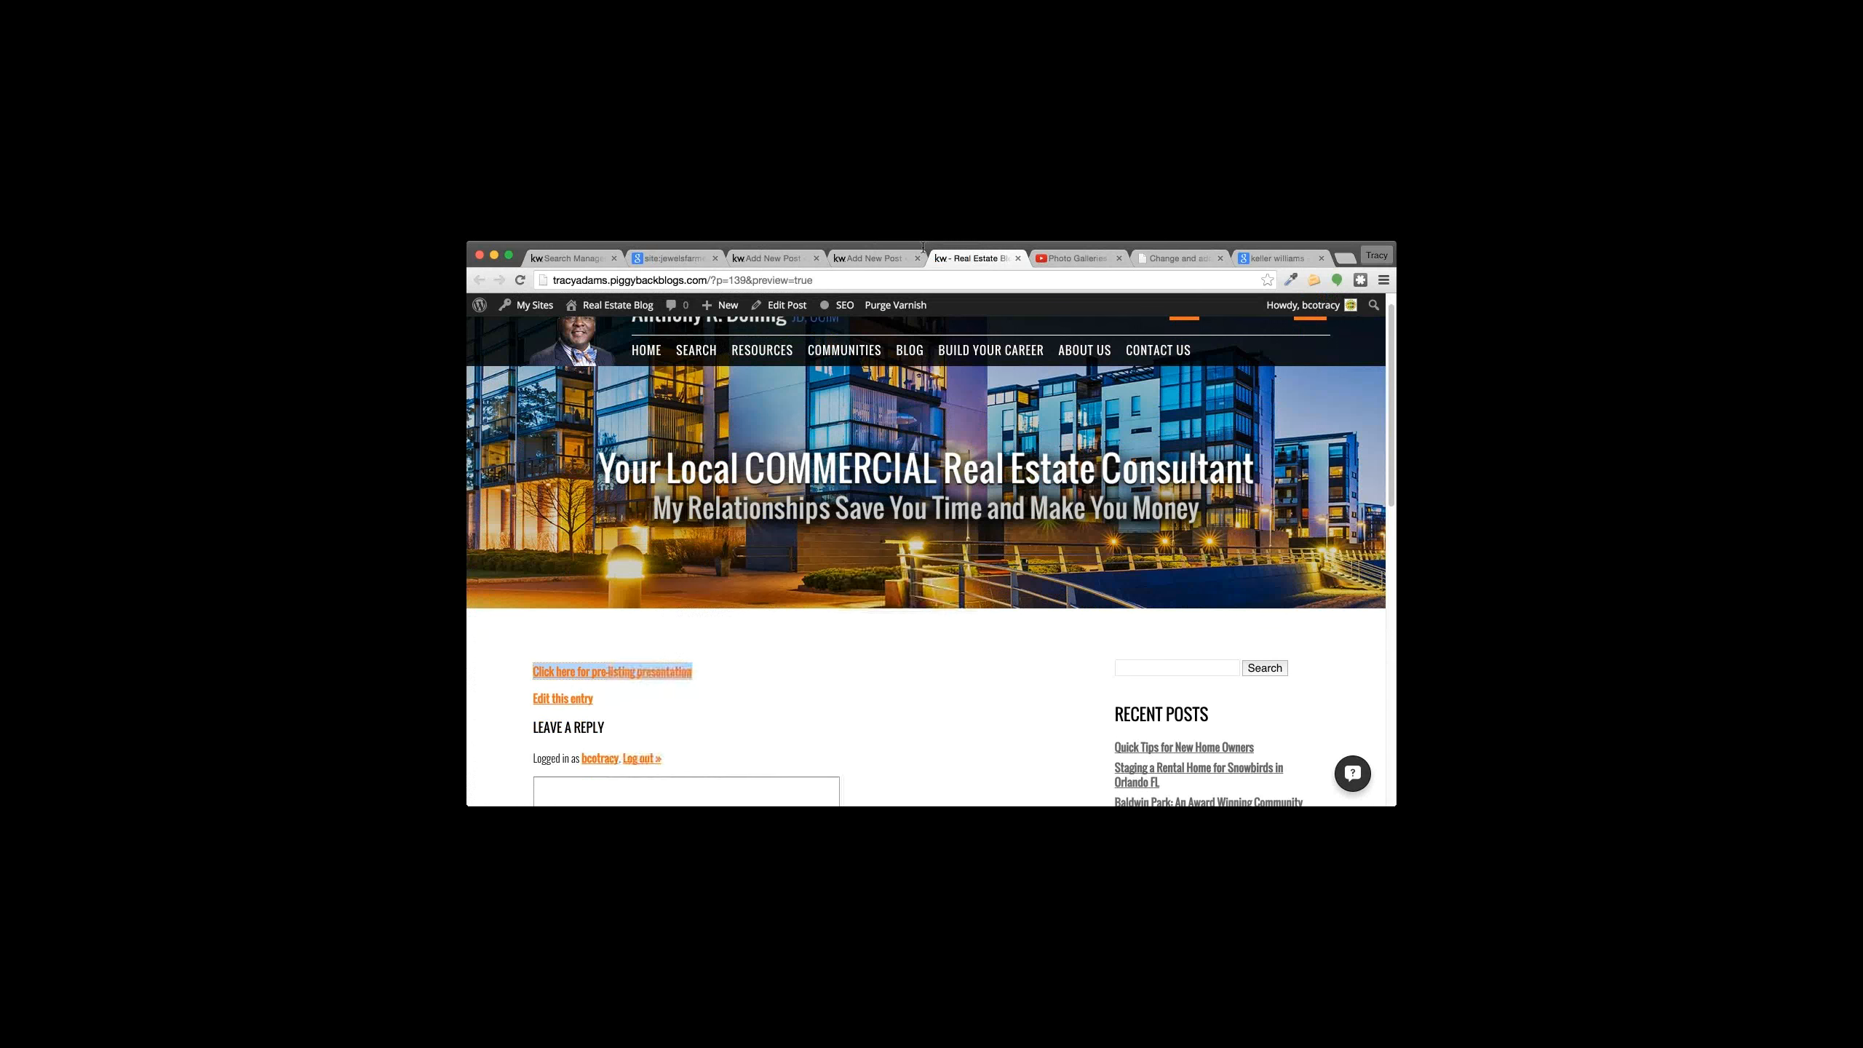
pyautogui.click(865, 257)
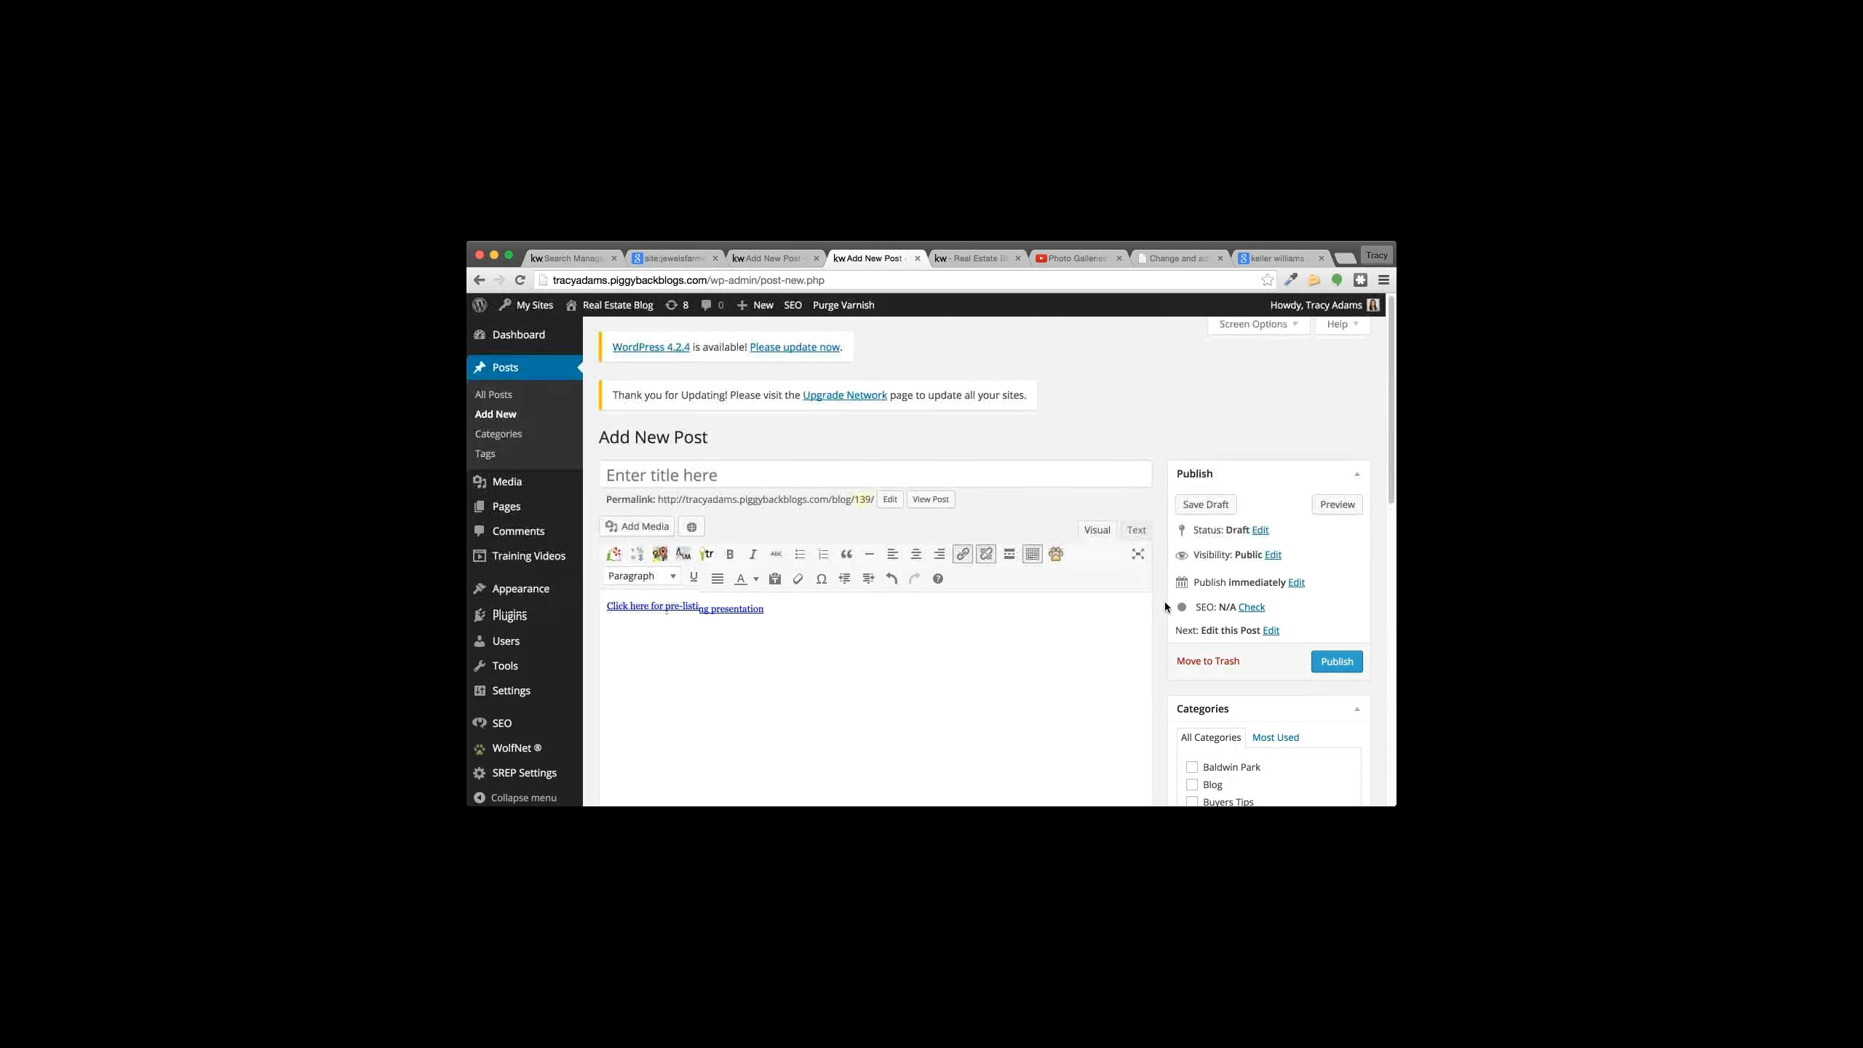
pyautogui.scroll(-2, 1165, 602)
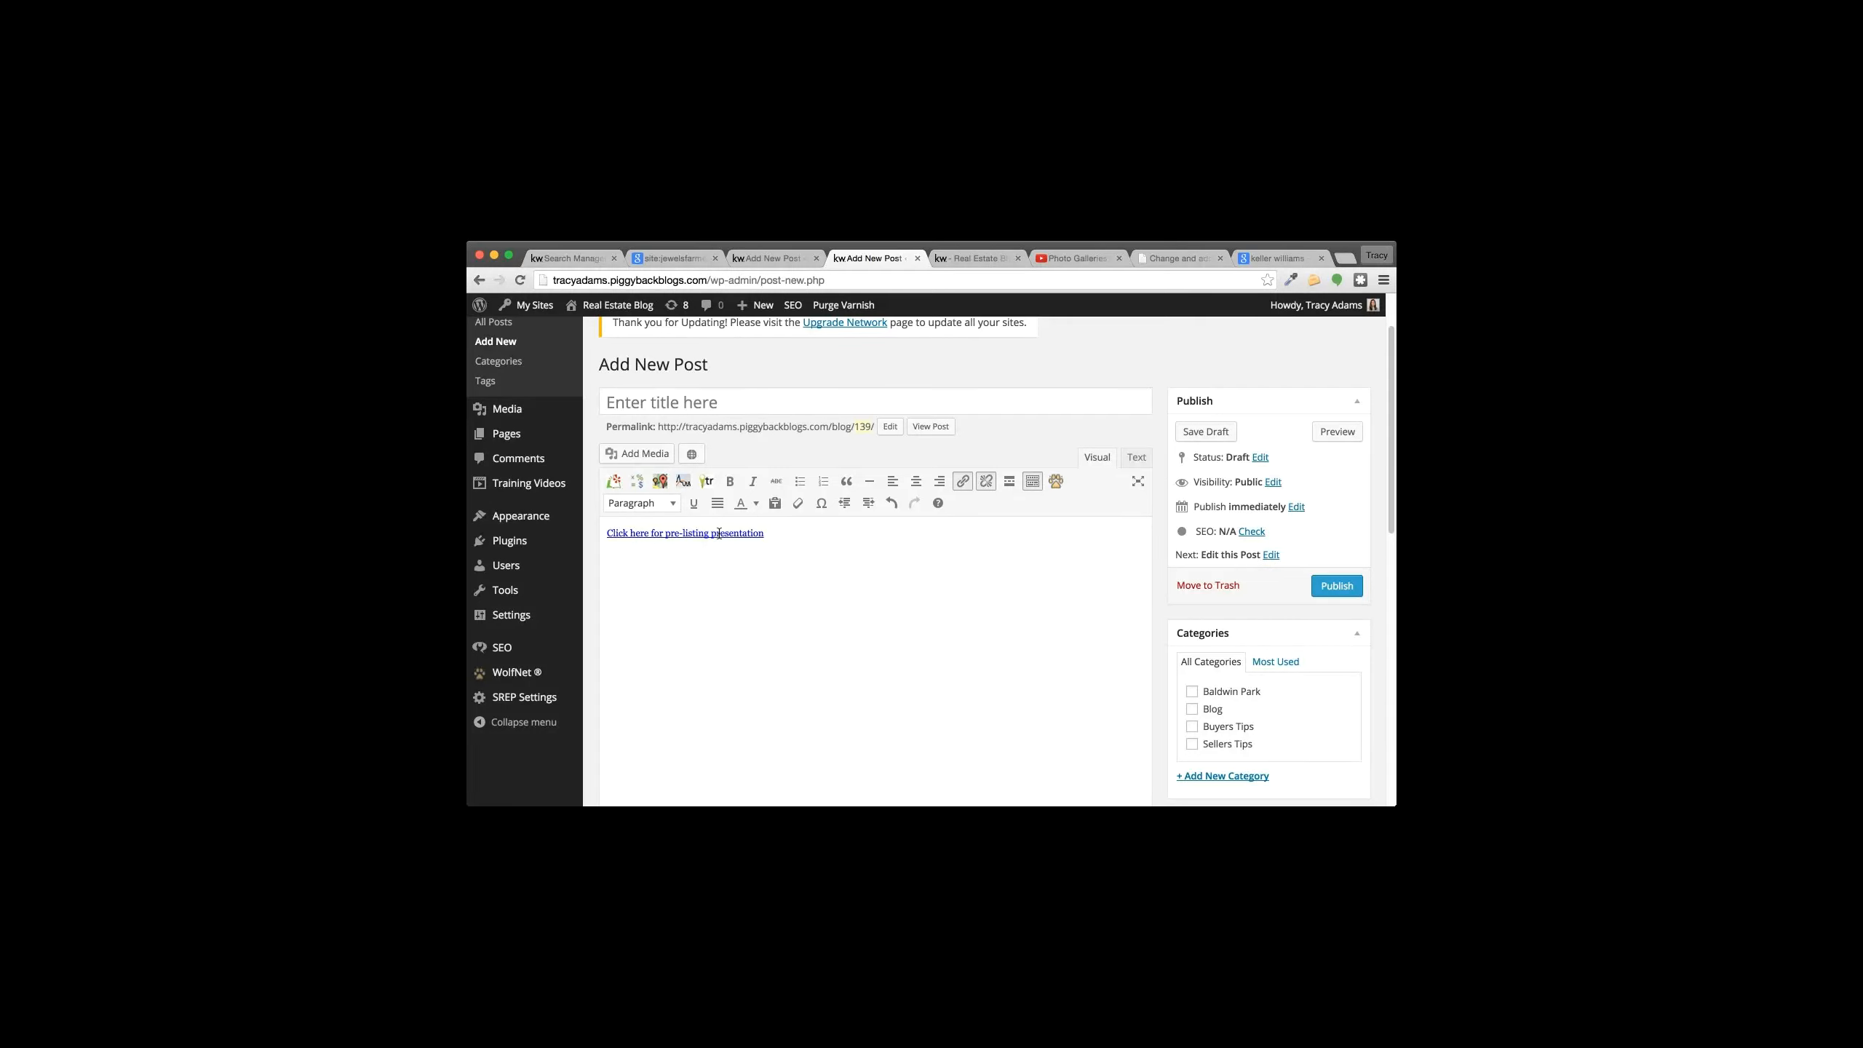
pyautogui.click(789, 534)
pyautogui.click(628, 455)
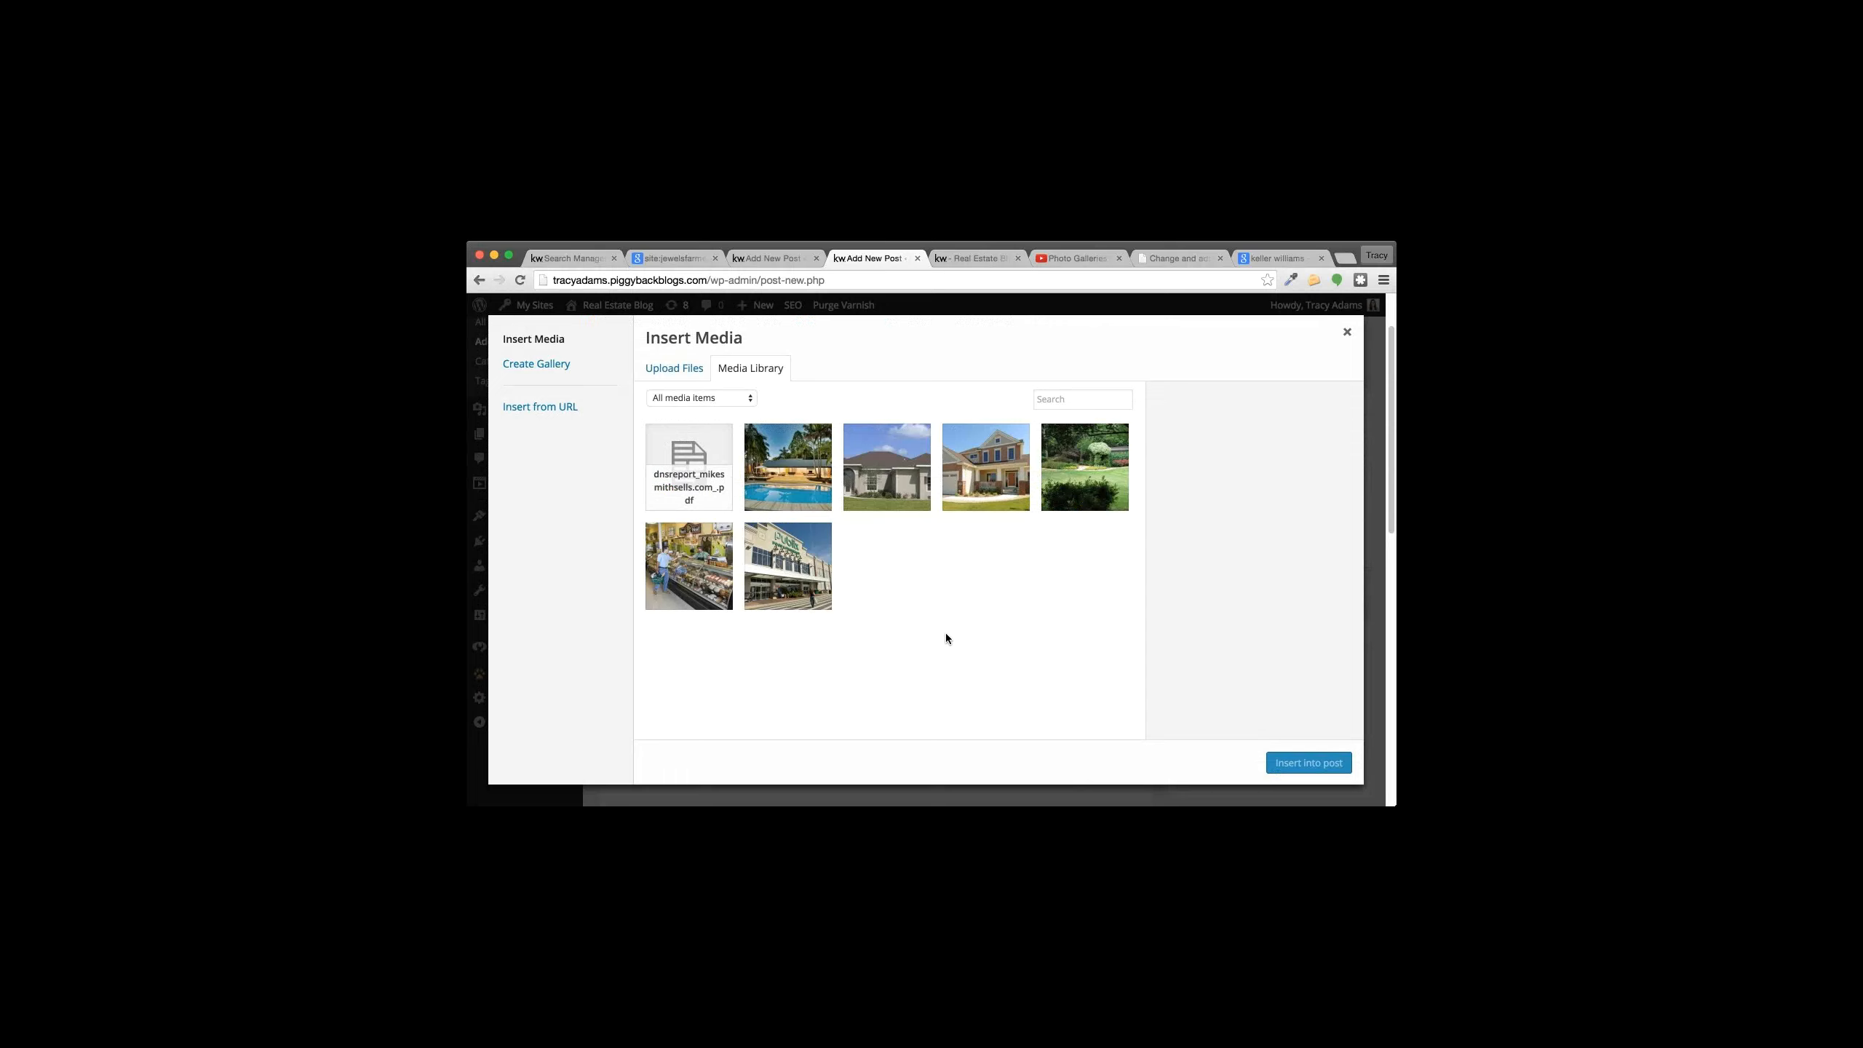
pyautogui.click(1347, 334)
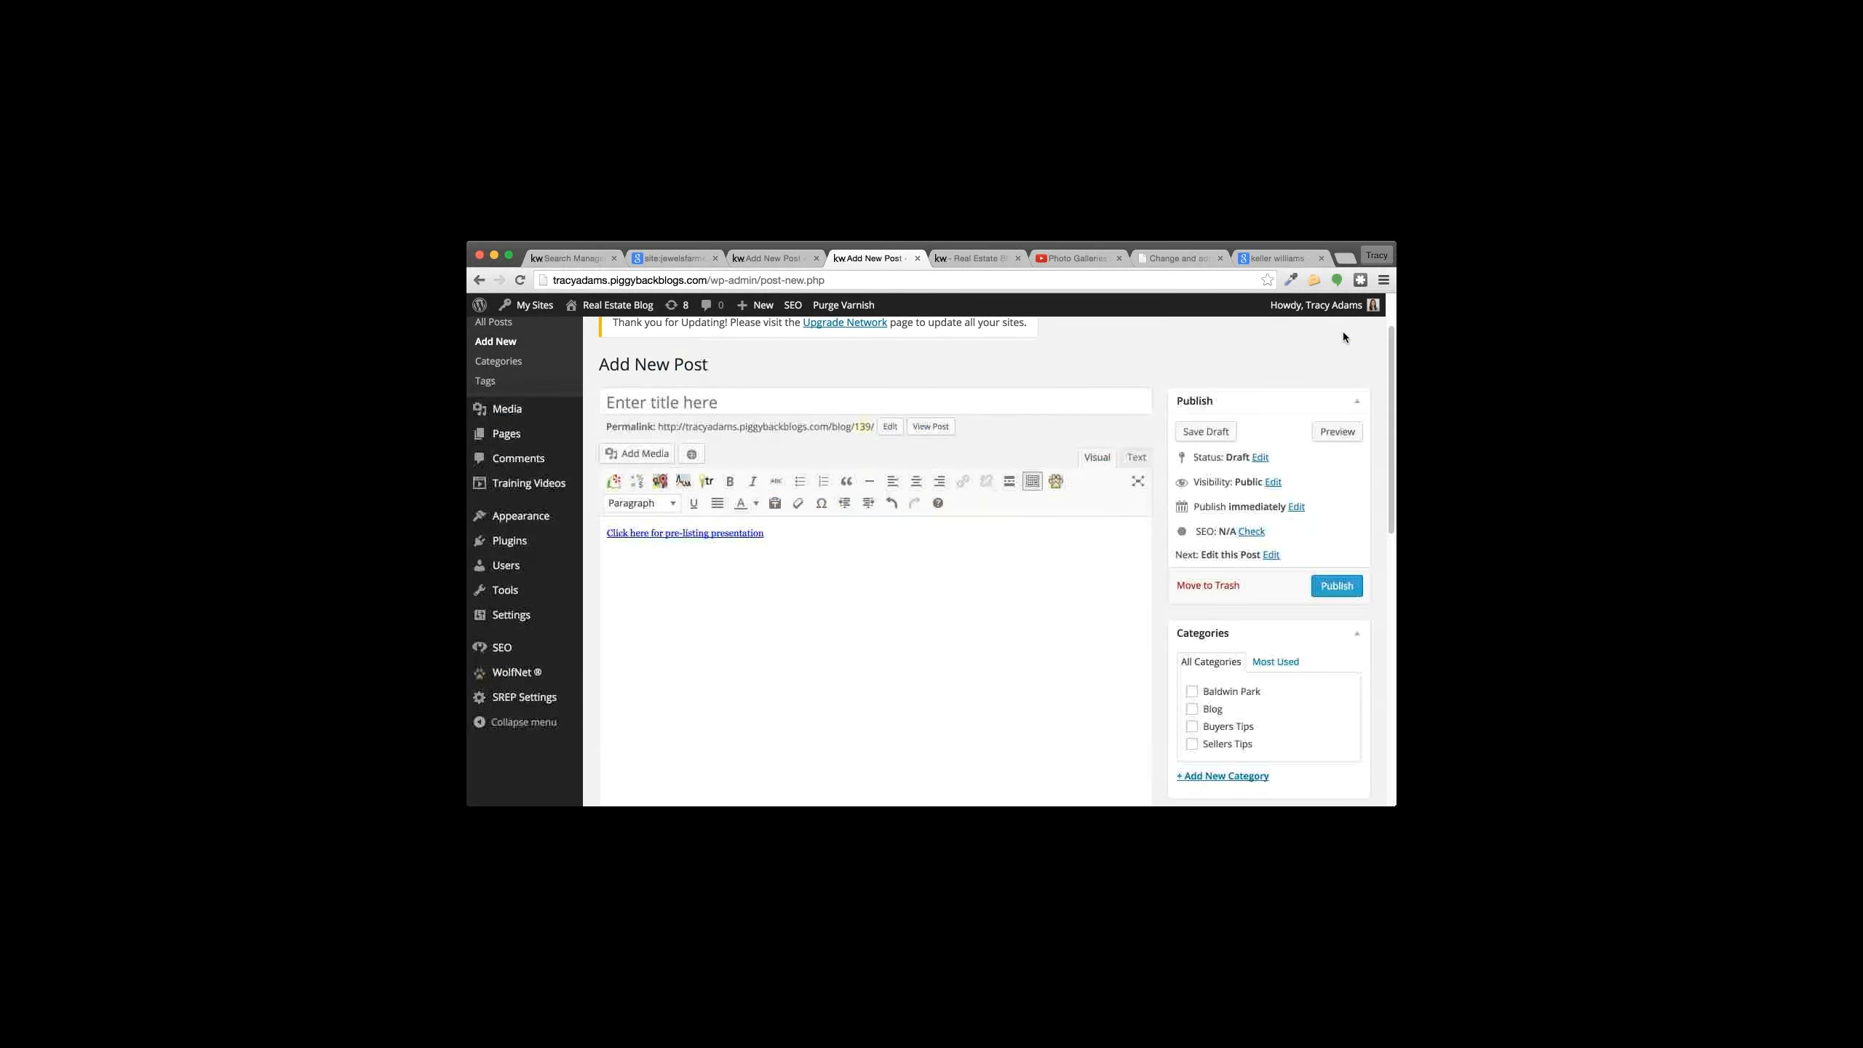
# Step: Copy the media file URL of the DNS report PDF from its attachment details in the media library
pyautogui.click(803, 537)
pyautogui.click(644, 455)
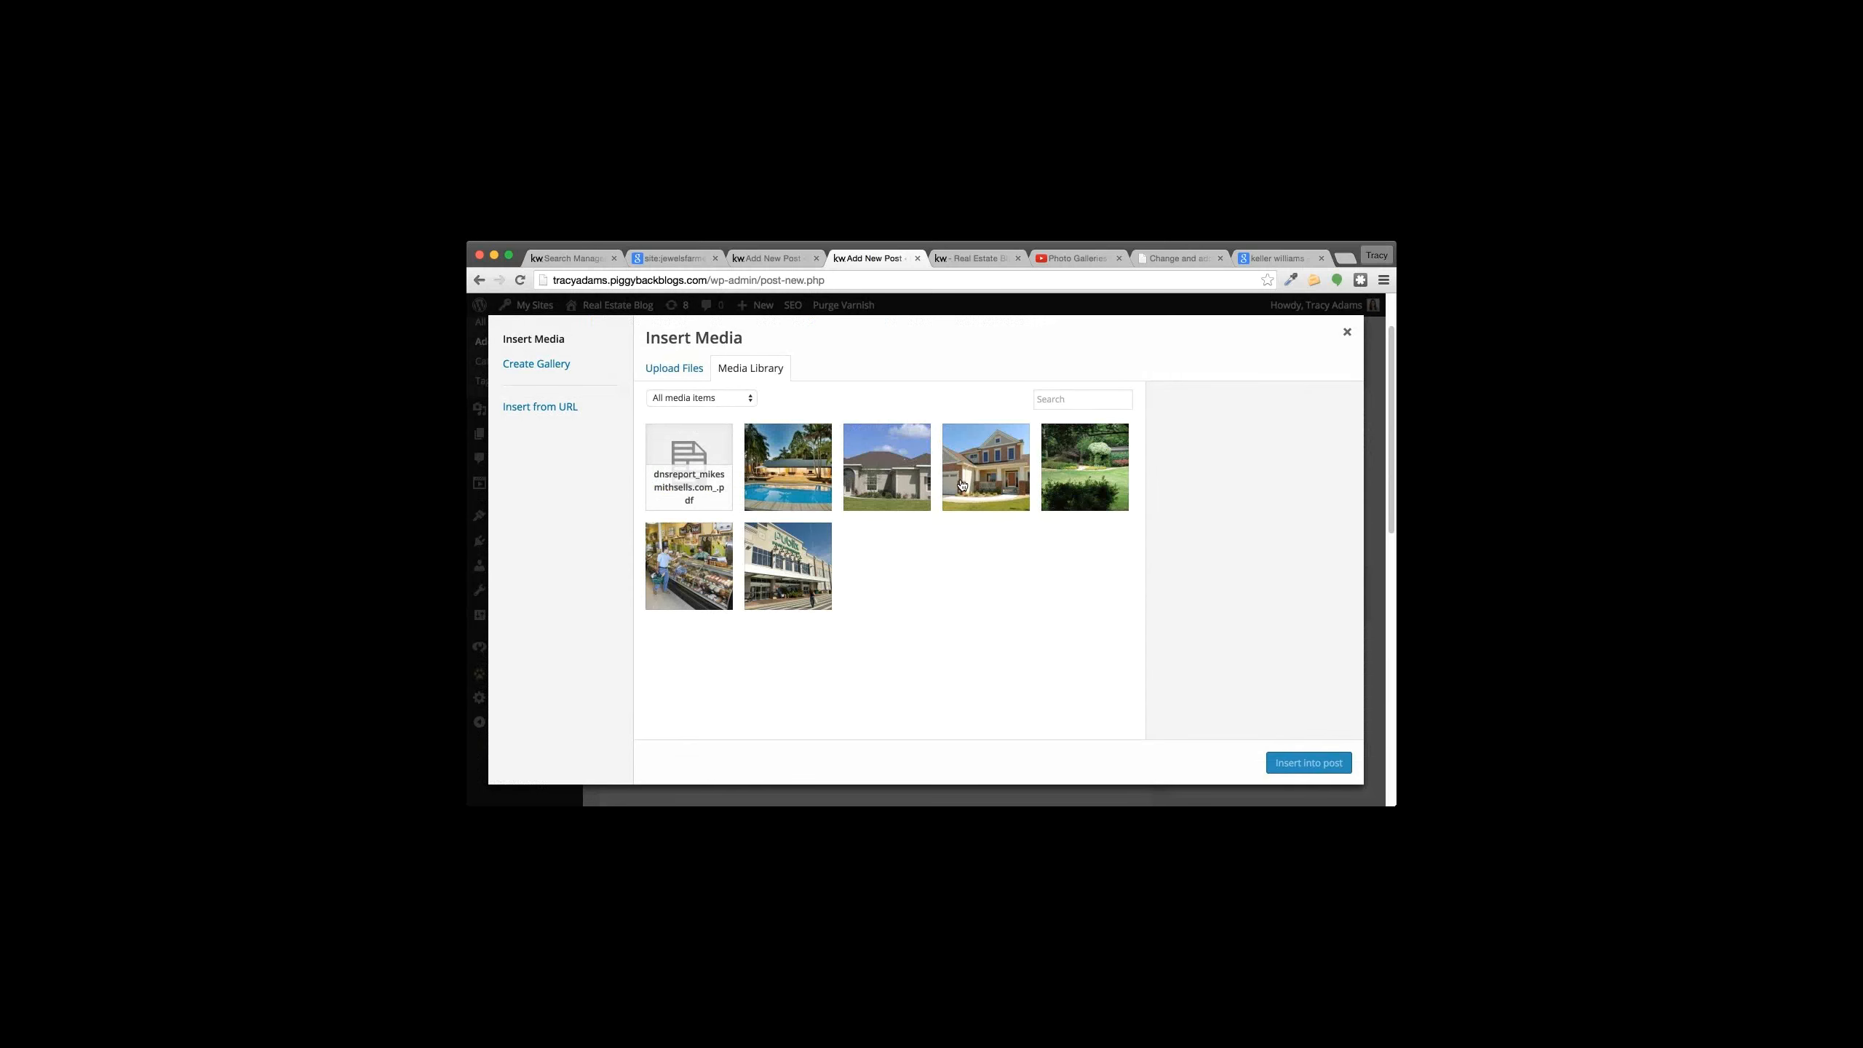
pyautogui.click(689, 469)
pyautogui.moveTo(1261, 686); pyautogui.dragTo(1395, 681)
pyautogui.tripleClick(1305, 685)
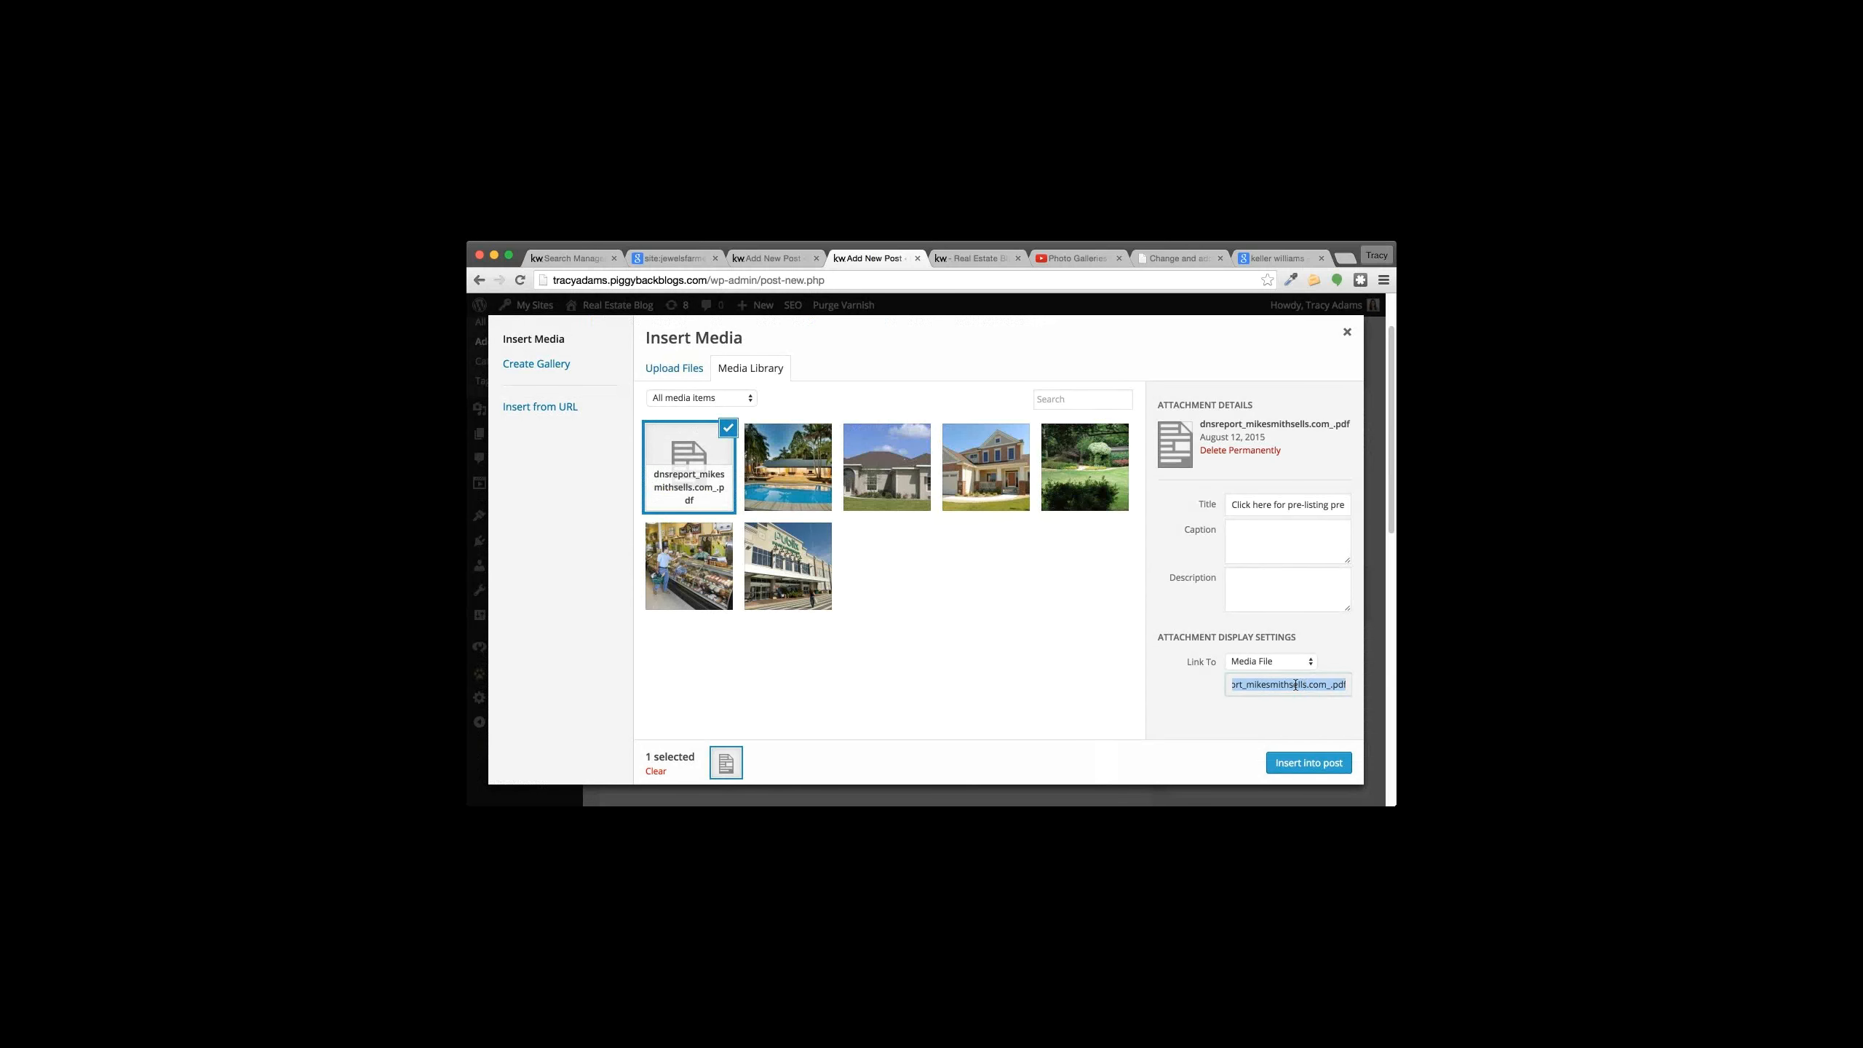
pyautogui.rightClick(1295, 684)
pyautogui.click(1132, 618)
# Step: Link the Home1.jpg house image to the copied PDF address as a Custom URL and insert the image into the post
pyautogui.click(969, 479)
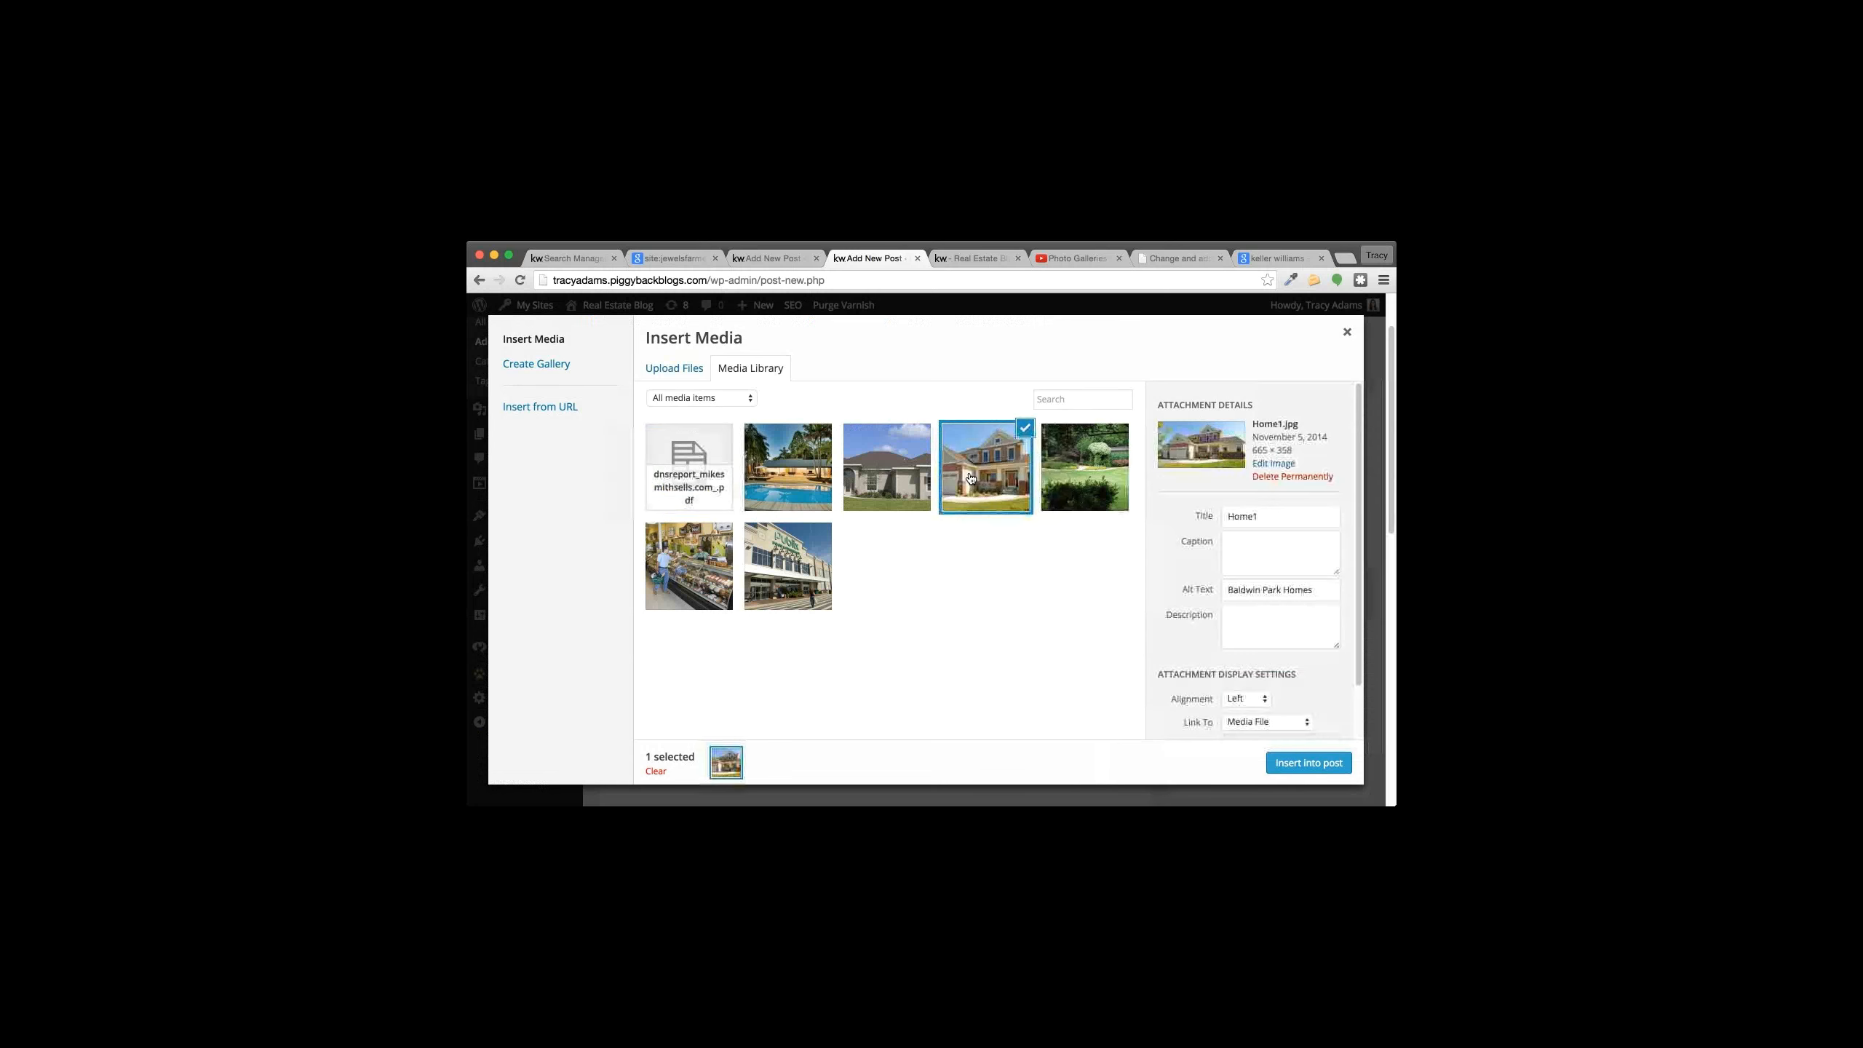
pyautogui.scroll(-5, 1348, 722)
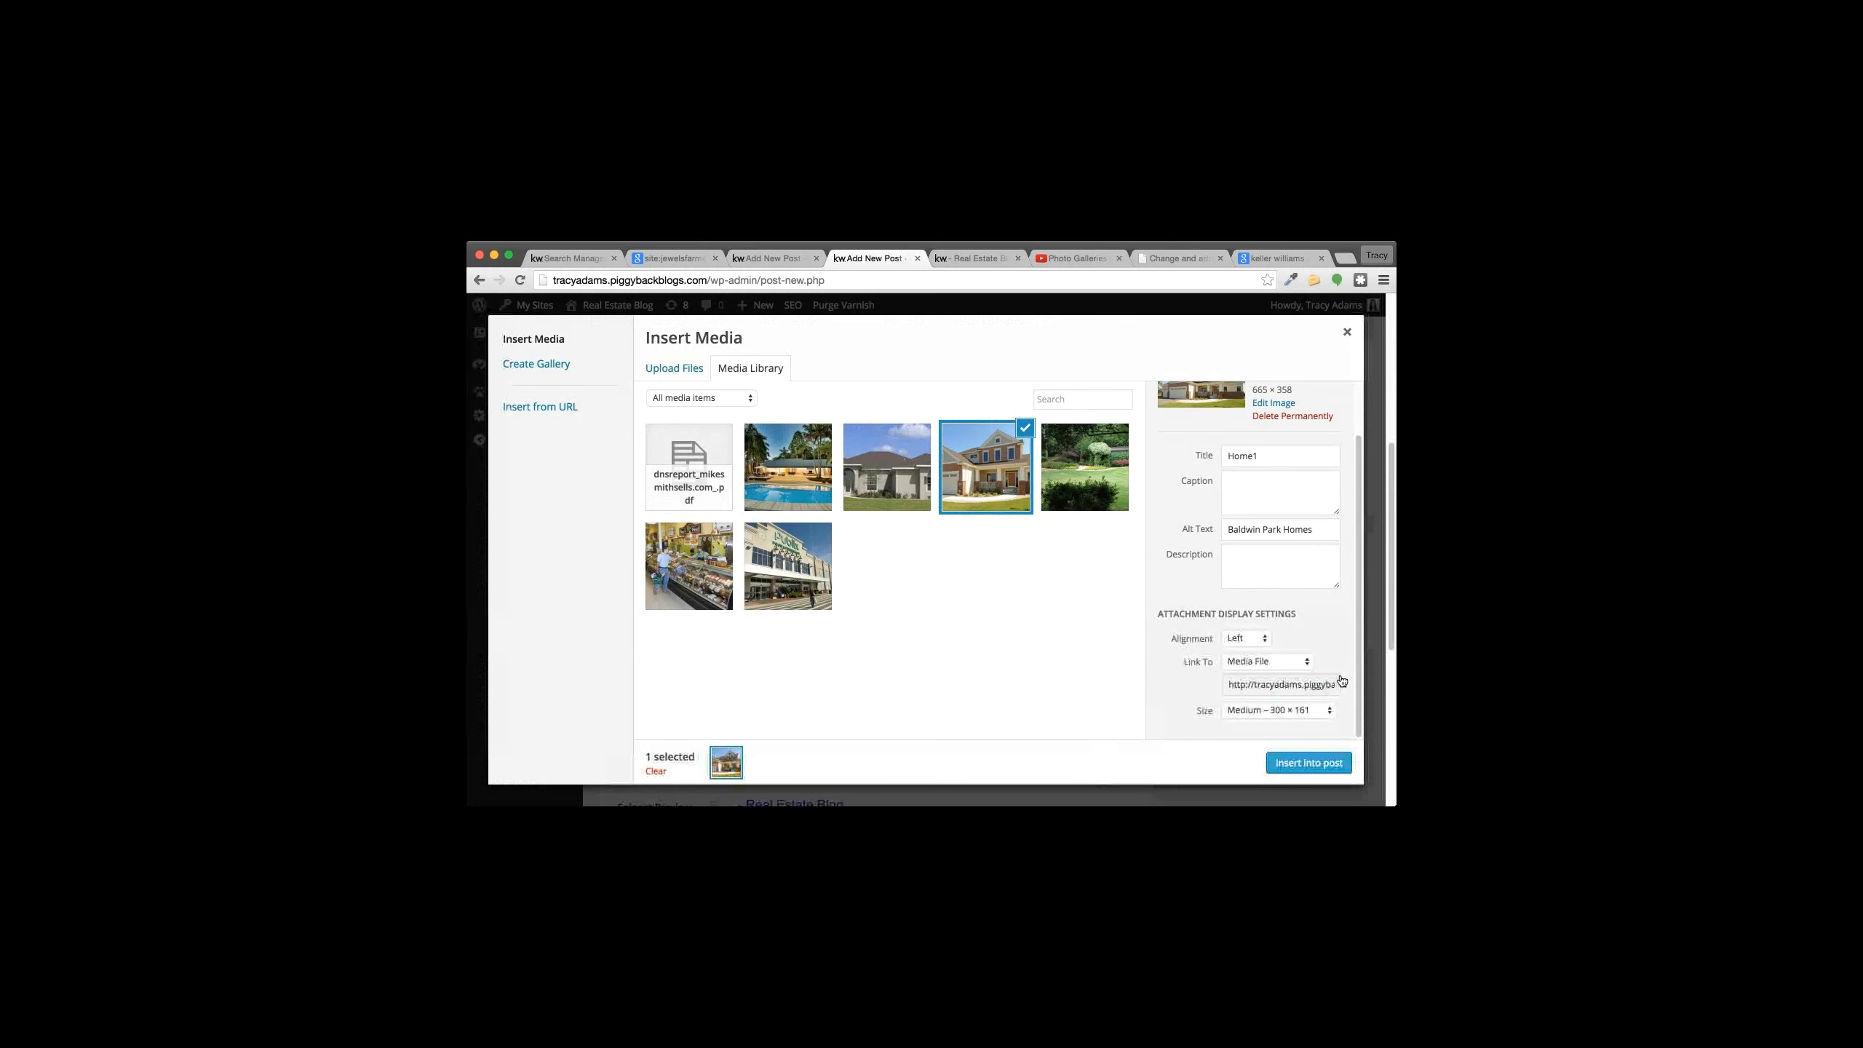
pyautogui.click(1267, 661)
pyautogui.click(1255, 686)
pyautogui.rightClick(1253, 684)
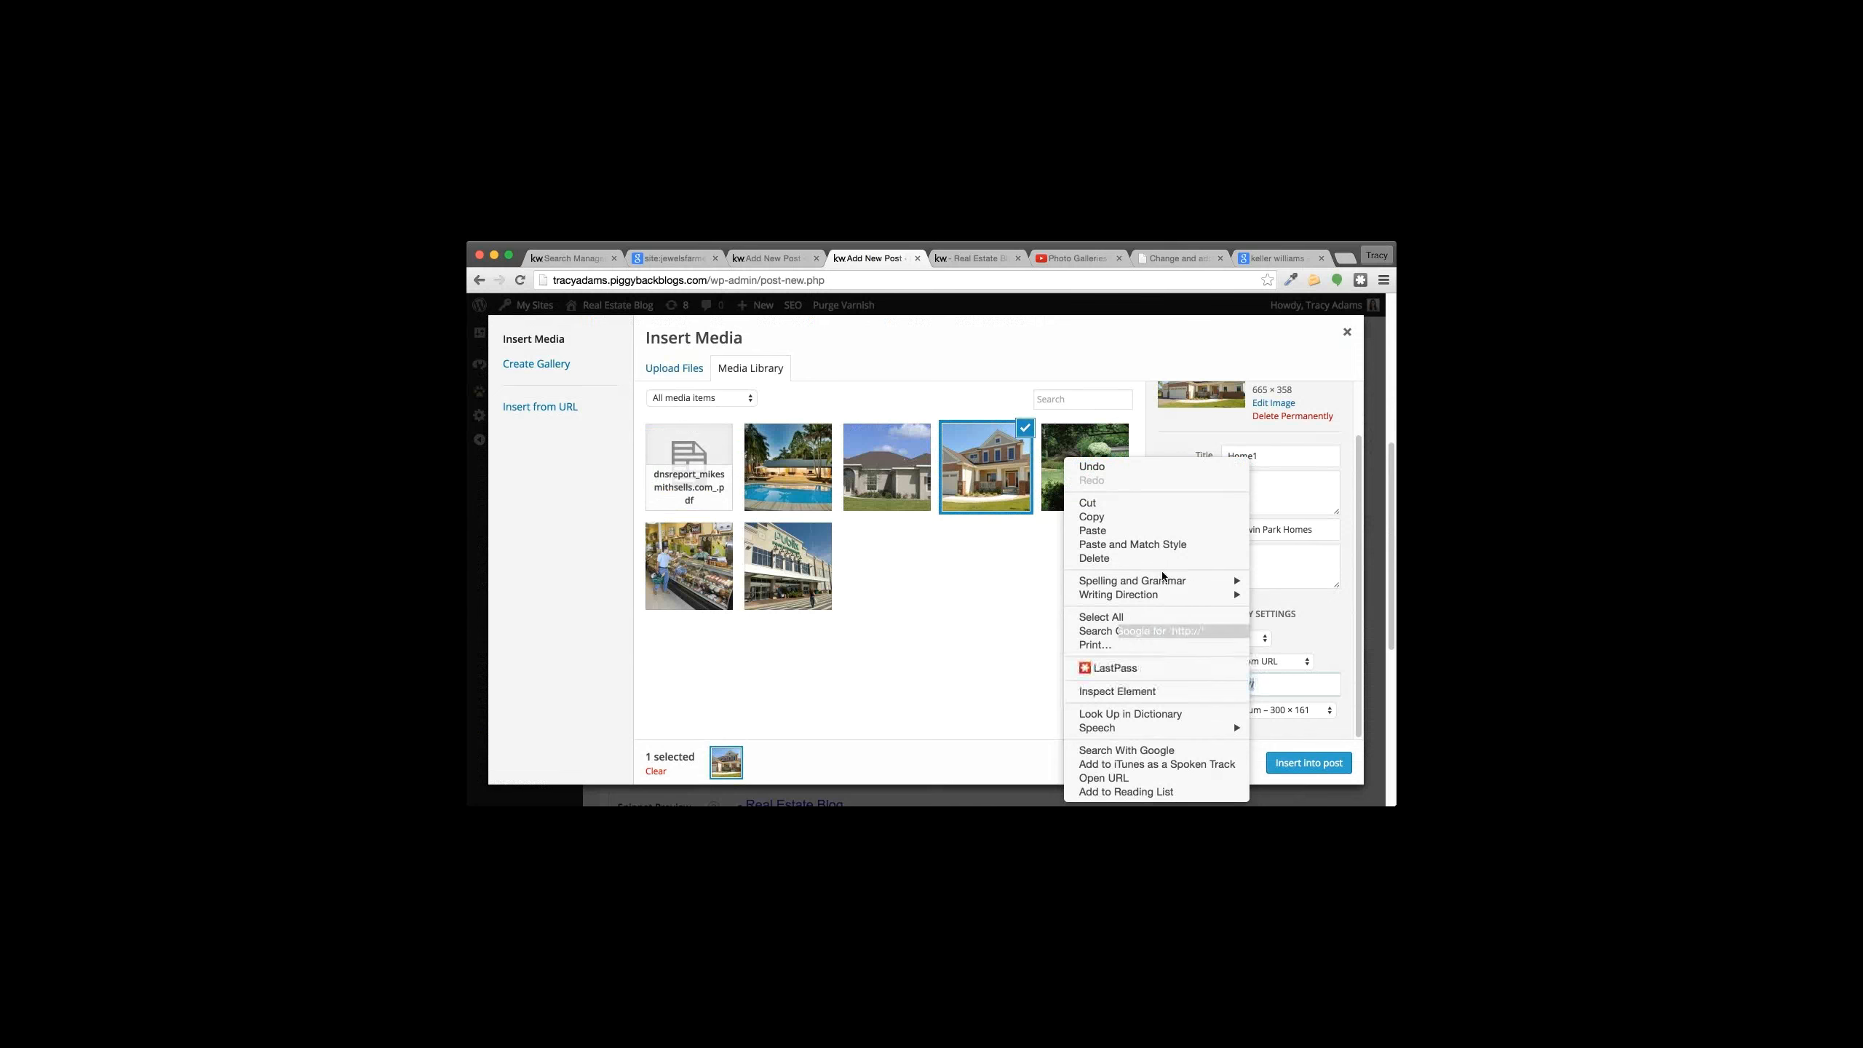
pyautogui.click(1093, 531)
pyautogui.moveTo(1259, 685); pyautogui.dragTo(1107, 688)
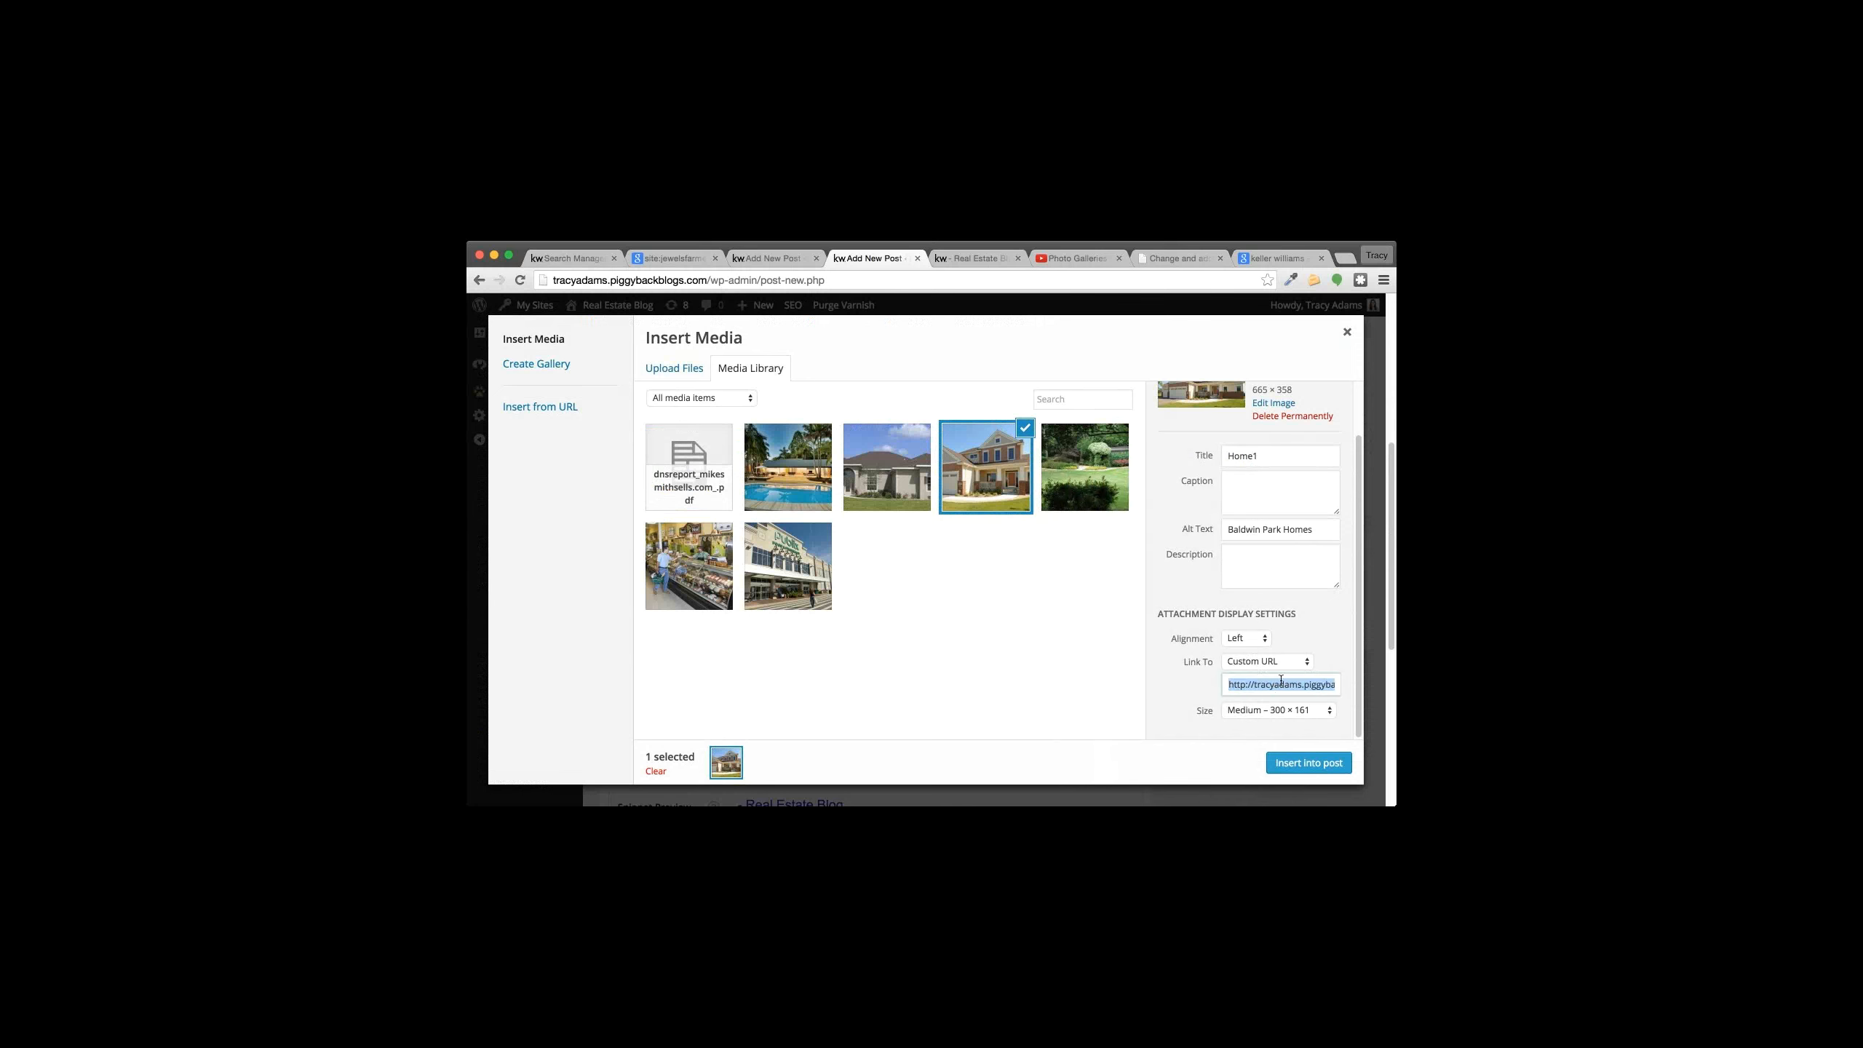
pyautogui.click(1303, 762)
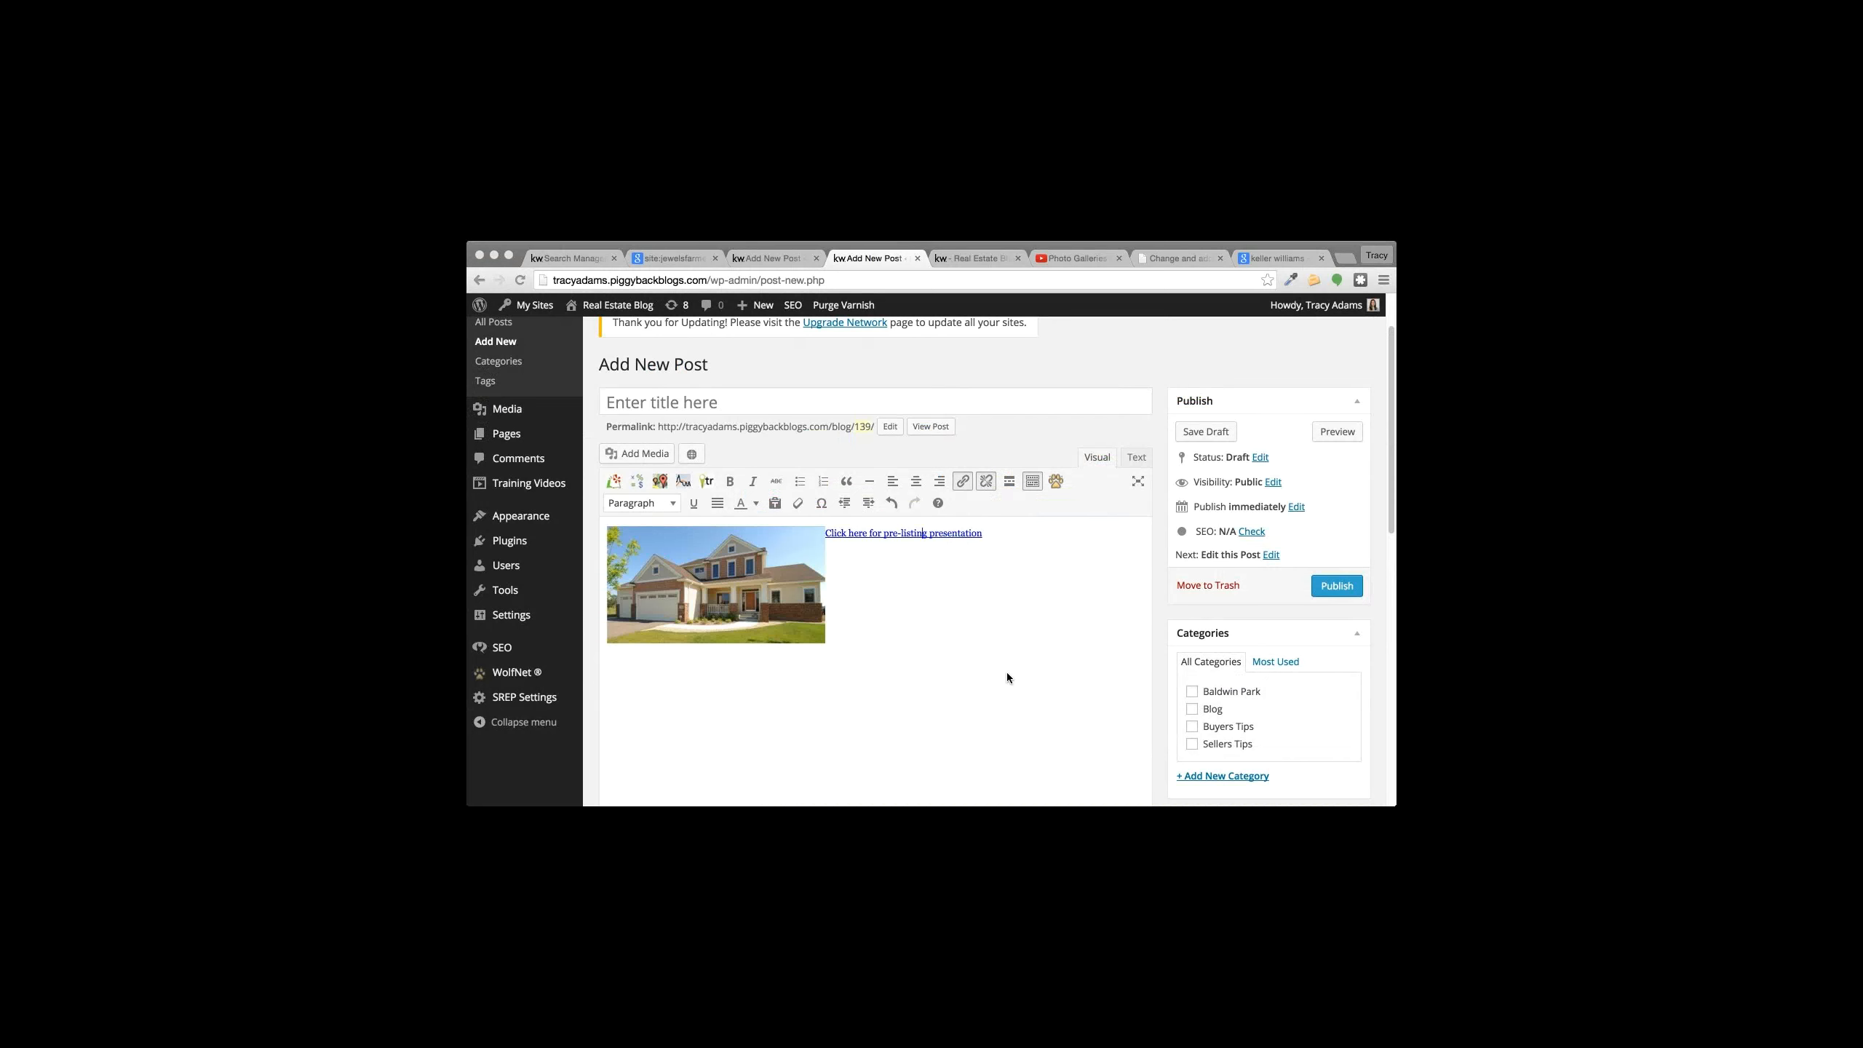
pyautogui.moveTo(524, 437)
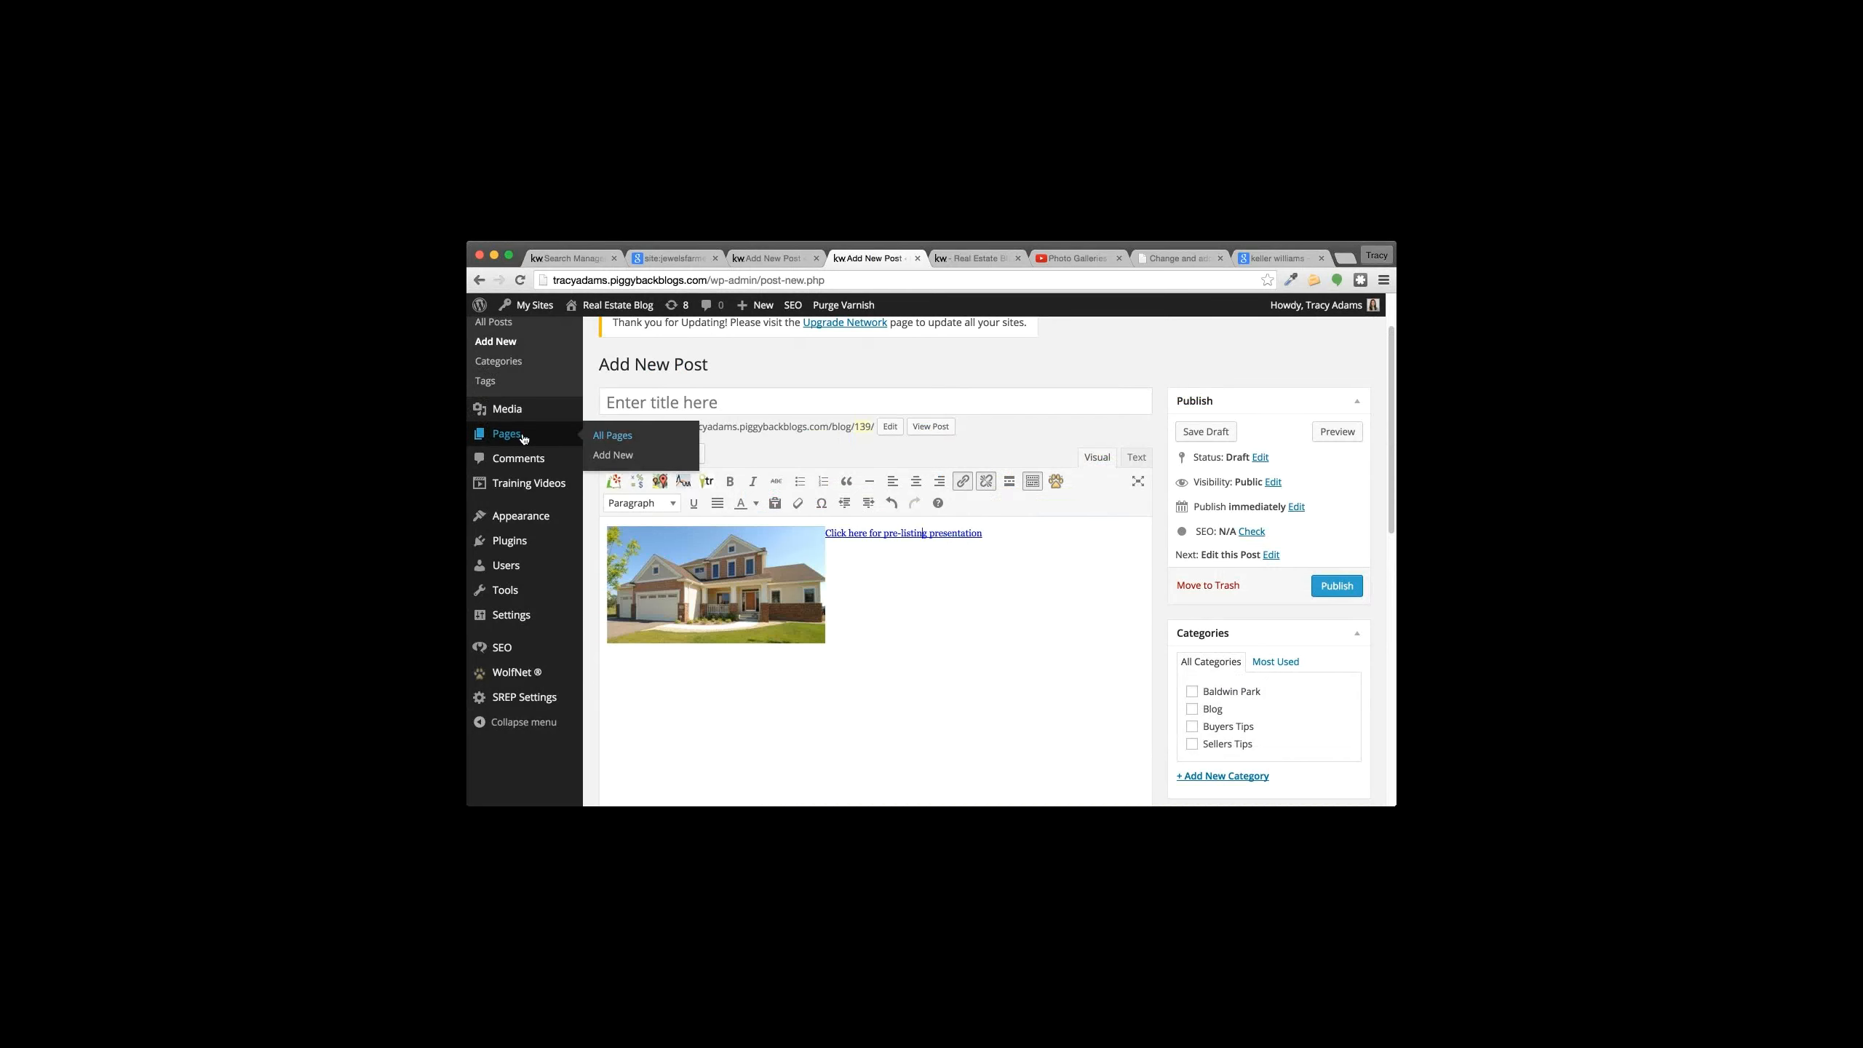